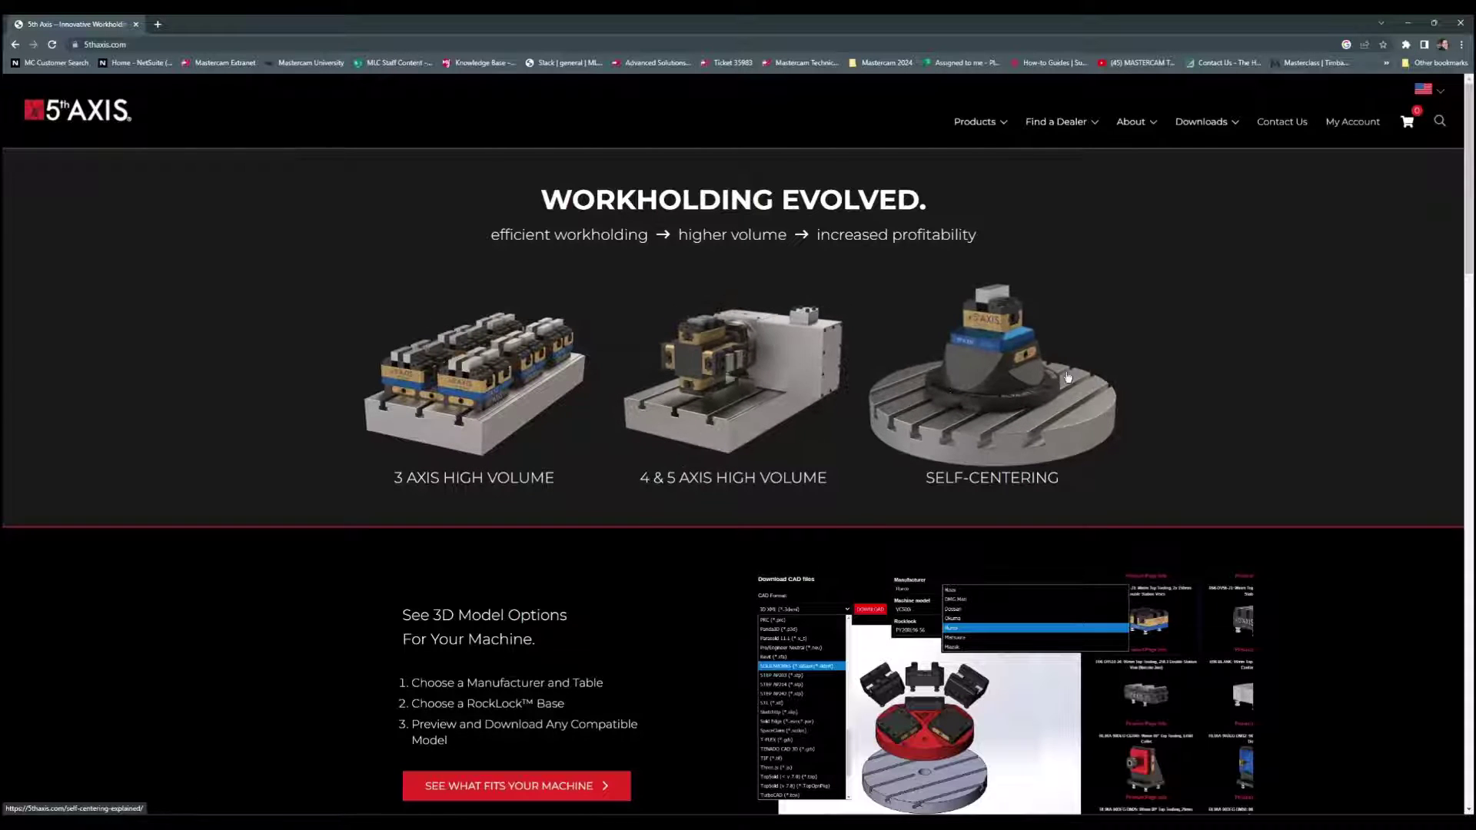
# - From the home page's SELF-CENTERING image, go to the Self-Centering Explained page
pyautogui.scroll(-2, 1076, 440)
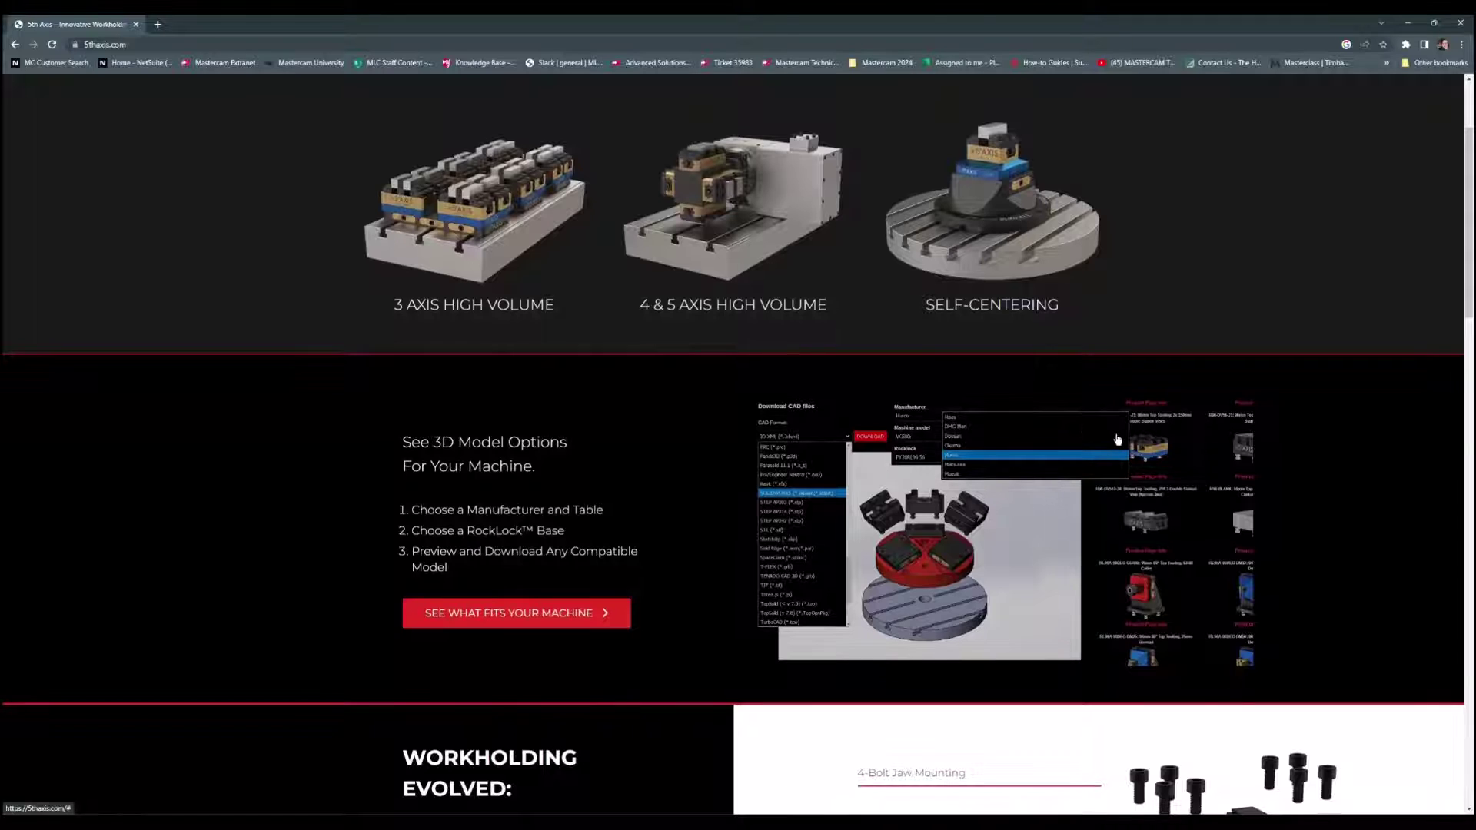
pyautogui.scroll(-2, 1114, 439)
pyautogui.scroll(-1, 1117, 439)
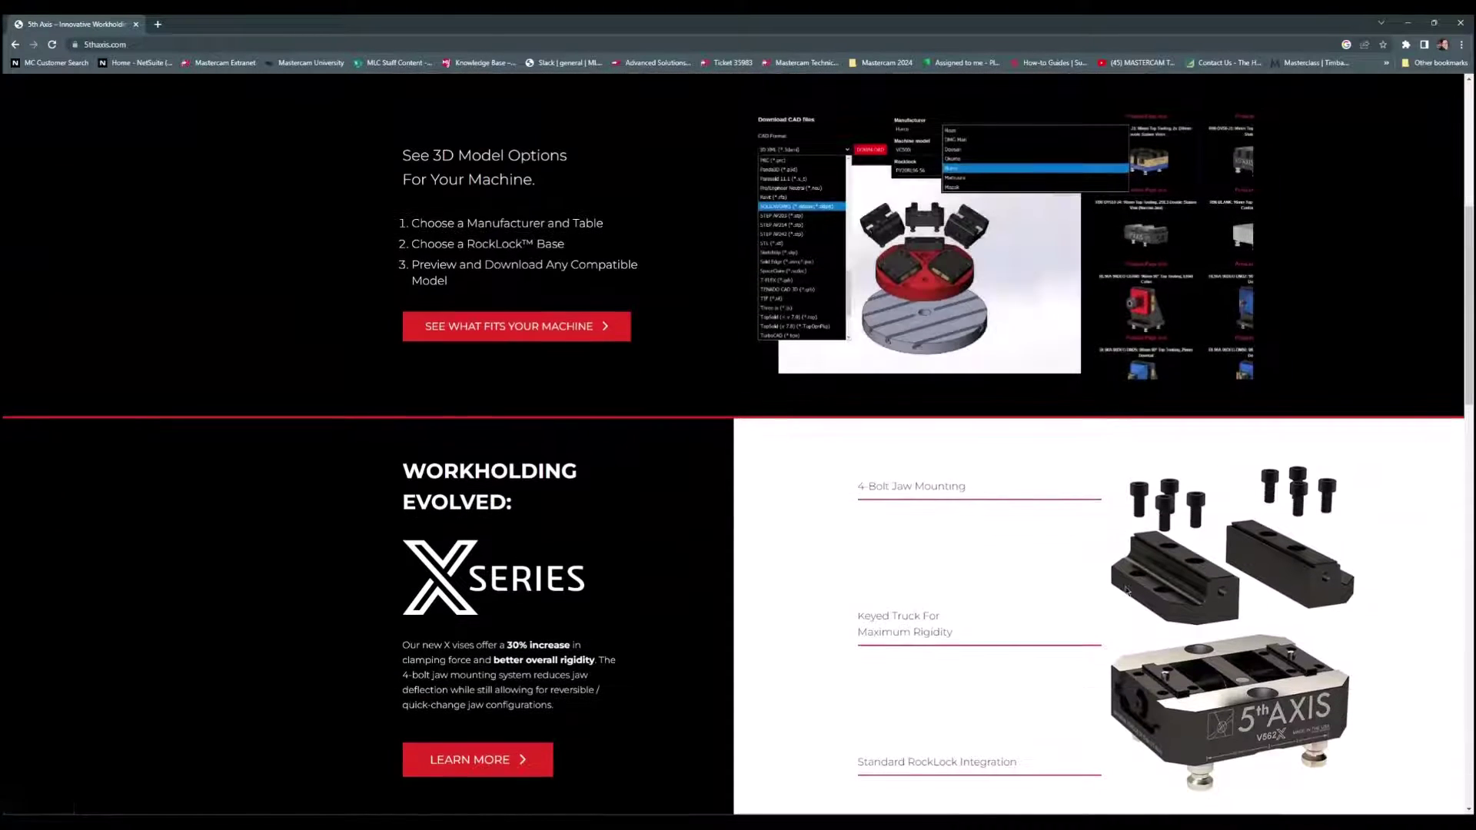
pyautogui.scroll(3, 1094, 542)
pyautogui.scroll(2, 1094, 543)
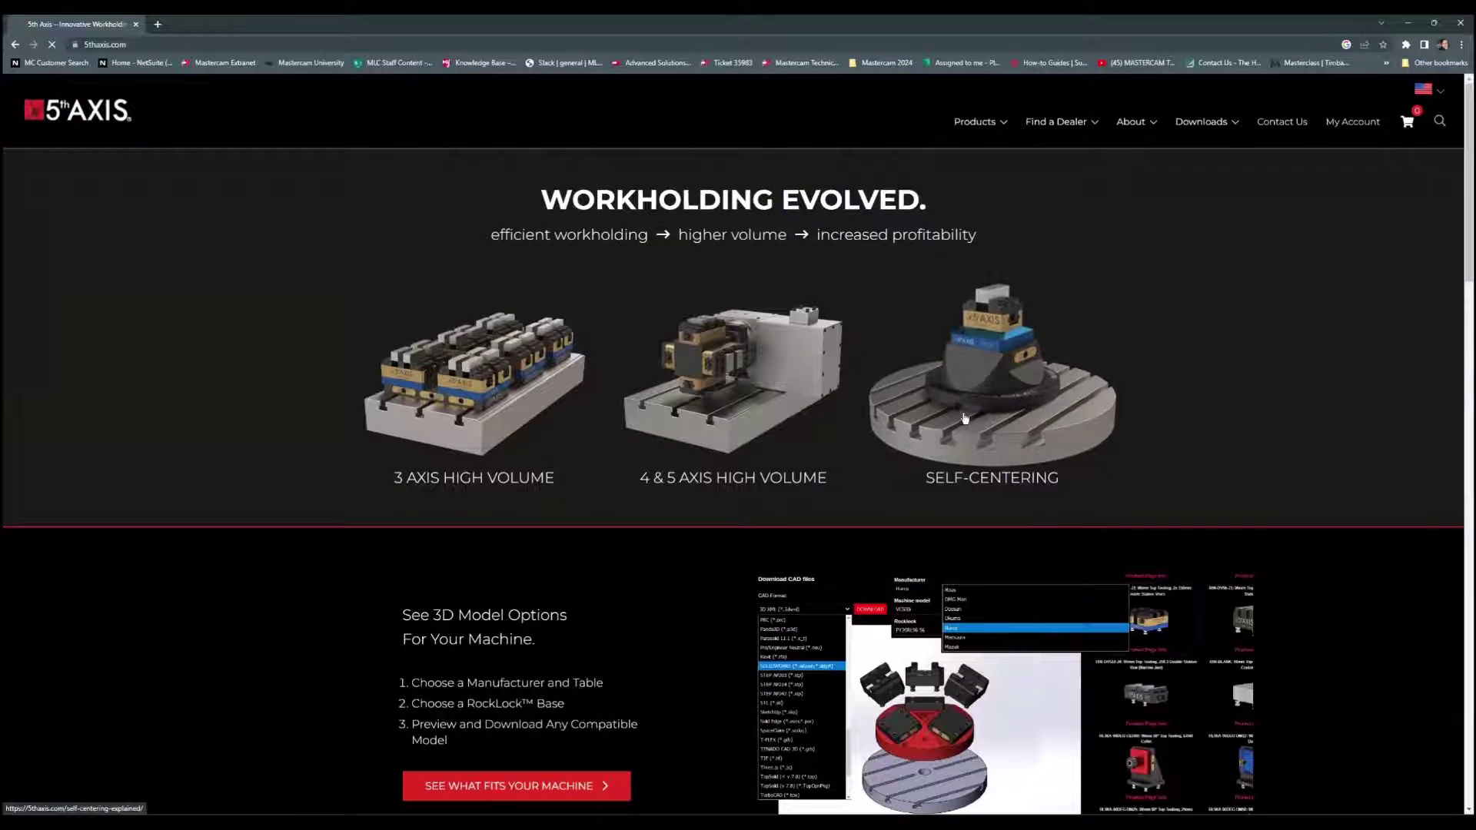
pyautogui.click(965, 419)
# - Read through the True Self-Centering vise features, then return to the top of the page
pyautogui.scroll(-1, 966, 419)
pyautogui.scroll(-2, 965, 419)
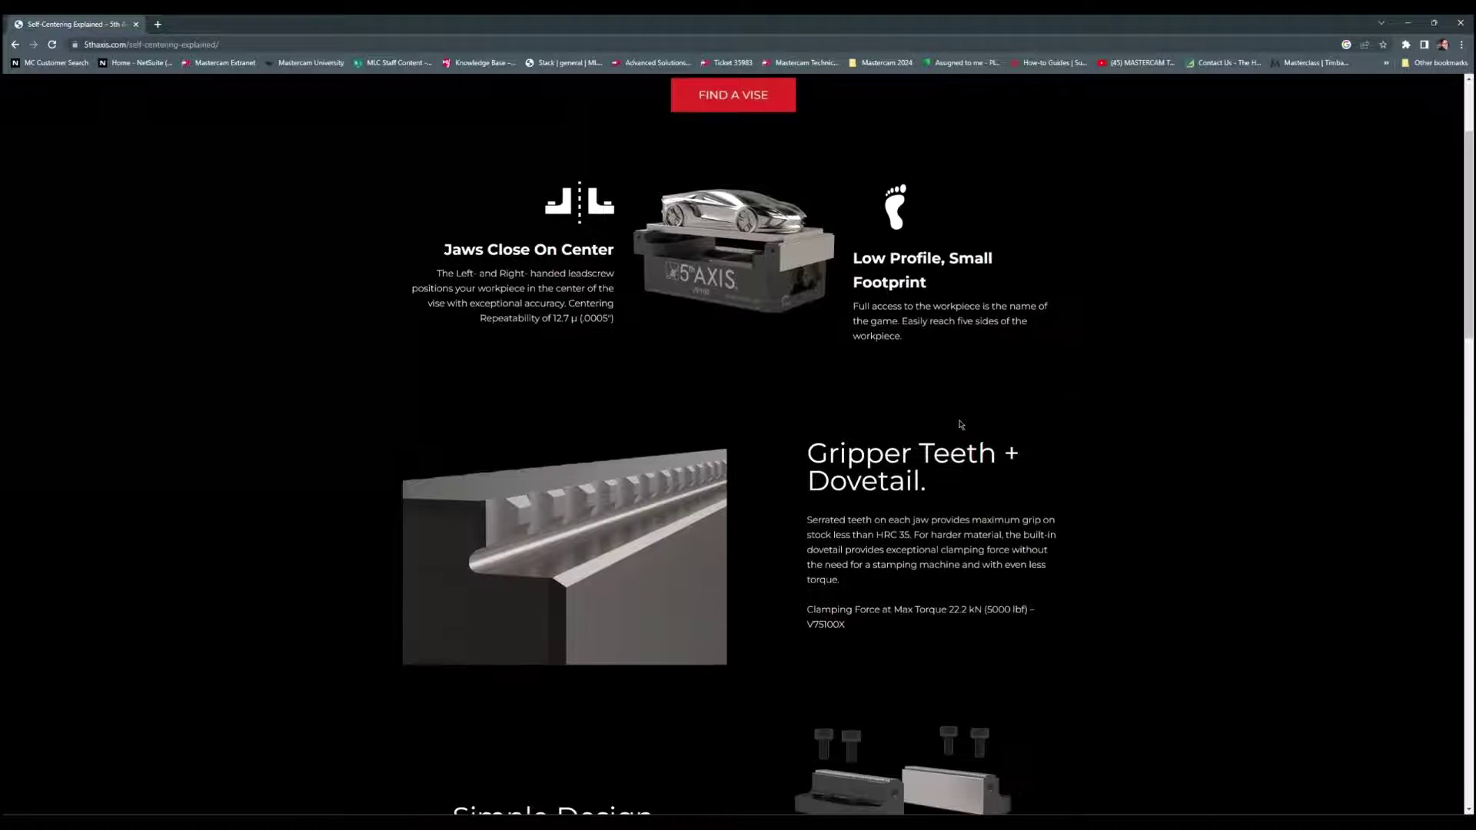
pyautogui.scroll(-8, 1023, 521)
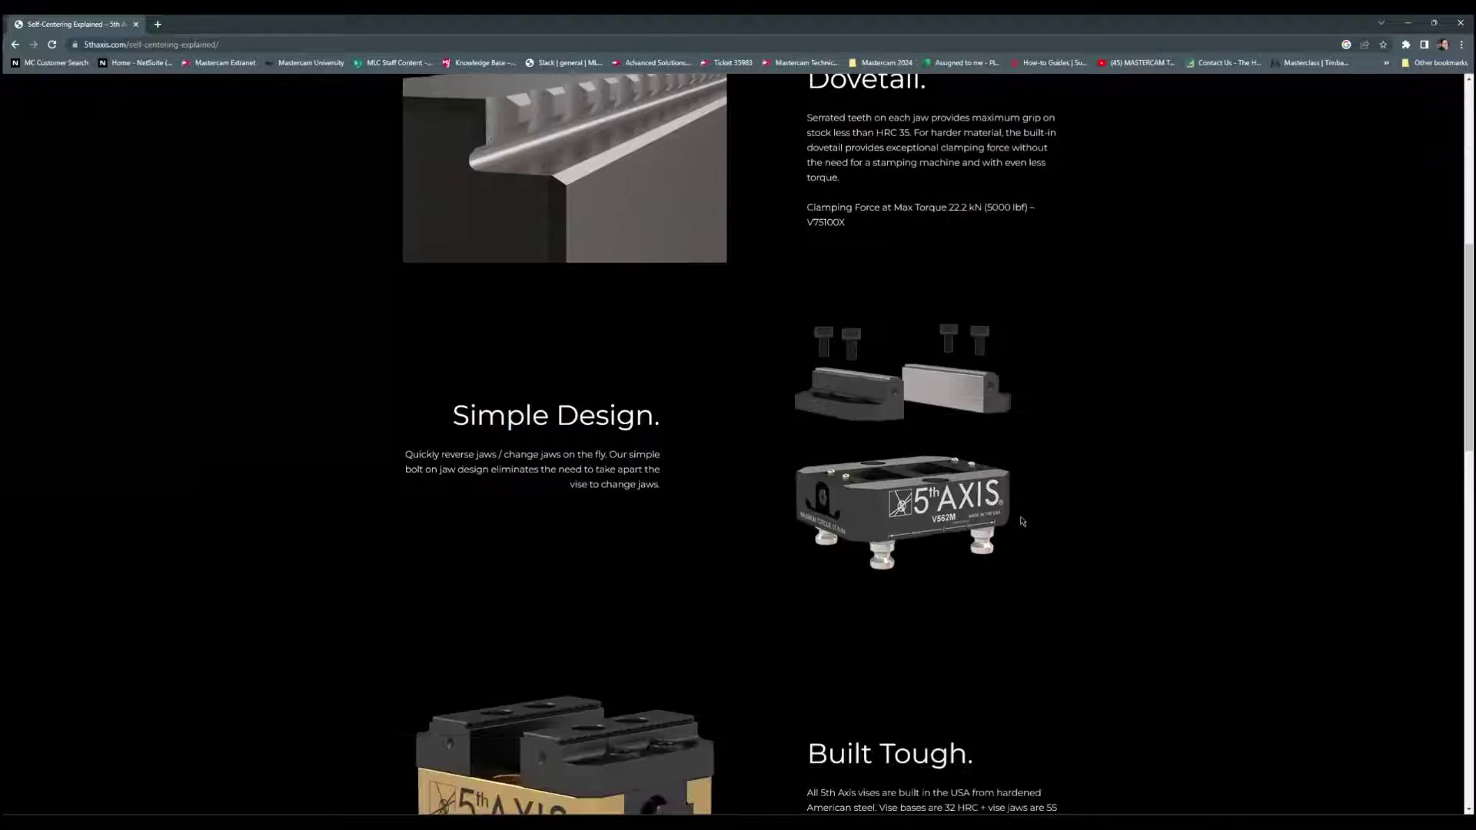
pyautogui.scroll(-13, 1022, 521)
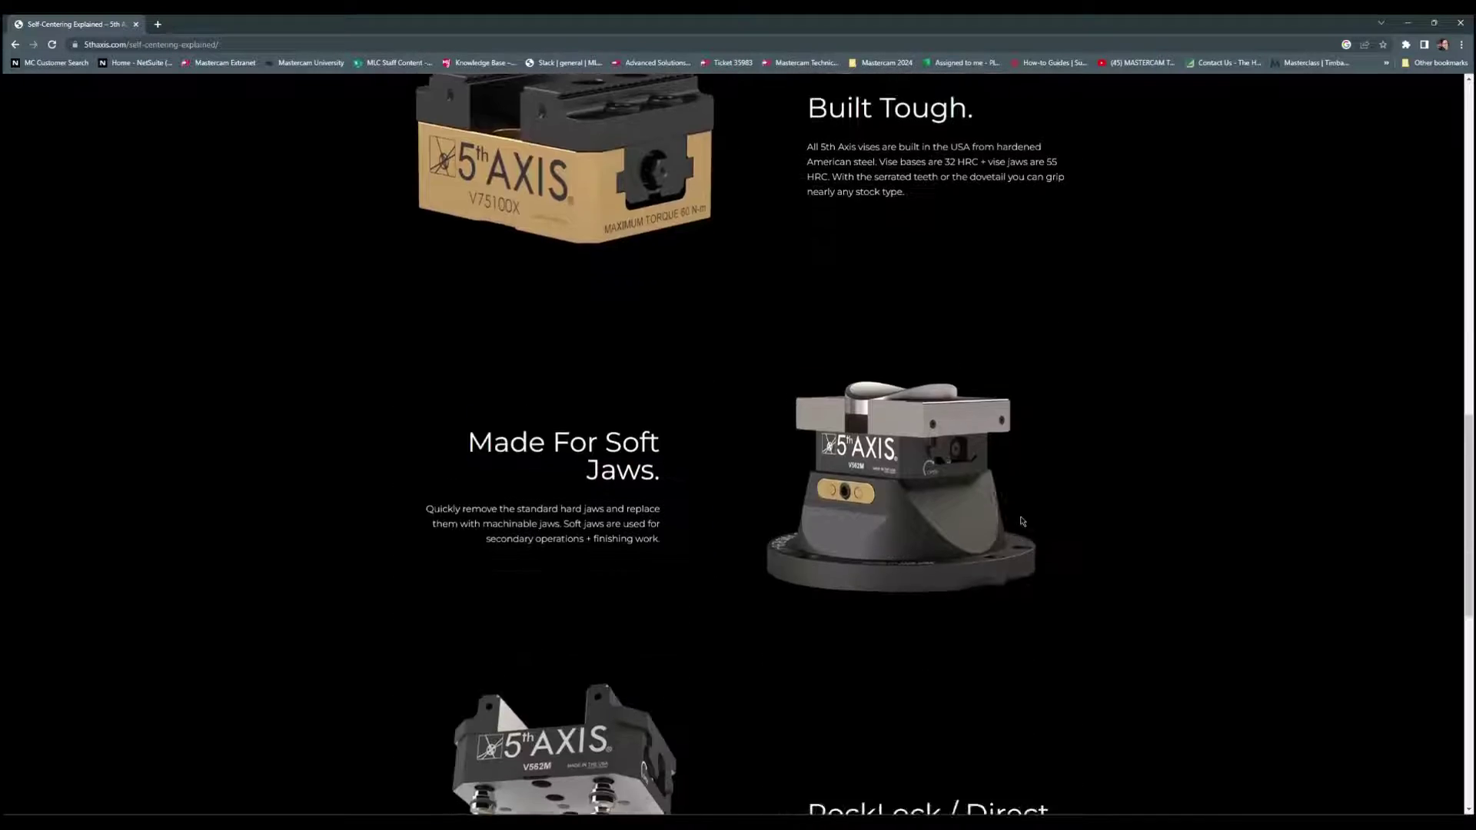
pyautogui.scroll(-1, 1023, 521)
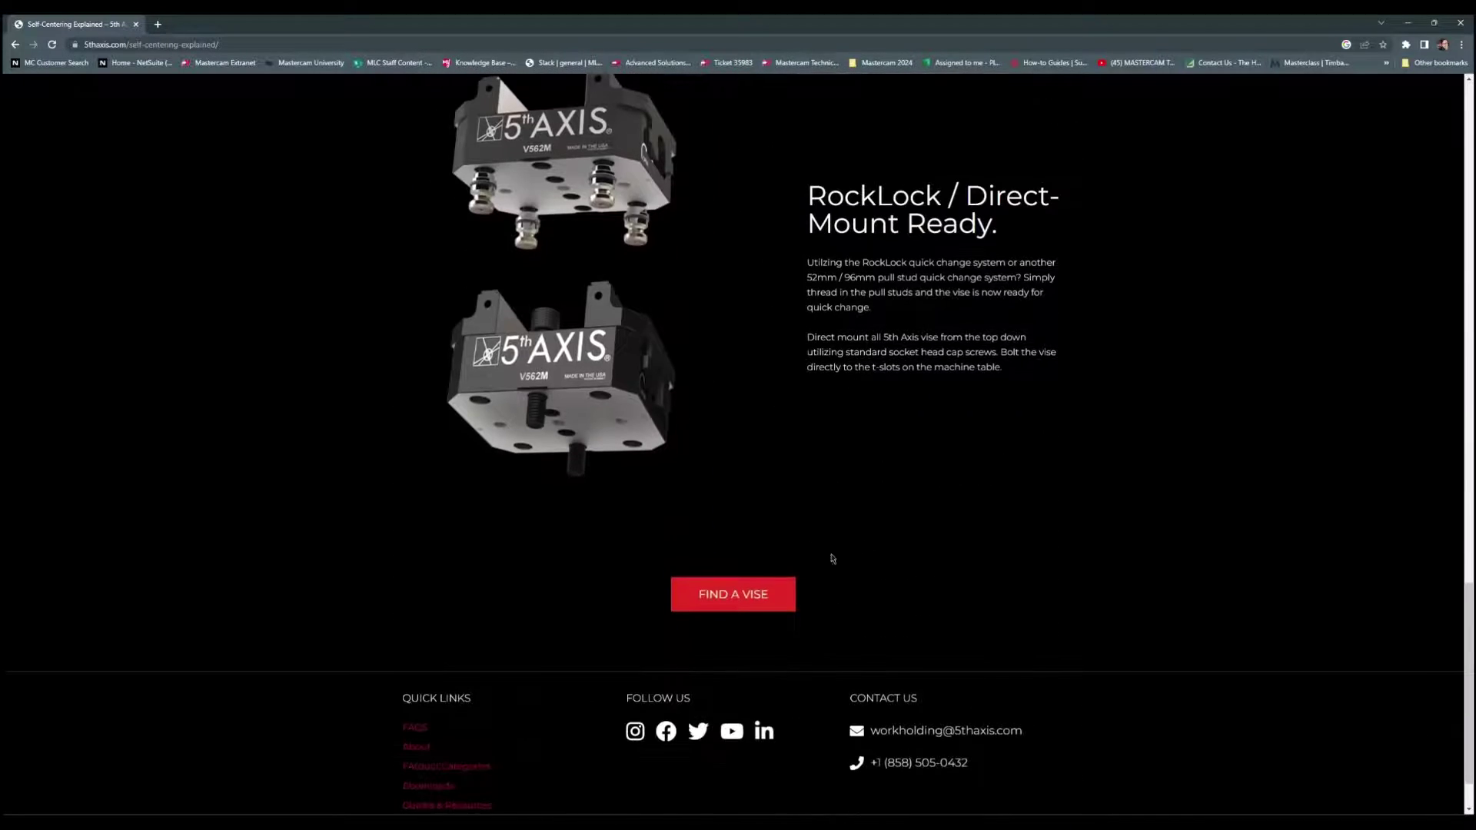
pyautogui.scroll(6, 1193, 421)
pyautogui.scroll(17, 1193, 421)
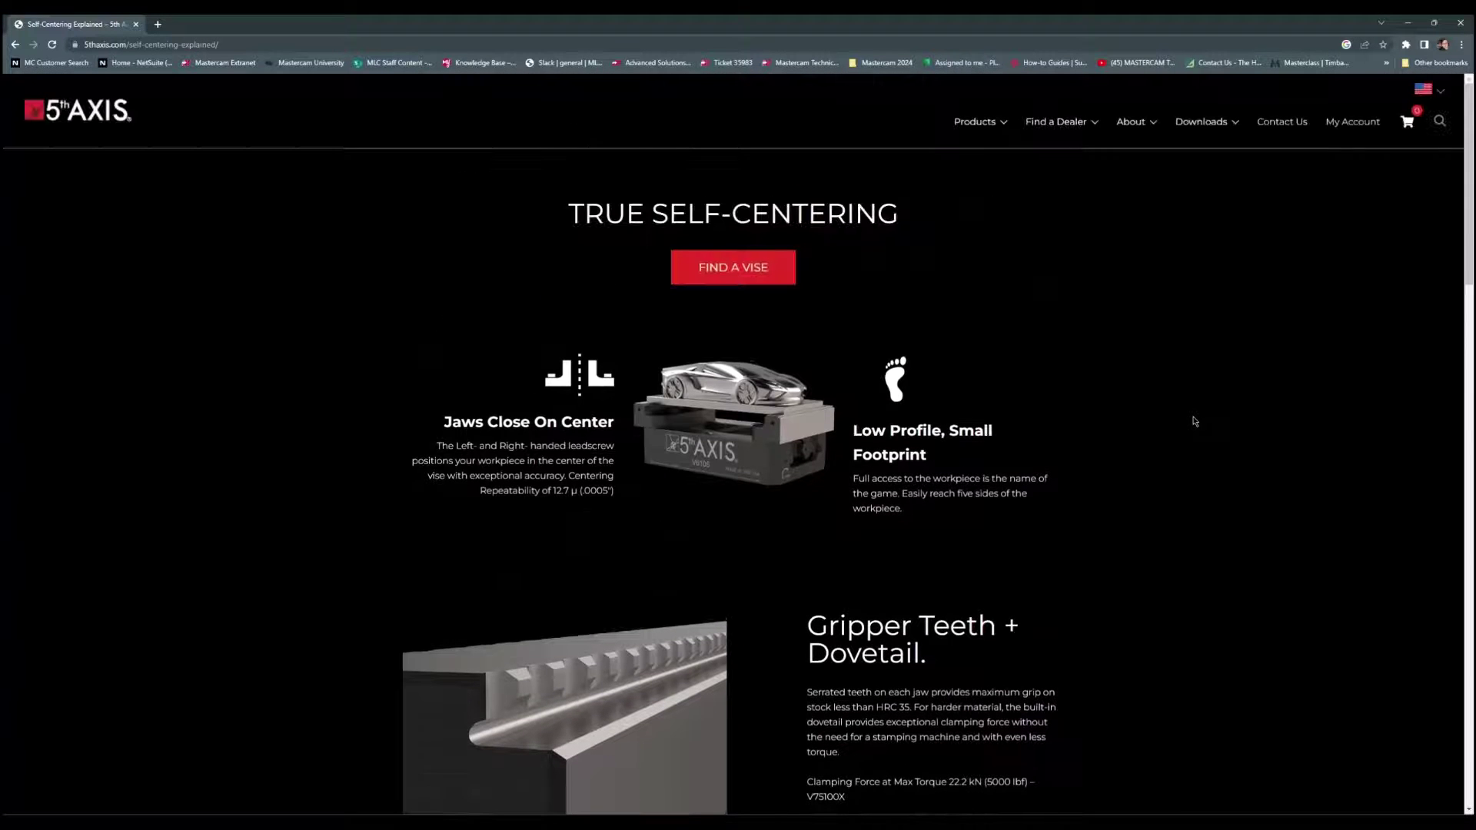
# - In the Downloads 3D Compatibility Tool, choose the Haas UMC-750 machine
pyautogui.click(1222, 123)
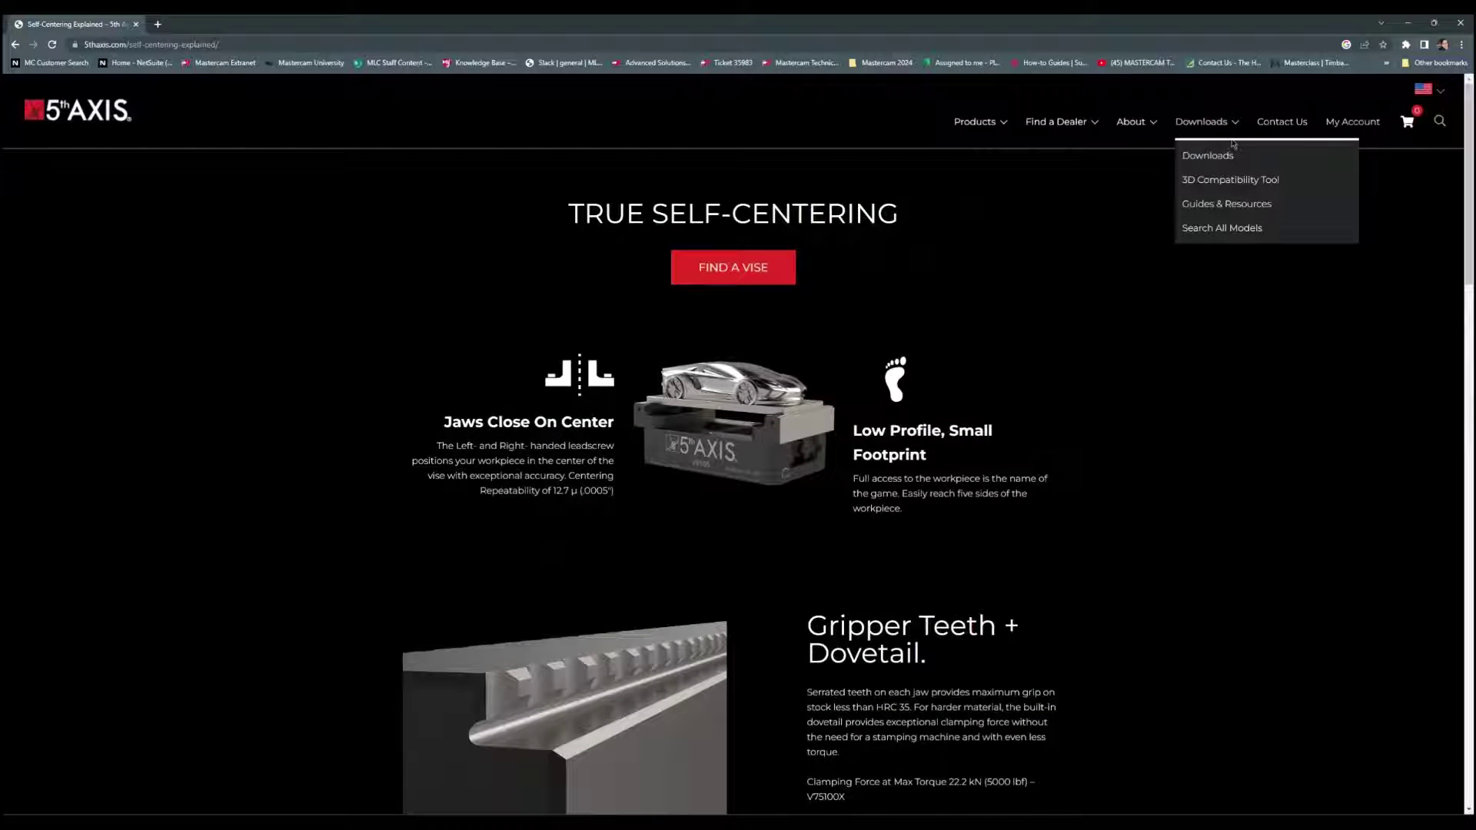
pyautogui.click(1224, 188)
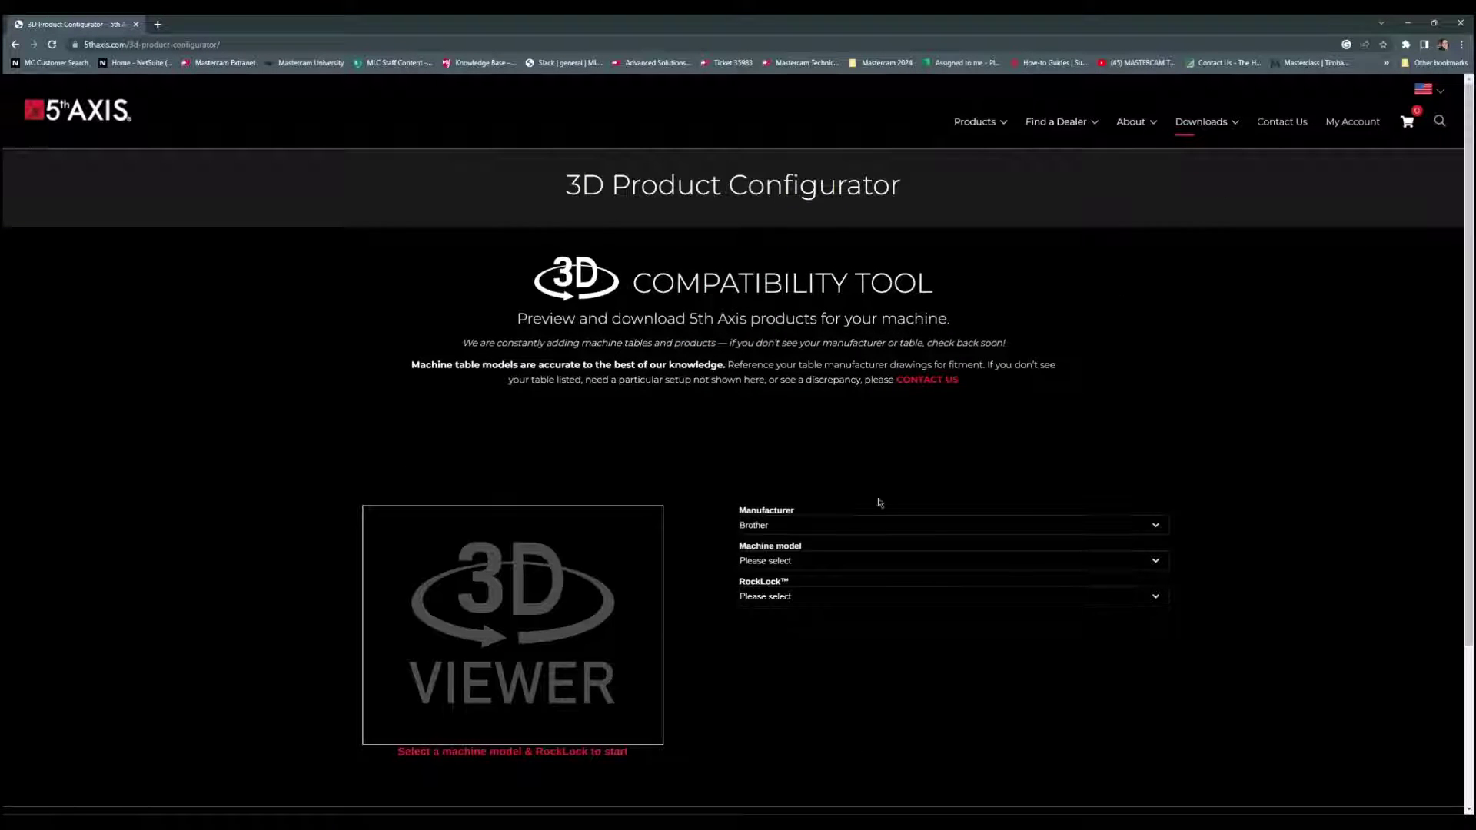
pyautogui.click(851, 525)
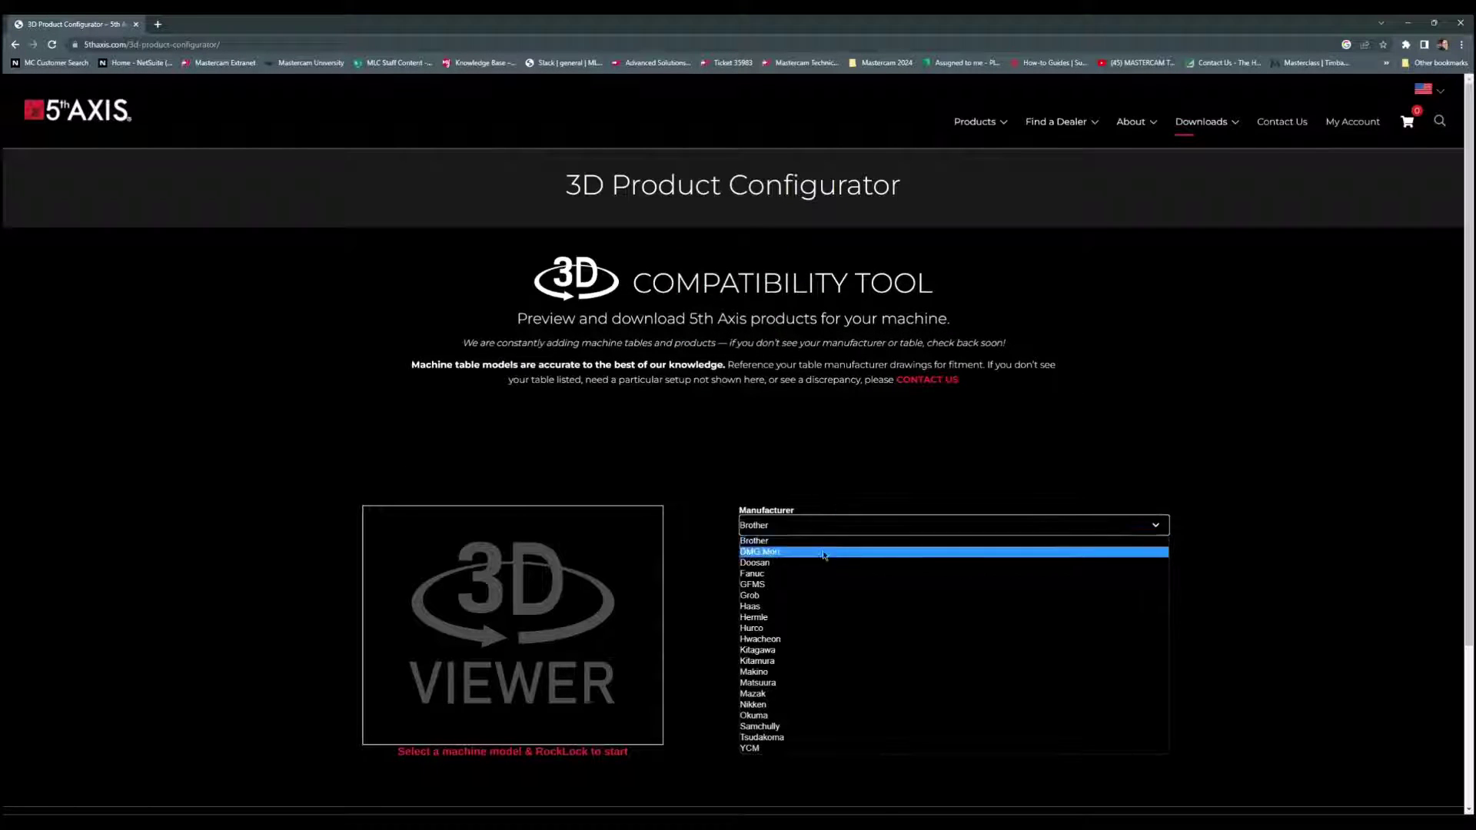
pyautogui.click(780, 607)
pyautogui.click(817, 561)
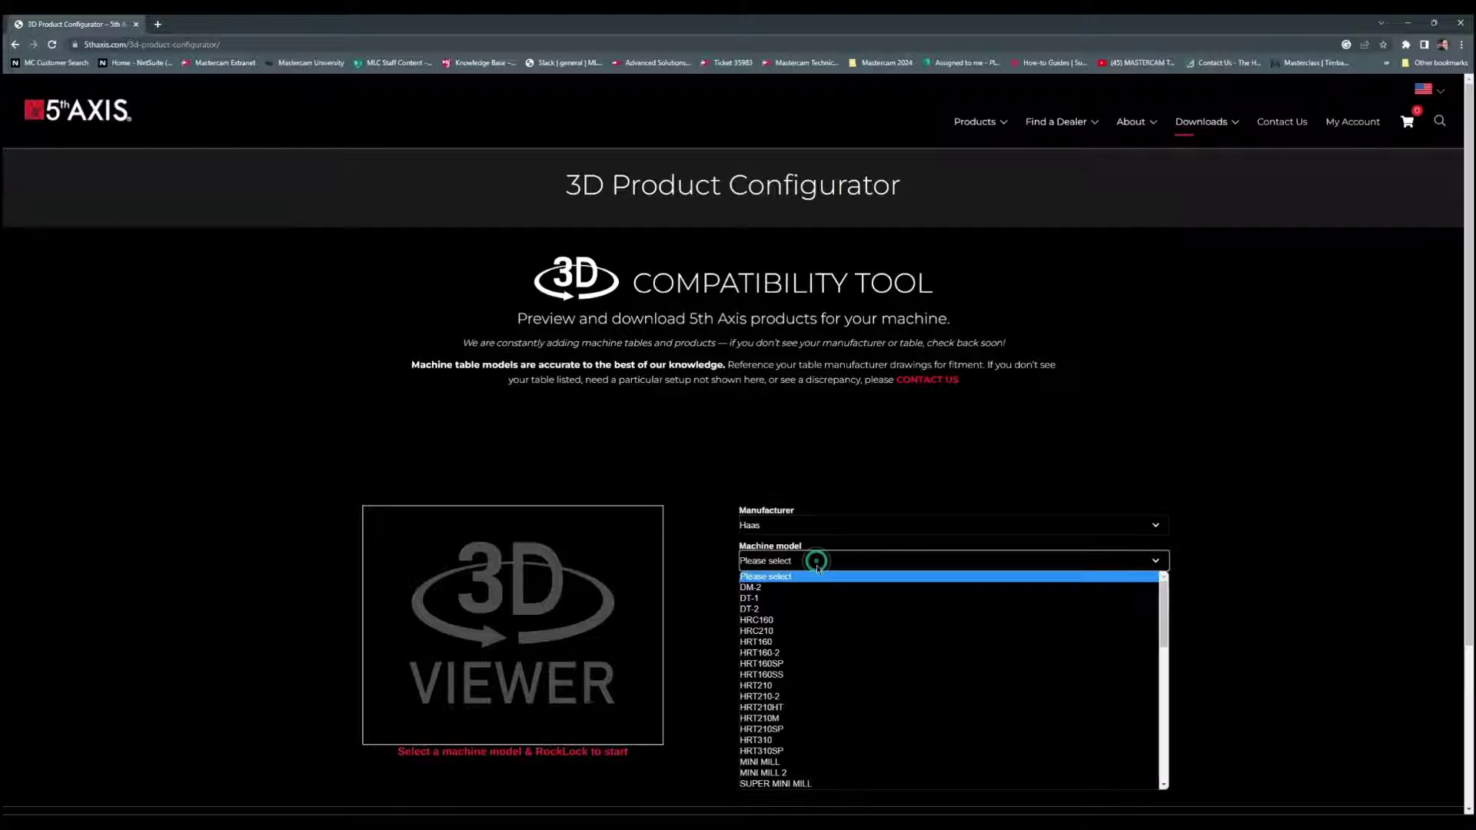
pyautogui.scroll(-5, 808, 742)
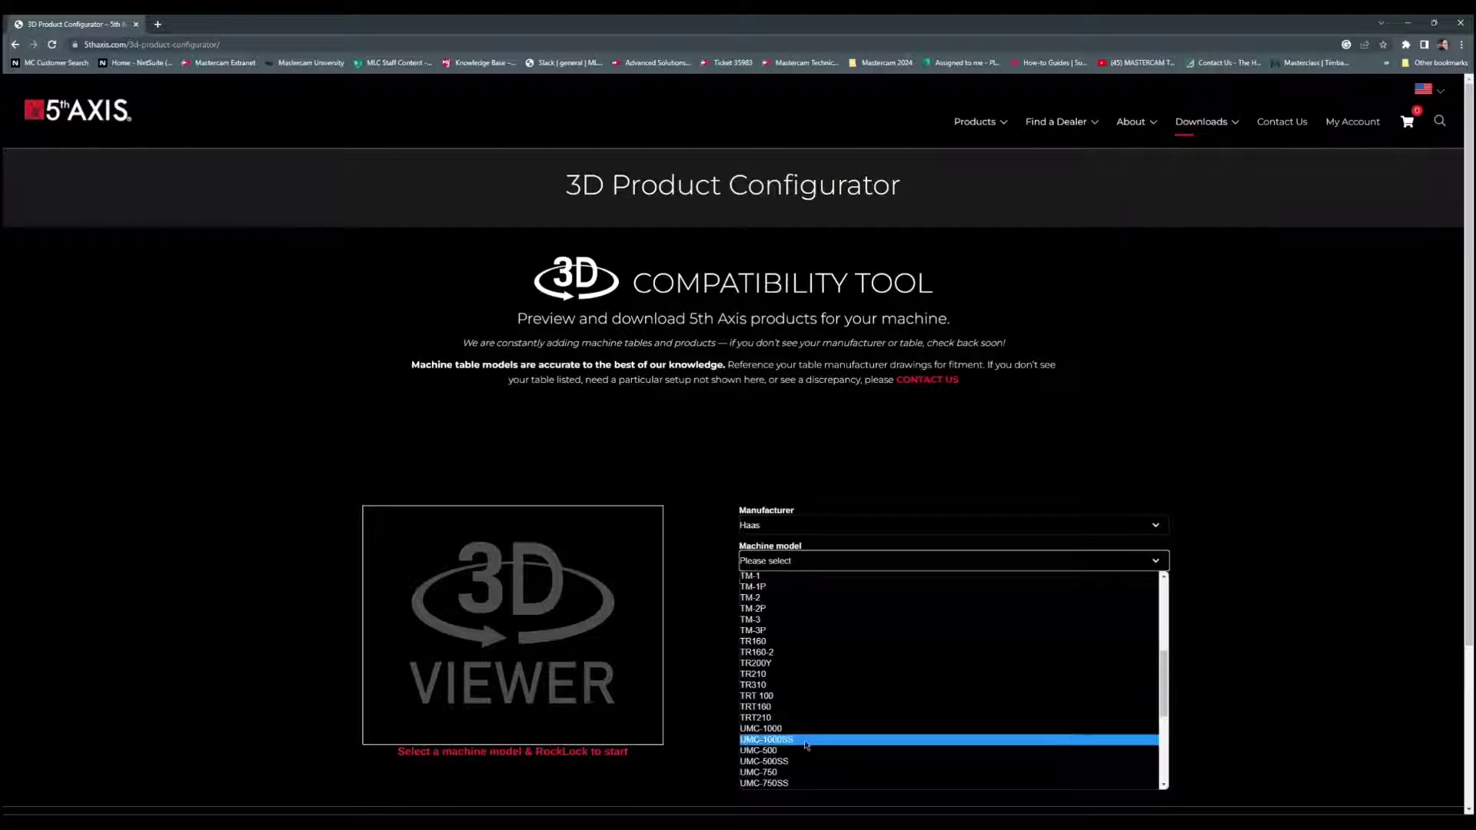
pyautogui.scroll(-3, 805, 743)
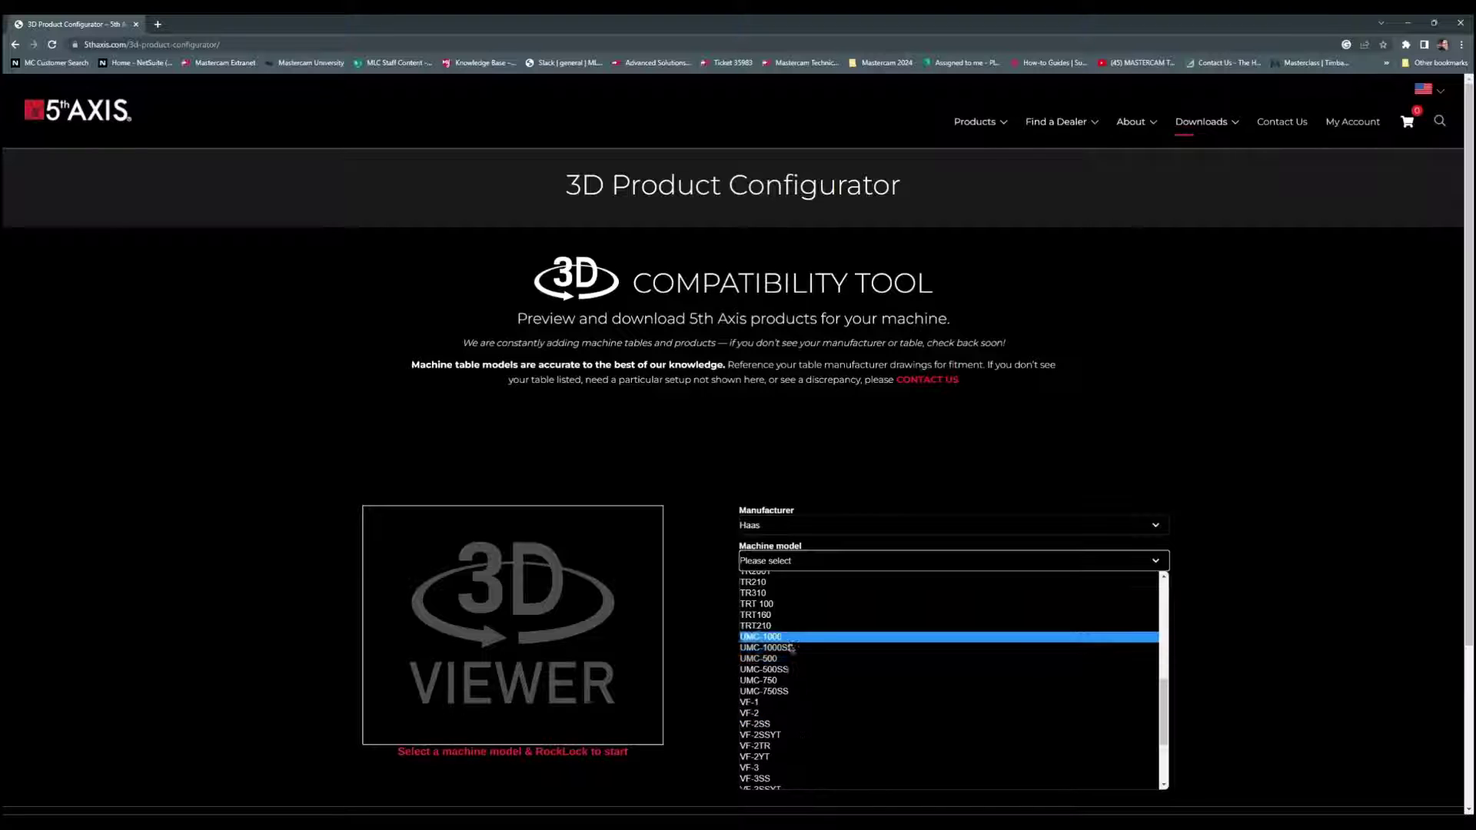
pyautogui.click(792, 681)
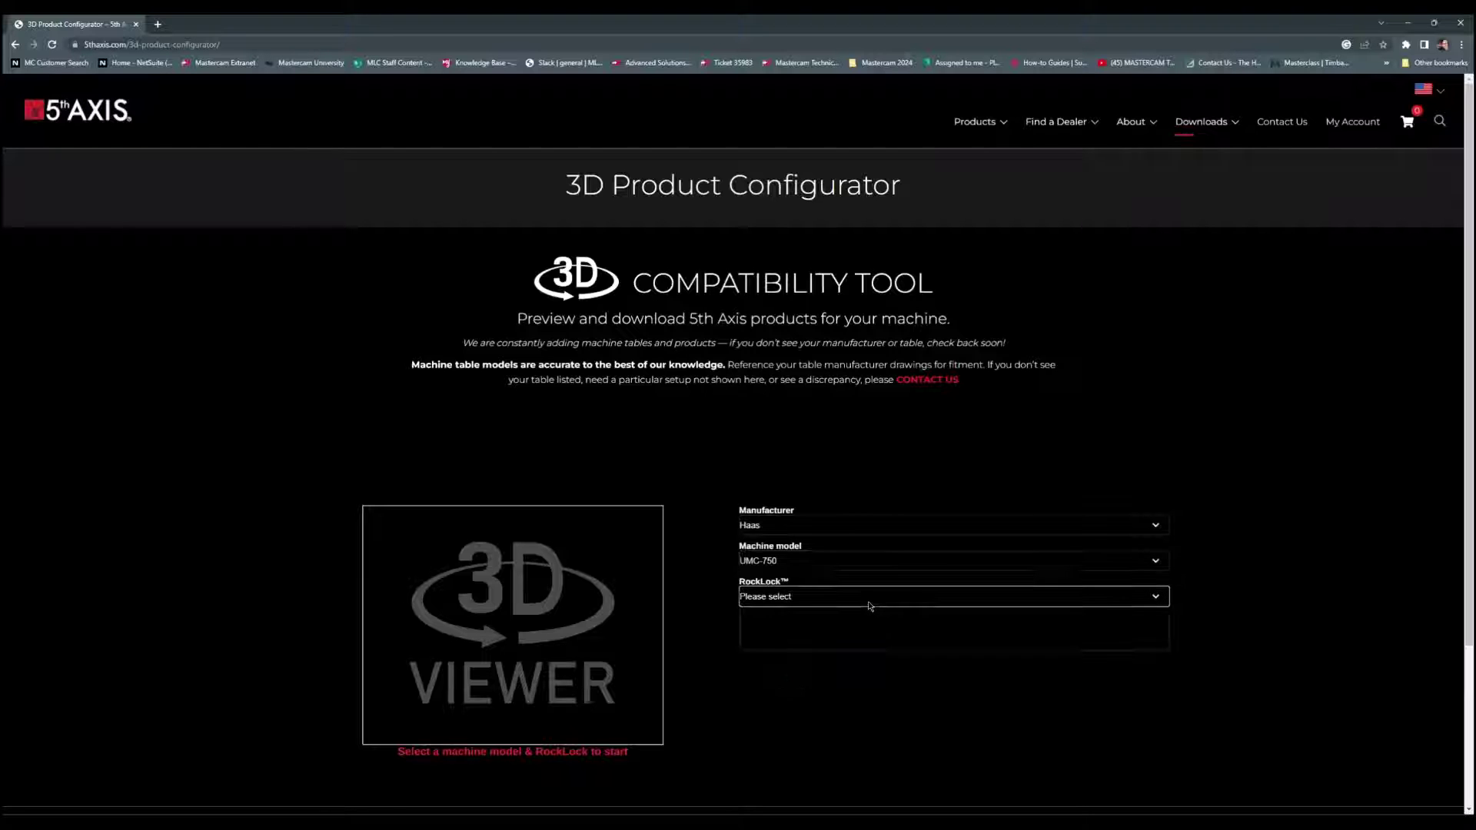
# - Pick the RL96A-411 RockLock base and browse the compatible products
pyautogui.click(869, 602)
pyautogui.click(807, 622)
pyautogui.scroll(-2, 810, 627)
pyautogui.scroll(-2, 809, 627)
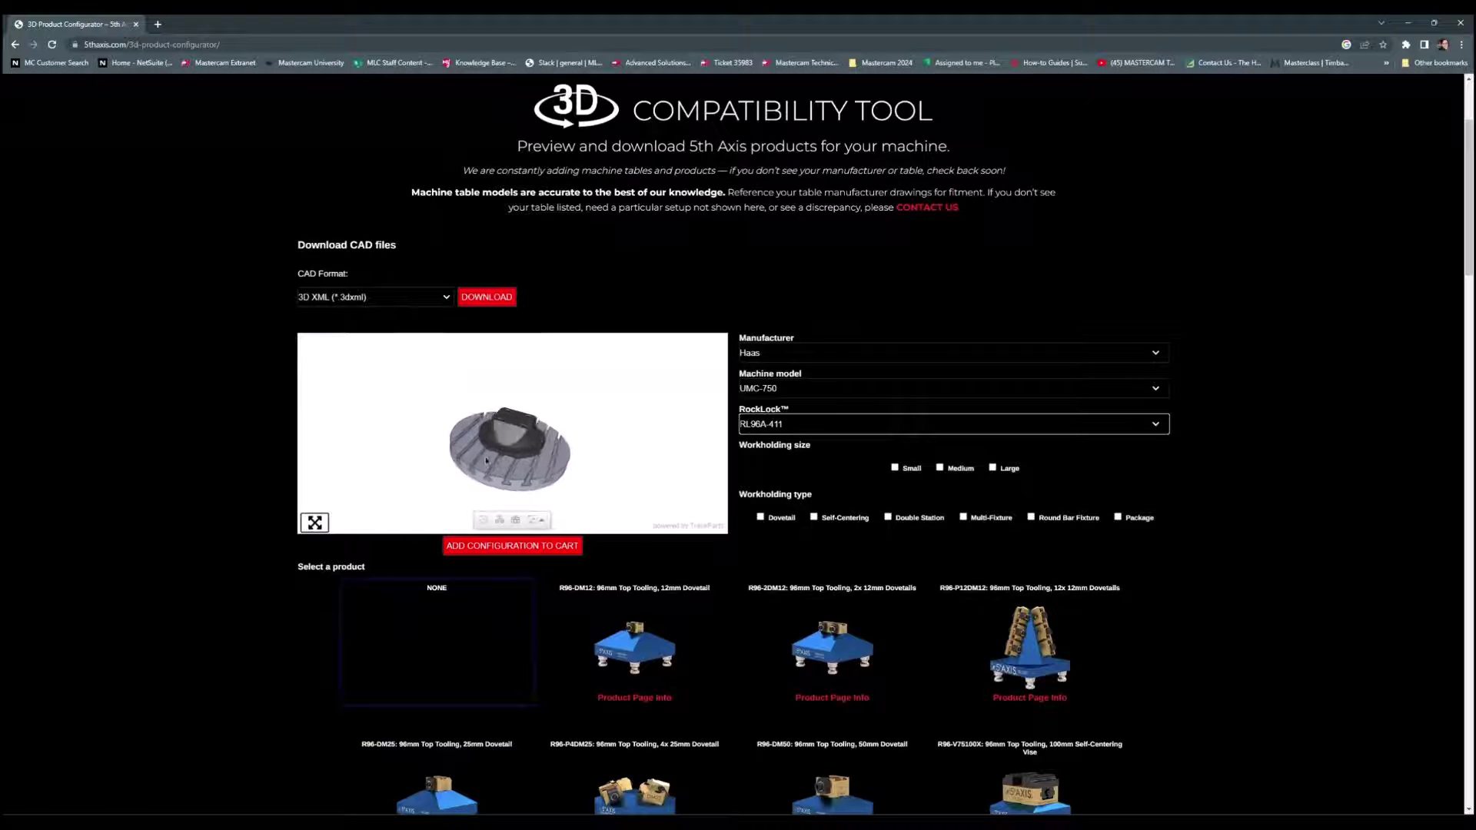
pyautogui.scroll(-1, 904, 624)
pyautogui.scroll(-5, 905, 624)
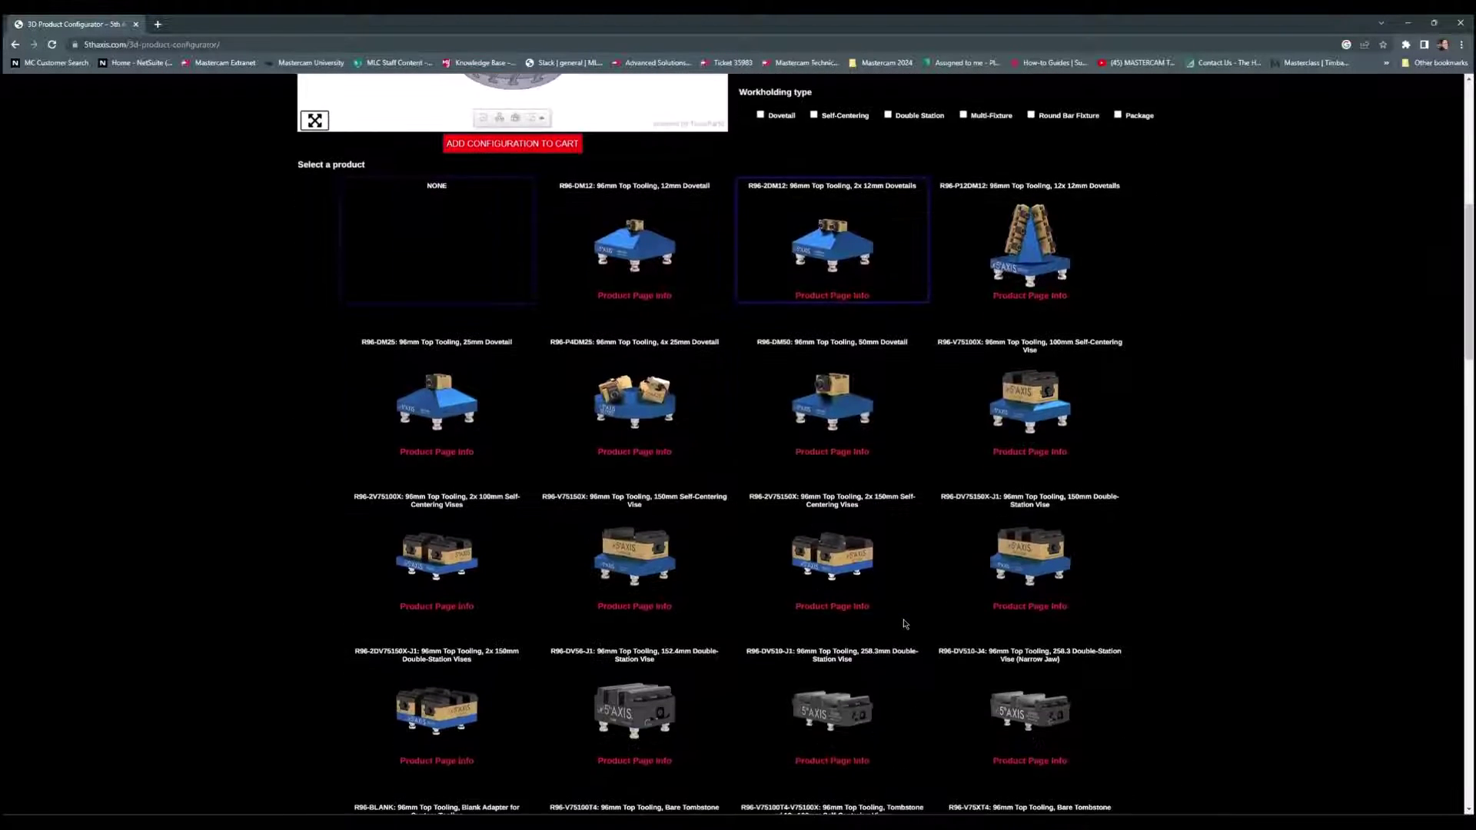
pyautogui.scroll(-3, 905, 624)
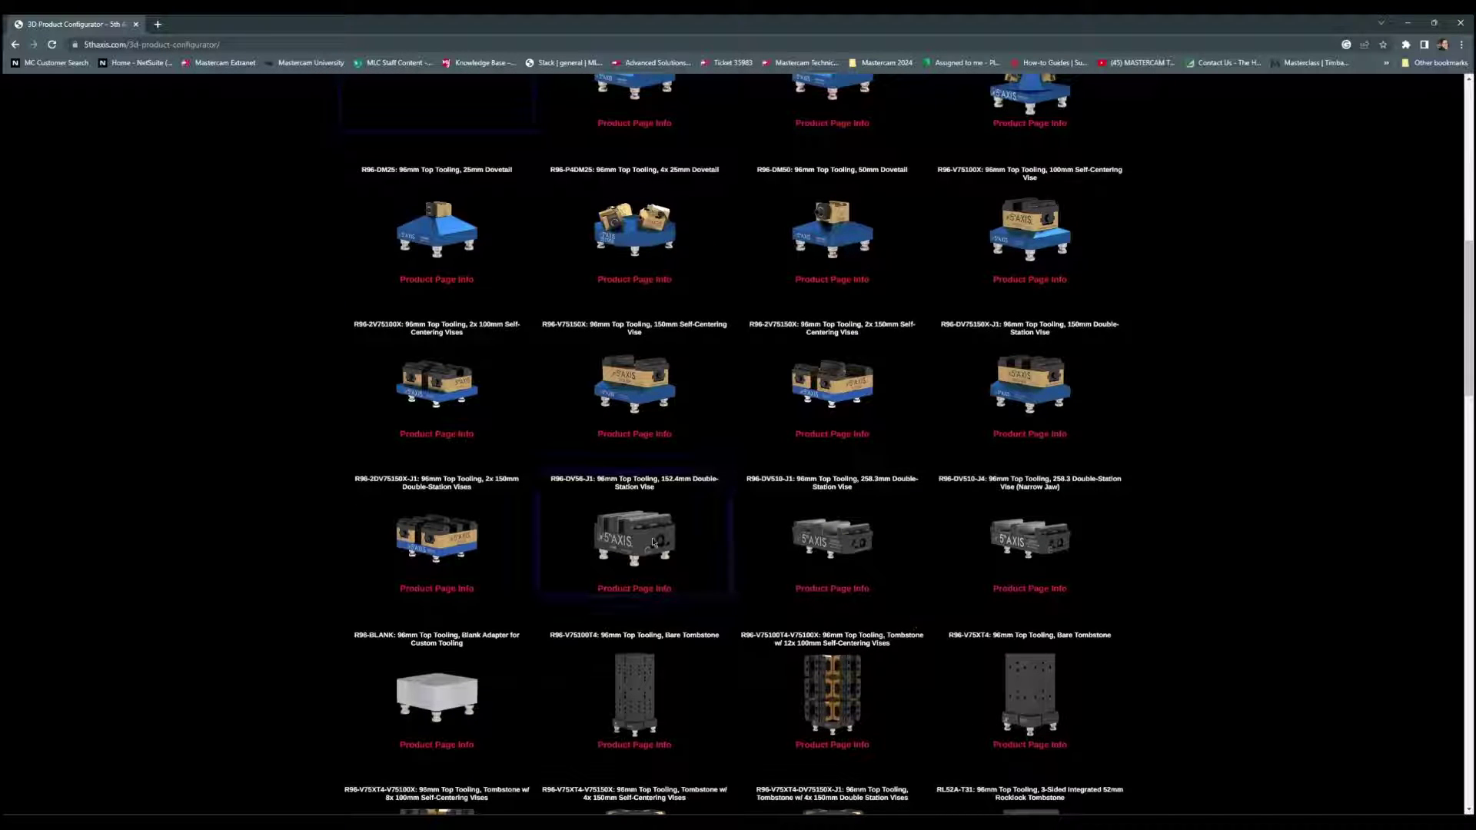
pyautogui.scroll(8, 938, 592)
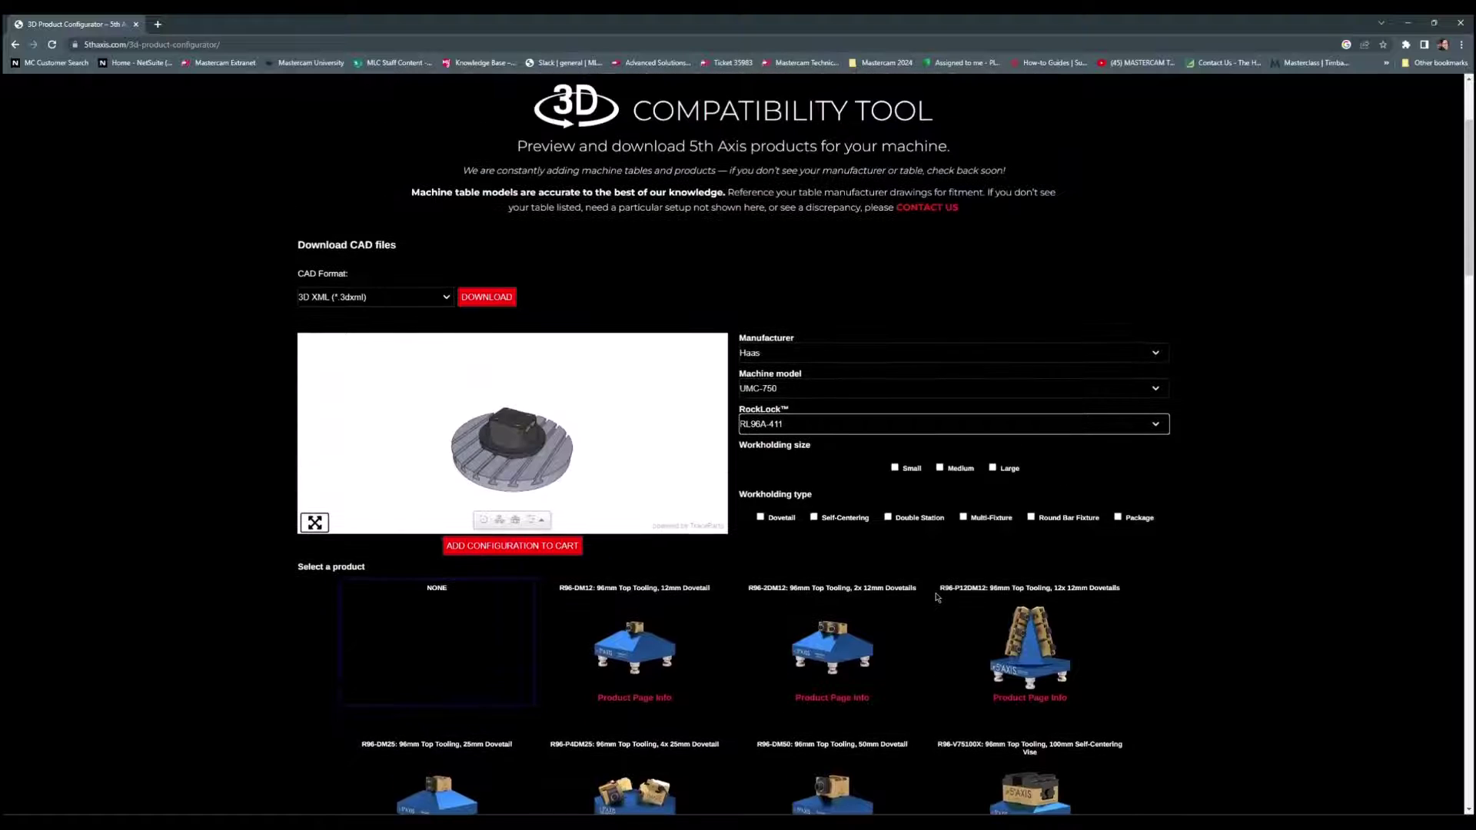
# - Download the UMC-750 RockLock configuration as a Parasolid 11.1 (*.x_t) file
pyautogui.click(447, 297)
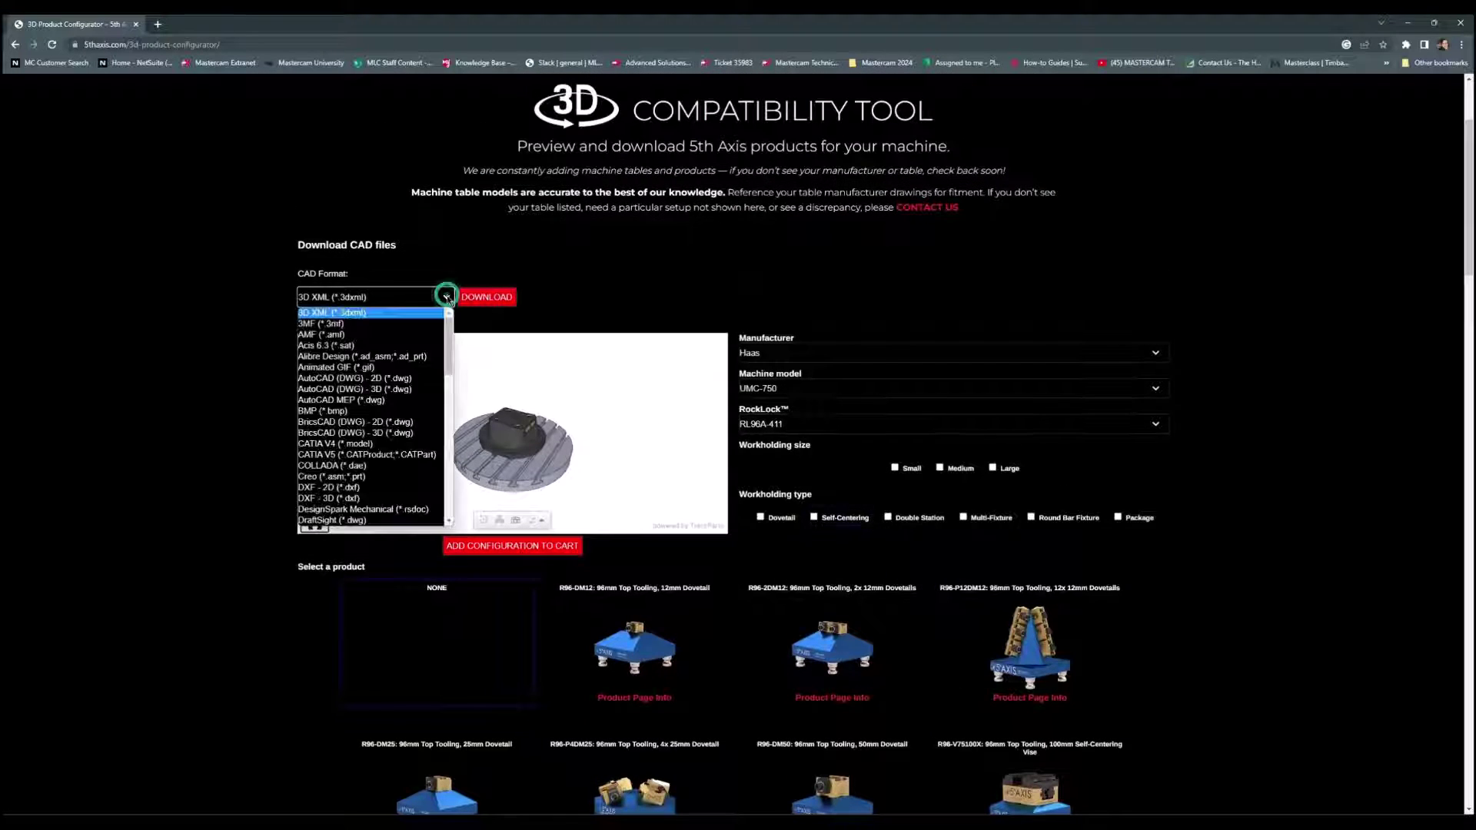
pyautogui.moveTo(448, 331)
pyautogui.mouseDown()
pyautogui.moveTo(434, 500)
pyautogui.moveTo(449, 346)
pyautogui.mouseUp()
pyautogui.scroll(-5, 443, 389)
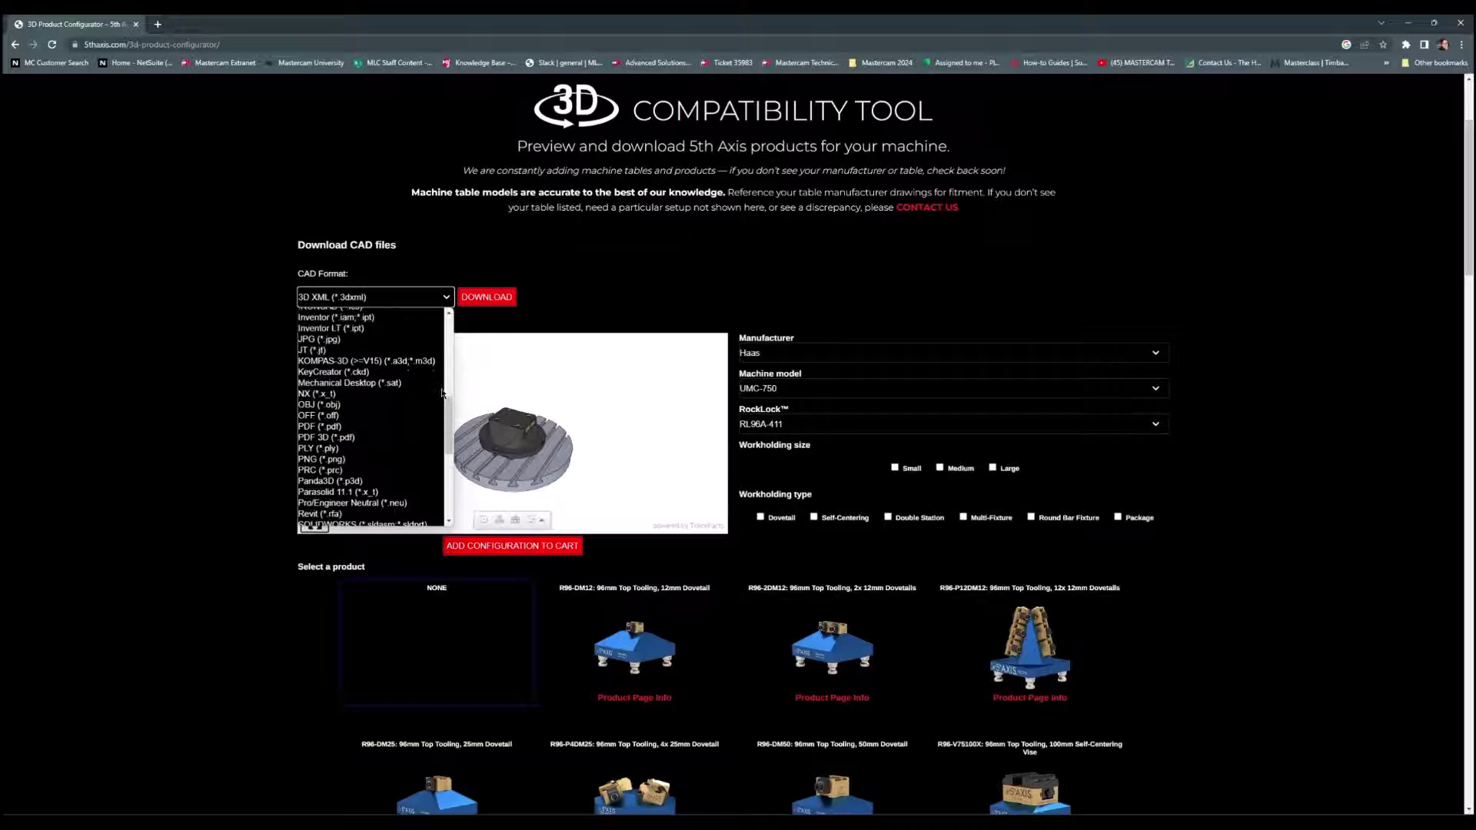
pyautogui.click(412, 492)
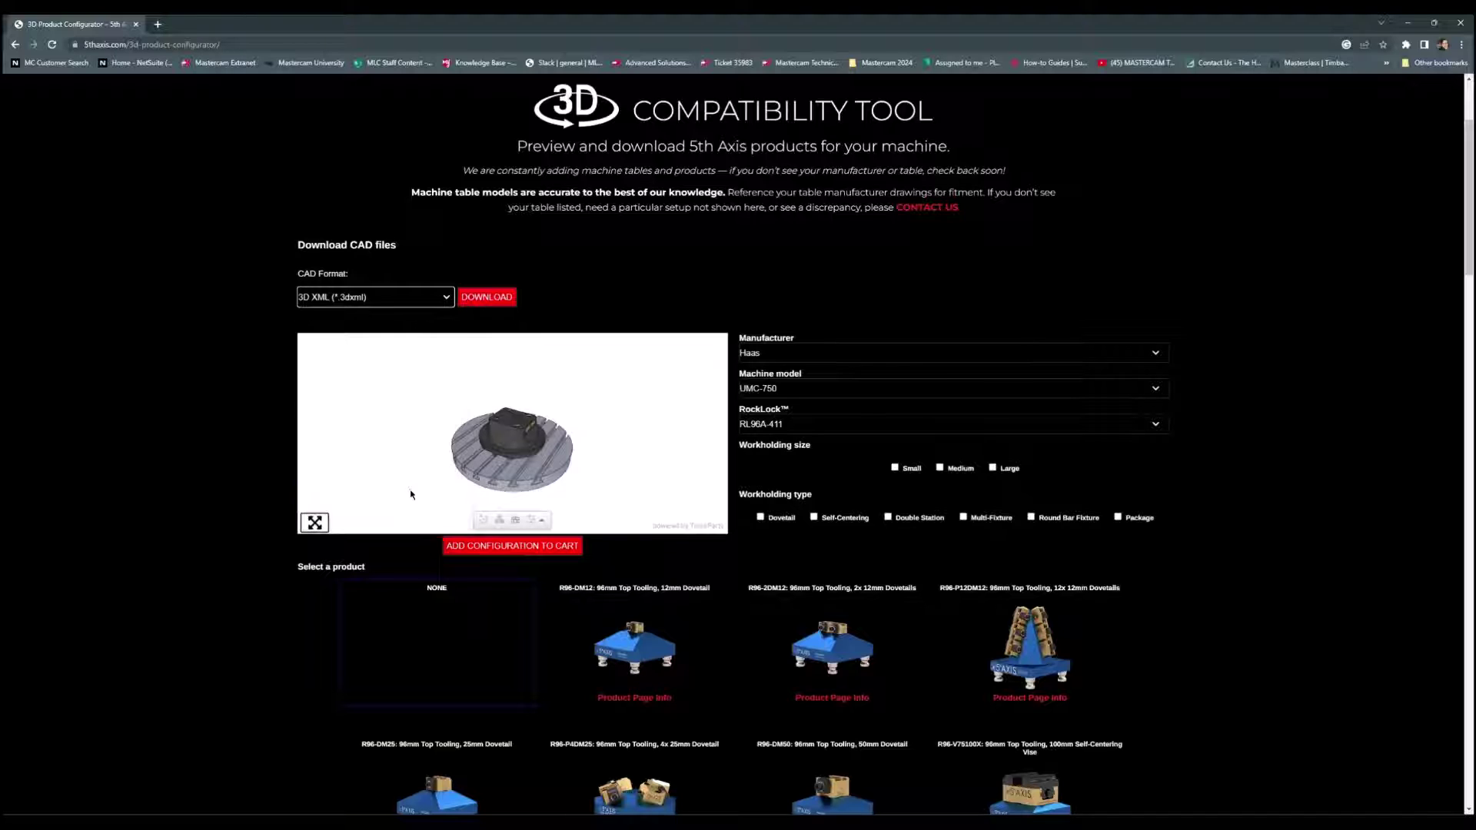
pyautogui.click(507, 301)
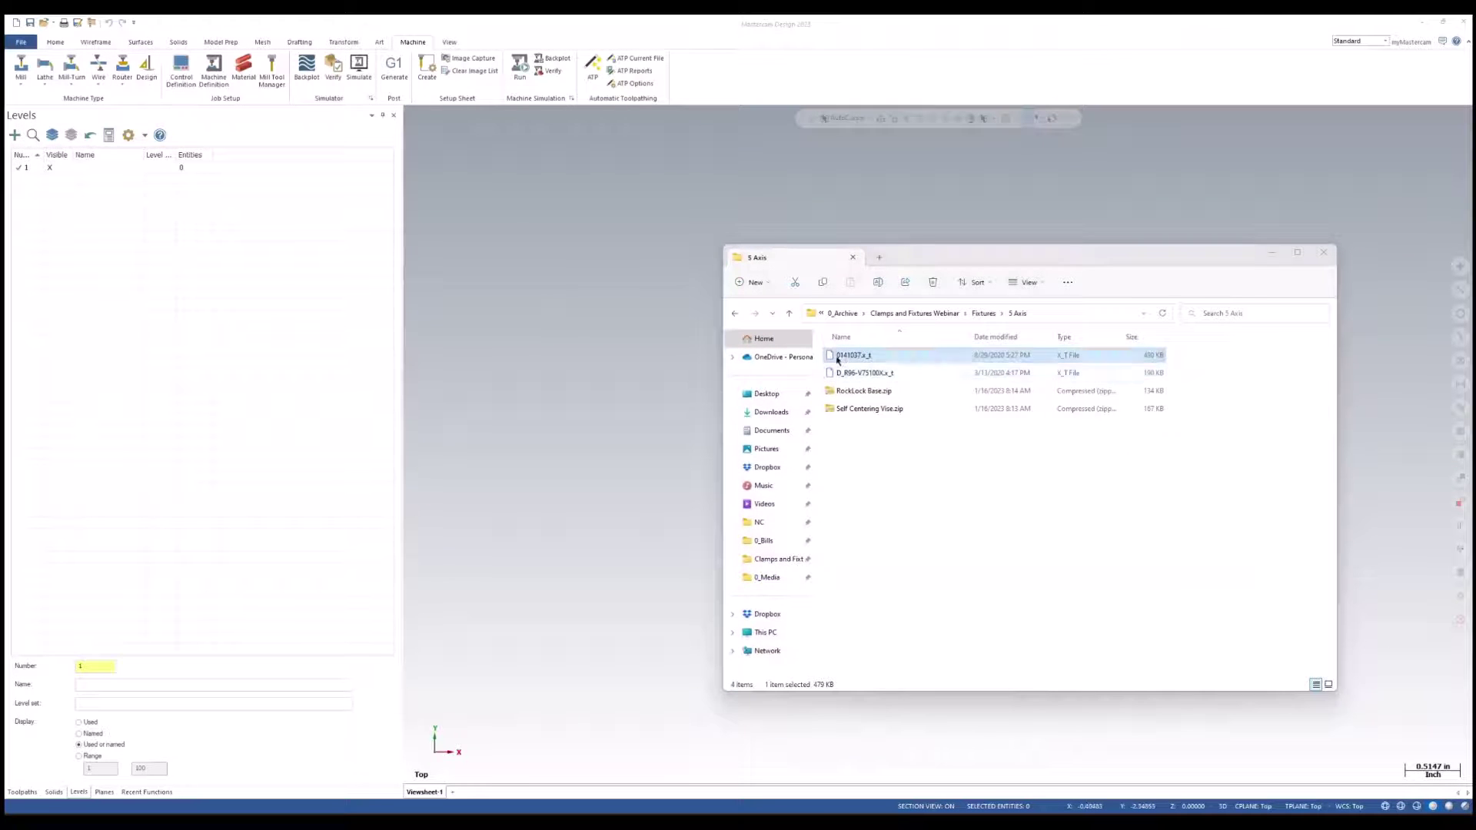
# - Open 0141037.x_t in Mastercam and view the rotary table from a tilted angle
pyautogui.click(858, 361)
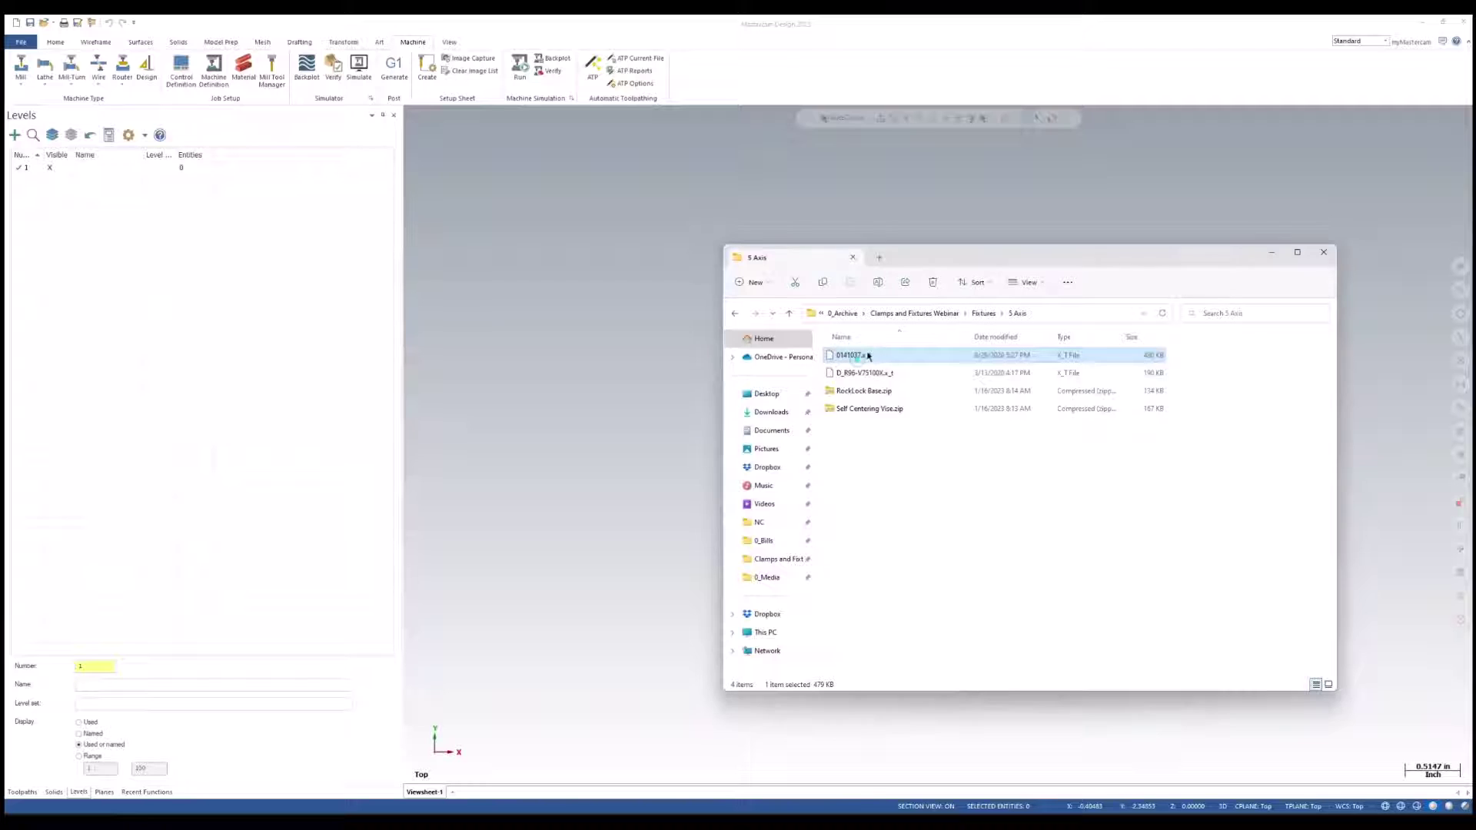
pyautogui.moveTo(854, 358); pyautogui.dragTo(643, 336)
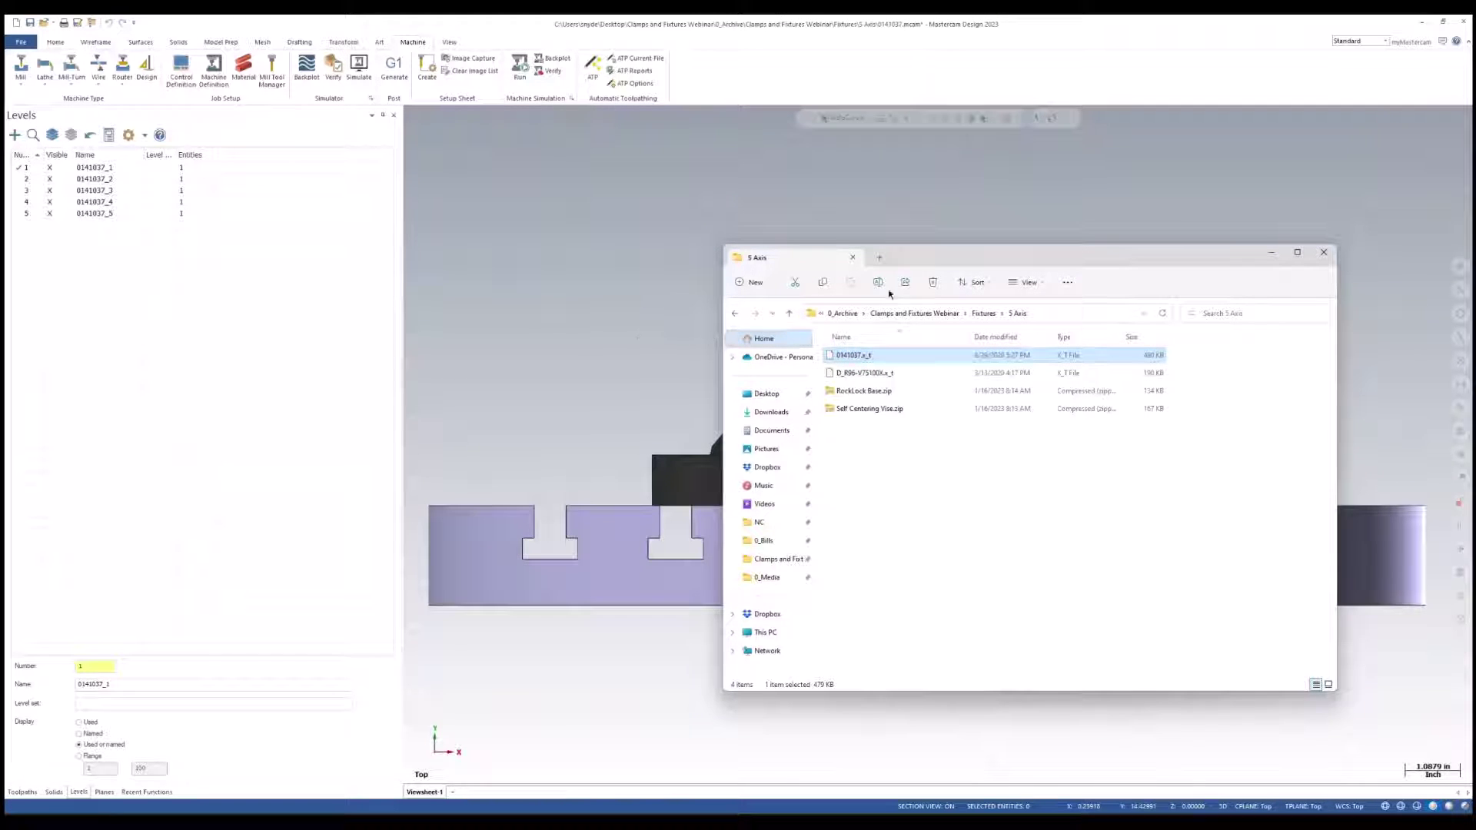
pyautogui.click(1272, 255)
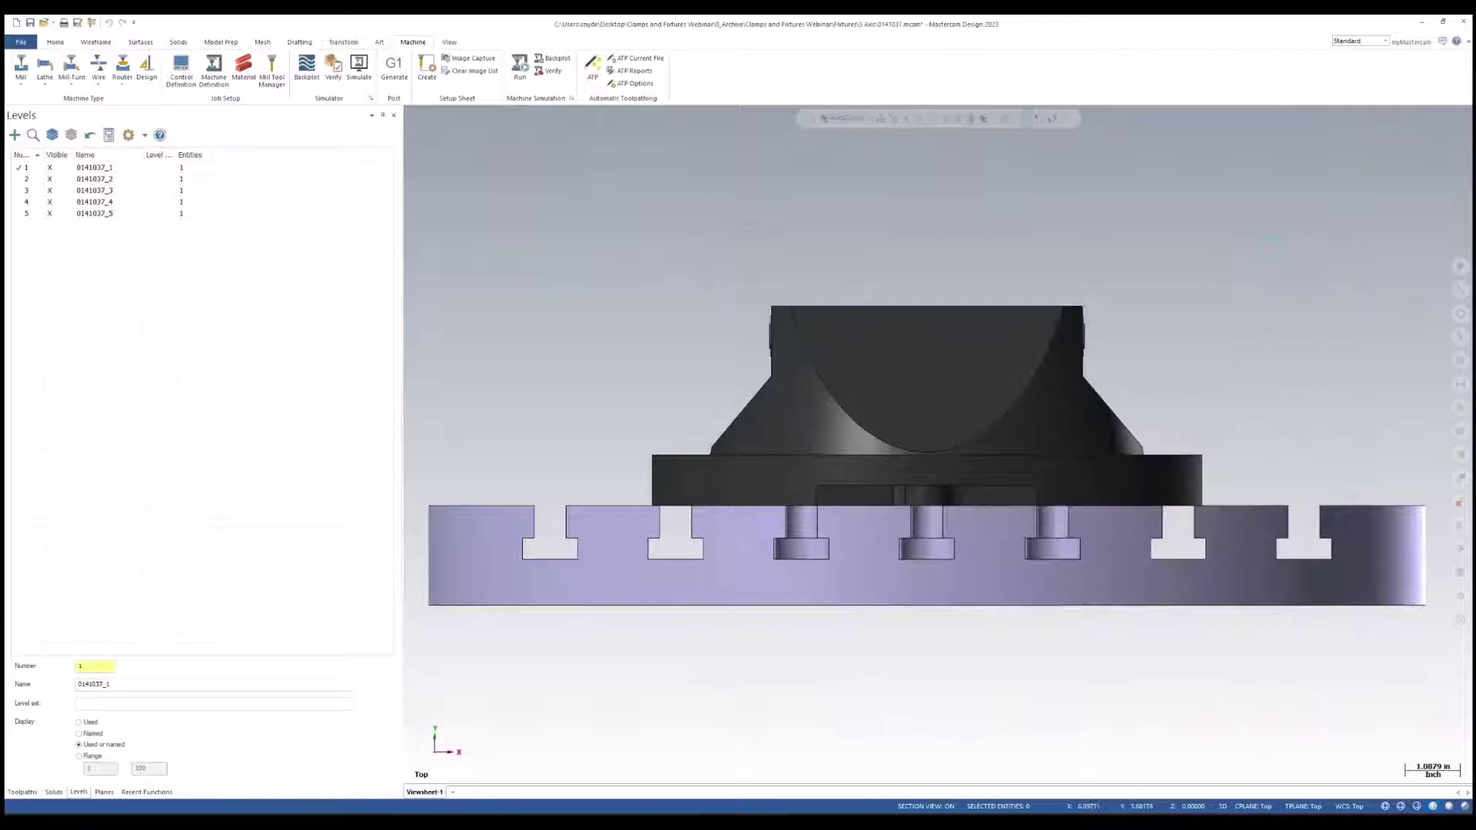
pyautogui.scroll(-3, 898, 493)
pyautogui.moveTo(898, 493); pyautogui.dragTo(765, 529, button='middle')
# - Merge the D_R96-V75100X.x_t vise file into the current model
pyautogui.hotkey('alt', 'Tab')
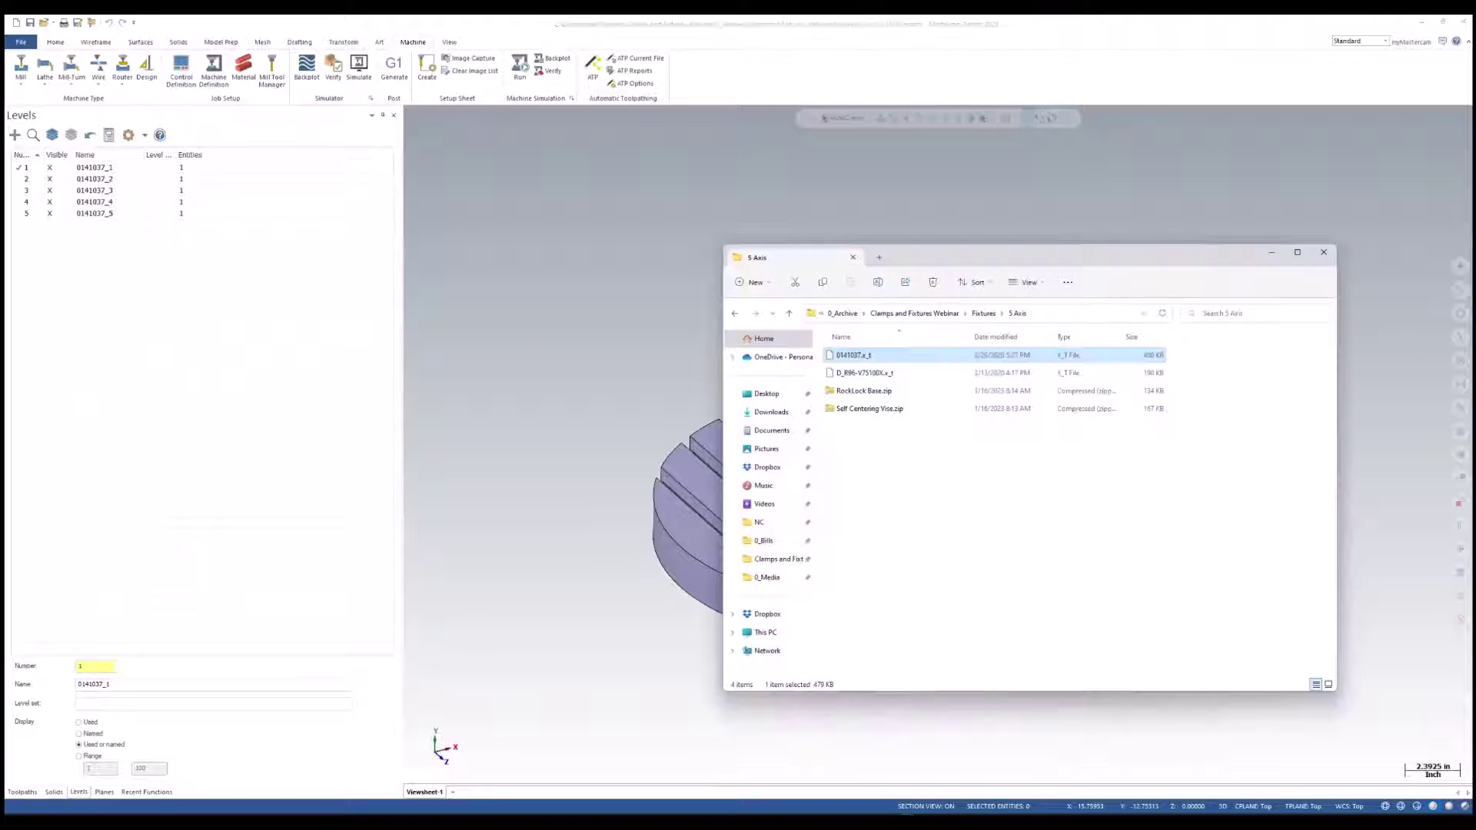
pyautogui.click(857, 372)
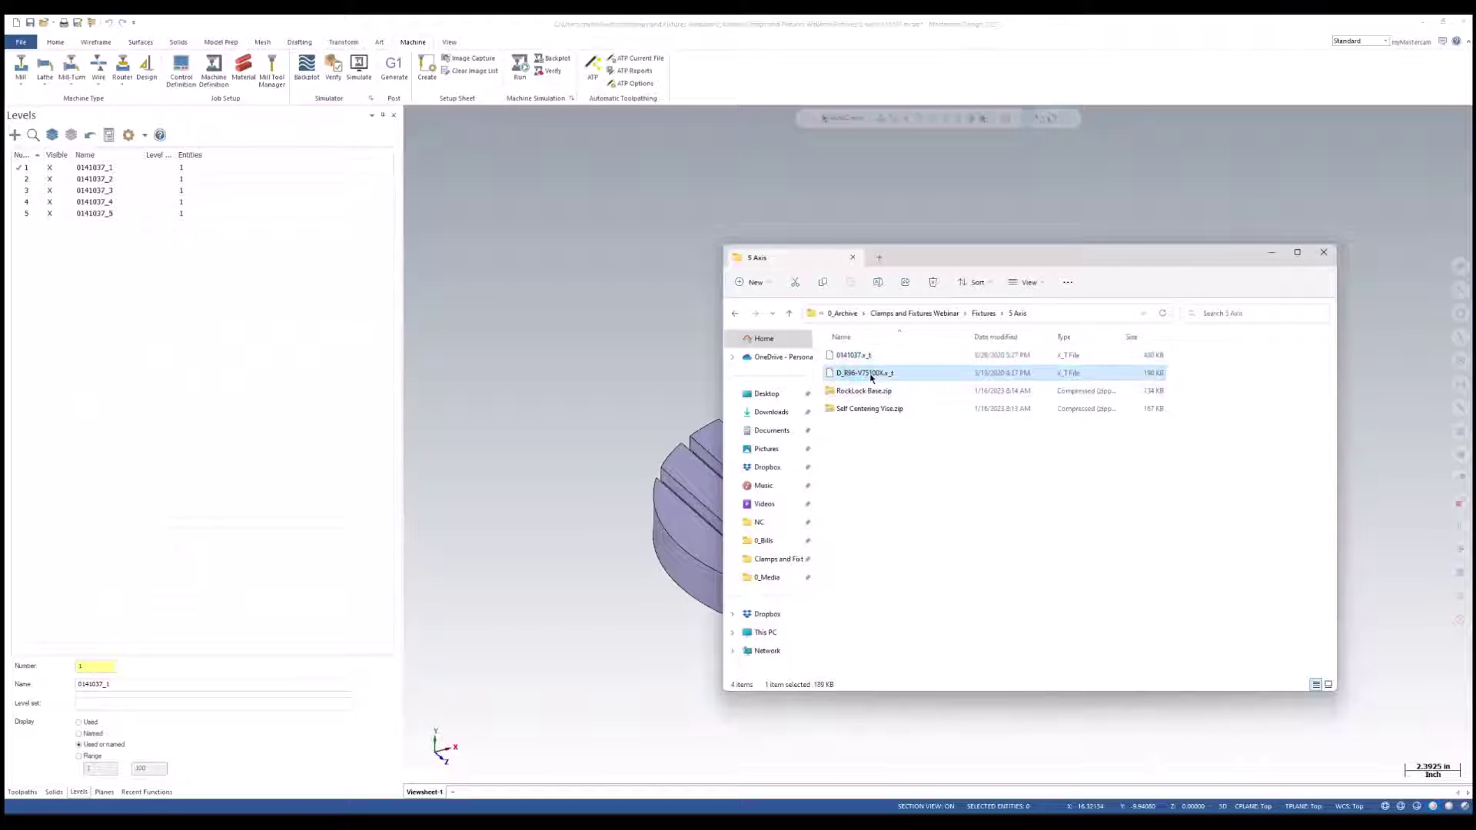
pyautogui.moveTo(871, 377); pyautogui.dragTo(613, 343)
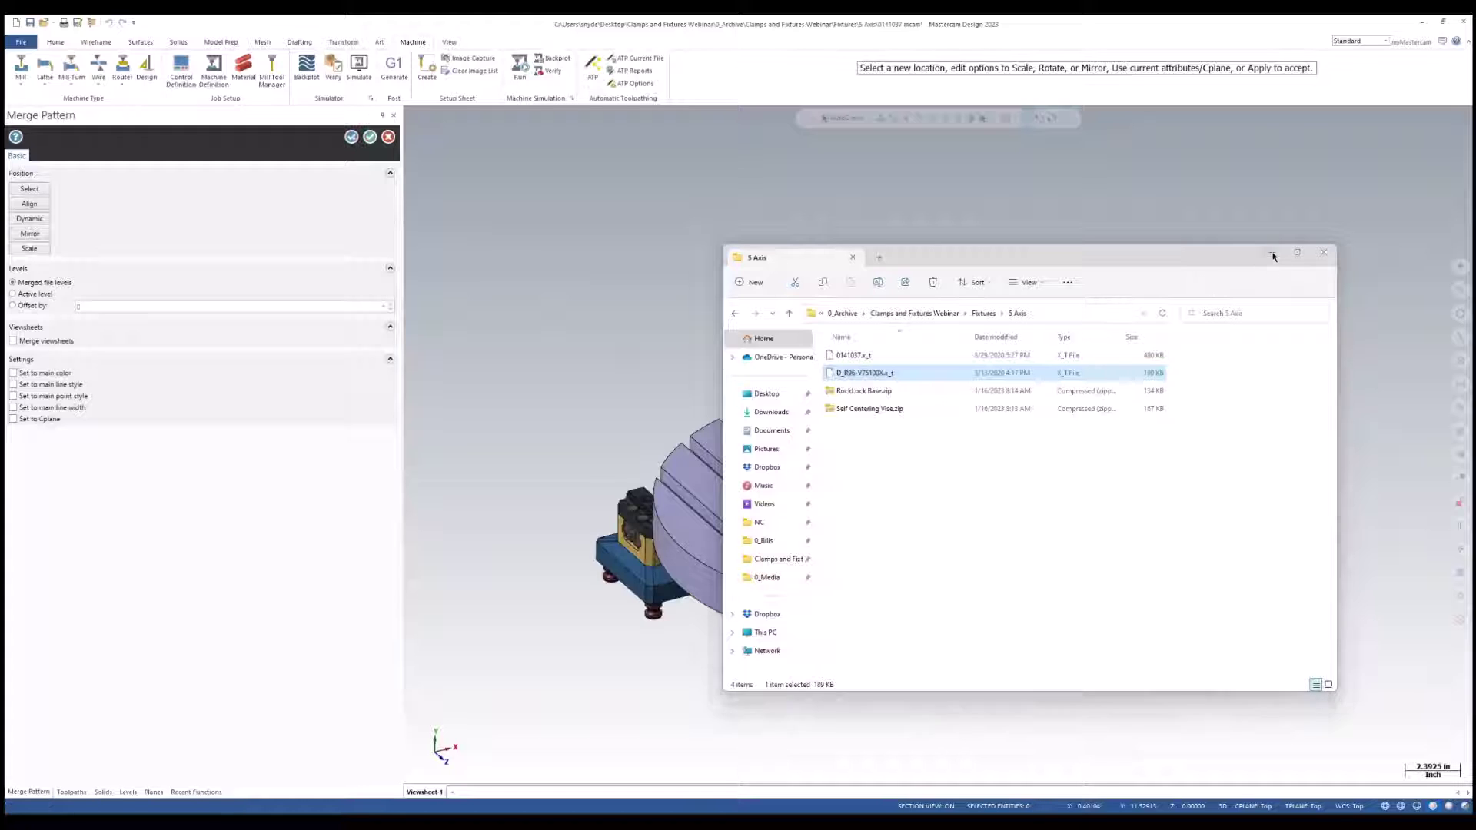
# - Align the vise's bottom face to the rotary fixture's top face
pyautogui.click(1272, 255)
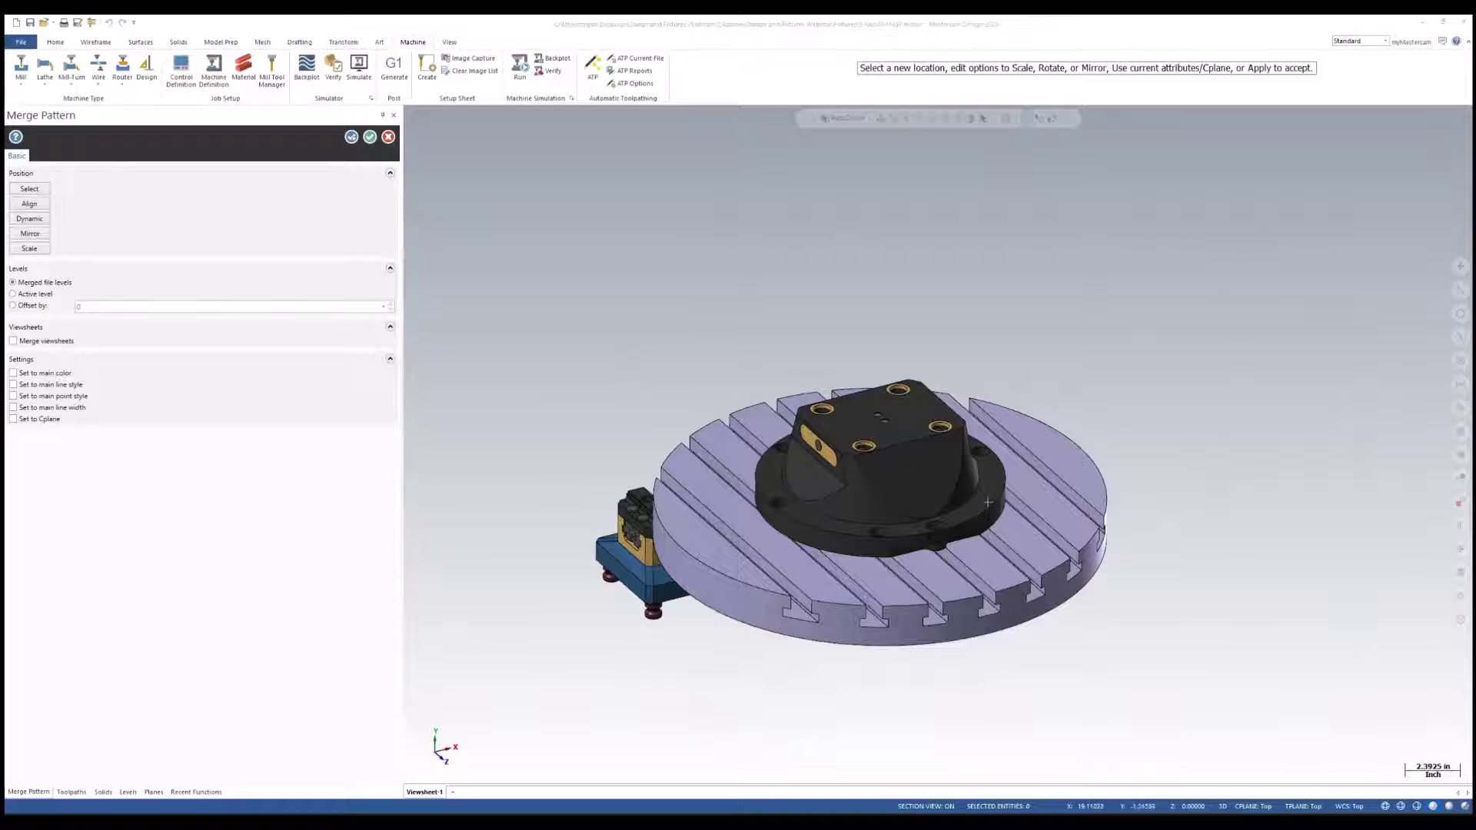
pyautogui.moveTo(988, 502); pyautogui.dragTo(995, 428, button='middle')
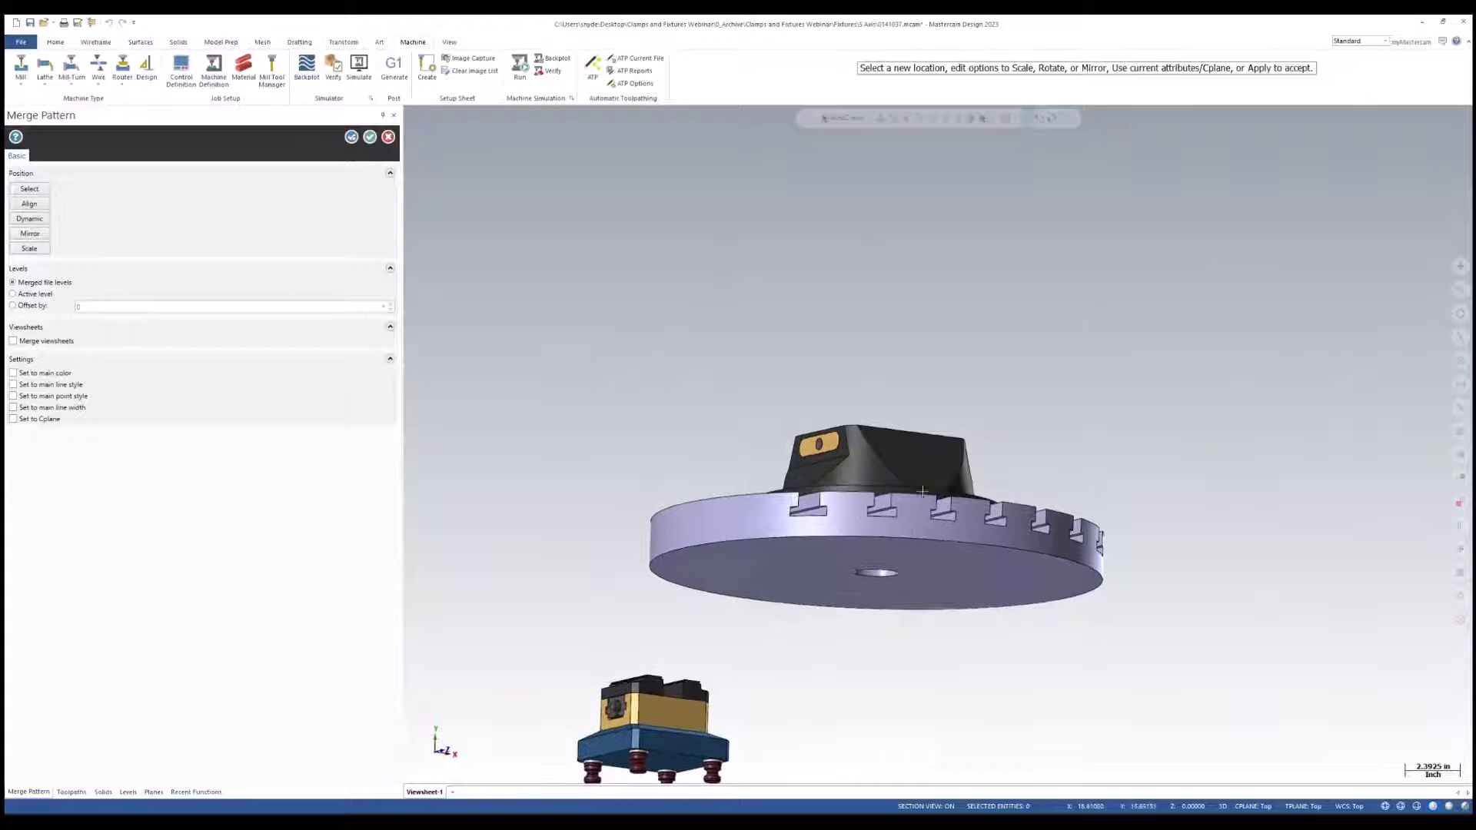
pyautogui.scroll(3, 939, 464)
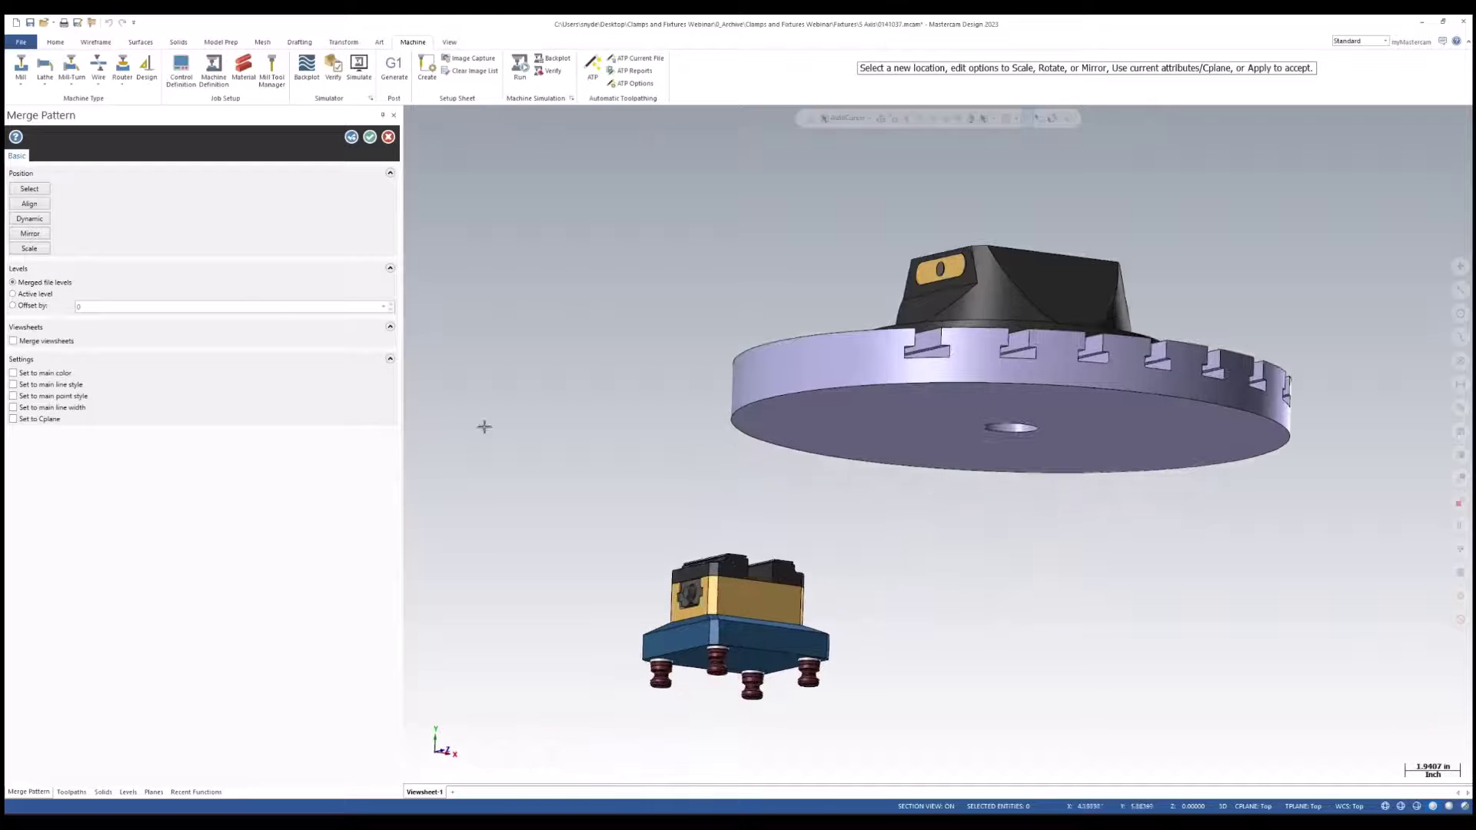
pyautogui.click(30, 204)
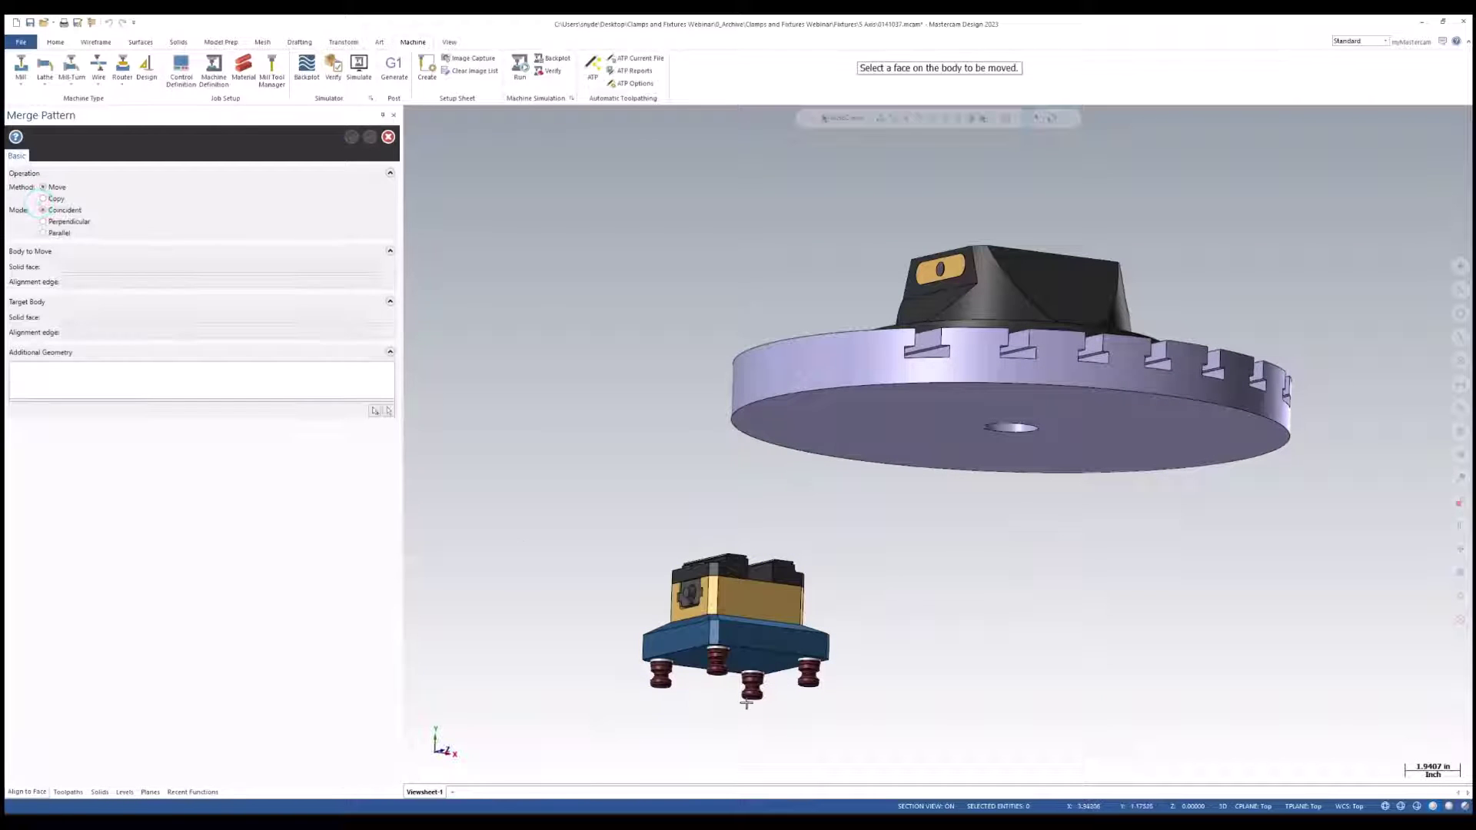
pyautogui.click(751, 667)
pyautogui.scroll(-2, 884, 676)
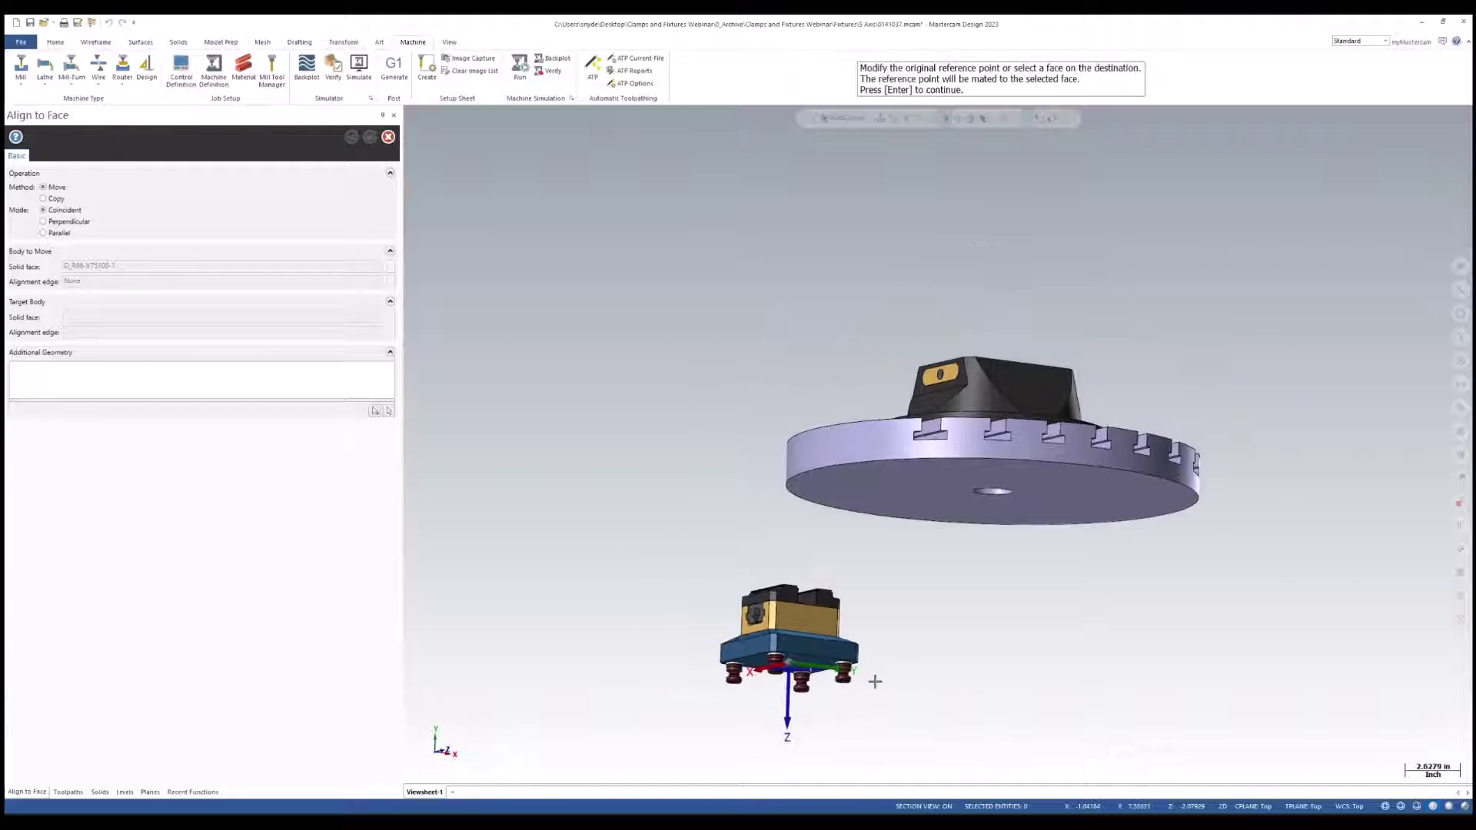
pyautogui.moveTo(938, 611); pyautogui.dragTo(932, 672, button='middle')
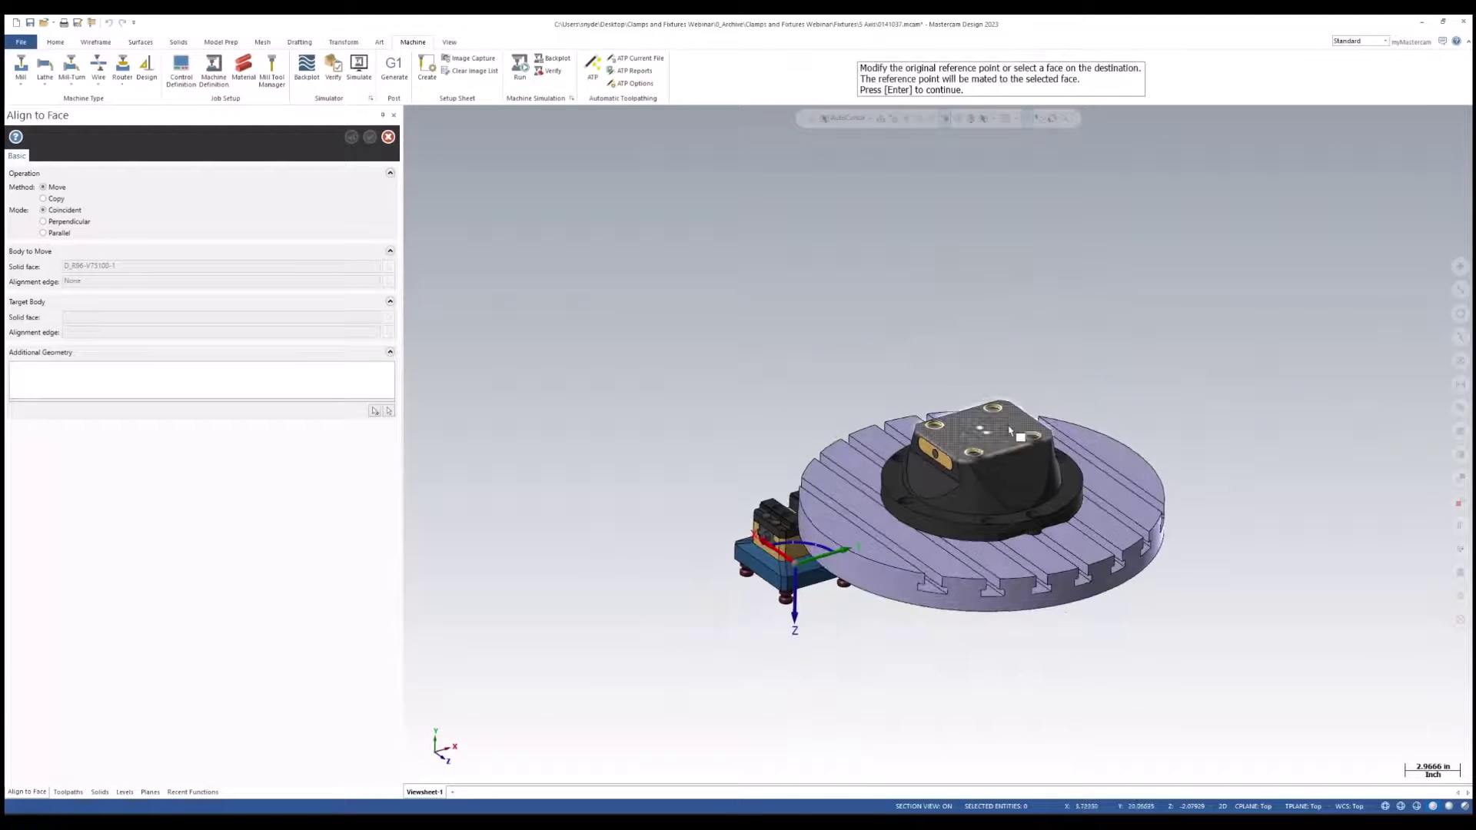
pyautogui.click(1005, 426)
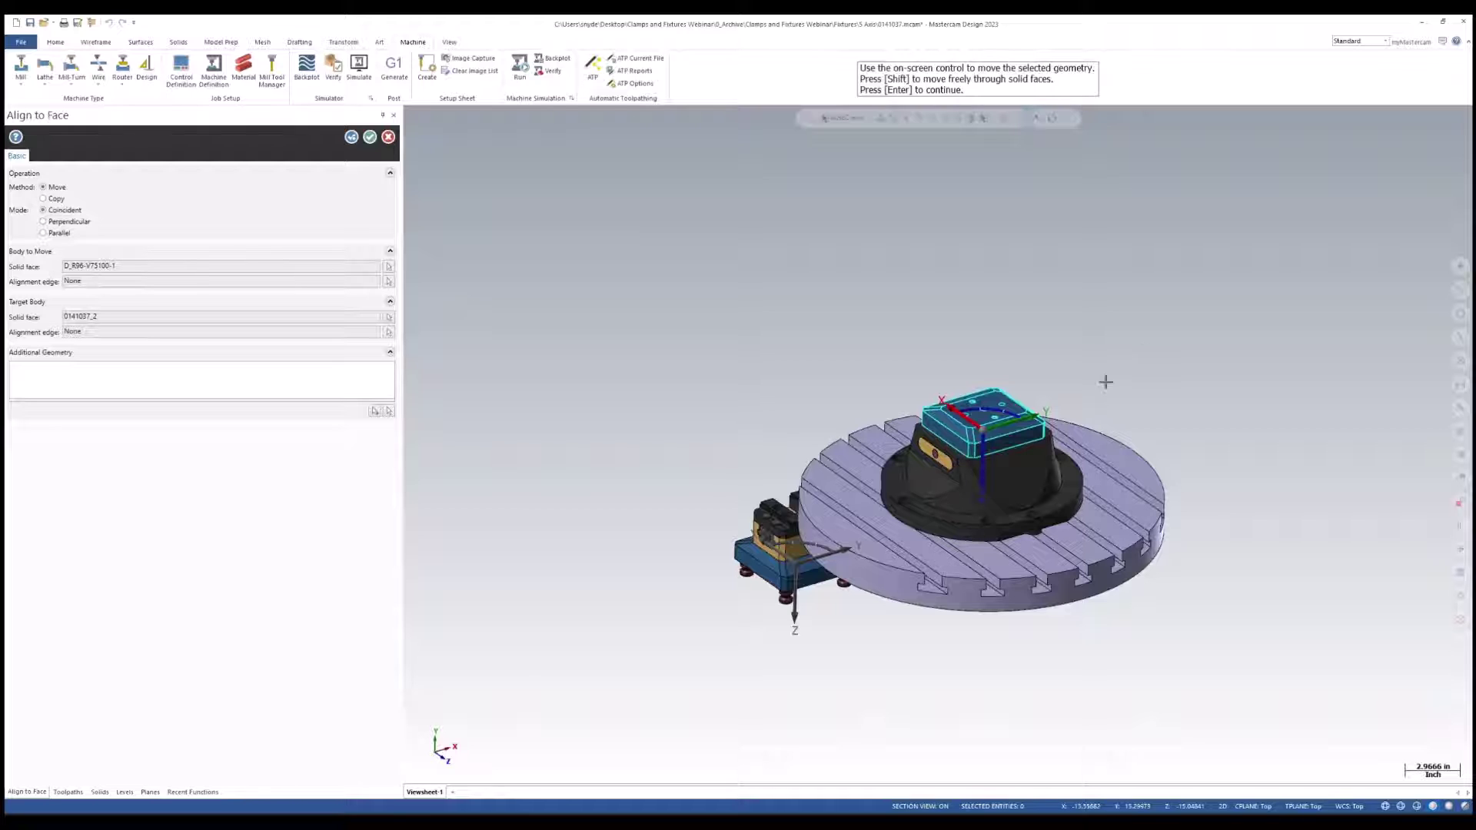
# - Include the remaining vise parts as additional geometry and accept the alignment
pyautogui.click(376, 410)
pyautogui.moveTo(833, 593); pyautogui.dragTo(830, 508, button='middle')
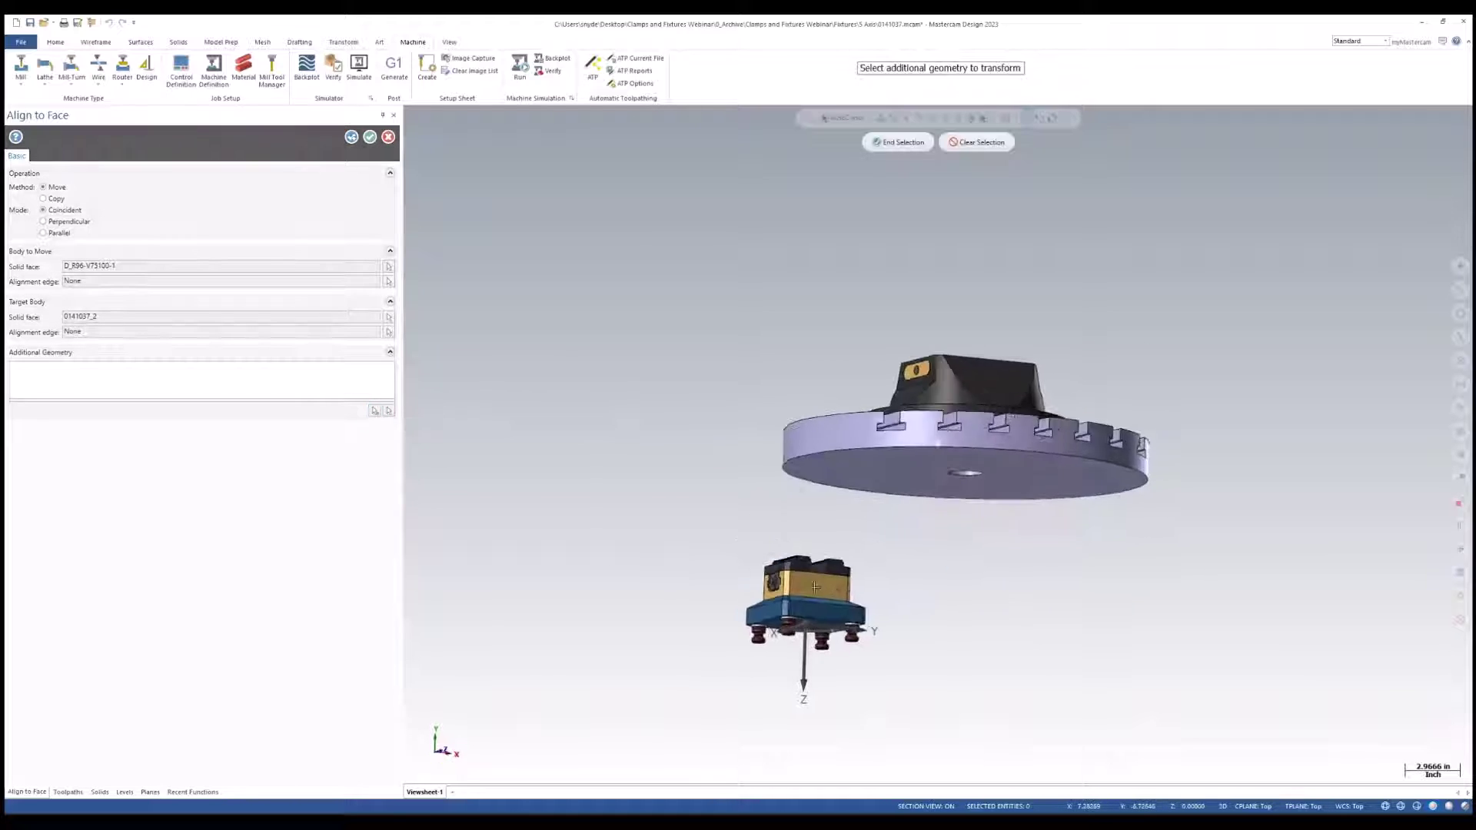
pyautogui.moveTo(725, 528); pyautogui.dragTo(900, 675)
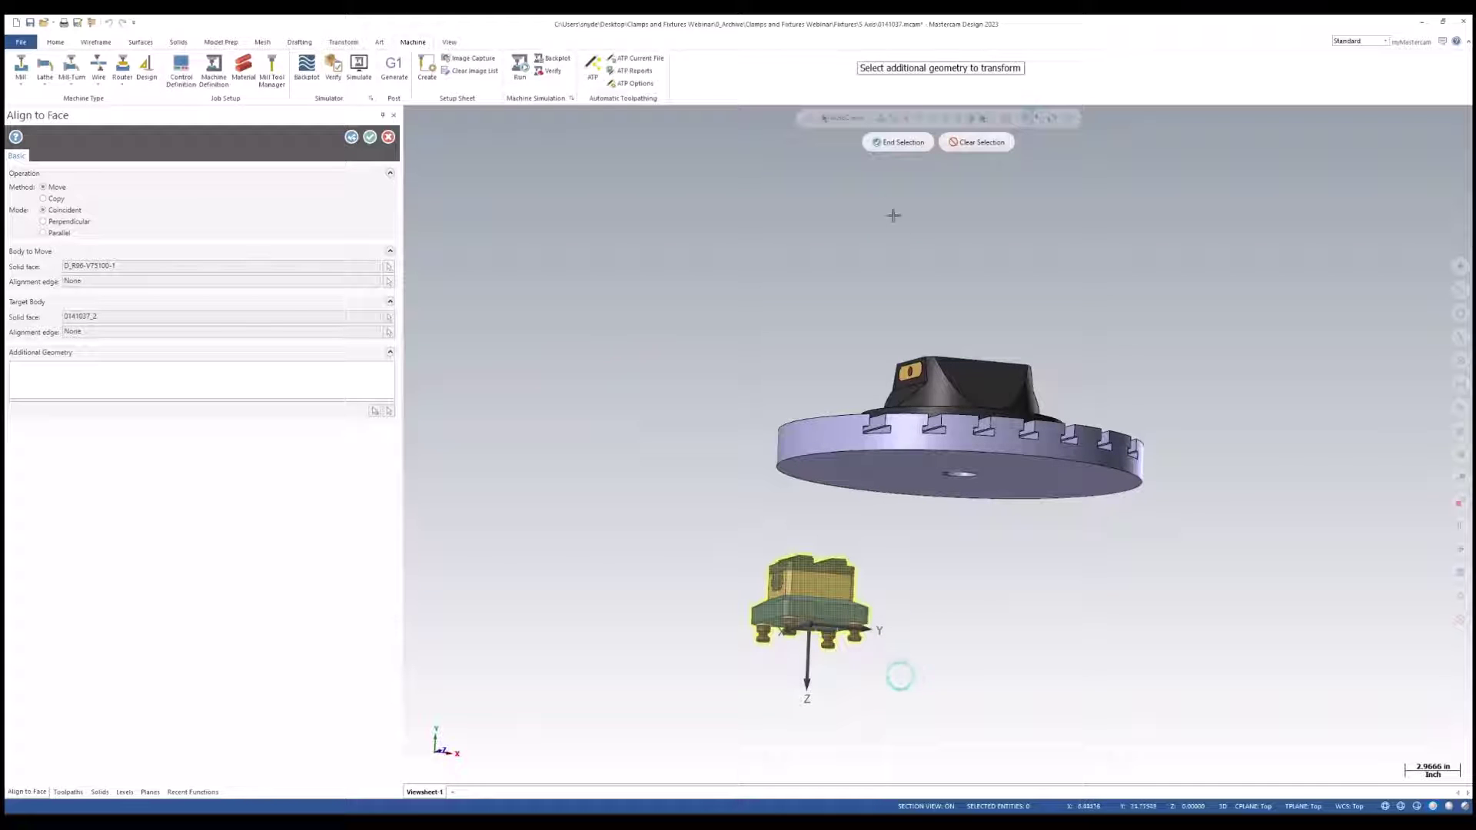
pyautogui.click(898, 142)
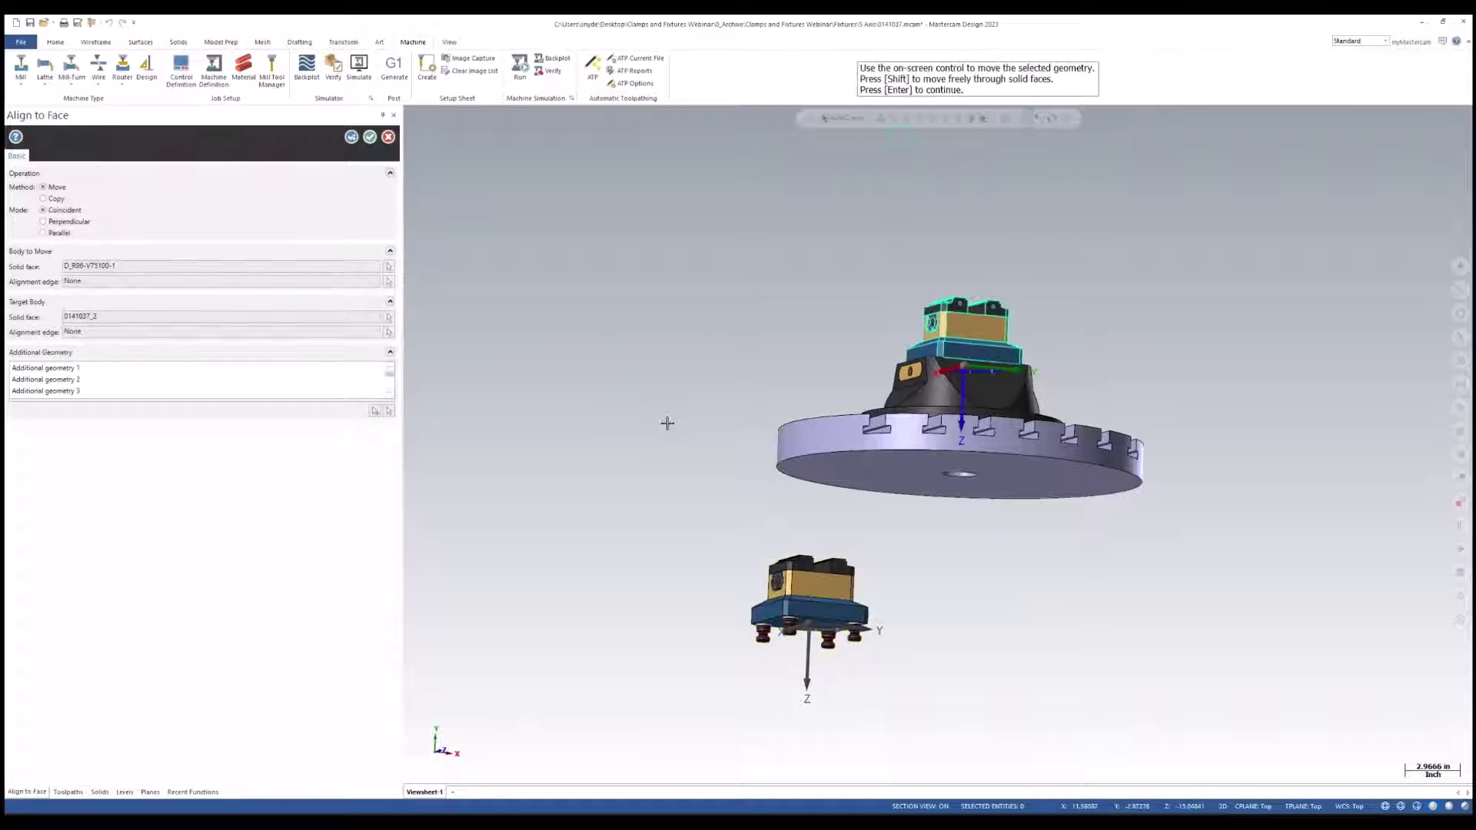
pyautogui.moveTo(666, 418); pyautogui.dragTo(662, 472, button='middle')
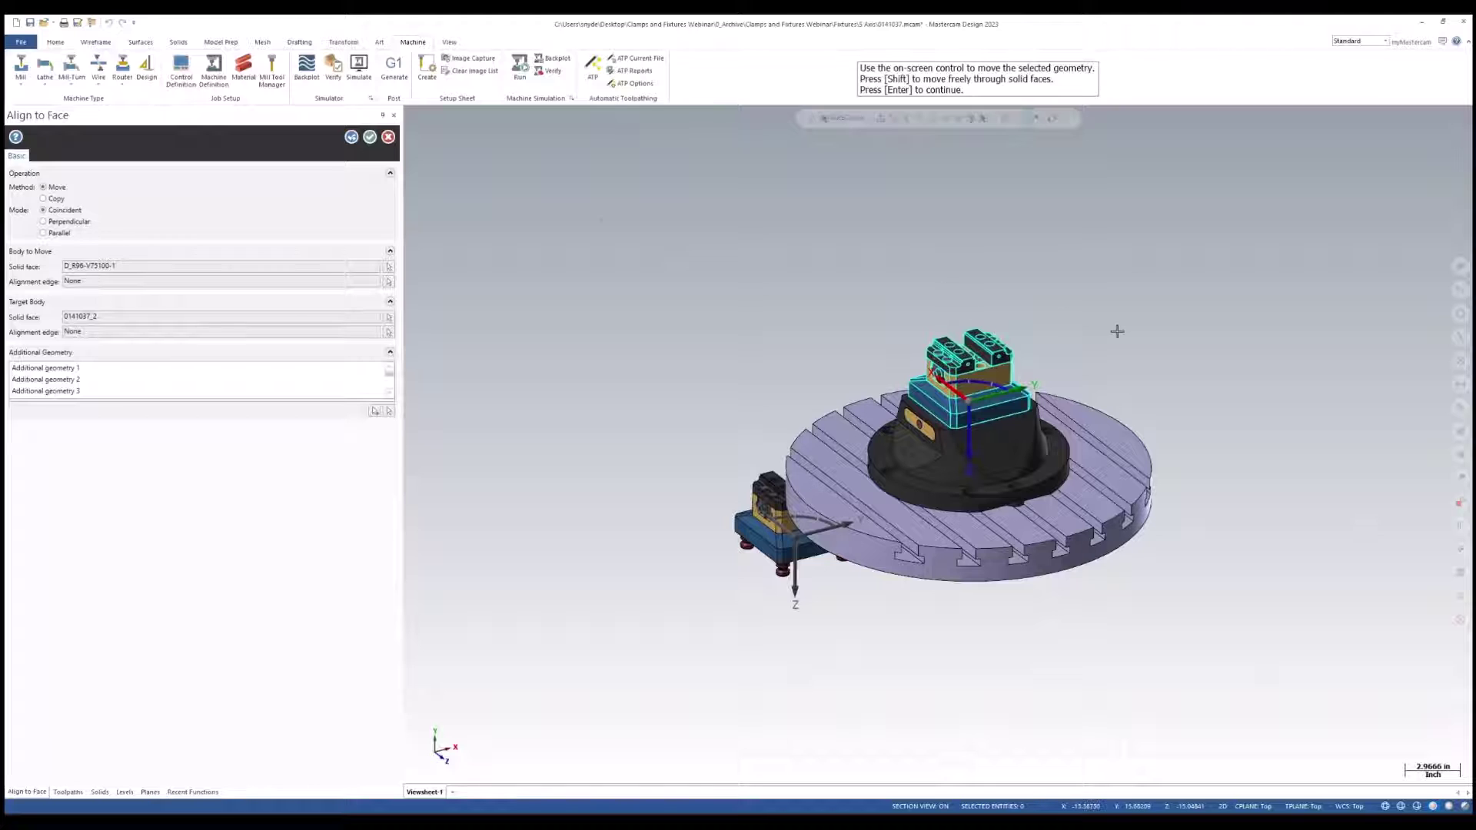
pyautogui.click(369, 138)
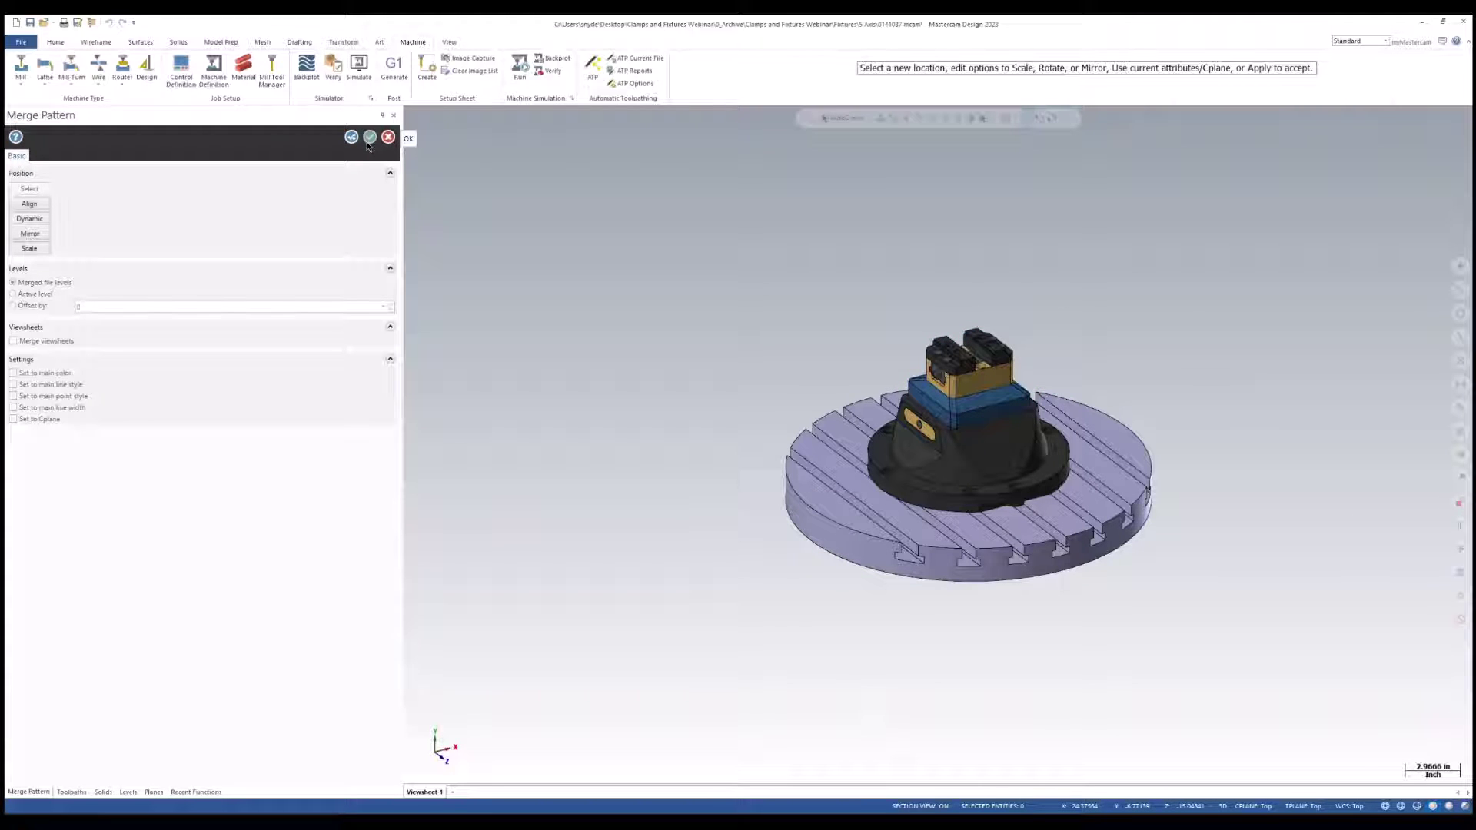
# - Merge Trapezoid Block.mcam from the Clamps and Fixtures Webinar folder into the assembly
pyautogui.click(388, 137)
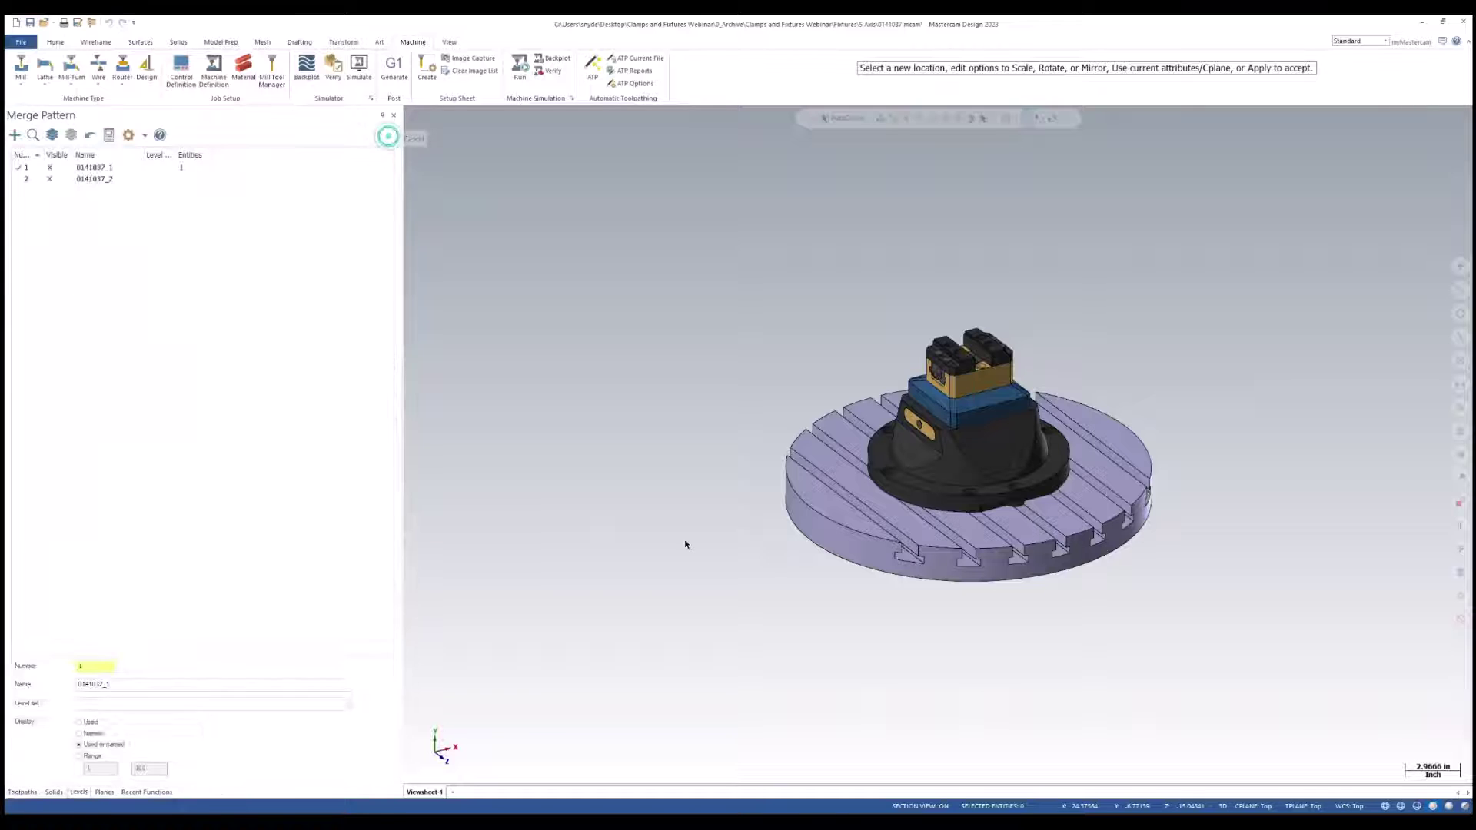
pyautogui.hotkey('alt', 'Tab')
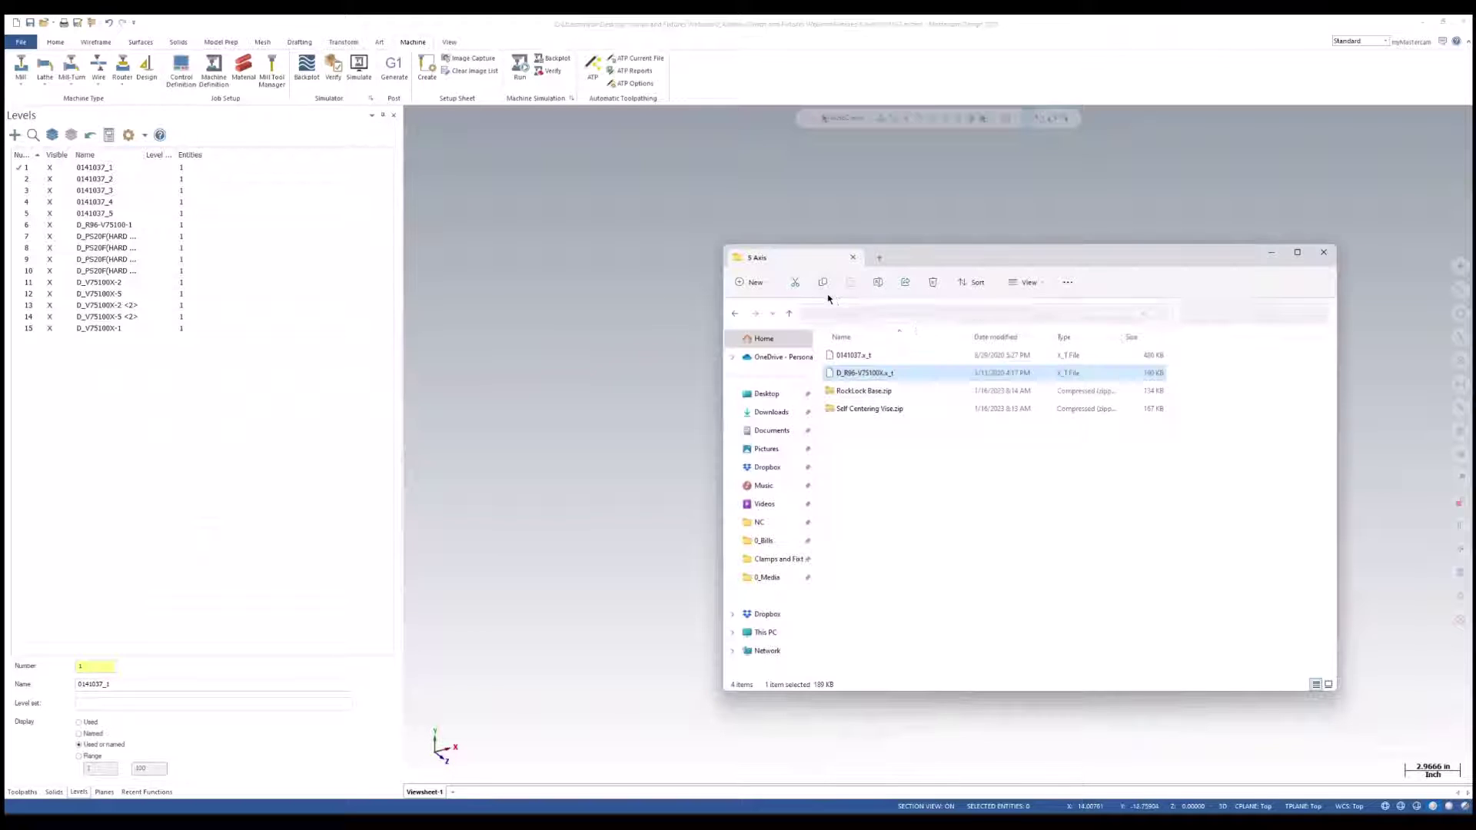
pyautogui.click(843, 313)
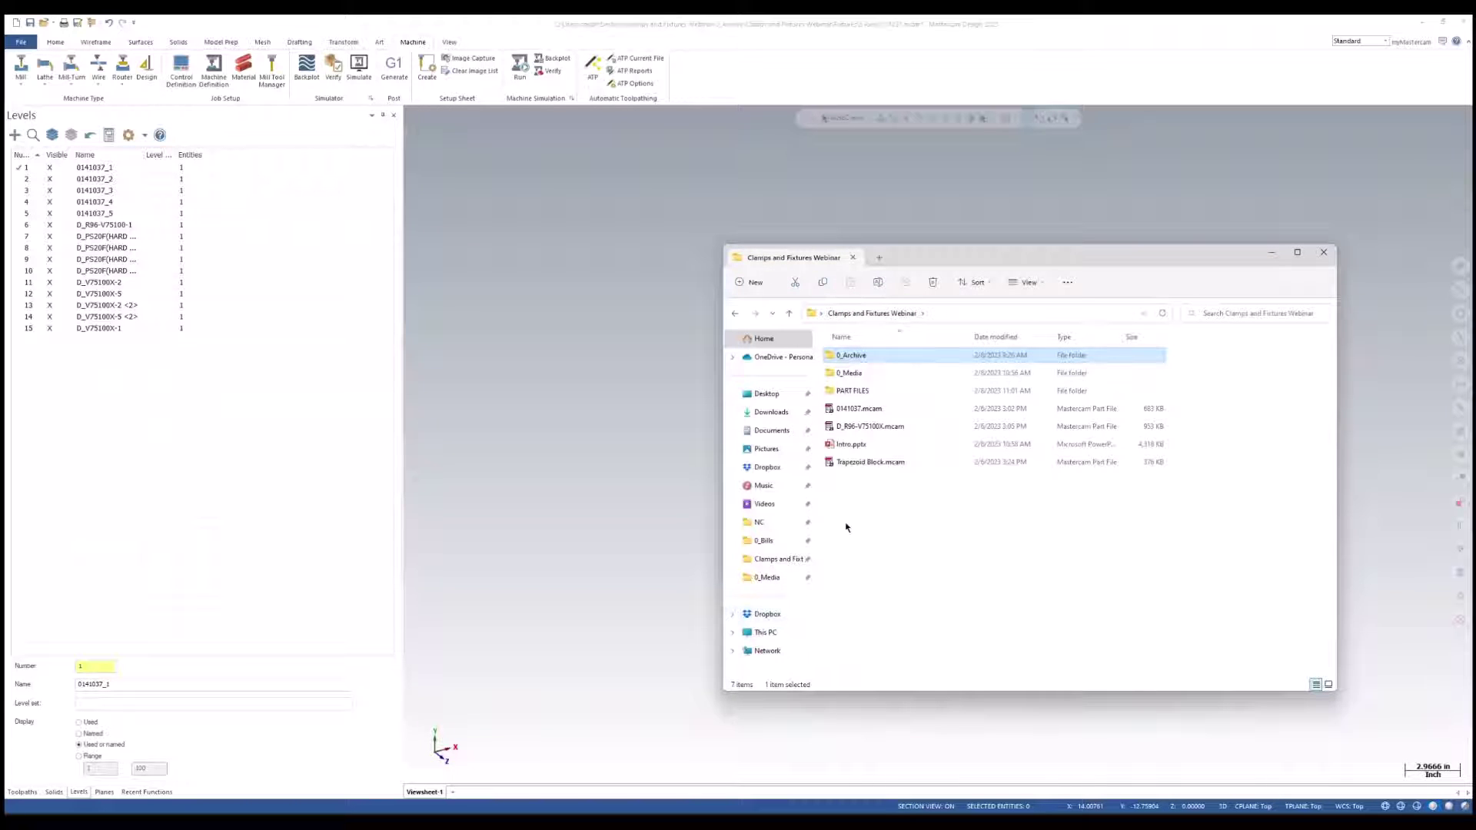
pyautogui.click(866, 462)
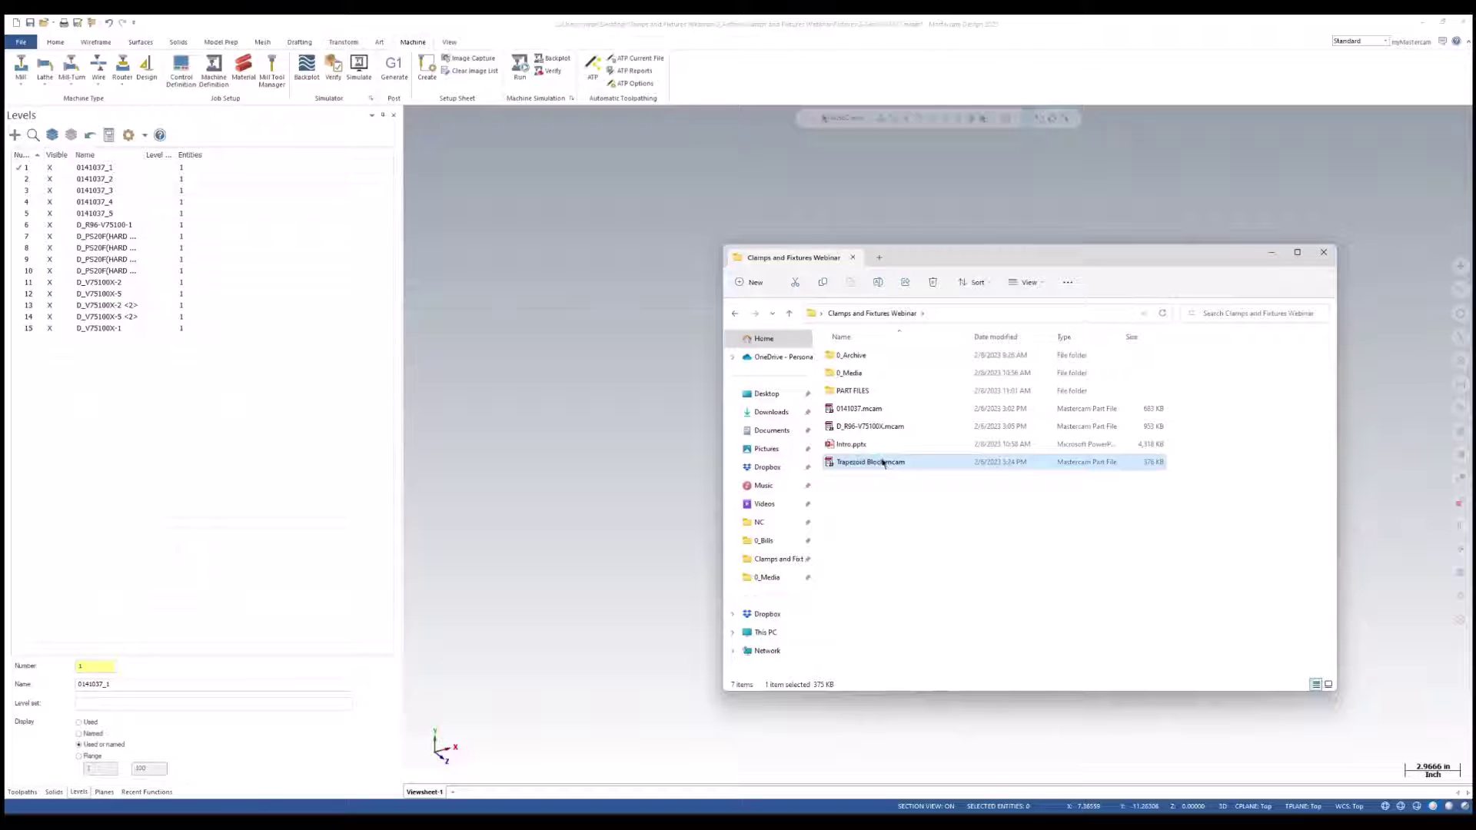
pyautogui.moveTo(883, 463); pyautogui.dragTo(572, 325)
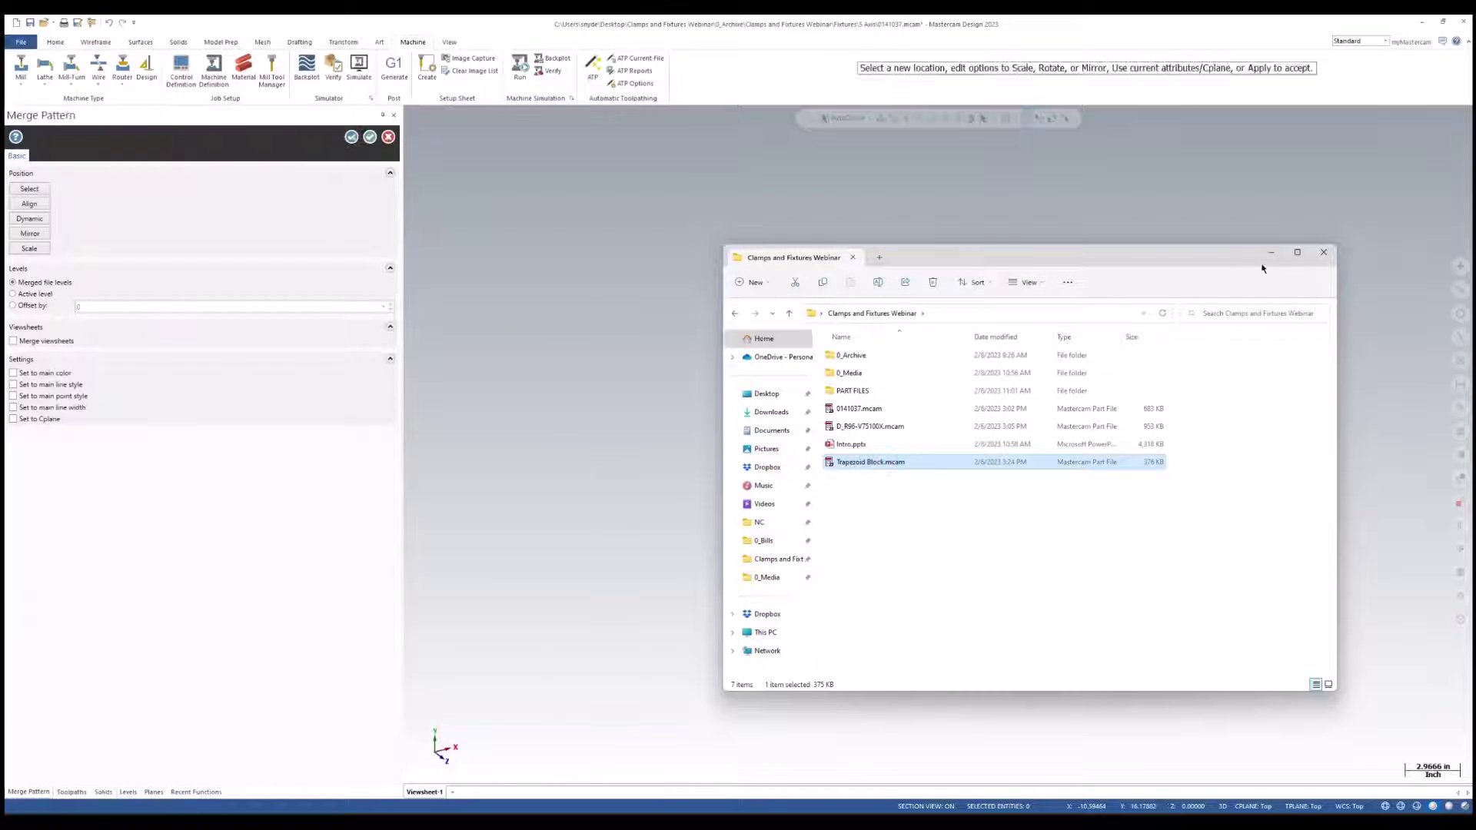
pyautogui.click(1270, 253)
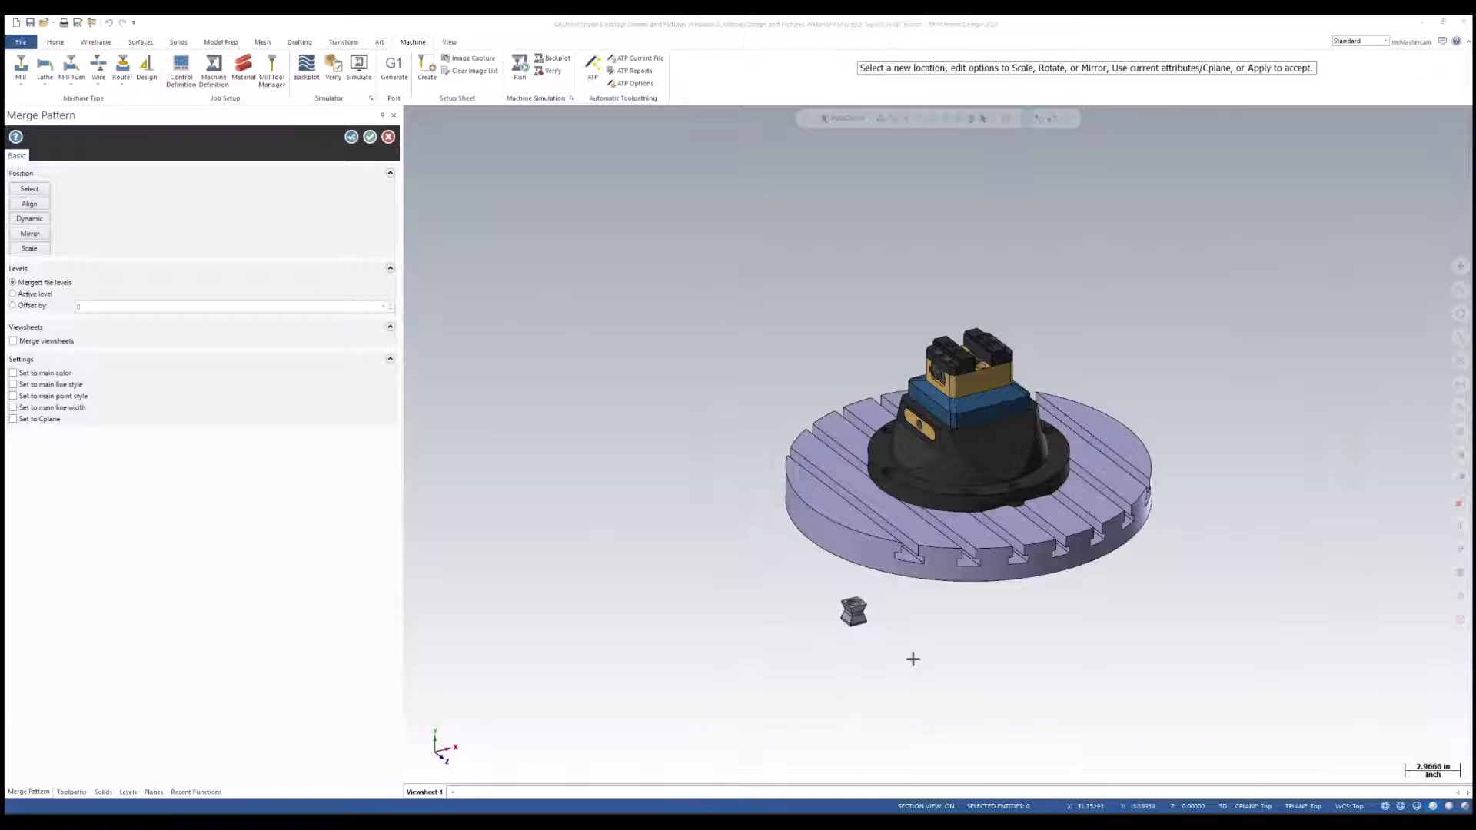
pyautogui.scroll(5, 895, 681)
# - Align the block's bottom face (Cut-Extrude5) to the vise jaw face D_V75100X-5 <2>
pyautogui.moveTo(936, 603); pyautogui.dragTo(946, 589, button='middle')
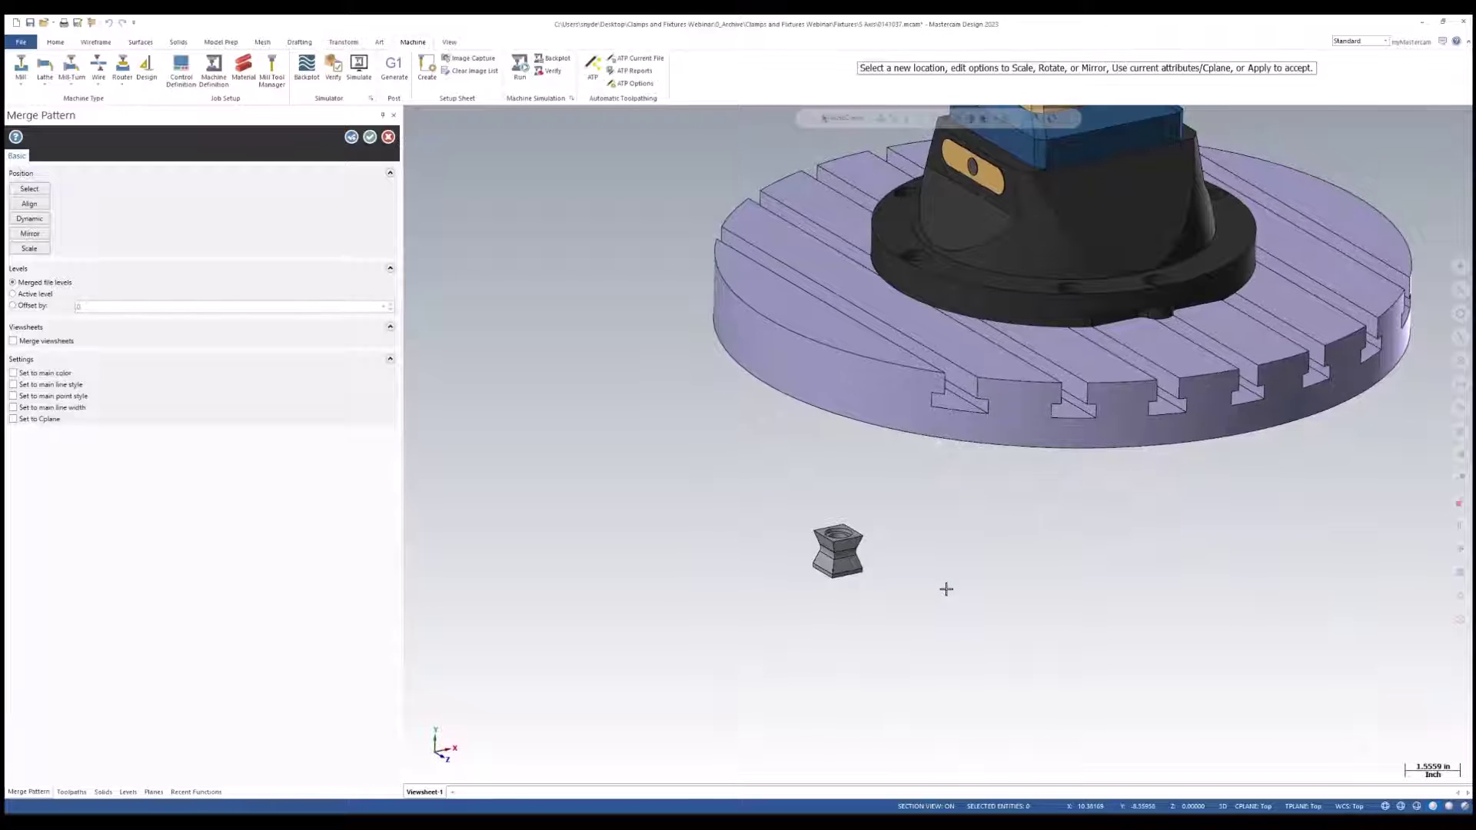
pyautogui.click(31, 203)
pyautogui.moveTo(920, 704); pyautogui.dragTo(958, 550, button='middle')
pyautogui.scroll(5, 798, 744)
pyautogui.scroll(6, 830, 584)
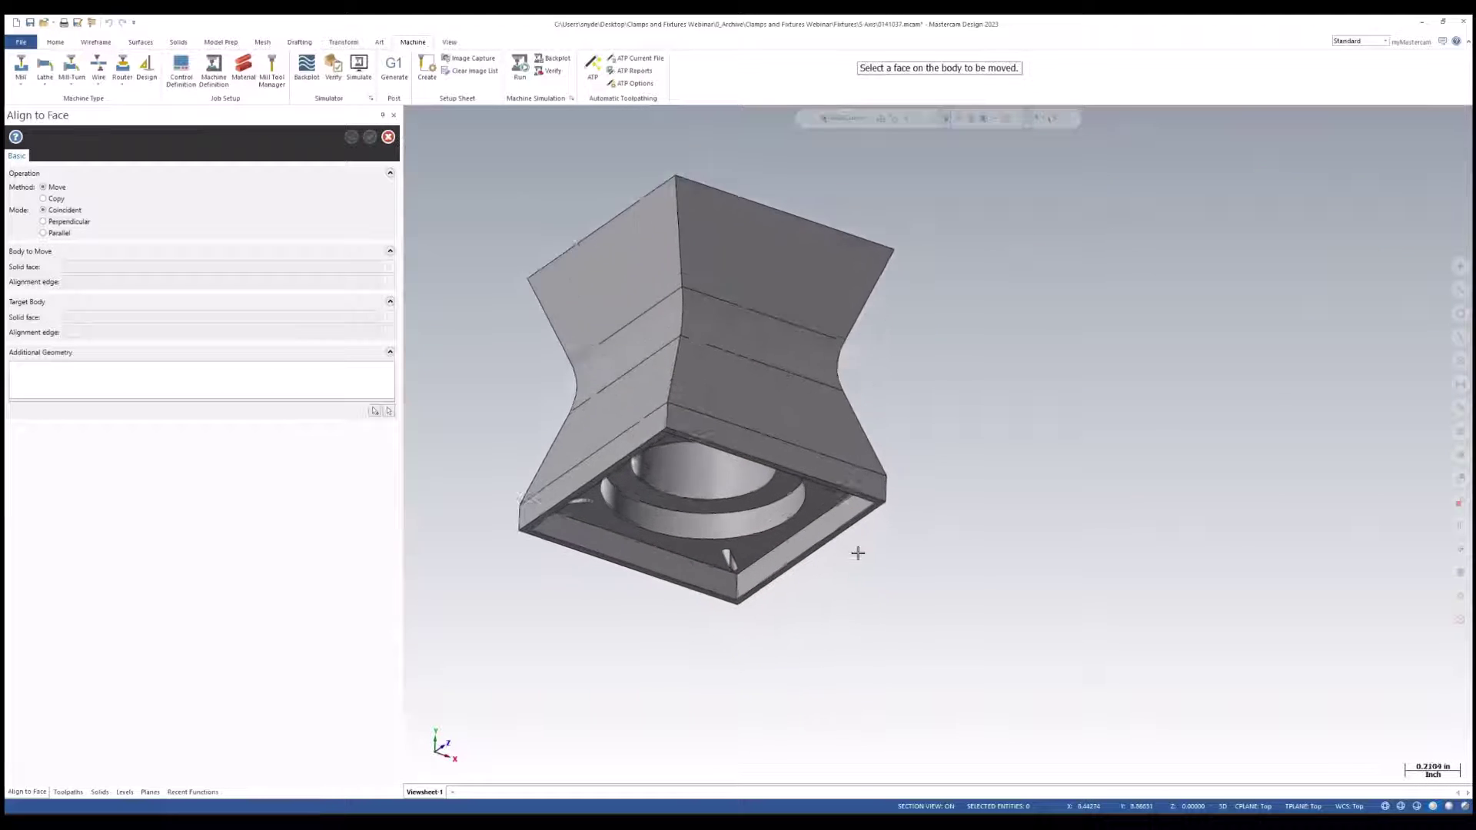
pyautogui.click(890, 493)
pyautogui.scroll(-5, 962, 557)
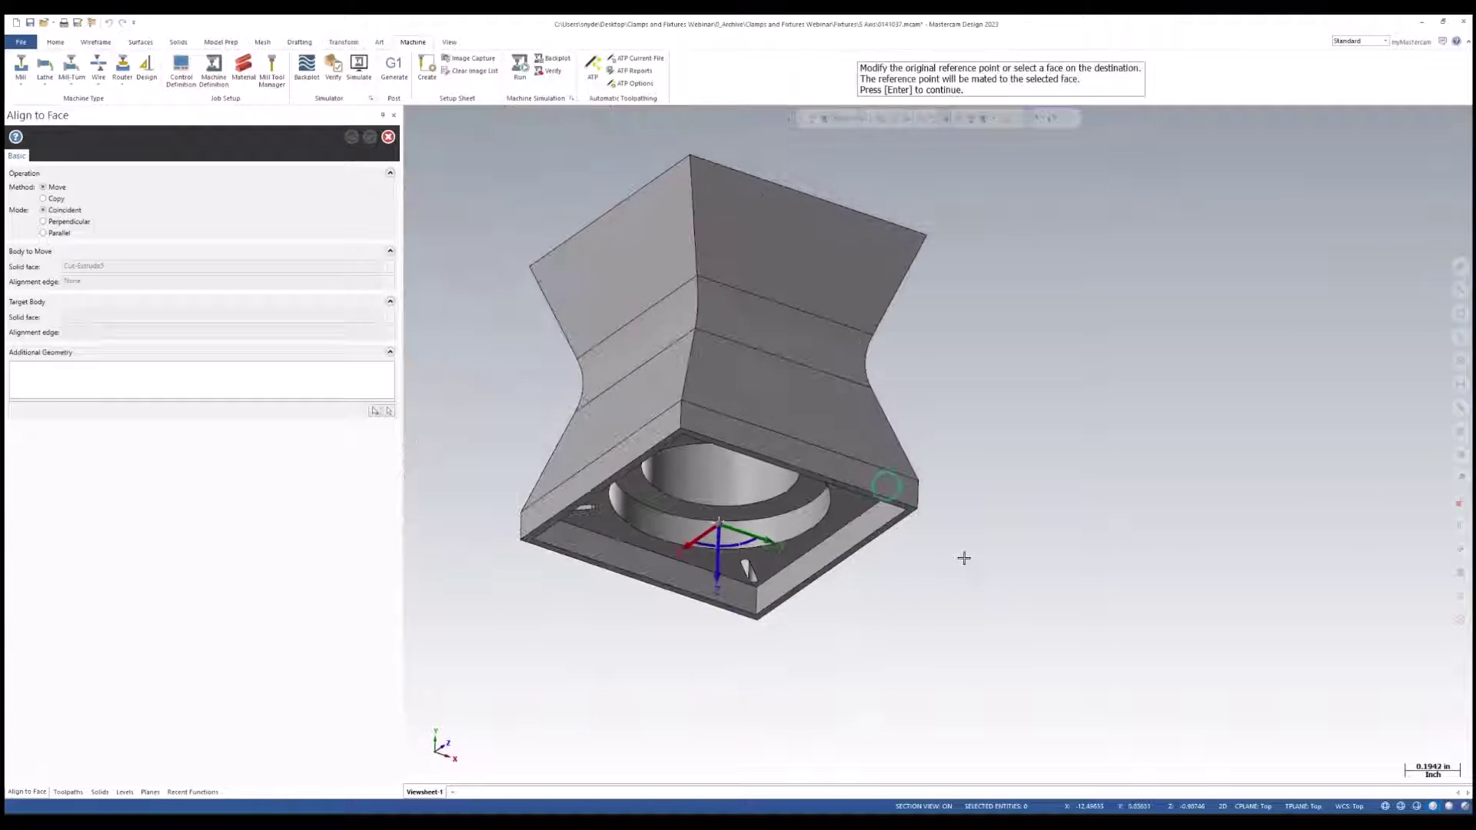
pyautogui.scroll(-7, 807, 618)
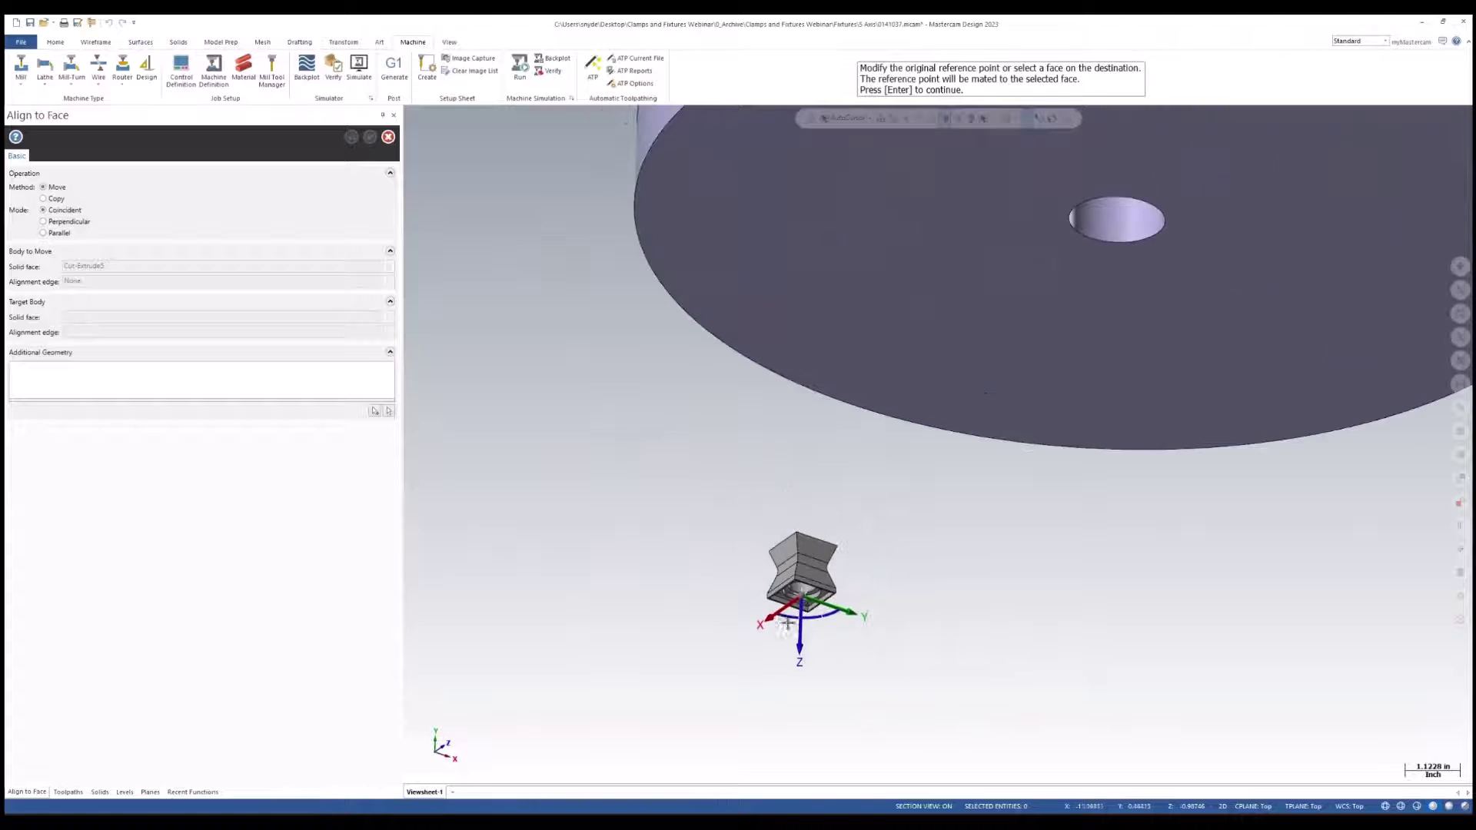
pyautogui.moveTo(804, 602); pyautogui.dragTo(913, 541, button='middle')
pyautogui.scroll(-2, 881, 603)
pyautogui.scroll(8, 1049, 151)
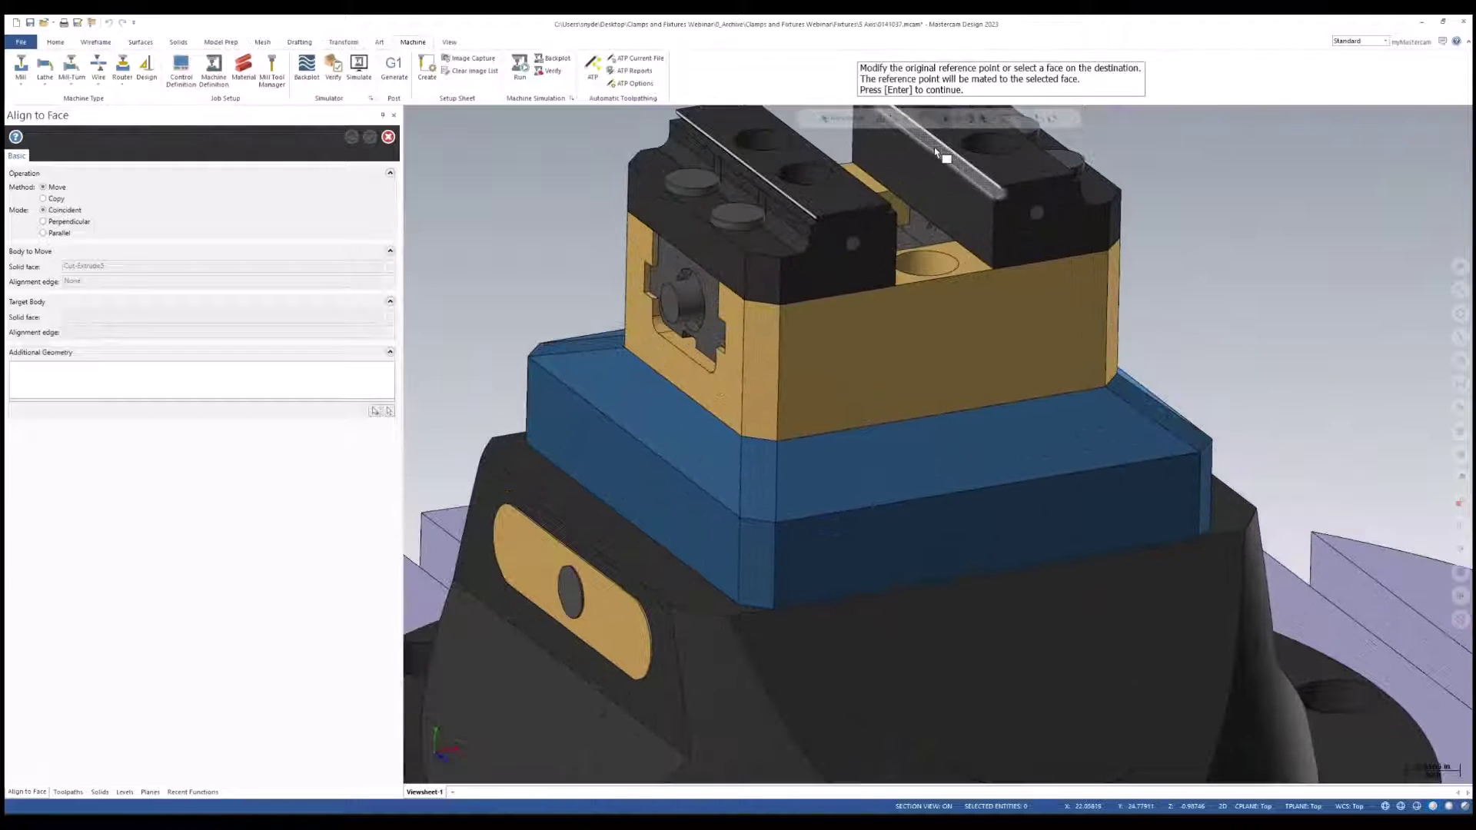
pyautogui.click(997, 541)
# - Lift the block clear and snap it to the Midpoint 2 Points between both jaw edges
pyautogui.scroll(-5, 997, 541)
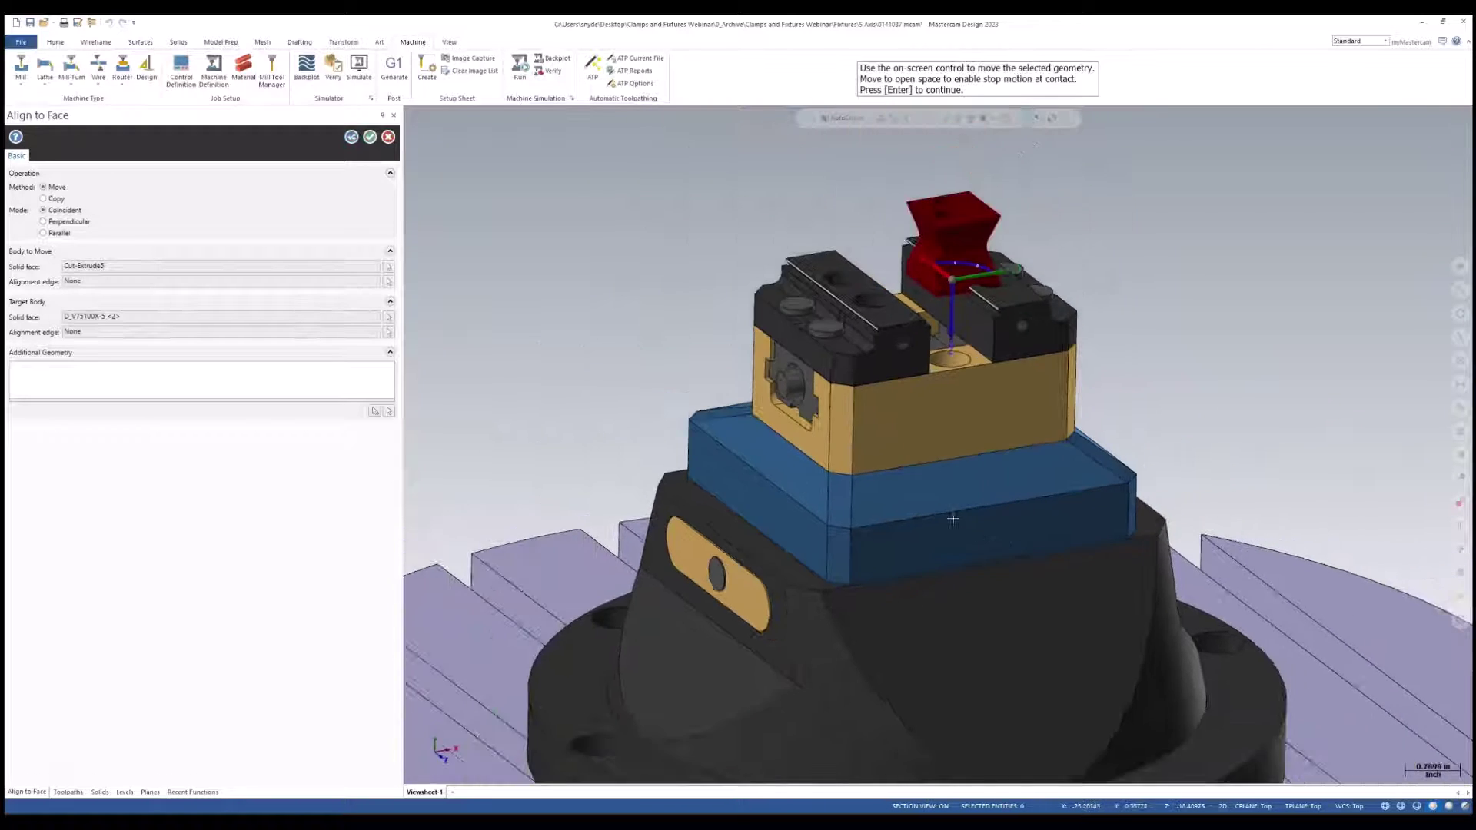
pyautogui.moveTo(899, 477); pyautogui.dragTo(933, 498, button='middle')
pyautogui.moveTo(970, 290); pyautogui.dragTo(880, 135)
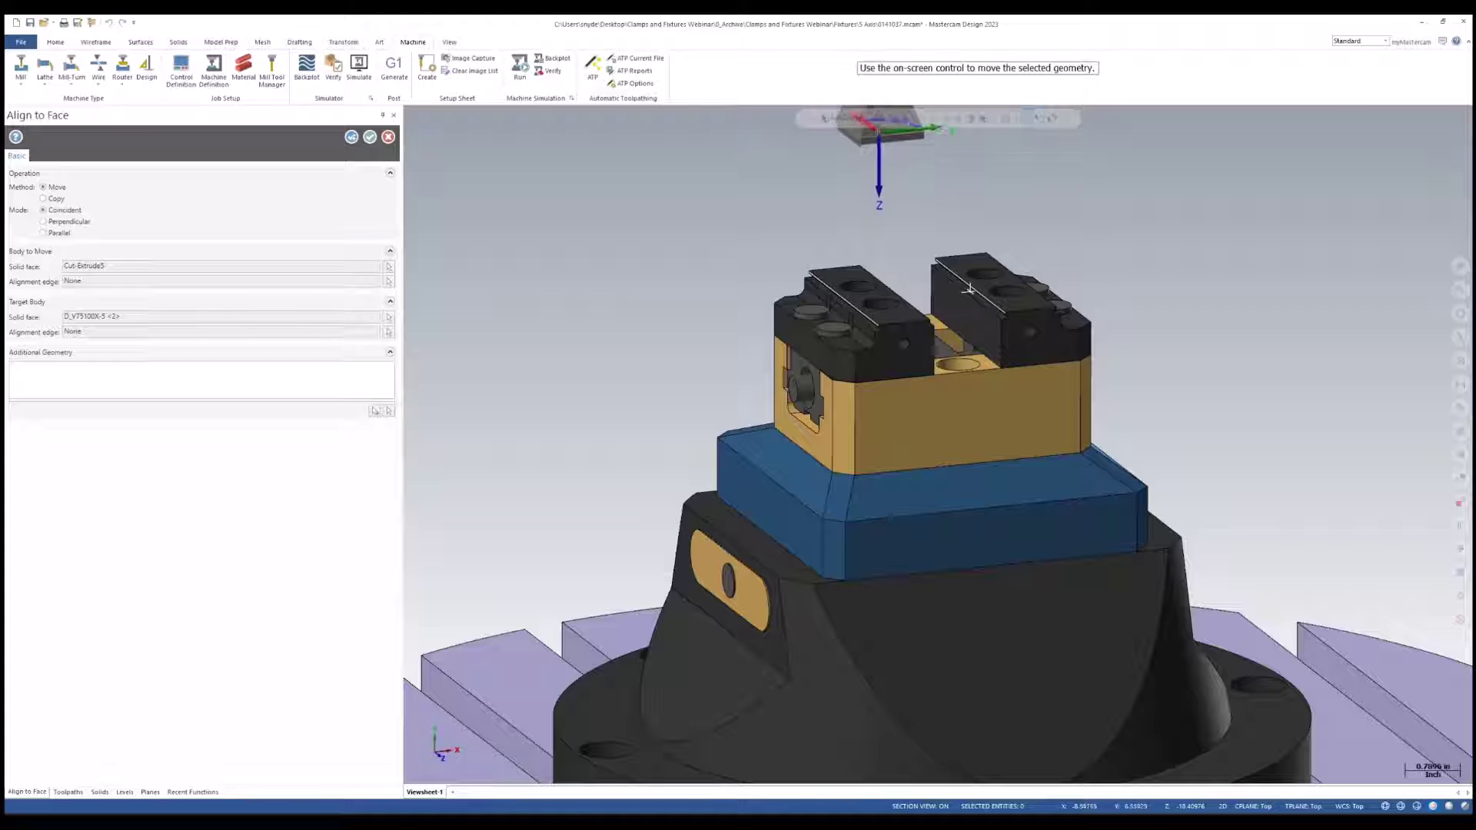
pyautogui.click(870, 118)
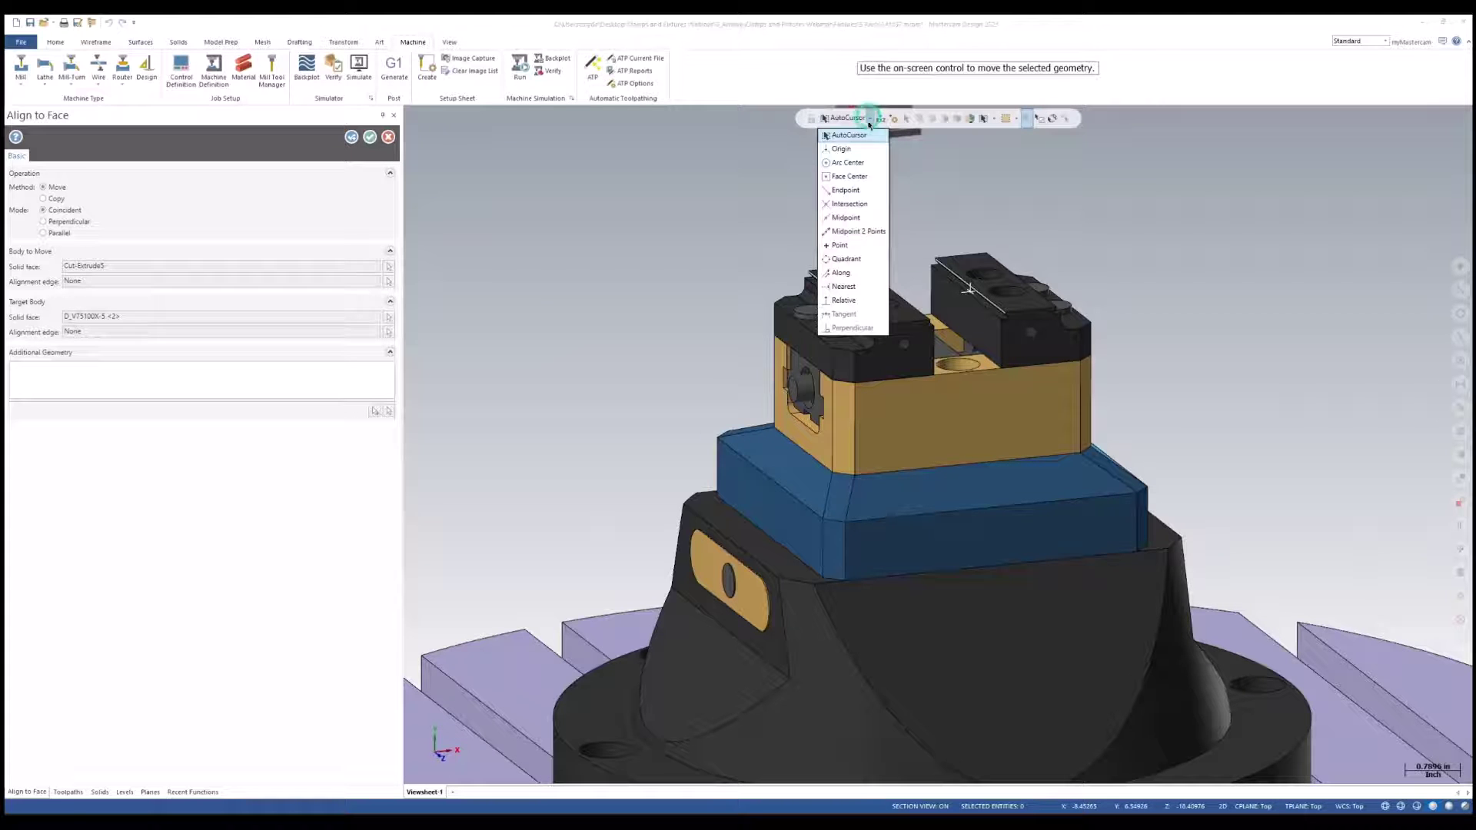
pyautogui.click(851, 231)
pyautogui.scroll(3, 977, 296)
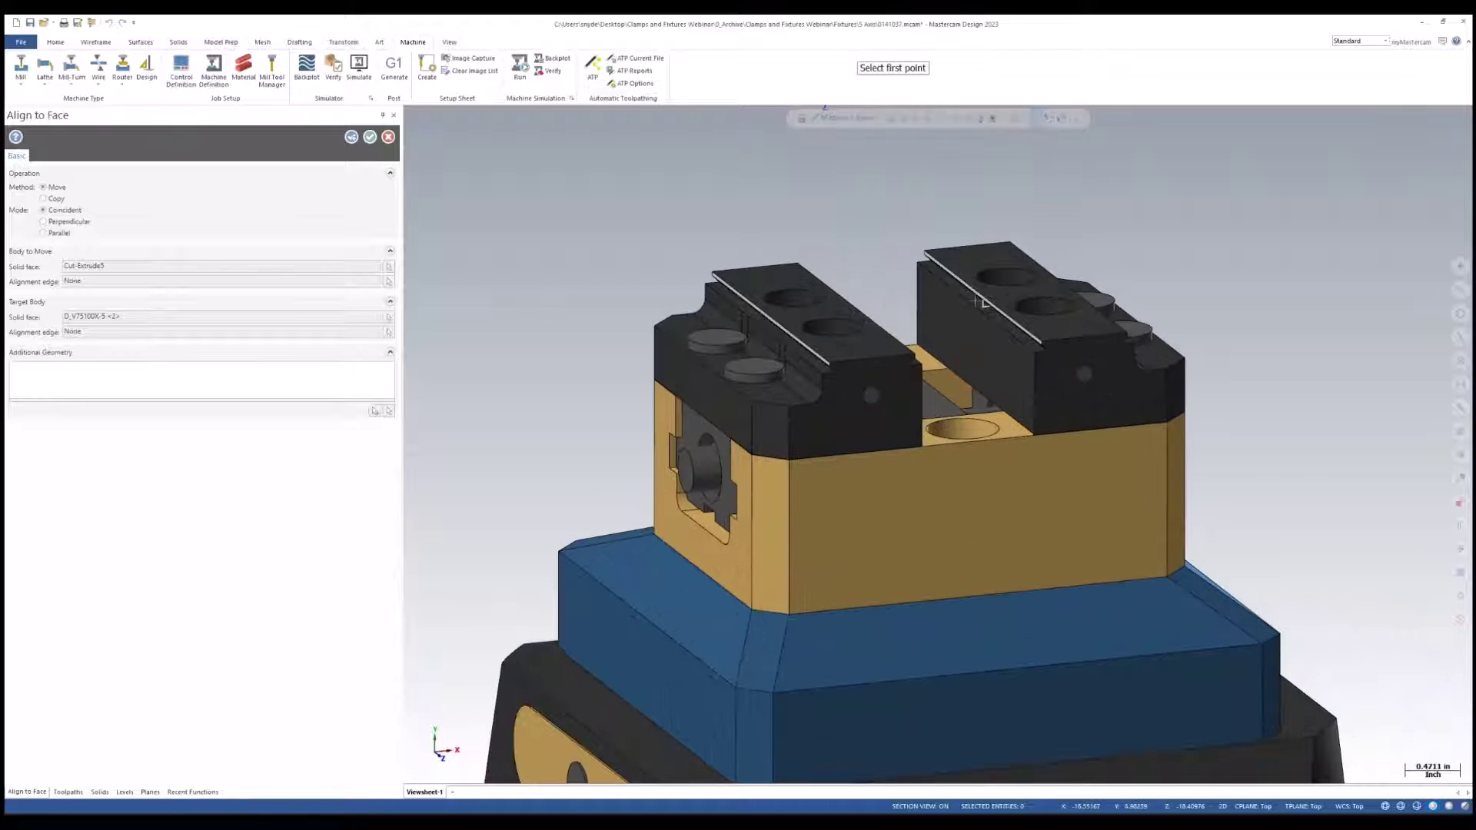
pyautogui.click(976, 302)
pyautogui.moveTo(976, 301); pyautogui.dragTo(846, 294, button='middle')
pyautogui.click(806, 335)
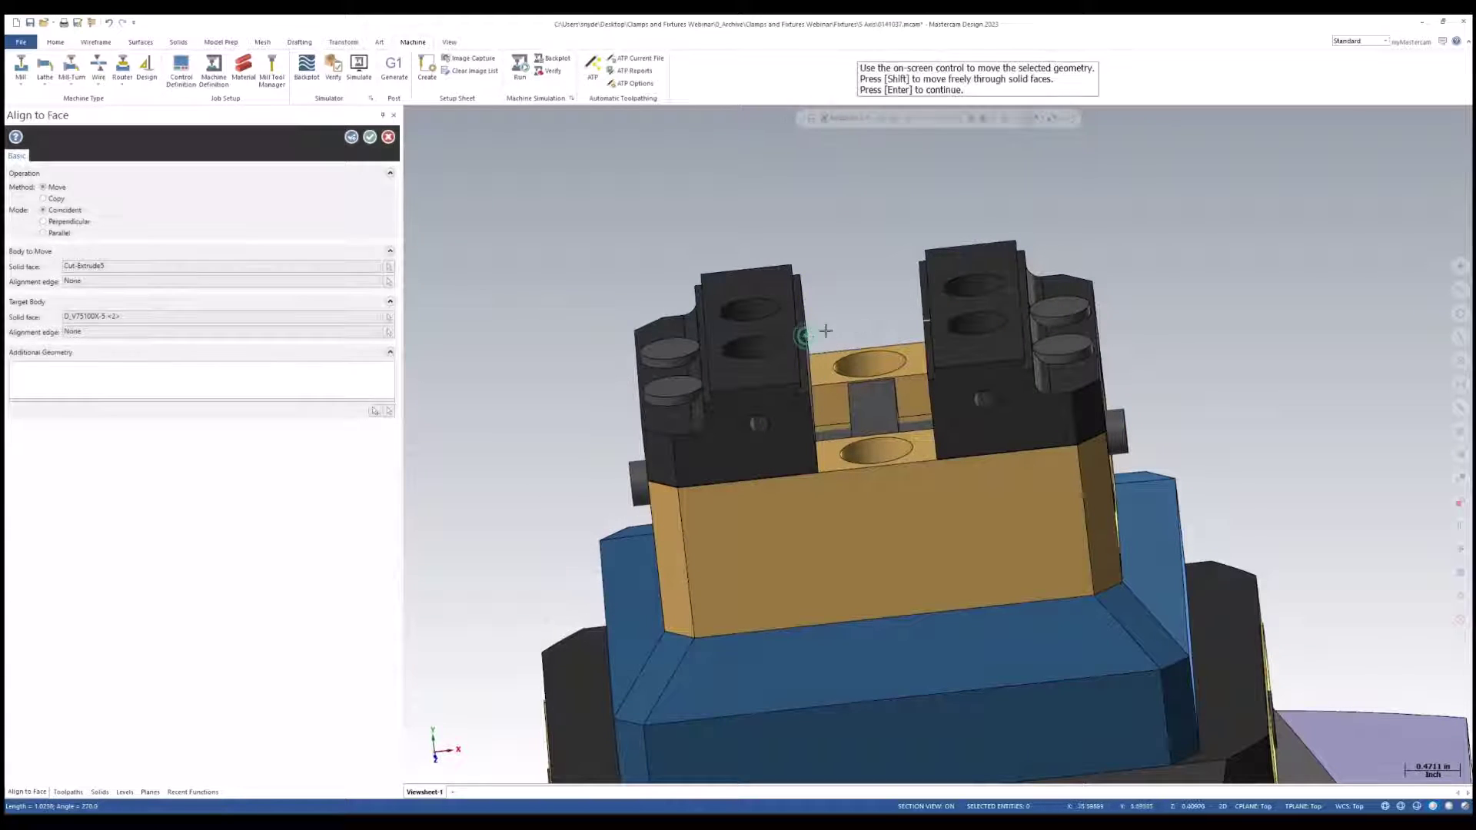
# - Move the block along Z to its seated height and accept the placement
pyautogui.scroll(-8, 887, 315)
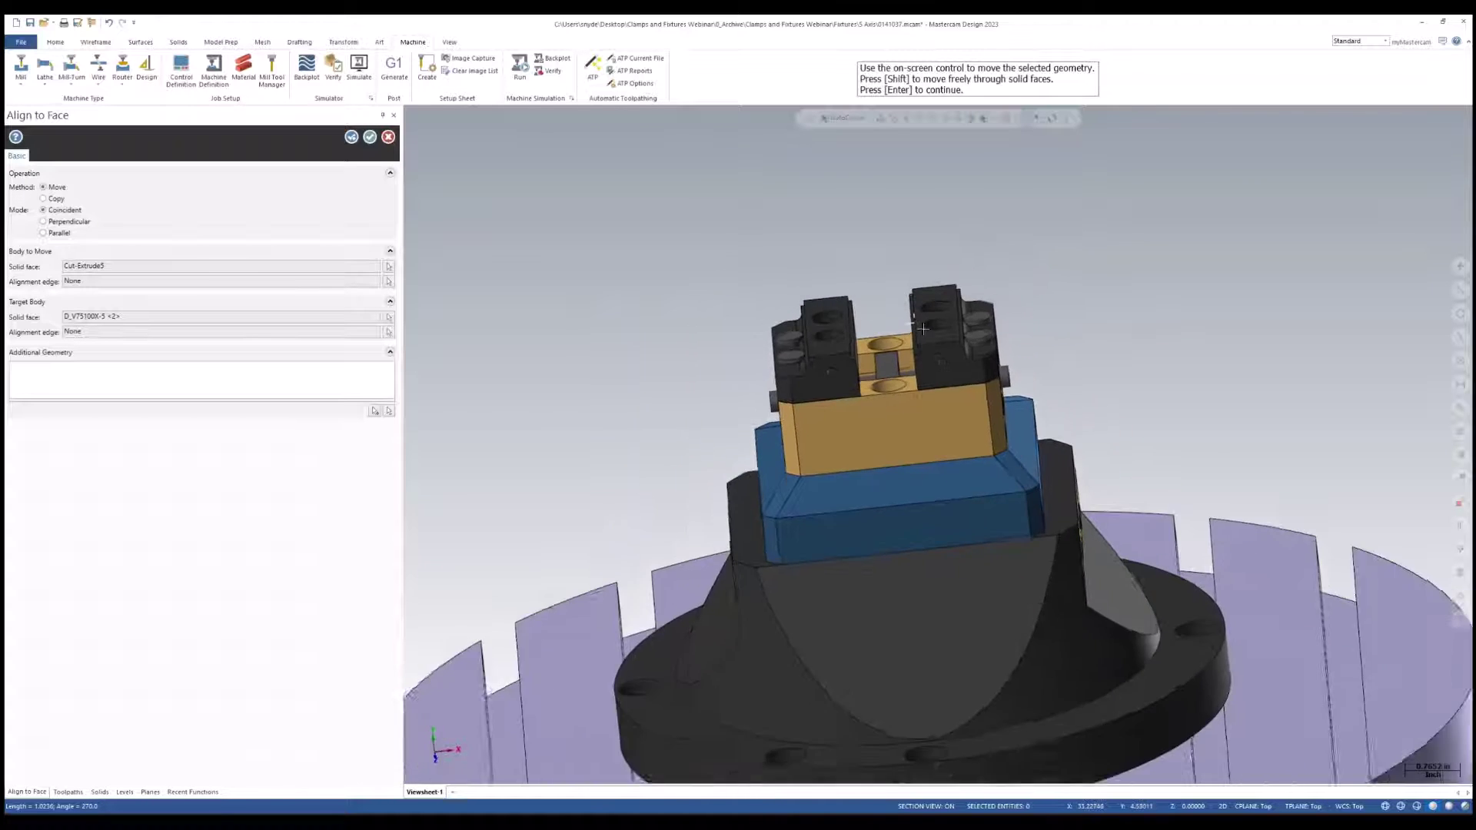
pyautogui.scroll(-1, 938, 318)
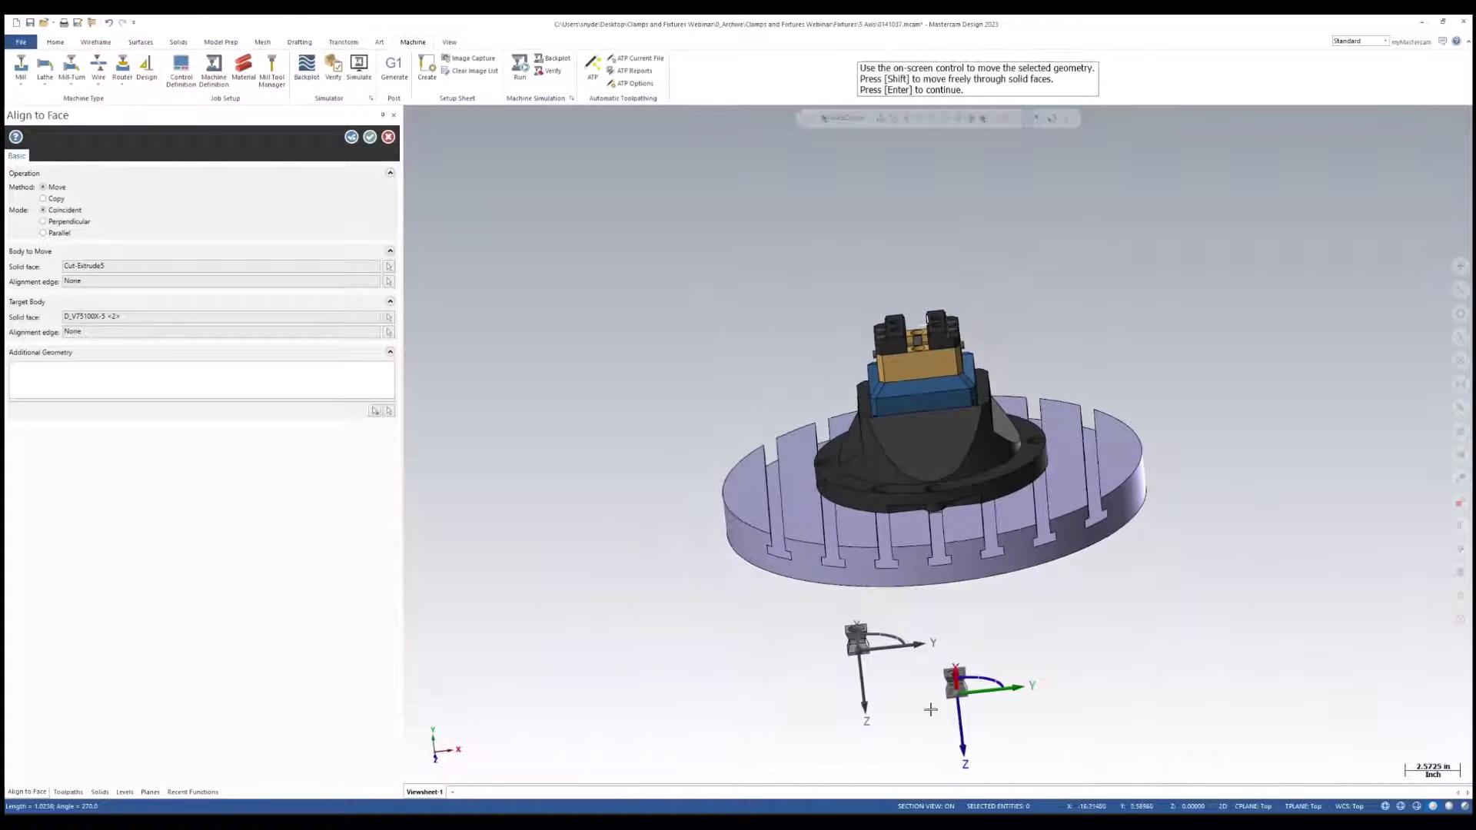
pyautogui.click(961, 740)
pyautogui.scroll(5, 901, 276)
pyautogui.scroll(5, 901, 277)
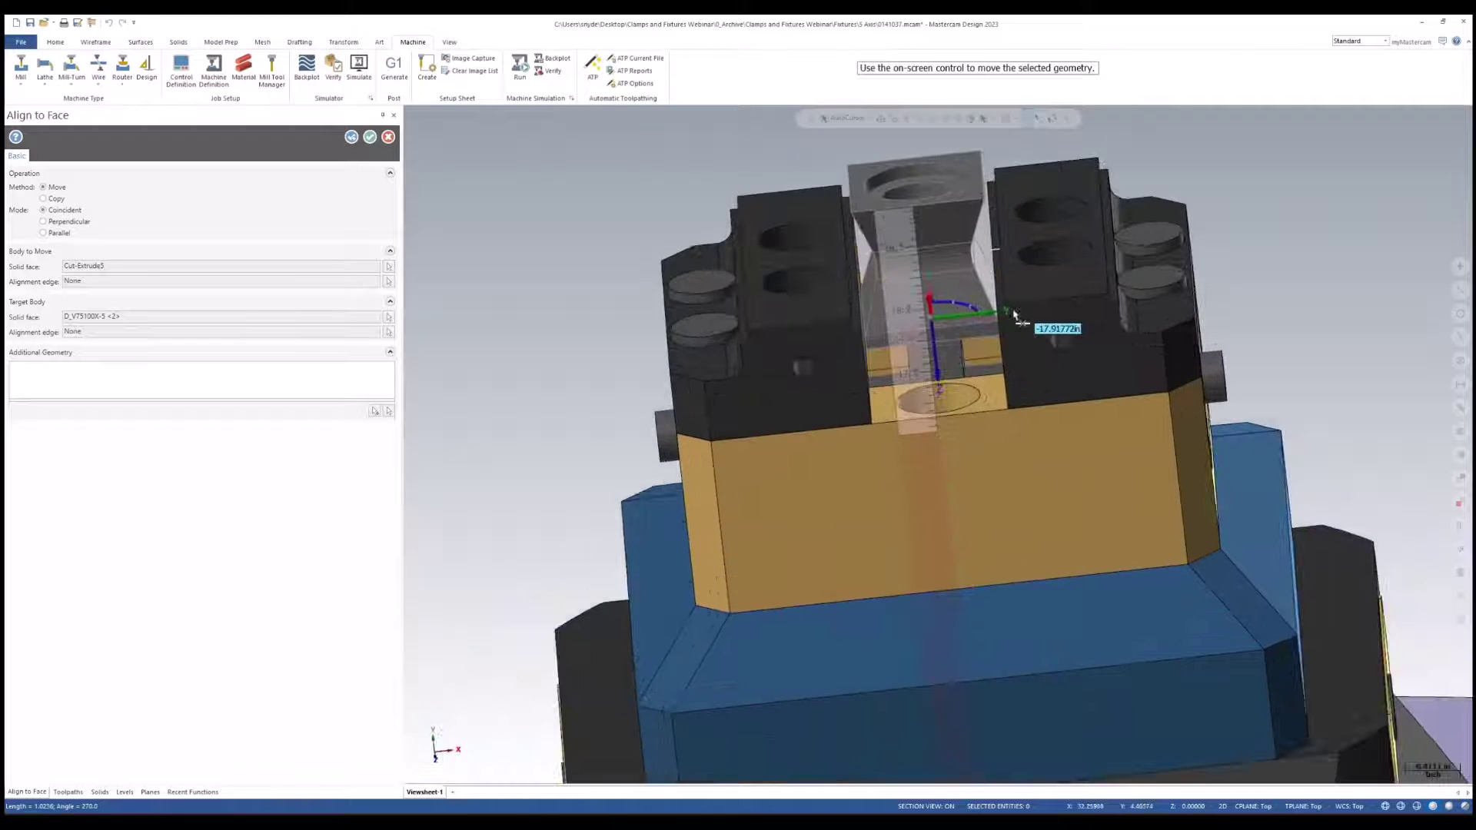
pyautogui.click(1004, 315)
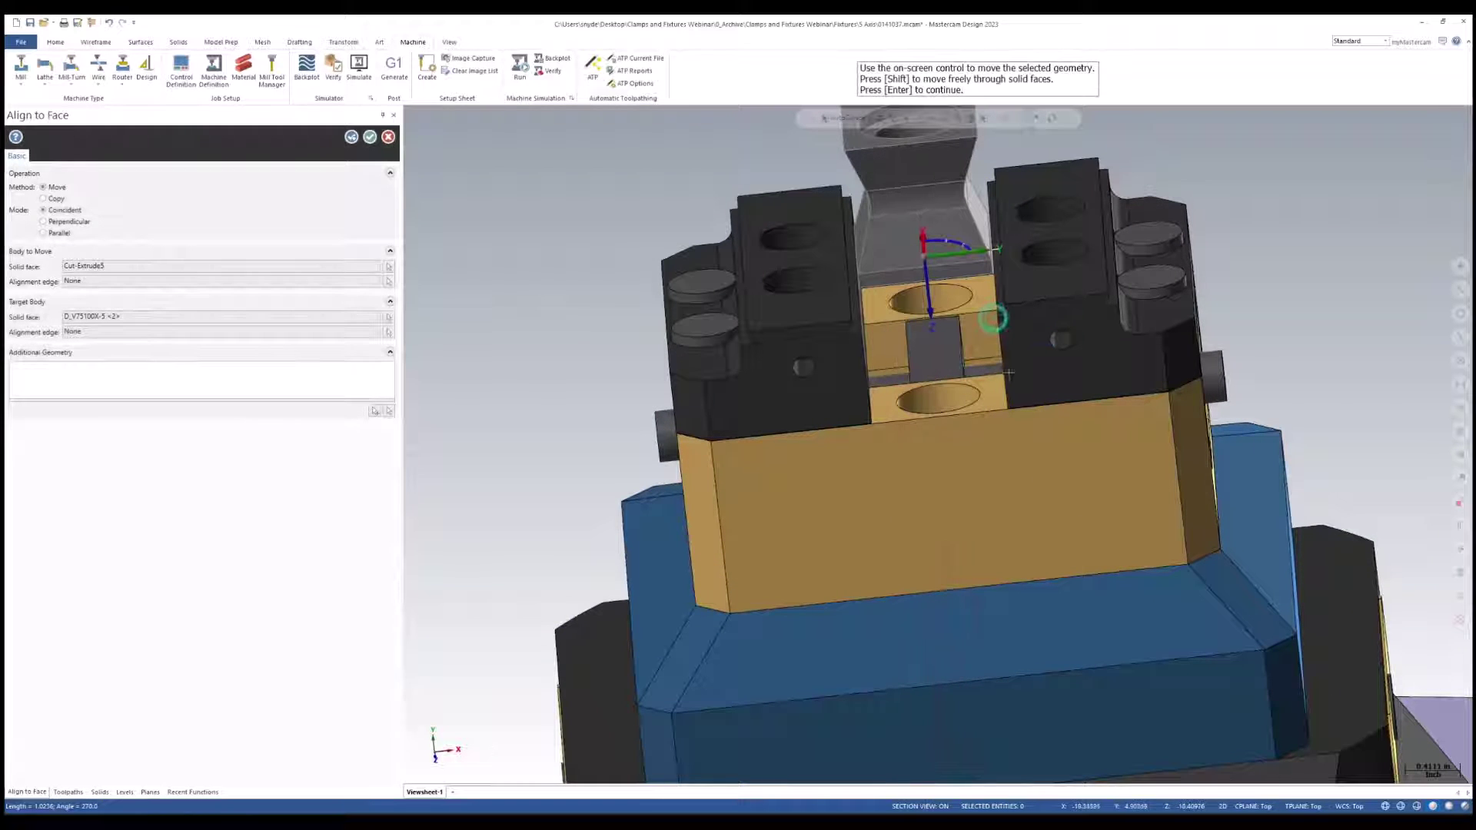
pyautogui.moveTo(999, 319)
pyautogui.mouseDown(button='middle')
pyautogui.moveTo(1016, 376)
pyautogui.moveTo(983, 329)
pyautogui.mouseUp(button='middle')
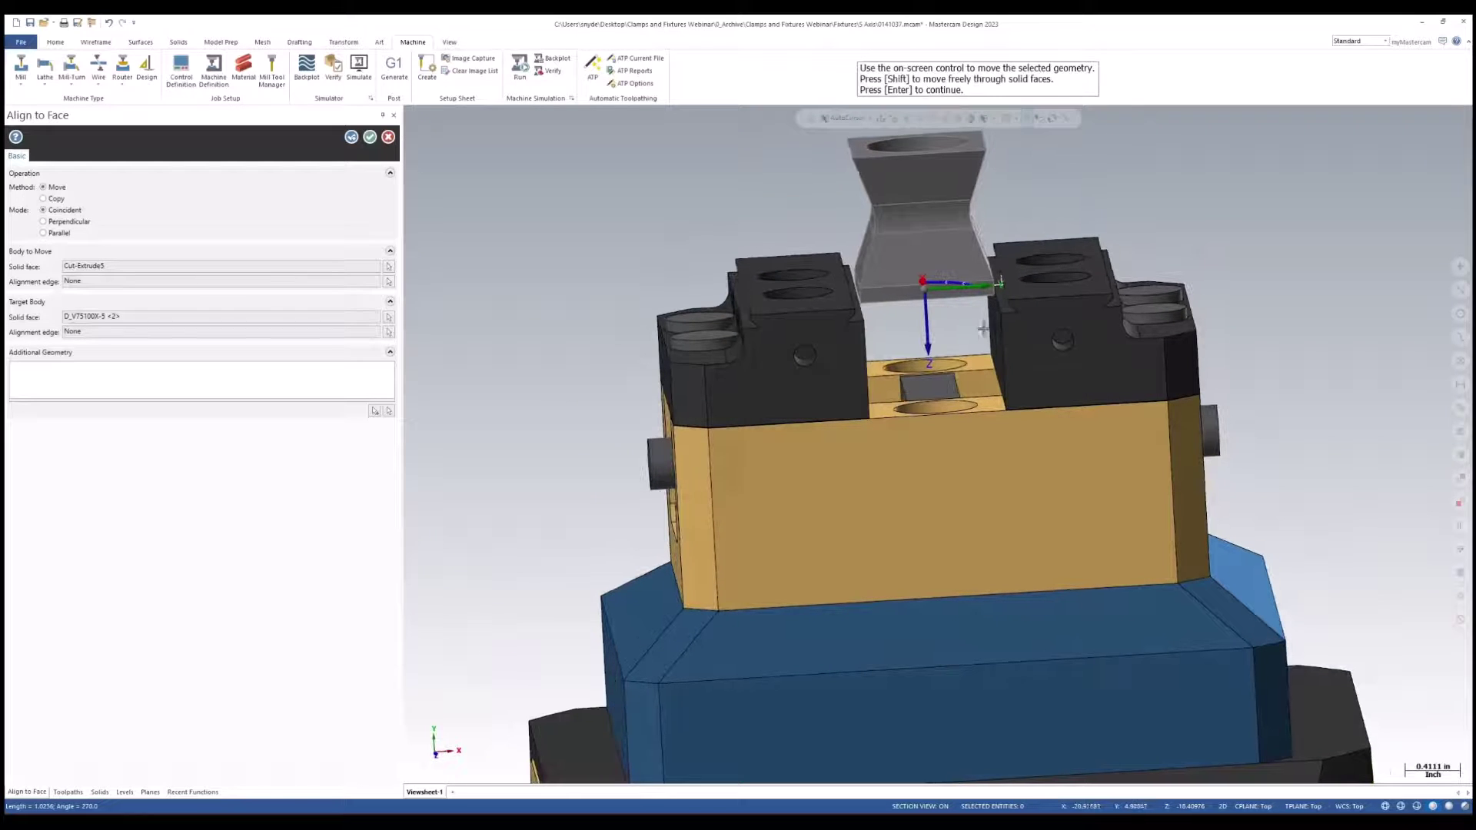
pyautogui.click(370, 137)
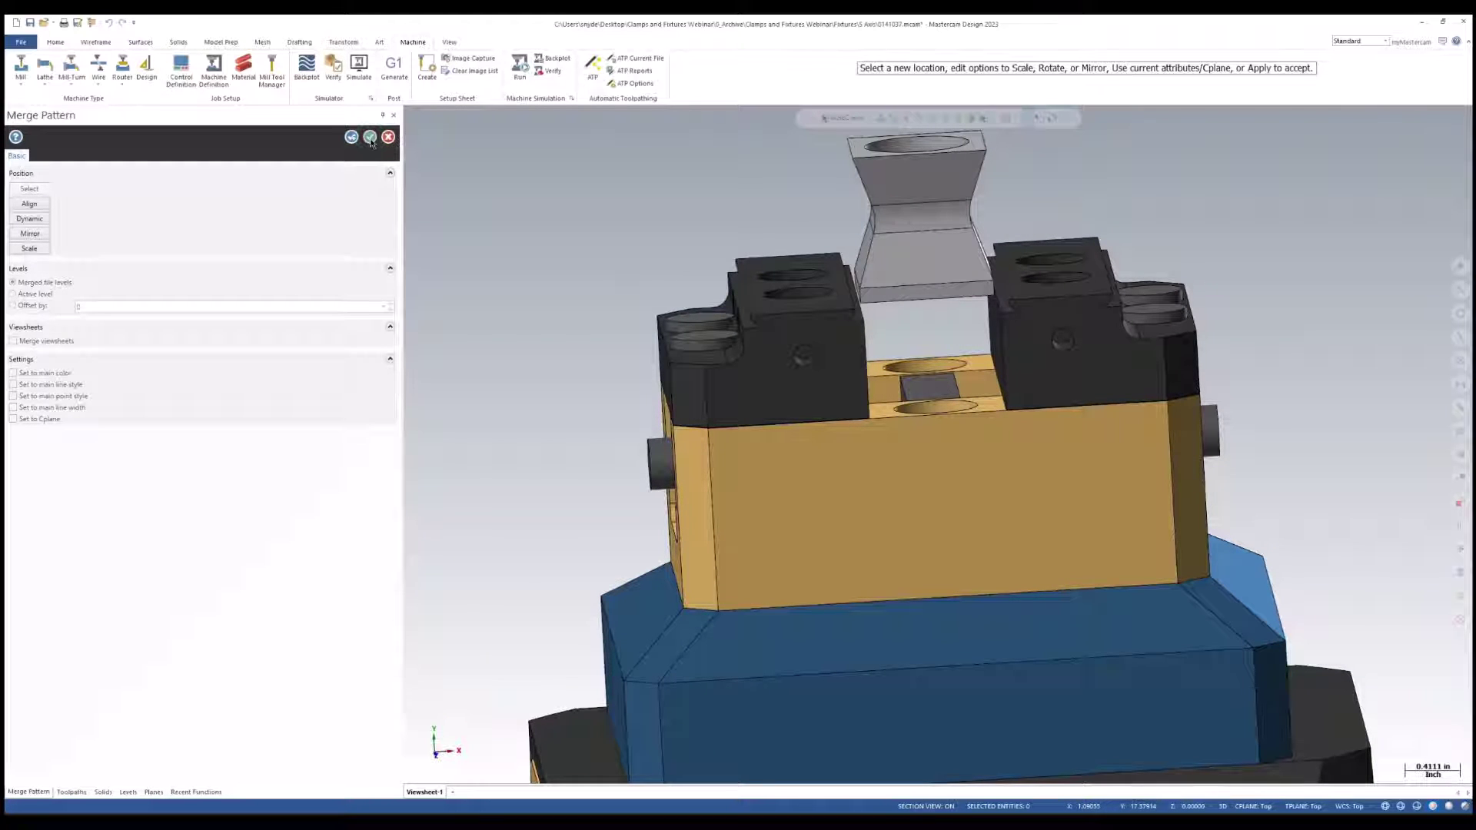
# - Start a Dynamic move of the left vise jaw with the gnomon on the jaw
pyautogui.click(370, 137)
pyautogui.moveTo(868, 369); pyautogui.dragTo(828, 400, button='middle')
pyautogui.click(348, 43)
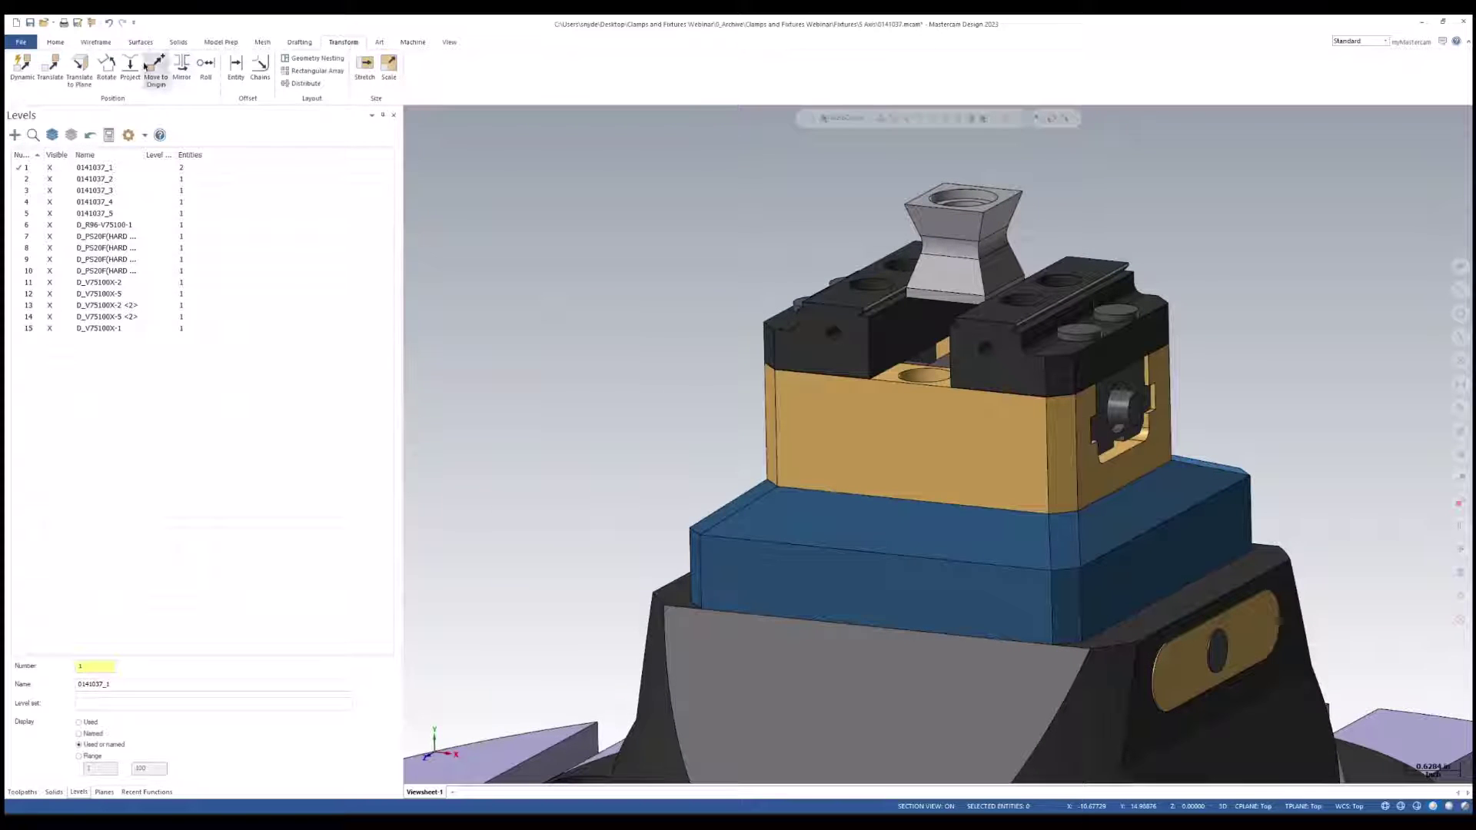
pyautogui.click(24, 67)
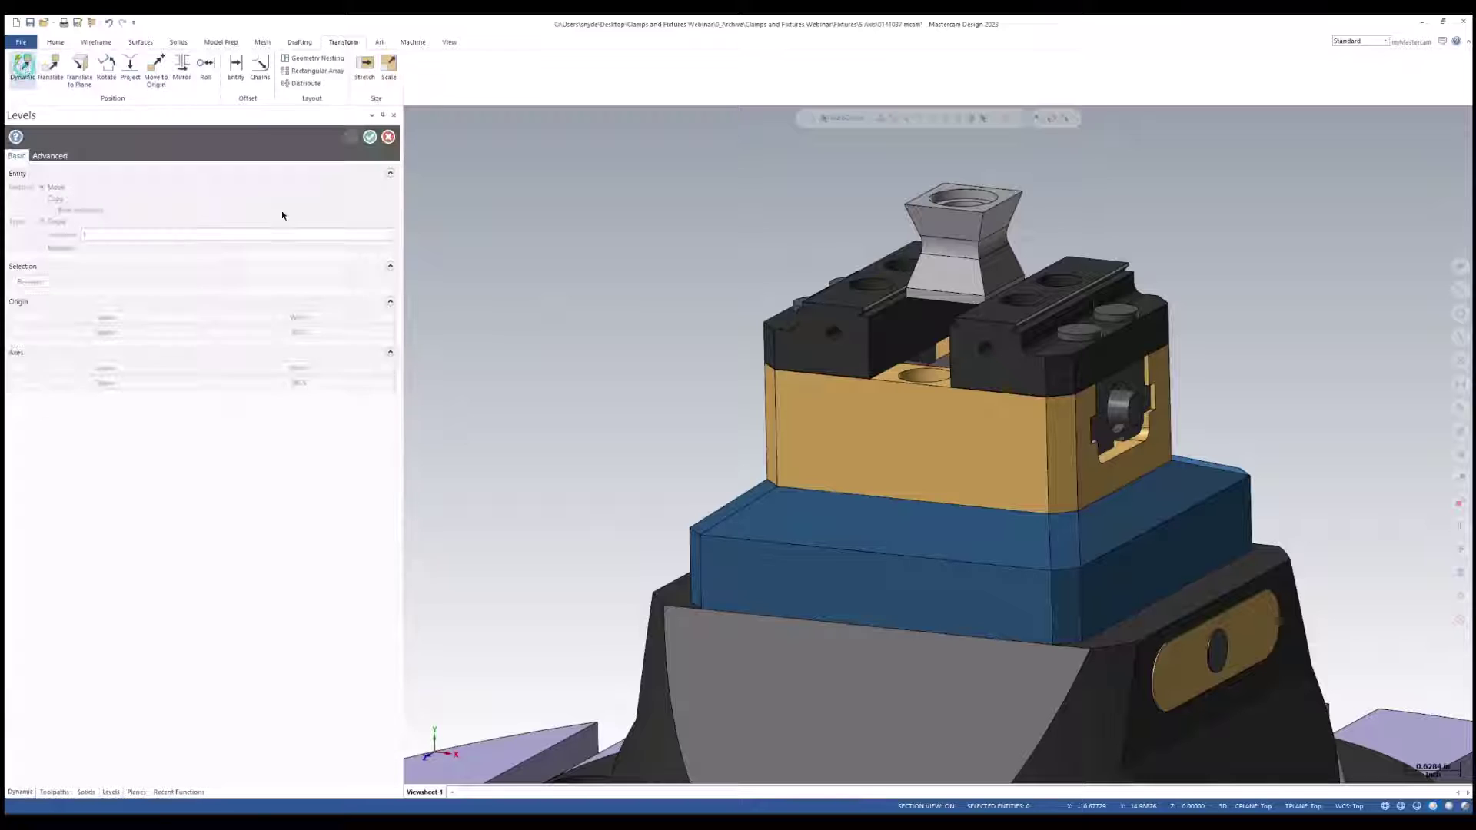
pyautogui.moveTo(705, 428)
pyautogui.mouseDown(button='middle')
pyautogui.moveTo(755, 428)
pyautogui.moveTo(756, 442)
pyautogui.moveTo(768, 400)
pyautogui.moveTo(846, 308)
pyautogui.moveTo(869, 316)
pyautogui.mouseUp(button='middle')
pyautogui.scroll(3, 845, 307)
pyautogui.click(898, 143)
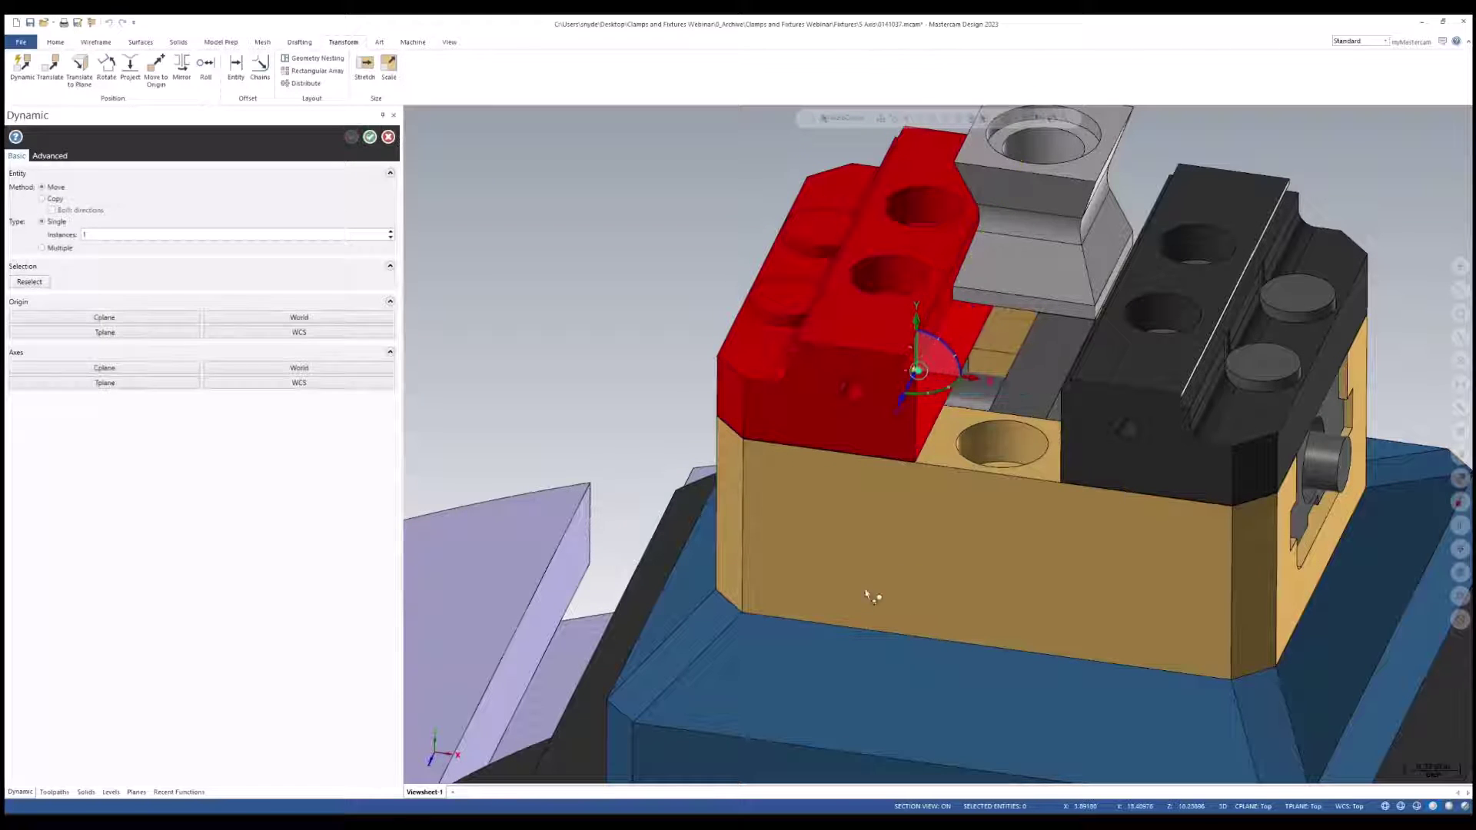
pyautogui.click(916, 376)
# - Slide the left jaw along X to its new position and accept the move
pyautogui.moveTo(928, 571); pyautogui.dragTo(988, 587, button='middle')
pyautogui.moveTo(1041, 518); pyautogui.dragTo(1048, 514, button='middle')
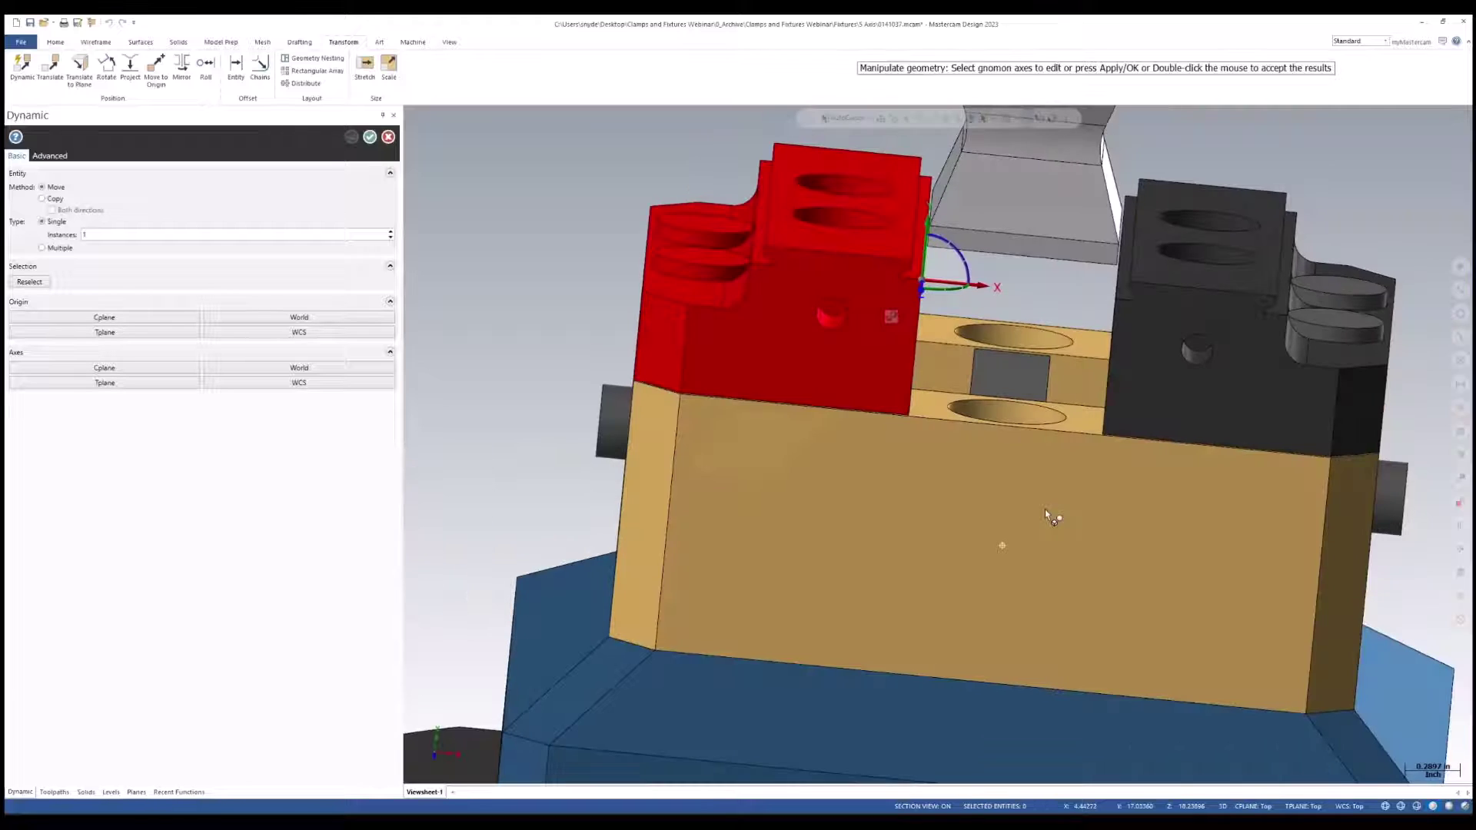
pyautogui.scroll(3, 1022, 520)
pyautogui.click(952, 289)
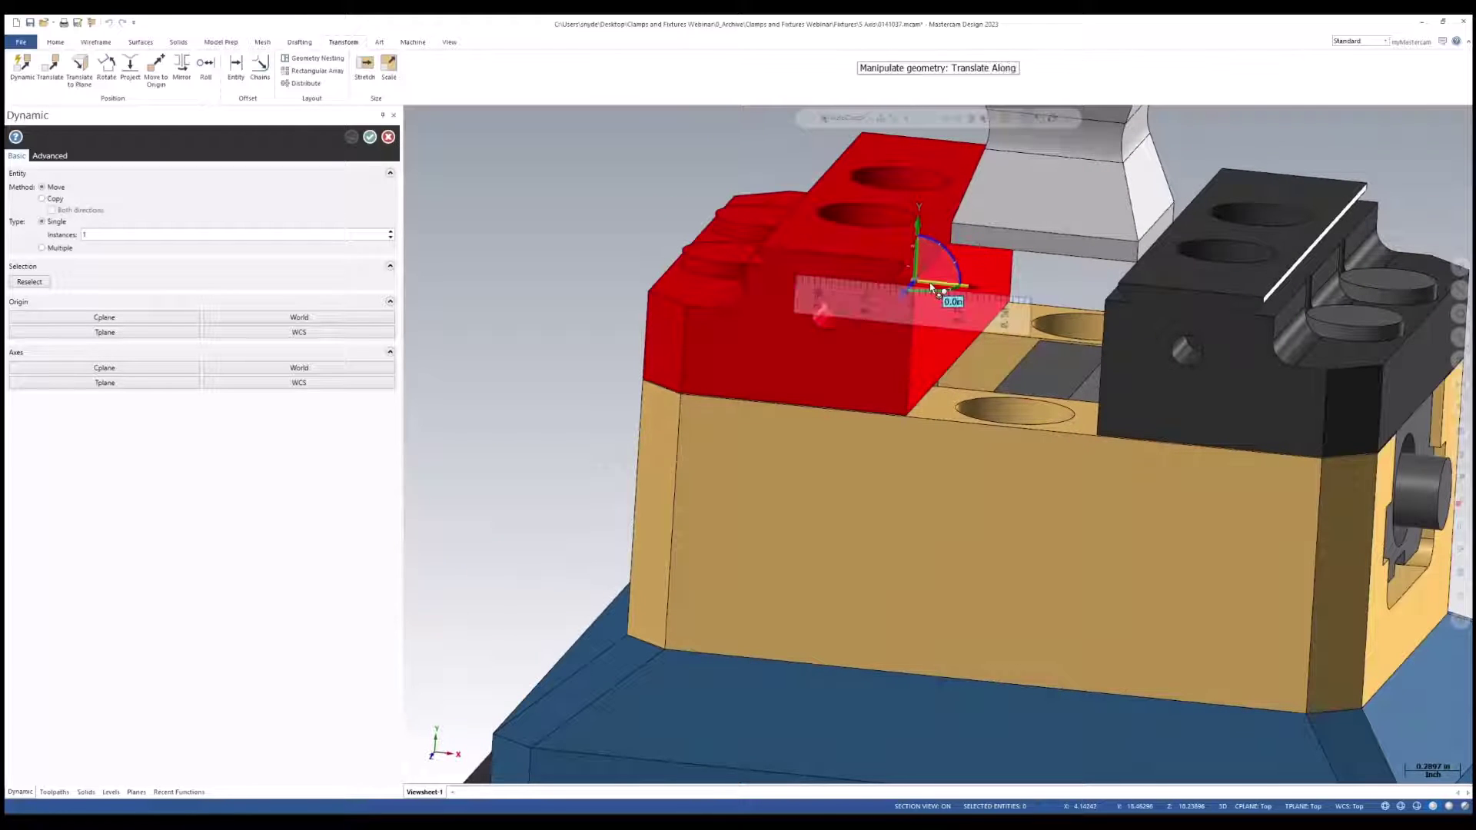
pyautogui.click(953, 233)
pyautogui.moveTo(989, 401)
pyautogui.mouseDown(button='middle')
pyautogui.moveTo(1012, 403)
pyautogui.moveTo(990, 404)
pyautogui.mouseUp(button='middle')
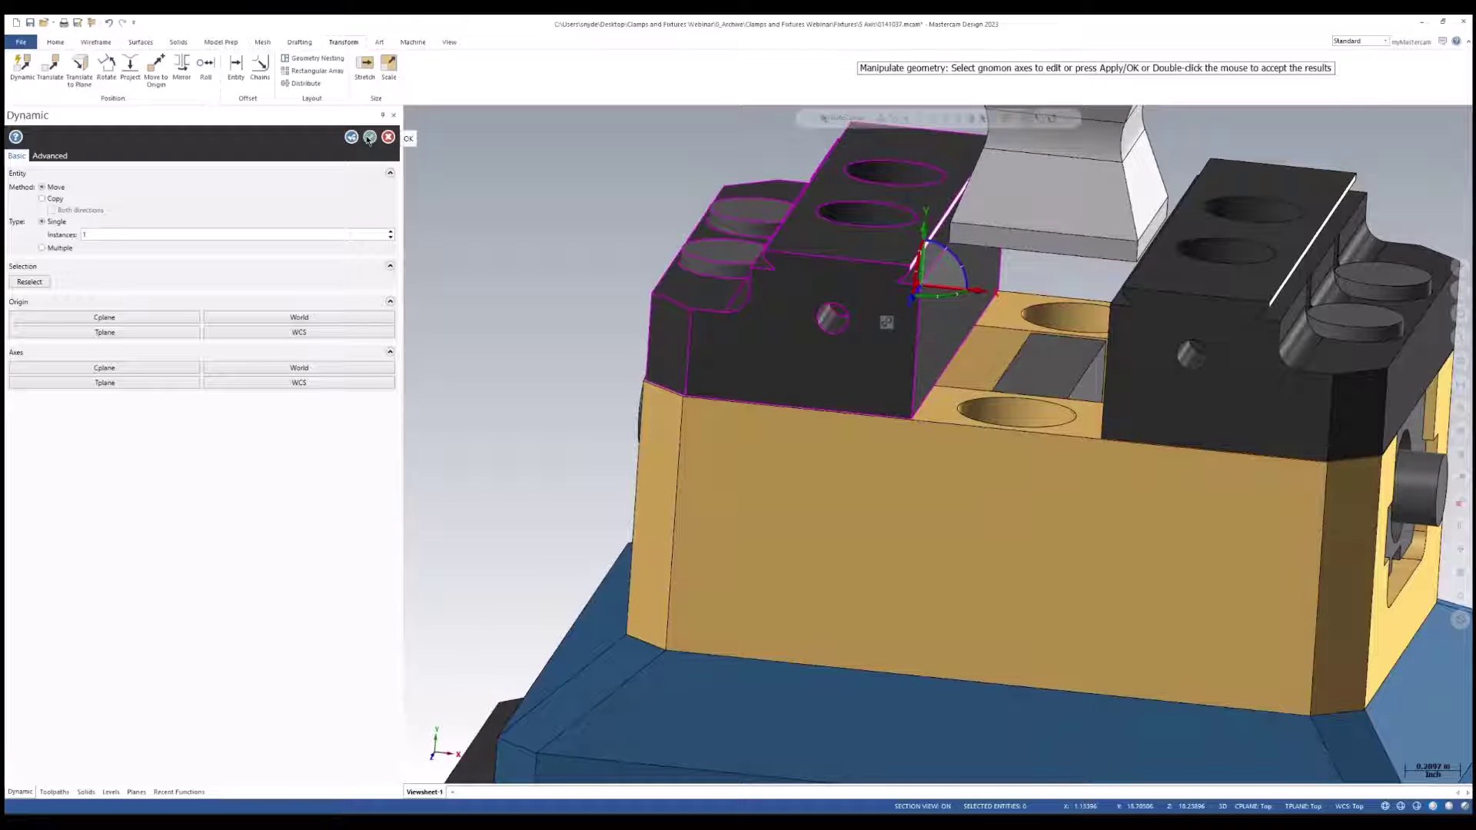
pyautogui.click(368, 138)
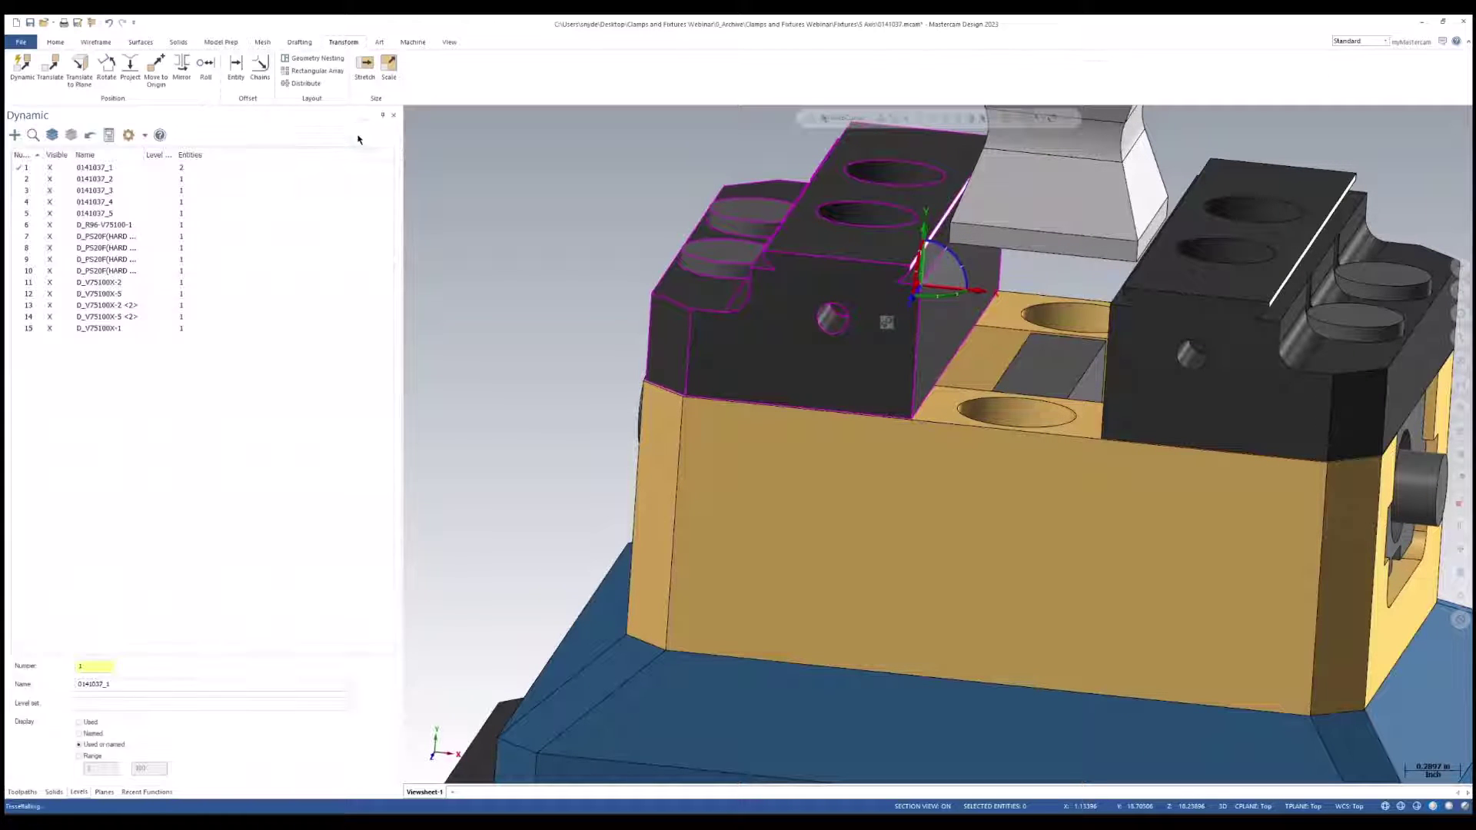
# - Slide the first jaw to its new X position with a Dynamic move and apply it
pyautogui.click(874, 196)
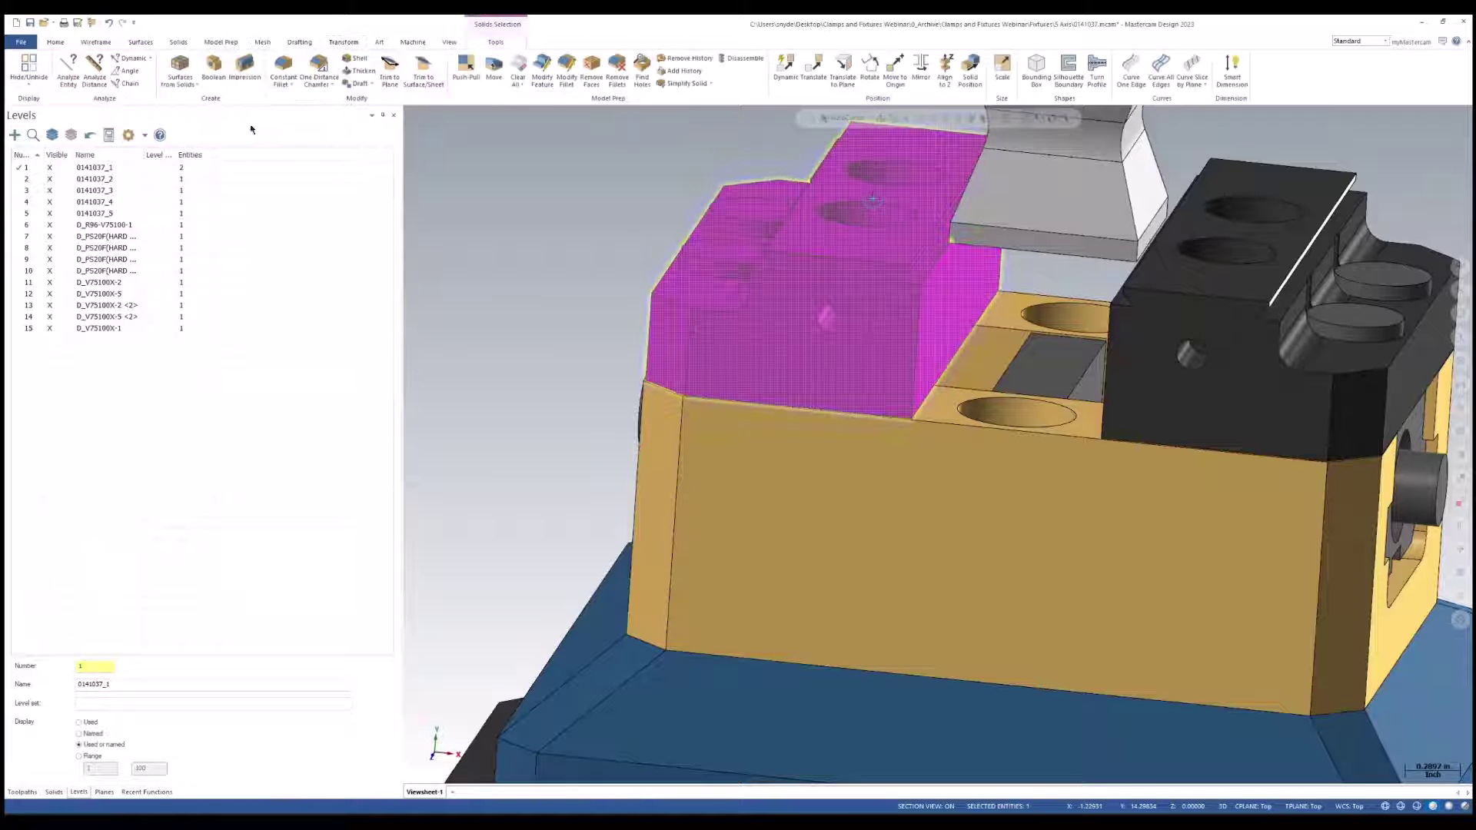
pyautogui.click(344, 42)
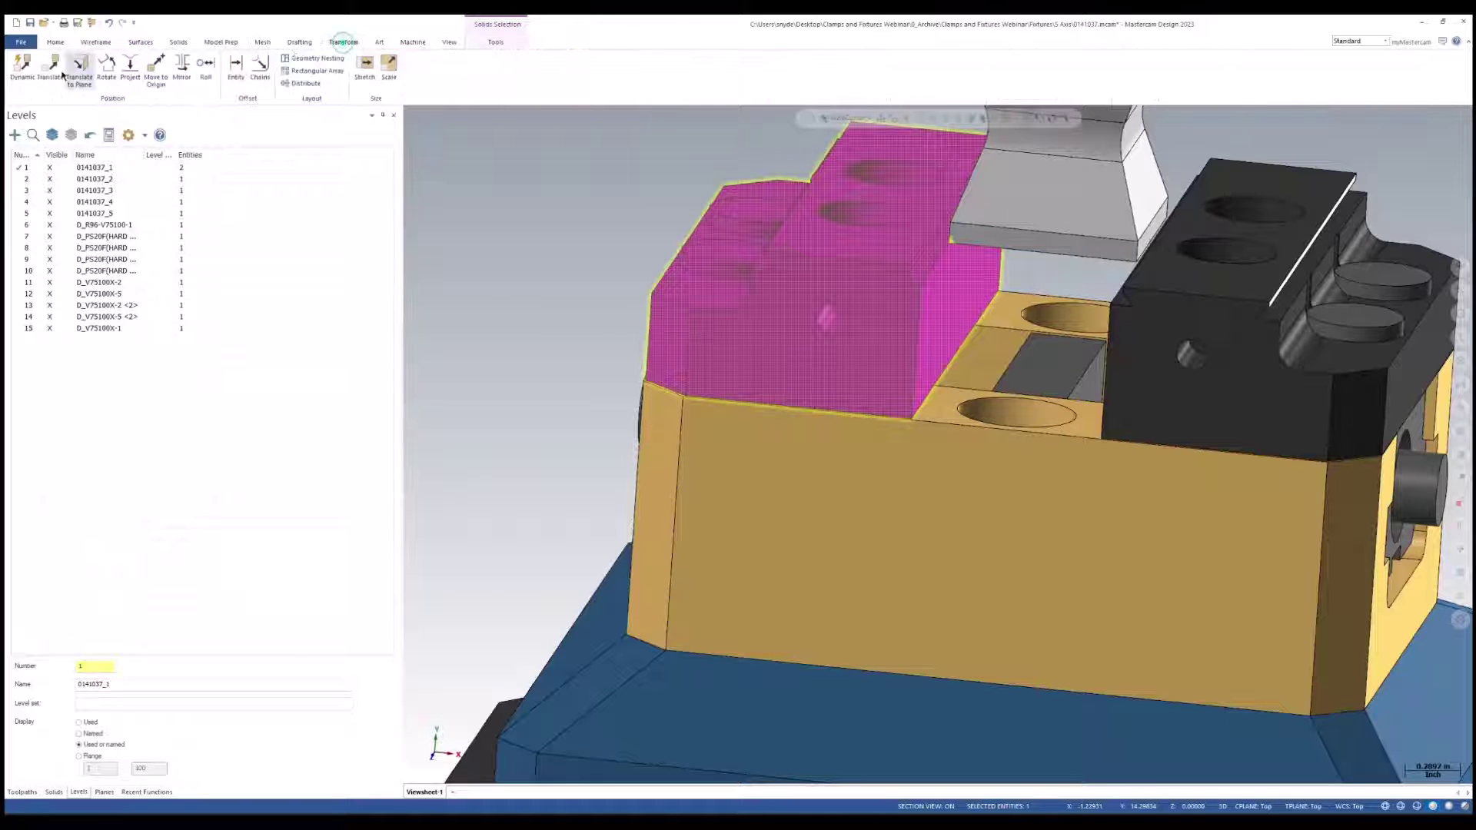
pyautogui.click(22, 65)
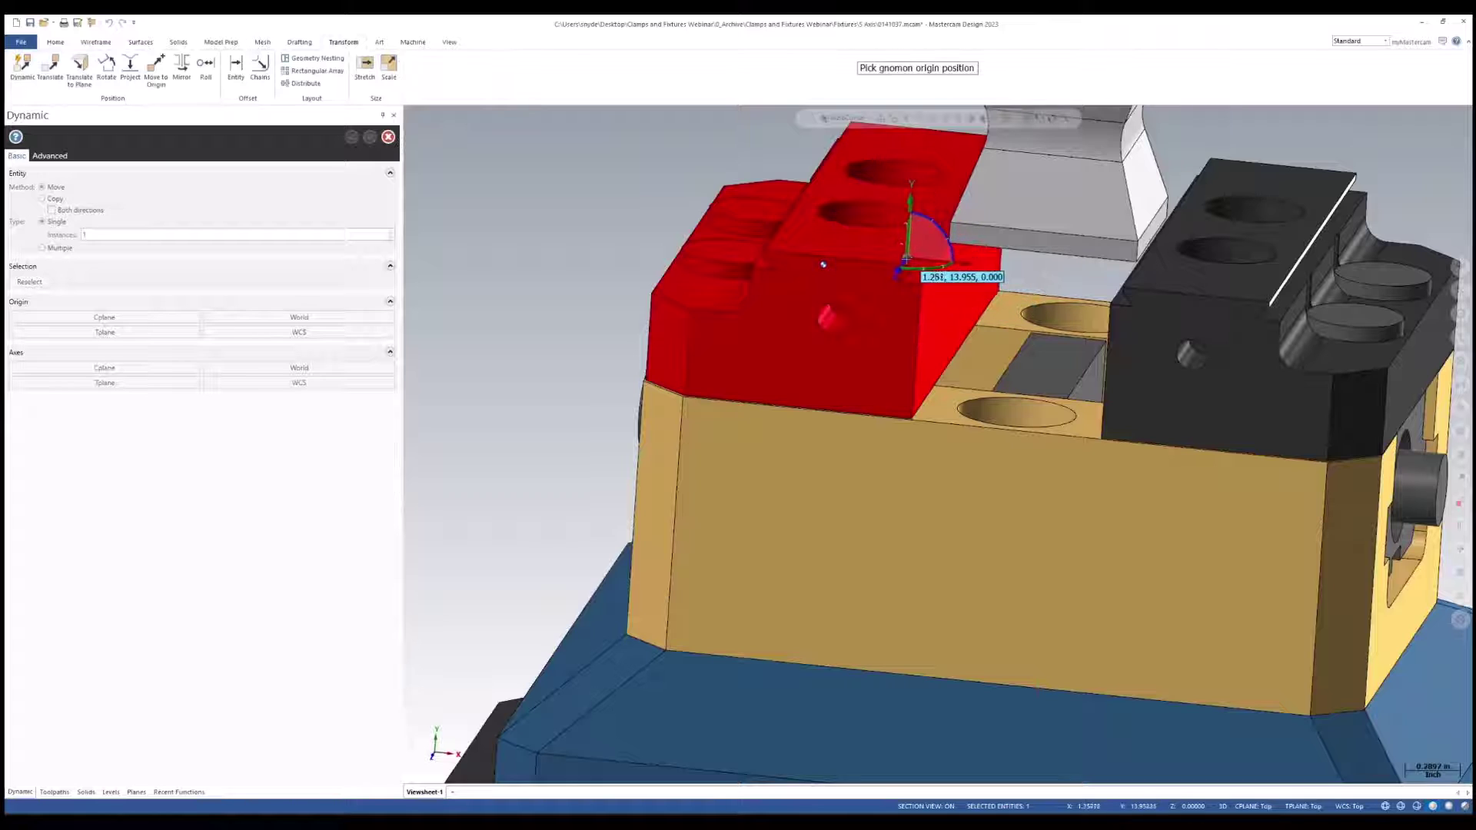
pyautogui.click(911, 267)
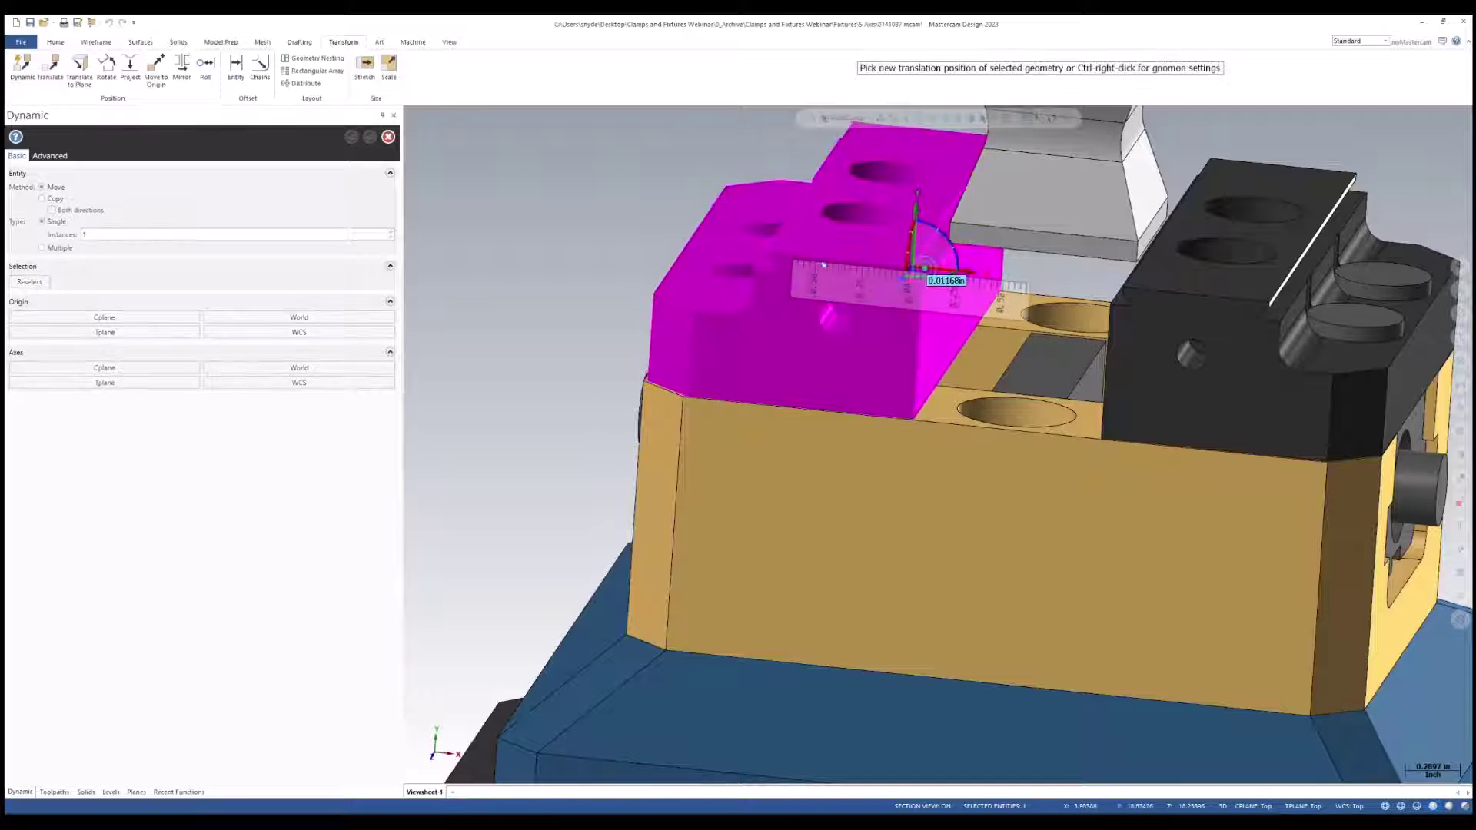
pyautogui.click(781, 288)
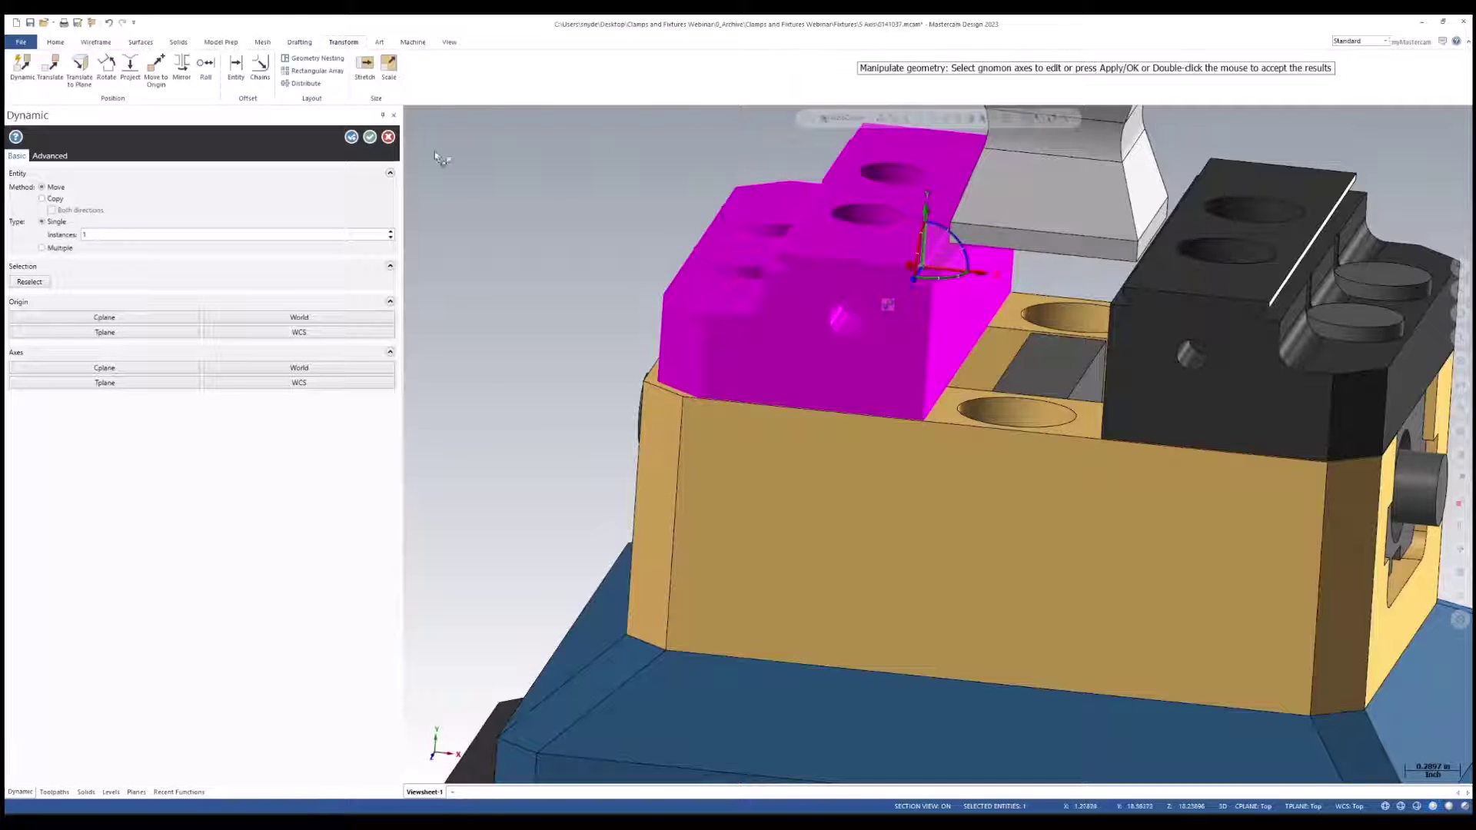
pyautogui.click(351, 136)
# - Slide the second jaw inward along X, accept the move, and fit the fixture in view
pyautogui.moveTo(932, 500)
pyautogui.mouseDown(button='middle')
pyautogui.moveTo(912, 502)
pyautogui.moveTo(991, 461)
pyautogui.mouseUp(button='middle')
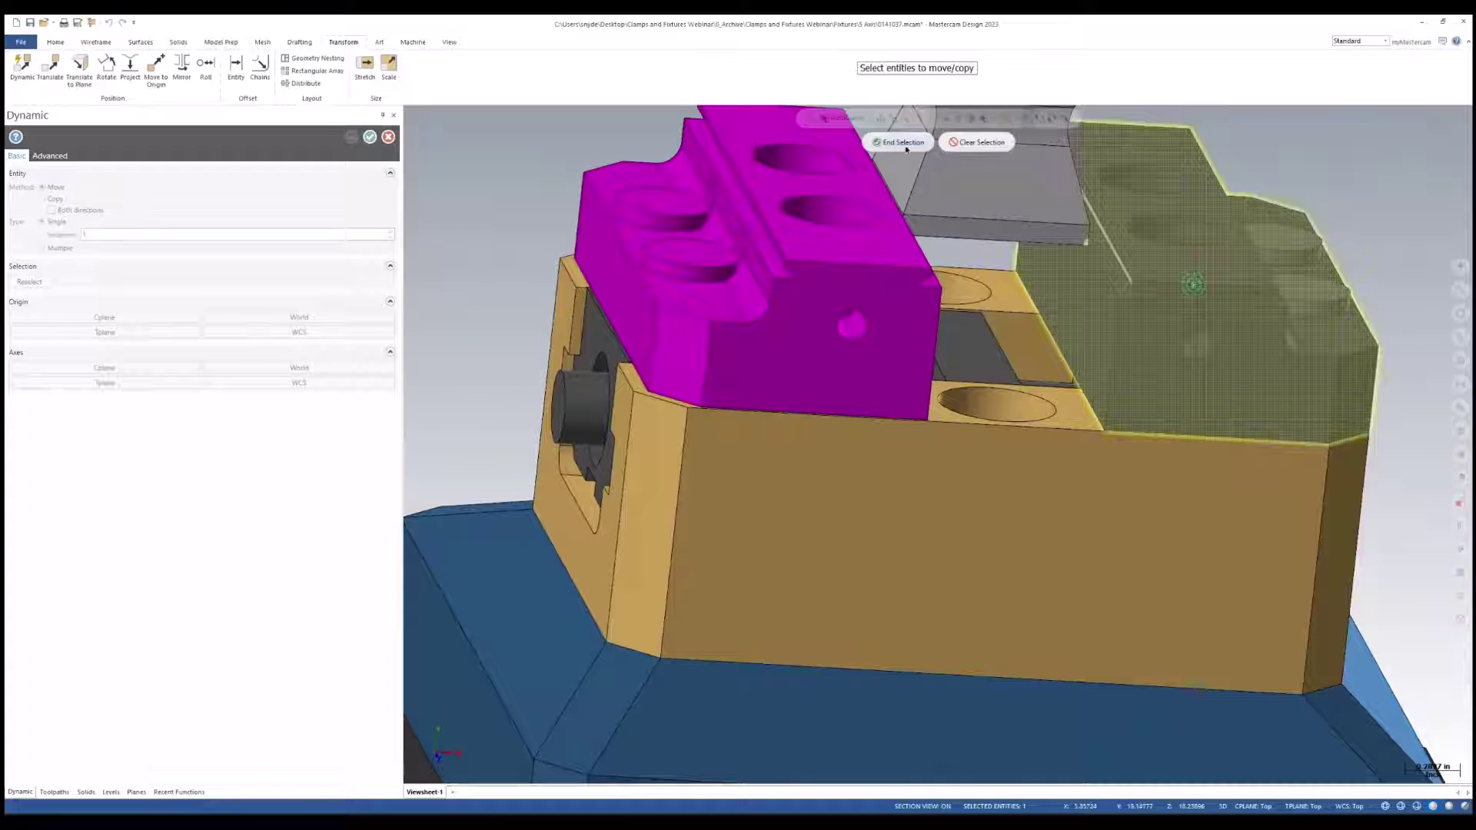
pyautogui.click(1194, 283)
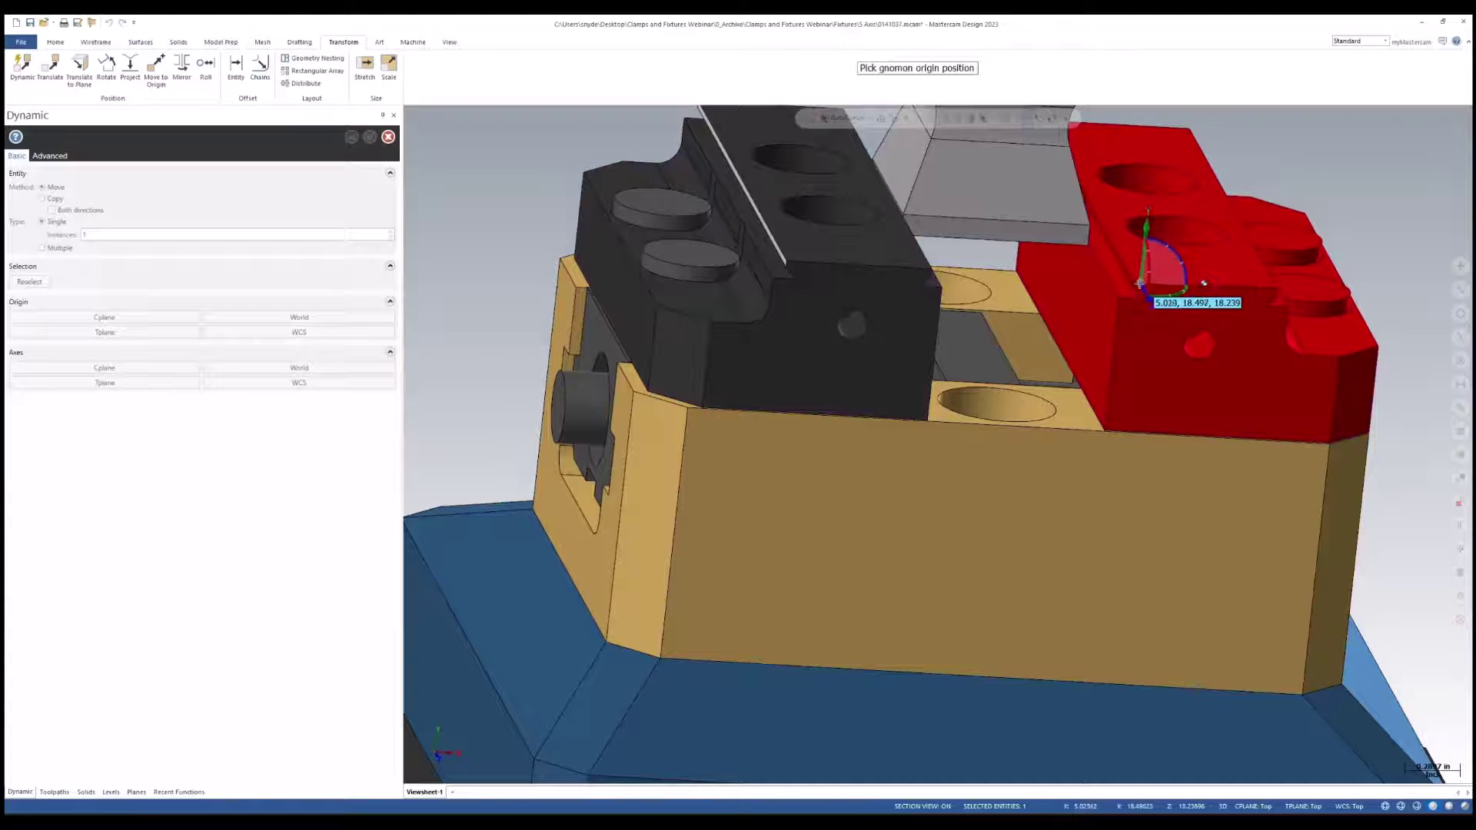
pyautogui.click(1138, 283)
pyautogui.click(1157, 284)
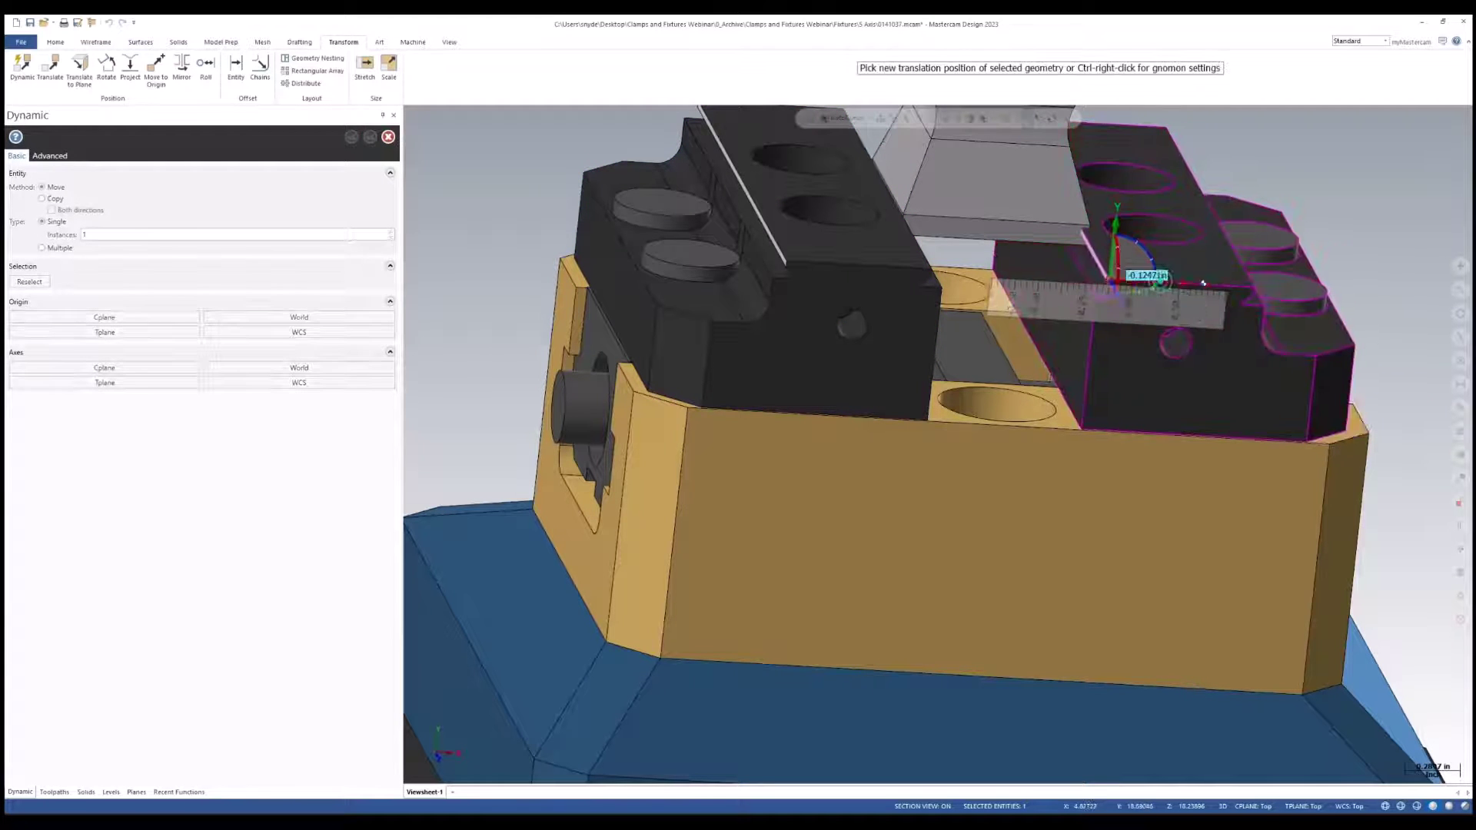
pyautogui.click(1099, 235)
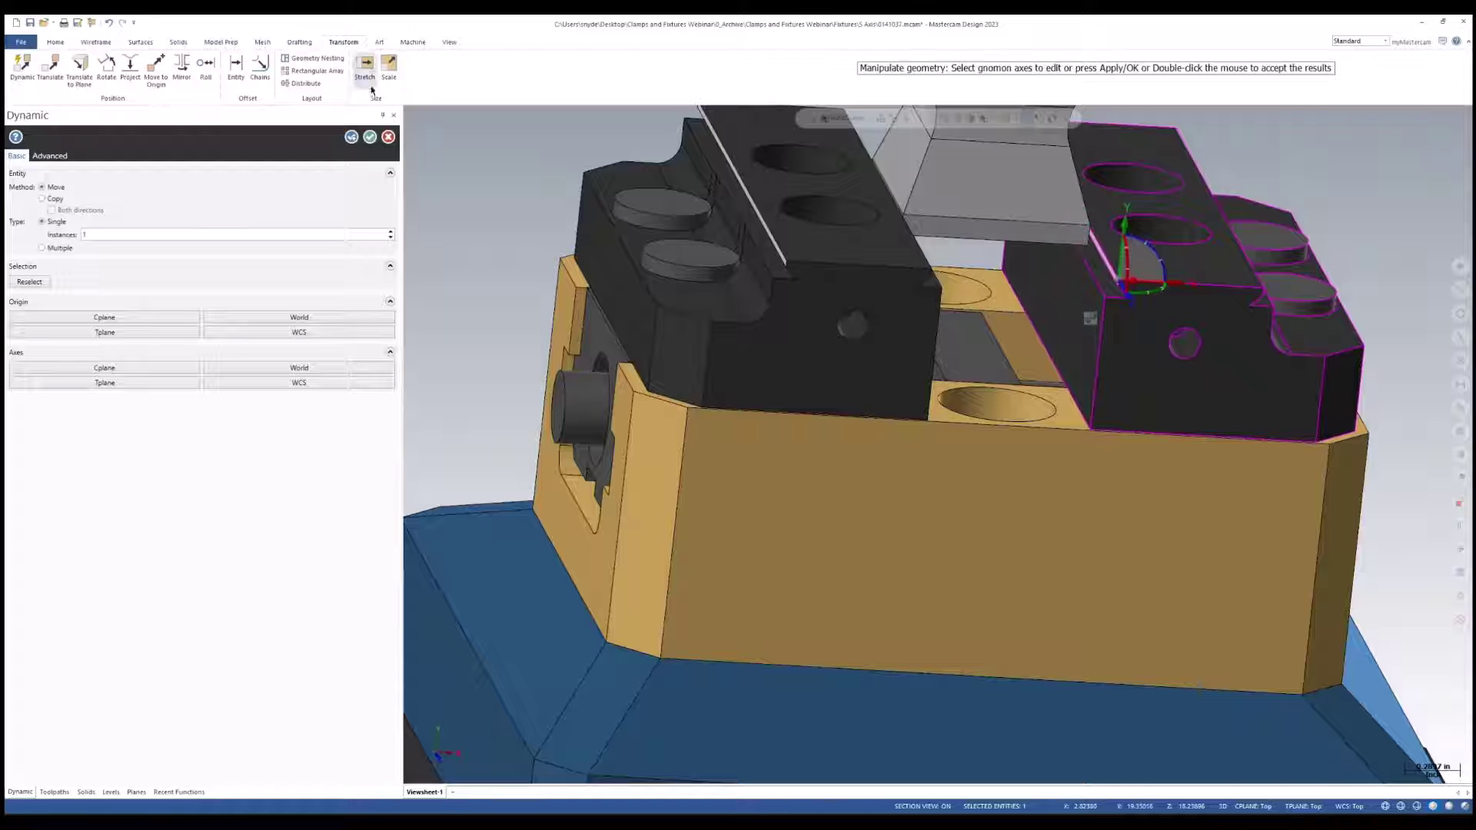
pyautogui.click(369, 137)
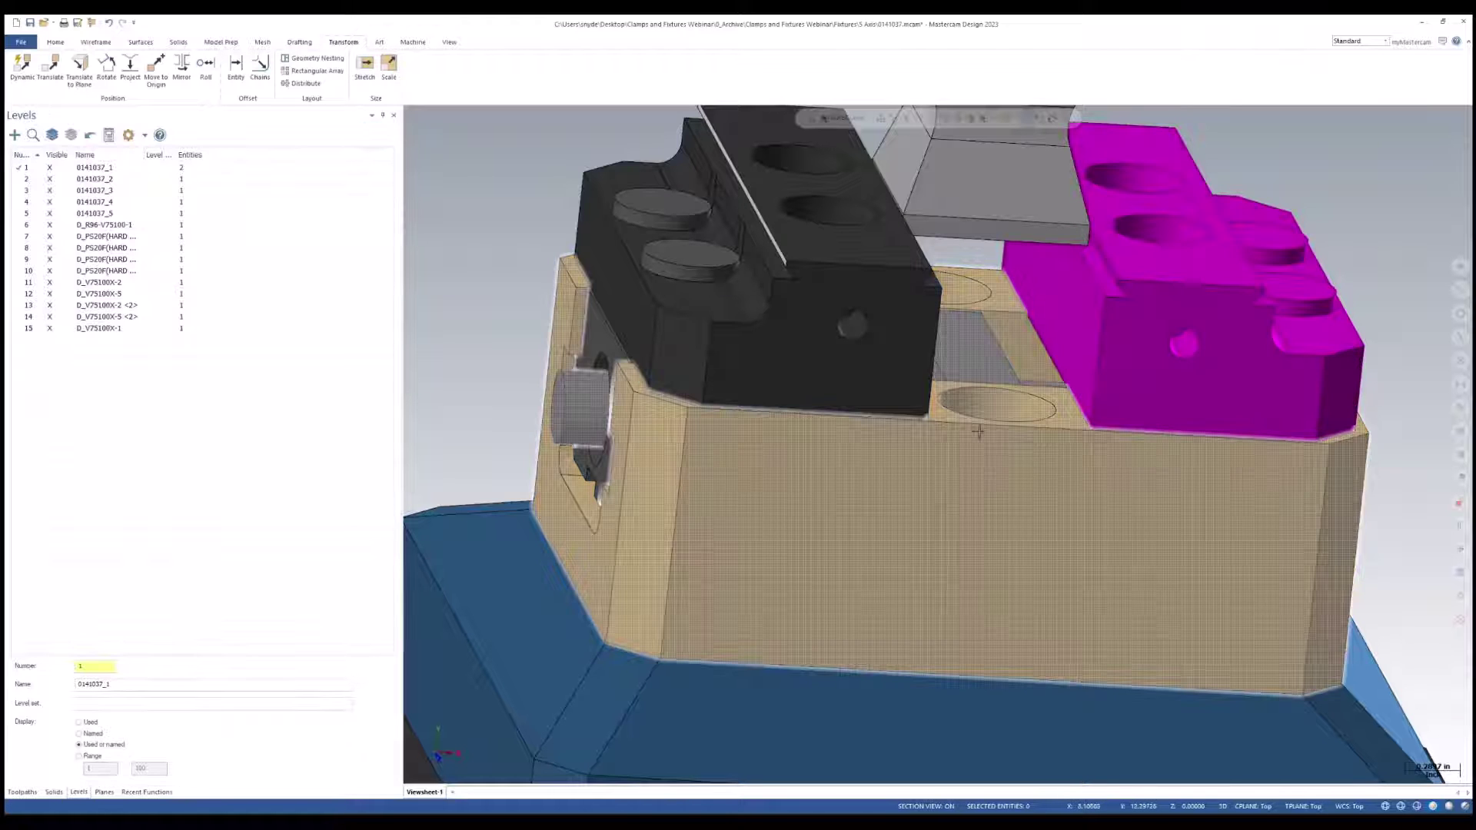
pyautogui.hotkey('alt', '7')
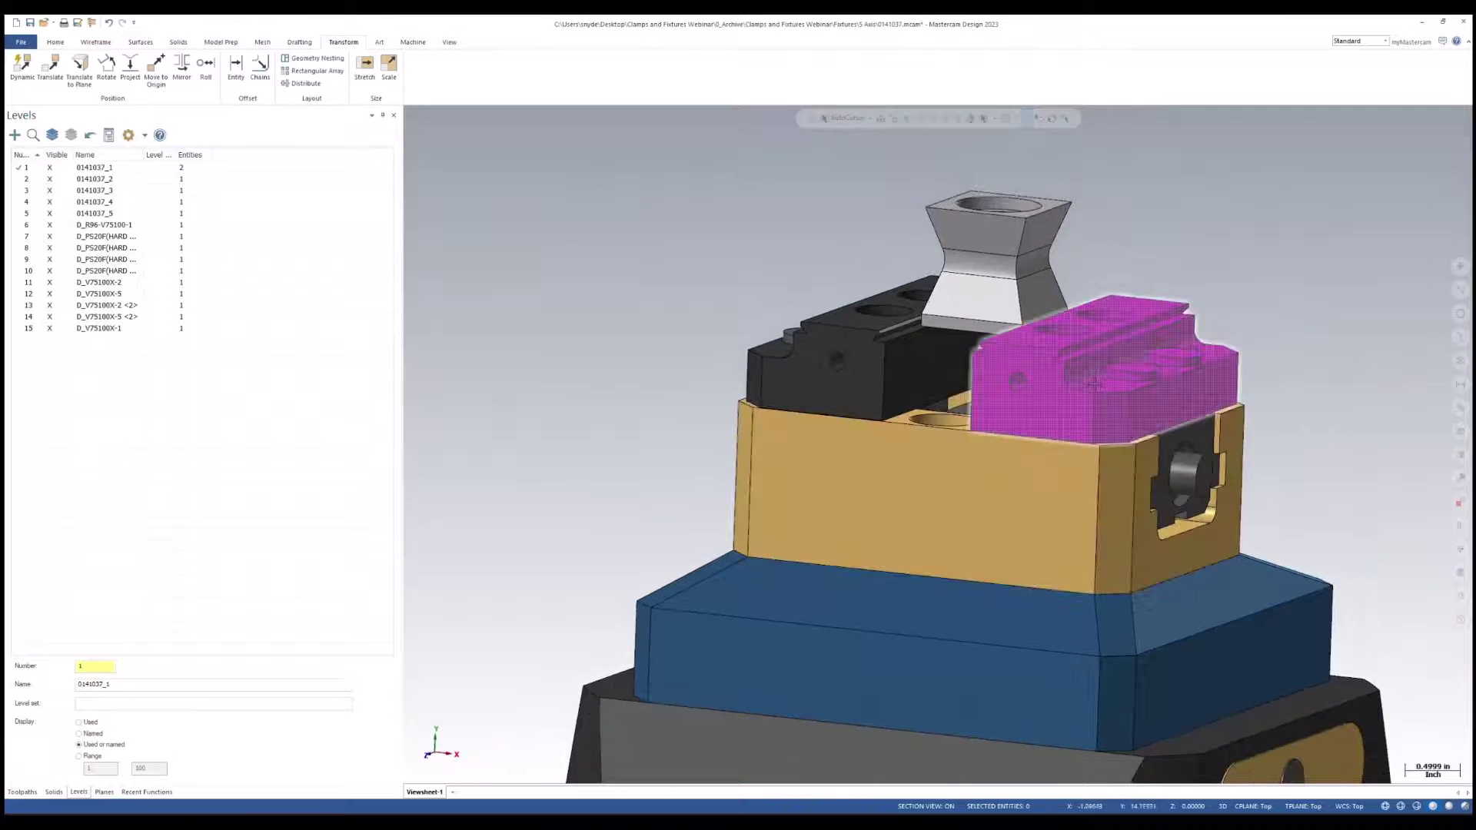
# - Clear the temporary colour from the moved jaw and show the whole setup in isometric view
pyautogui.rightClick(1190, 185)
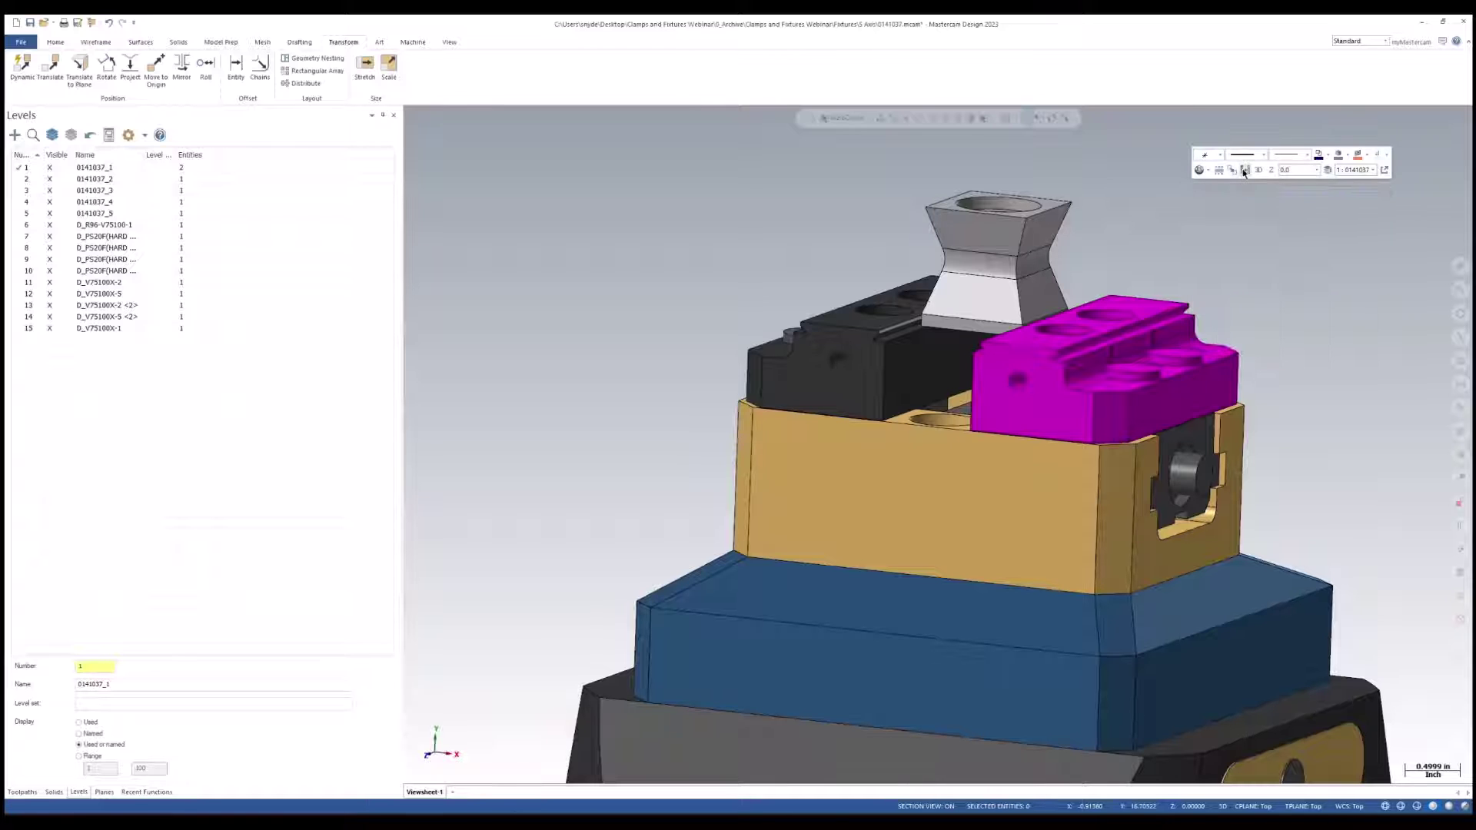
pyautogui.click(1245, 171)
pyautogui.rightClick(671, 225)
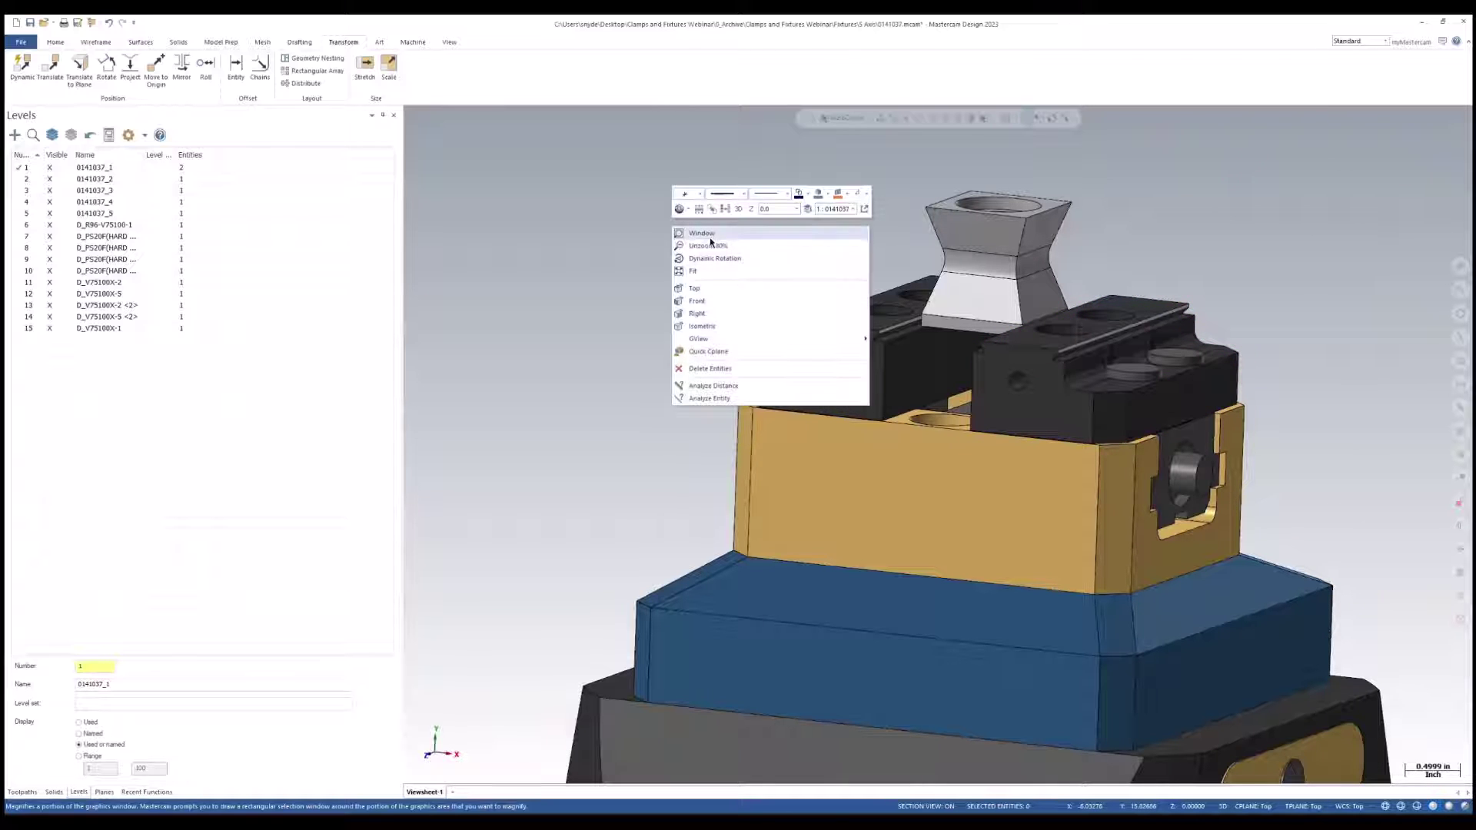
pyautogui.click(701, 326)
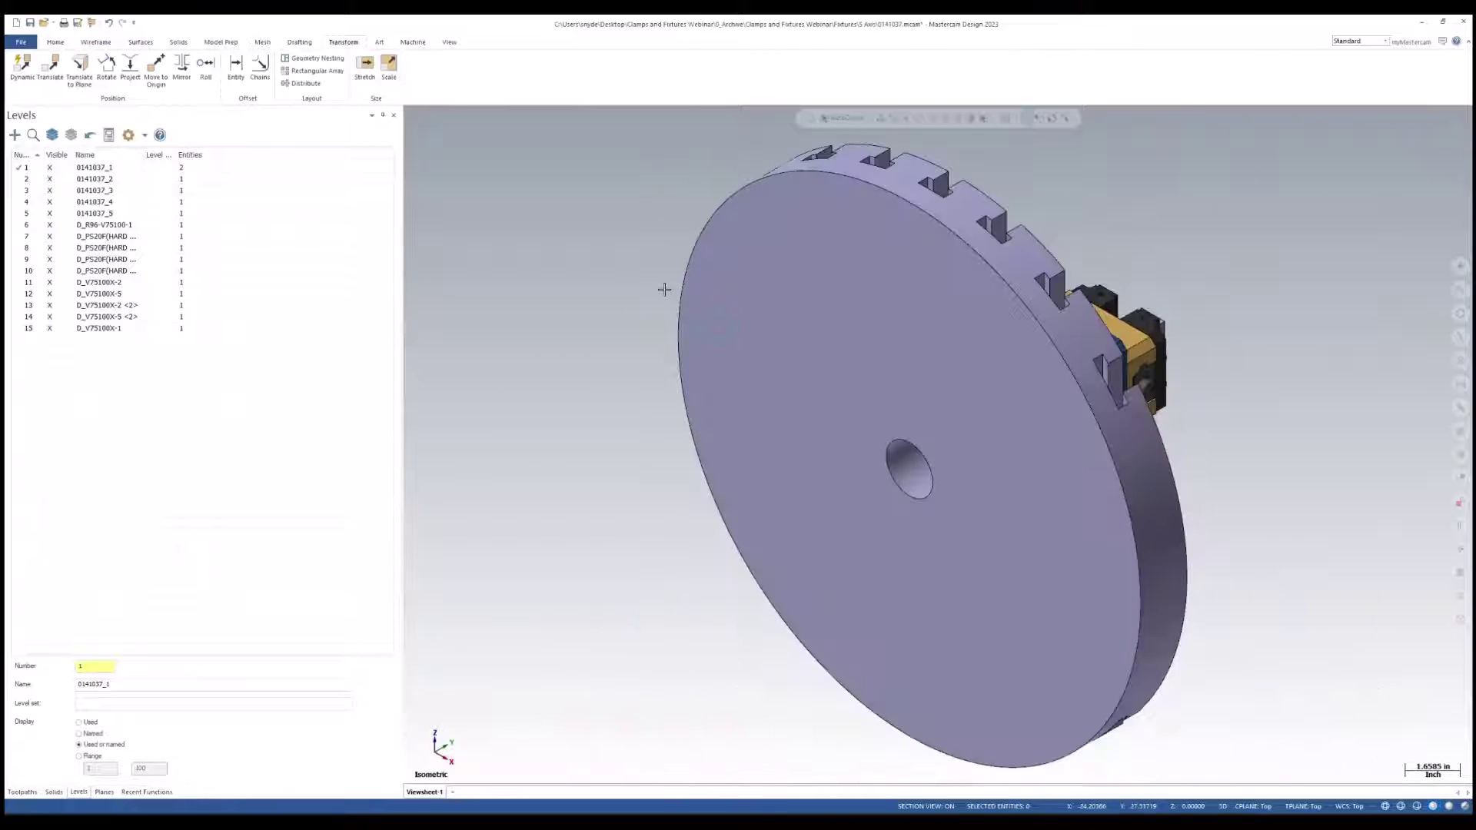
# - Switch to the top view and tilt it to see the table from above
pyautogui.rightClick(666, 289)
pyautogui.click(696, 352)
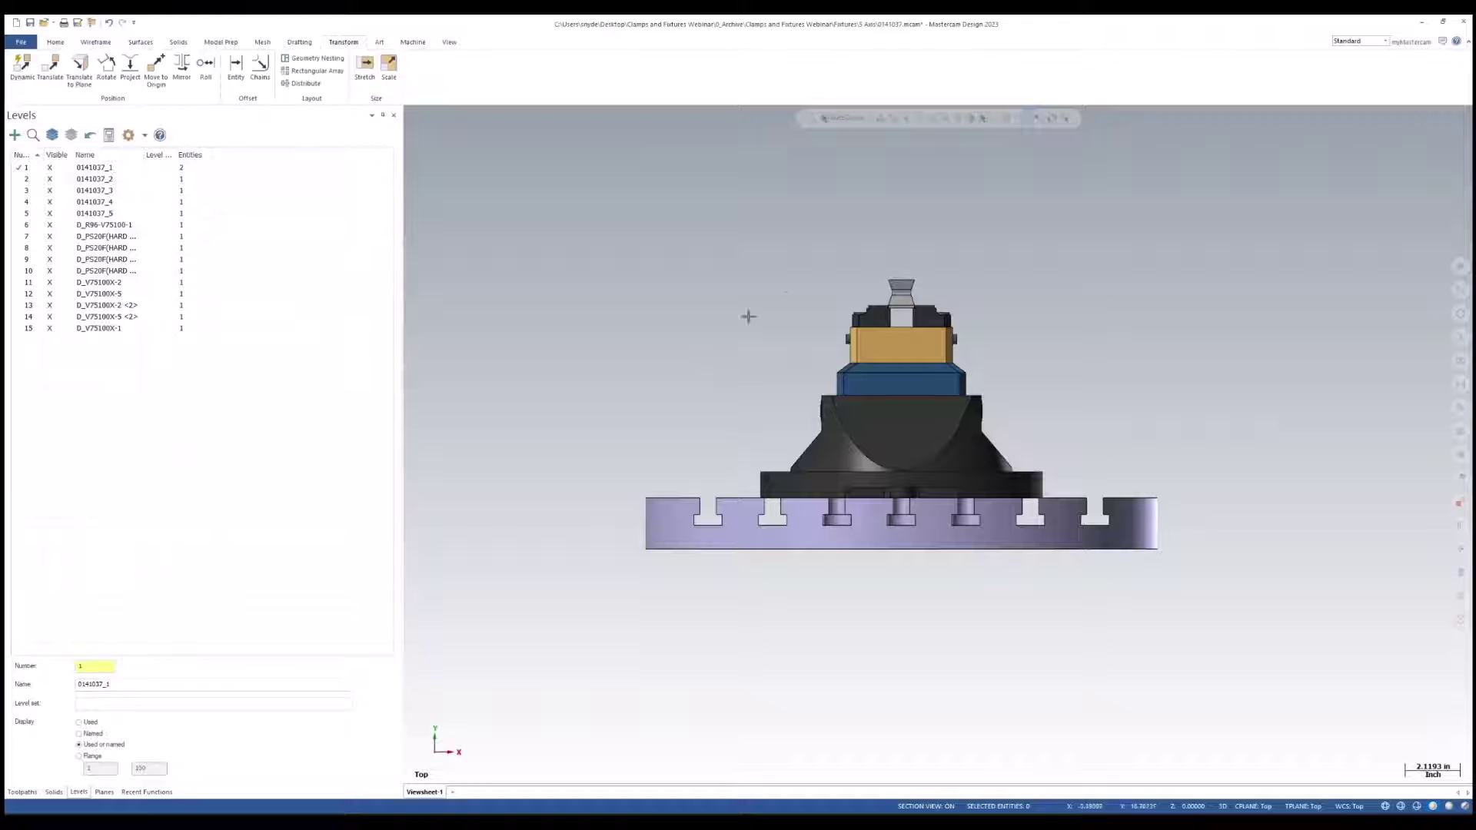
pyautogui.moveTo(982, 284); pyautogui.dragTo(945, 539, button='middle')
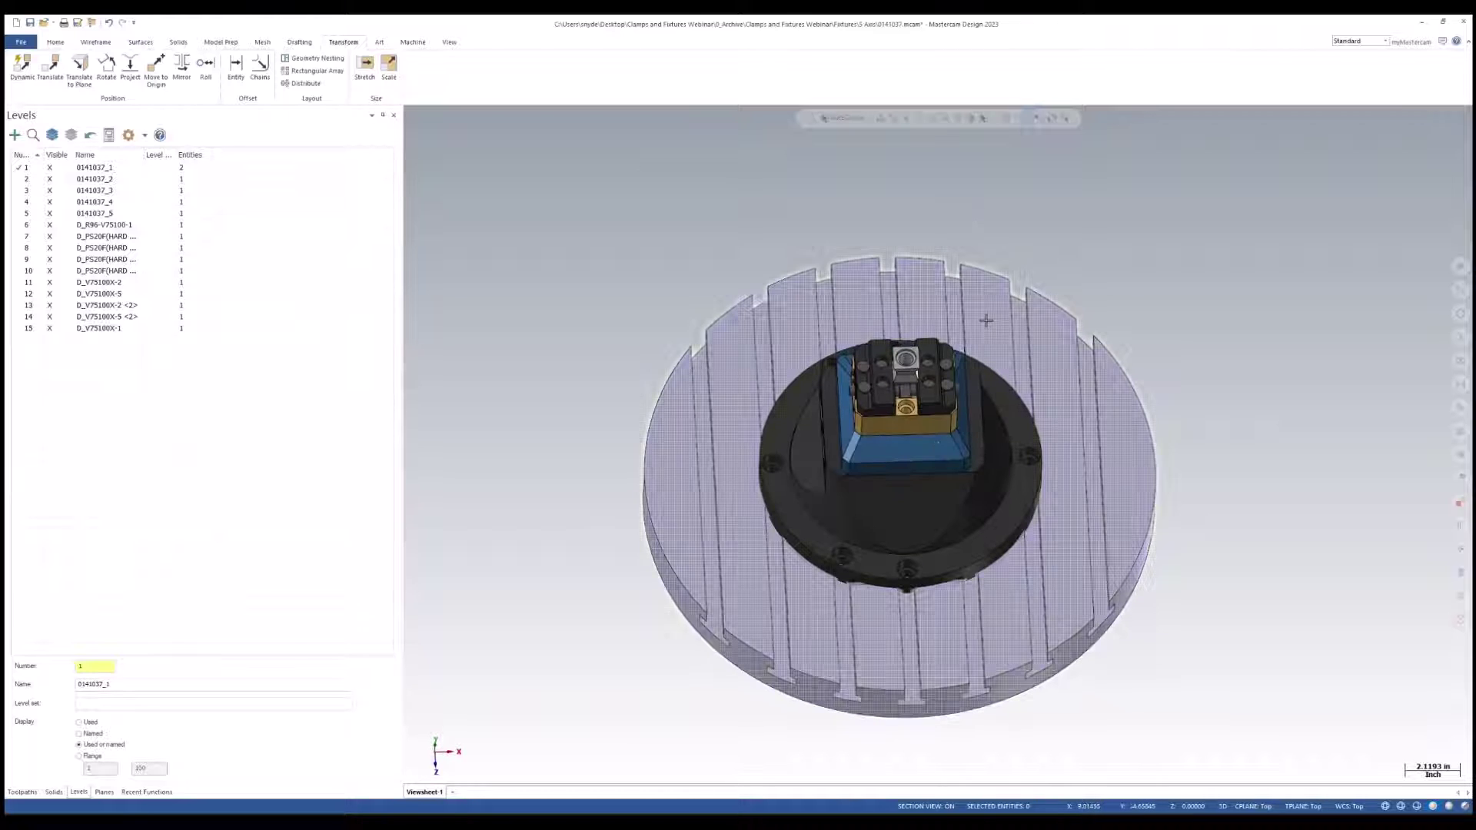
# - Create a new plane from the part's top face, cycling to the desired orientation
pyautogui.click(105, 792)
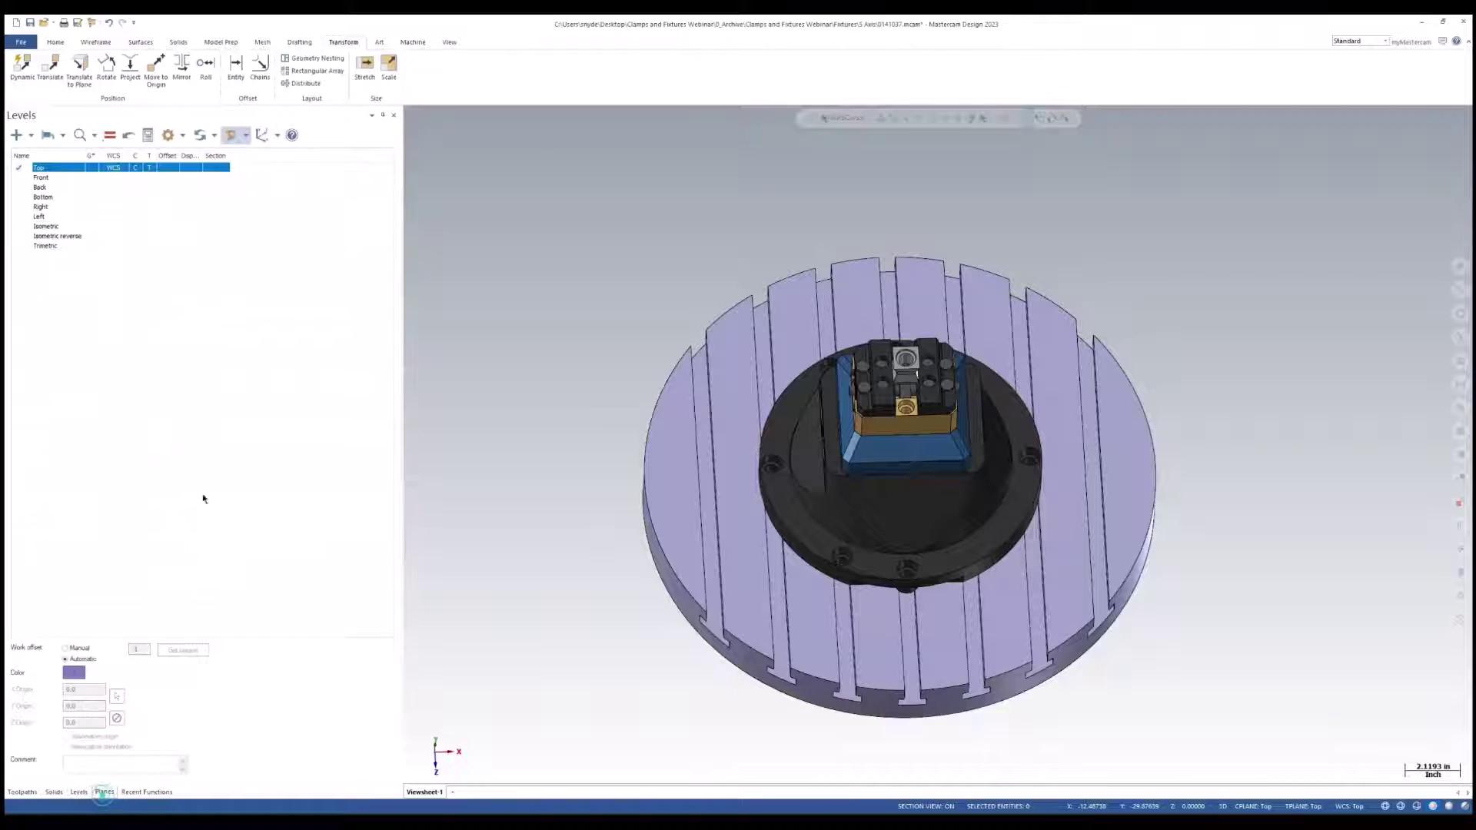
pyautogui.click(31, 137)
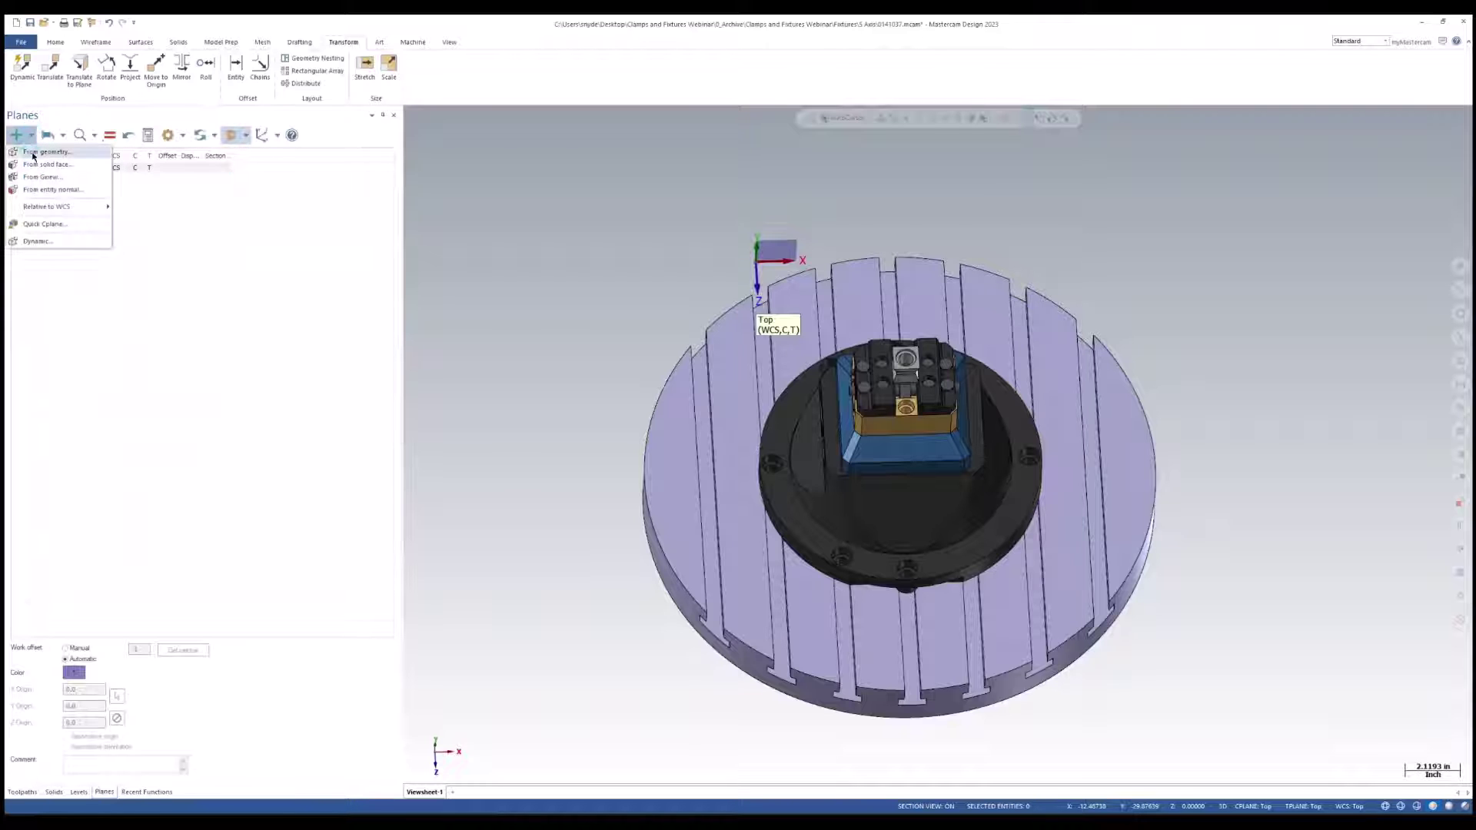
pyautogui.click(35, 163)
pyautogui.scroll(5, 846, 377)
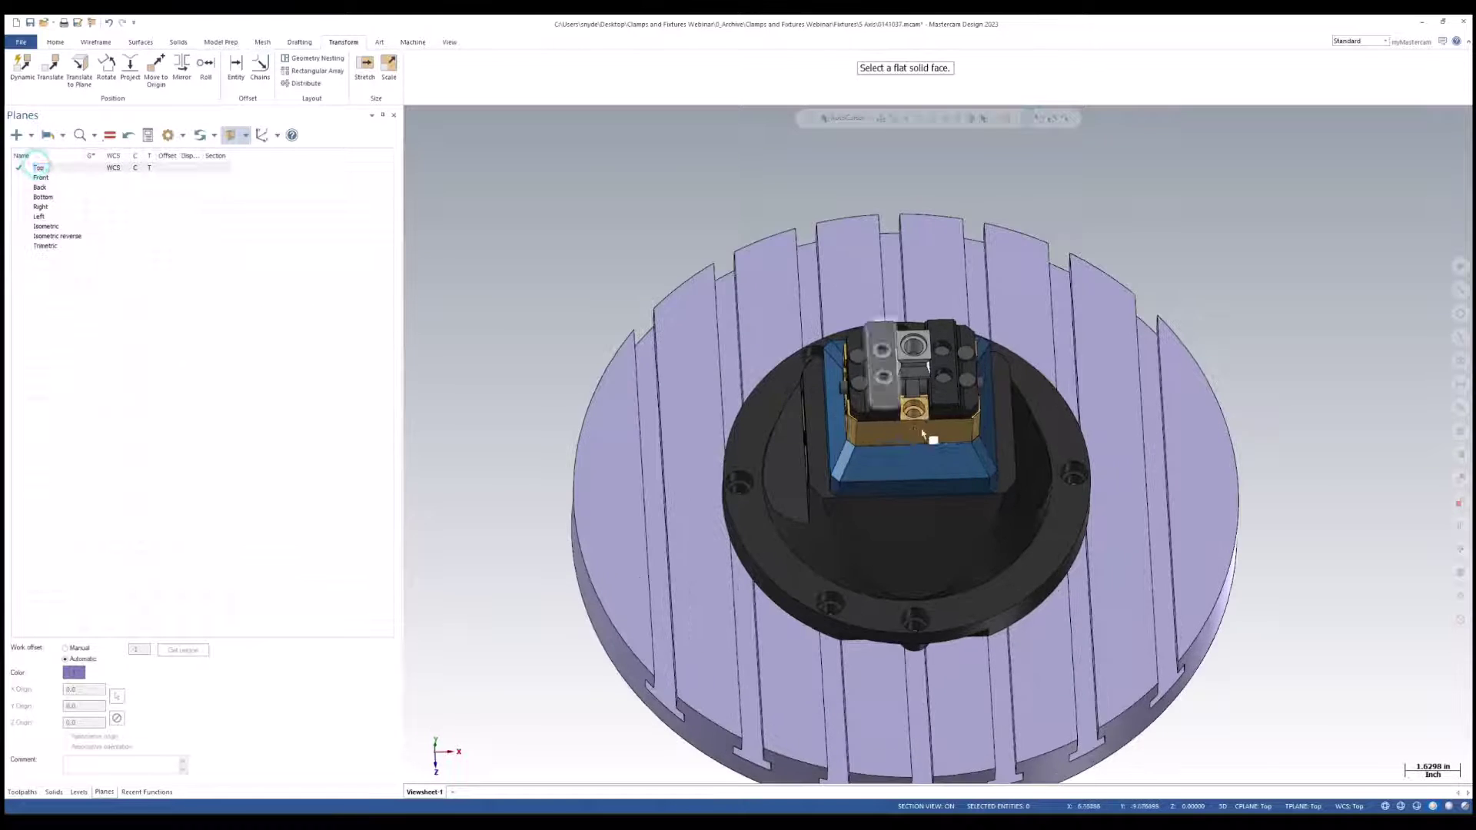
pyautogui.click(928, 305)
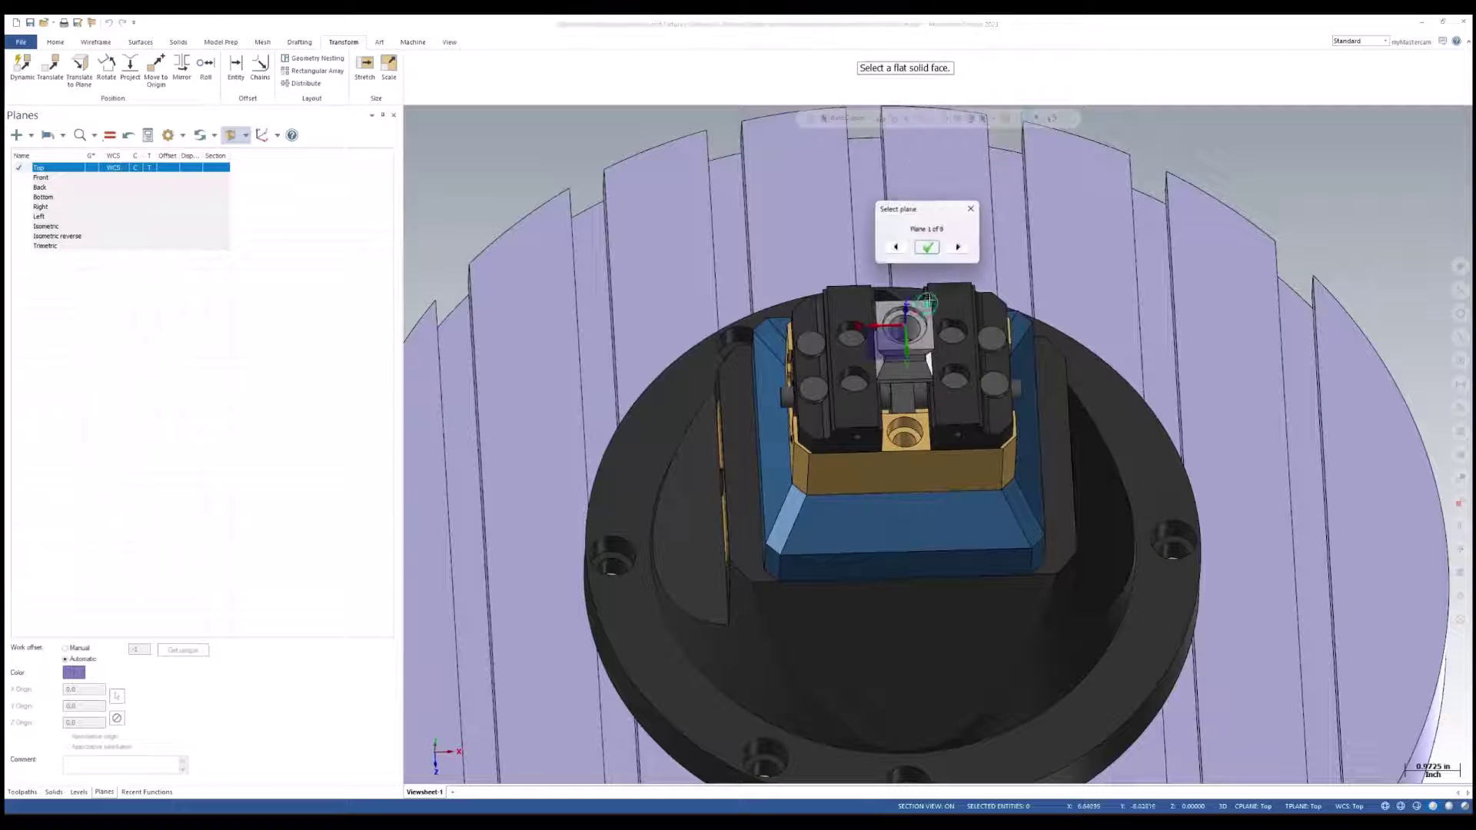
pyautogui.click(967, 248)
pyautogui.click(967, 247)
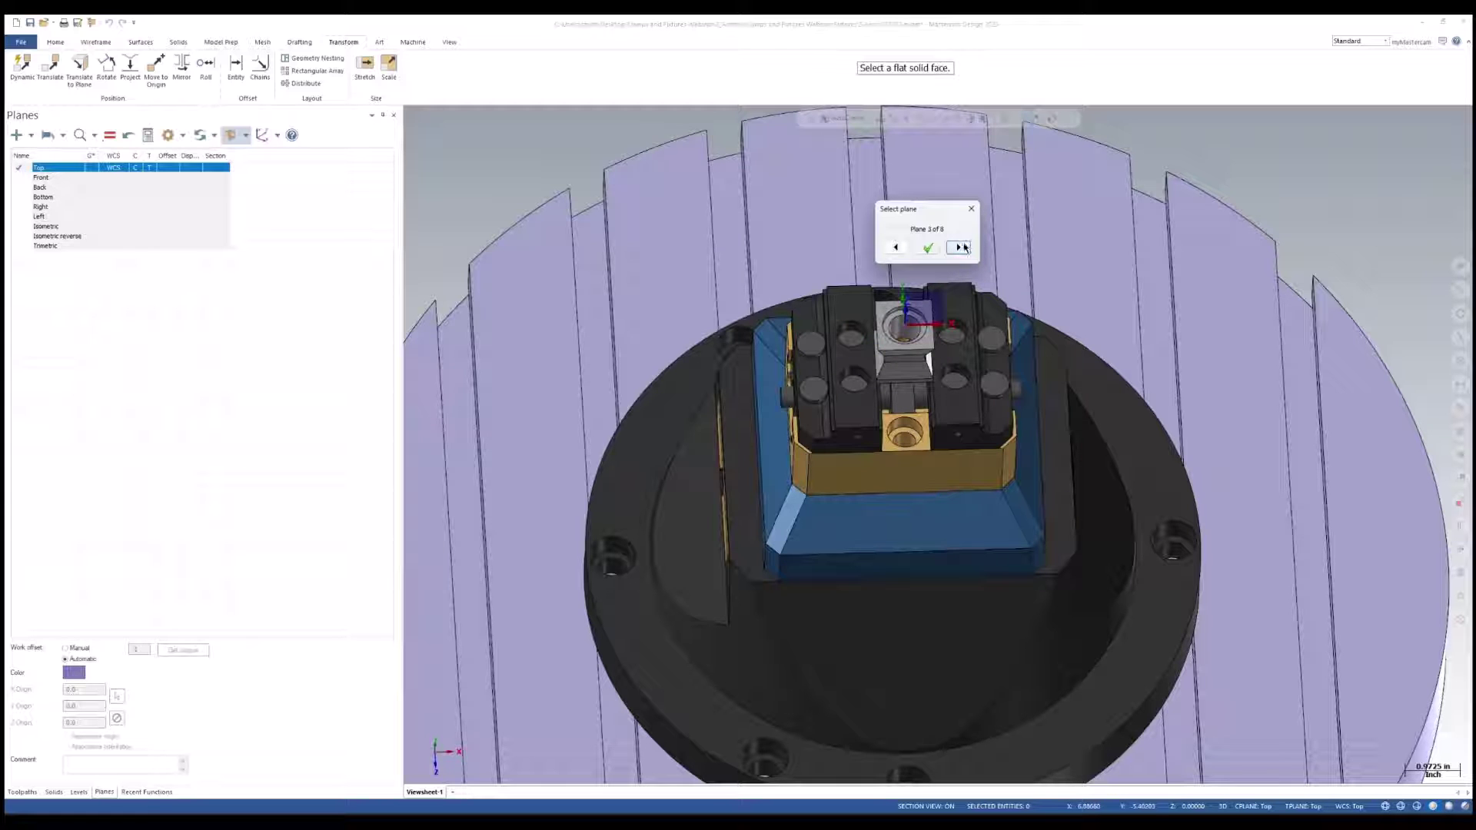
pyautogui.click(927, 247)
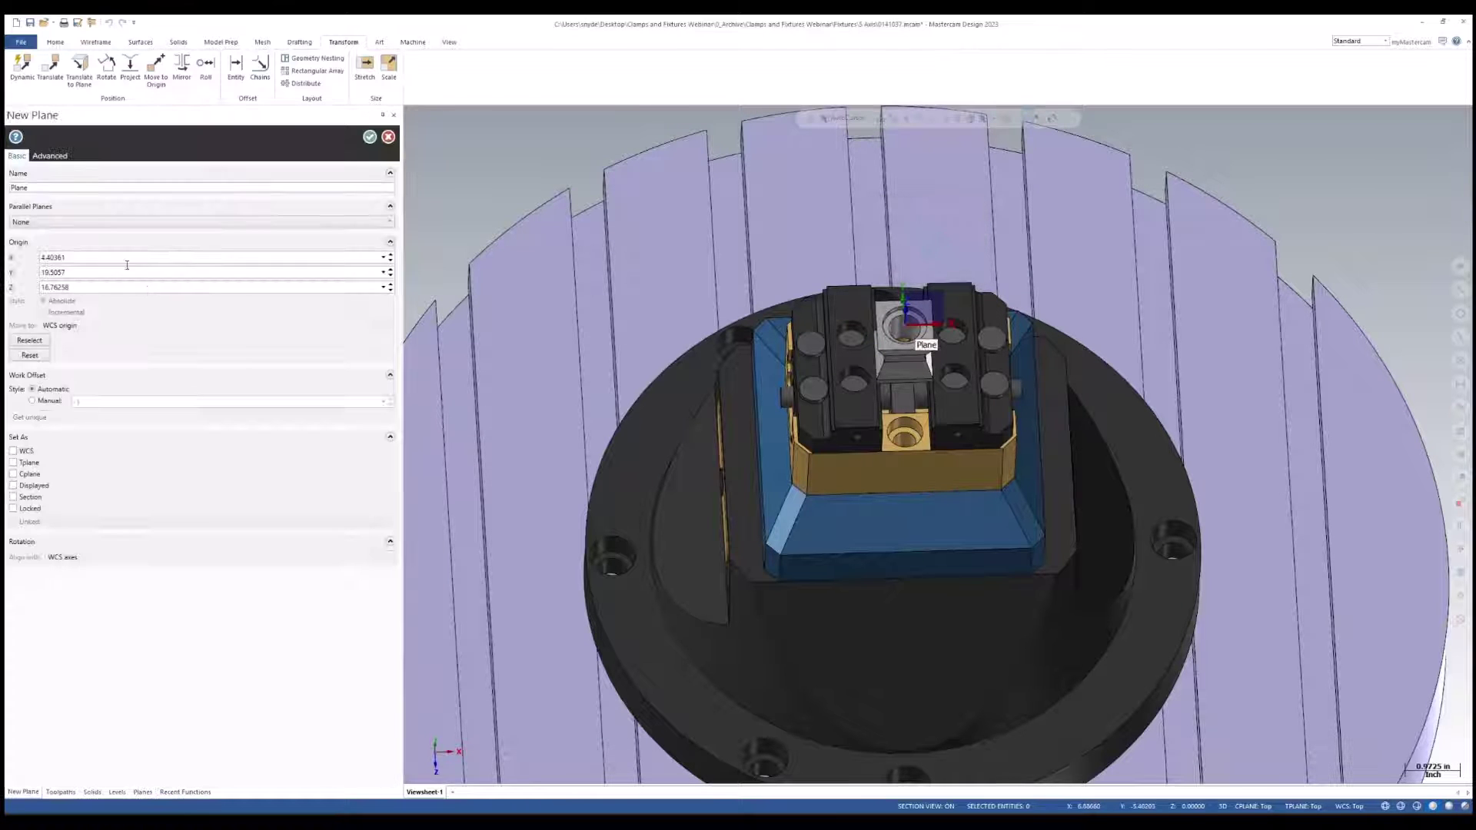
# - Name the plane 'g54 TC' with a manual work offset and make it the active plane
pyautogui.doubleClick(85, 187)
pyautogui.write('g')
pyautogui.write('54 TC')
pyautogui.click(36, 401)
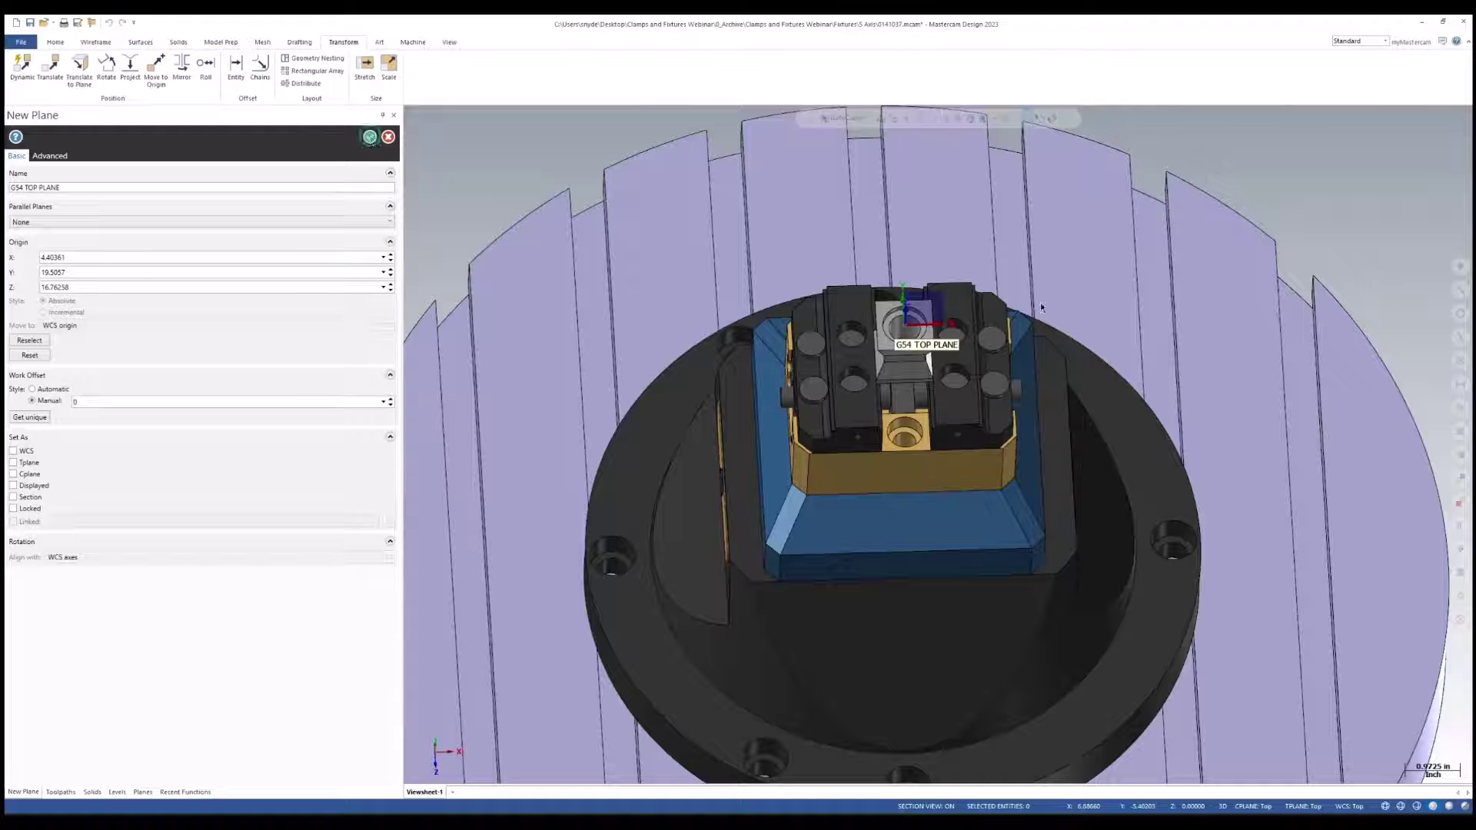
pyautogui.click(370, 137)
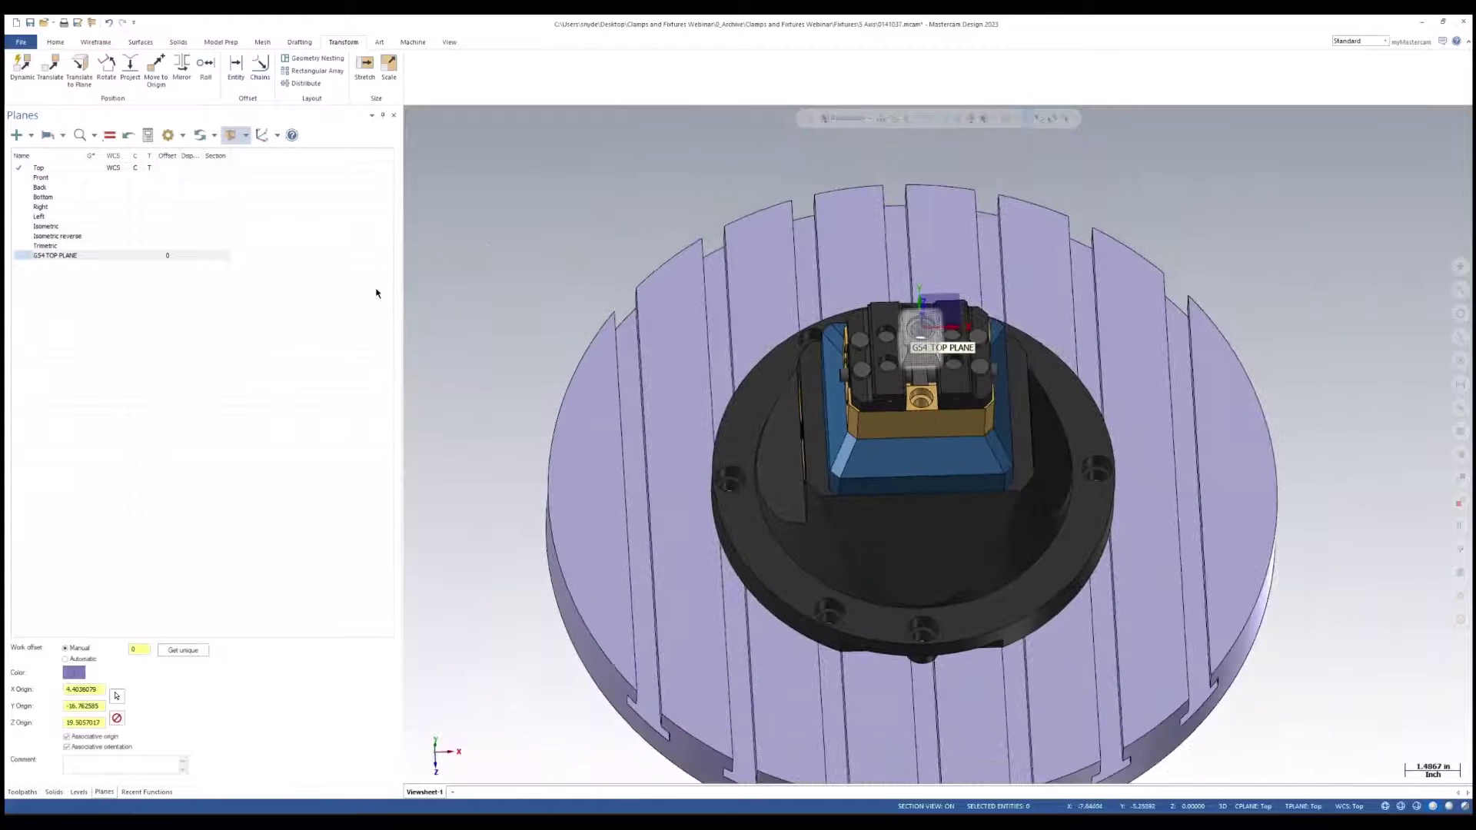
pyautogui.click(110, 256)
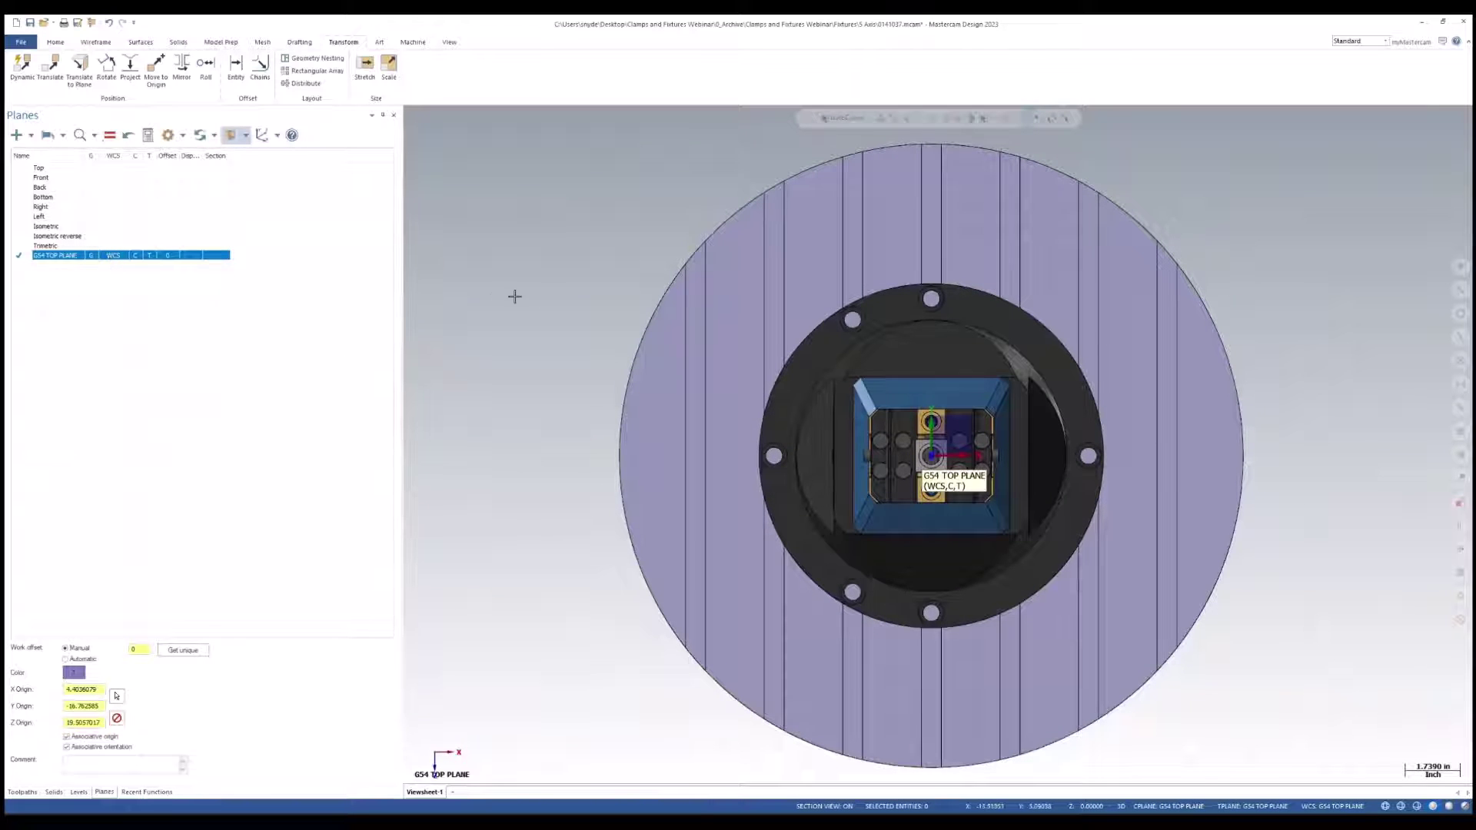
# - Hide everything except the flange and vise fixture solids, then view them in isometric
pyautogui.moveTo(636, 263); pyautogui.dragTo(1376, 638)
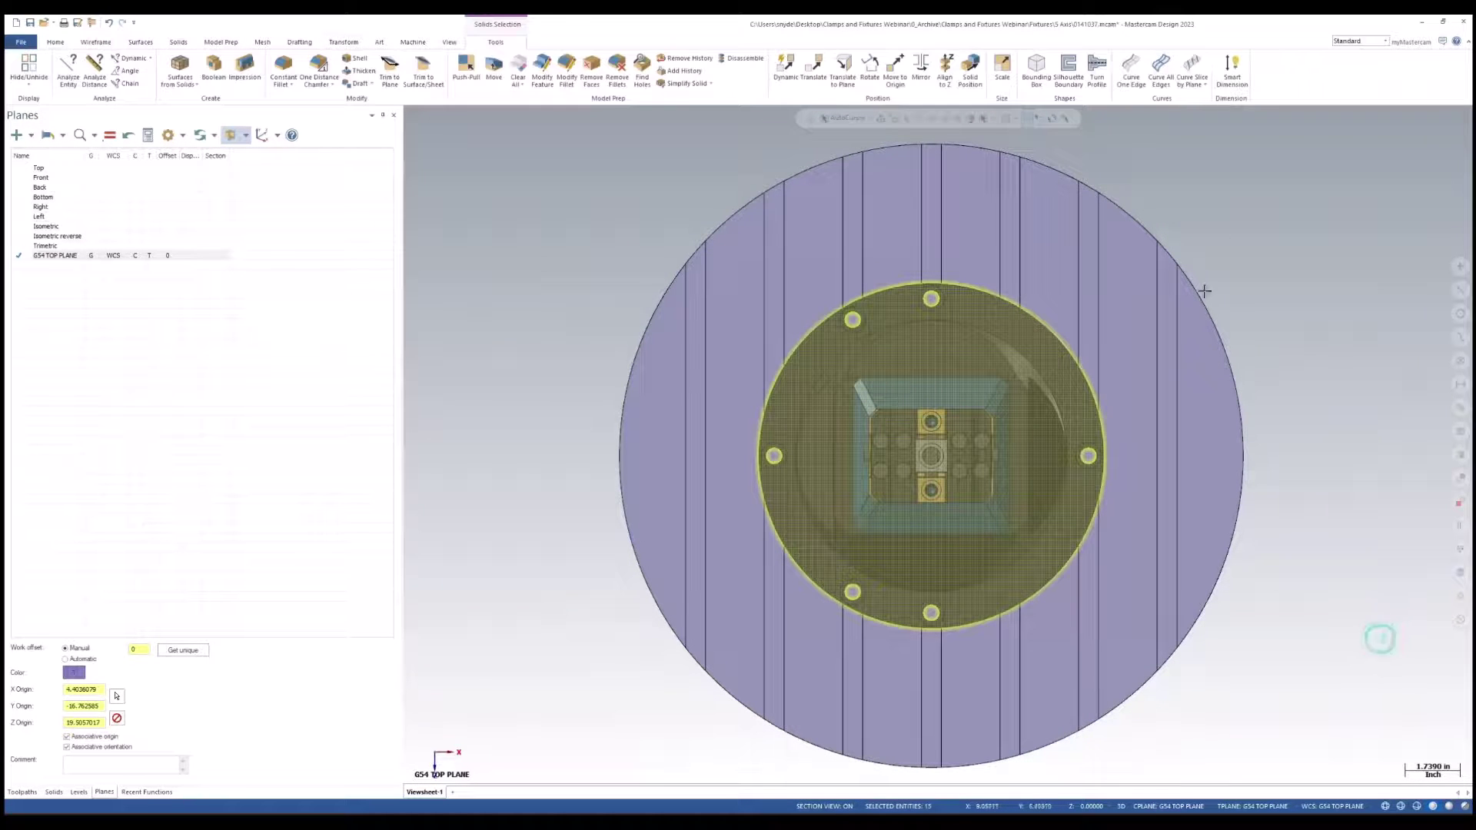
pyautogui.hotkey('alt', 'e')
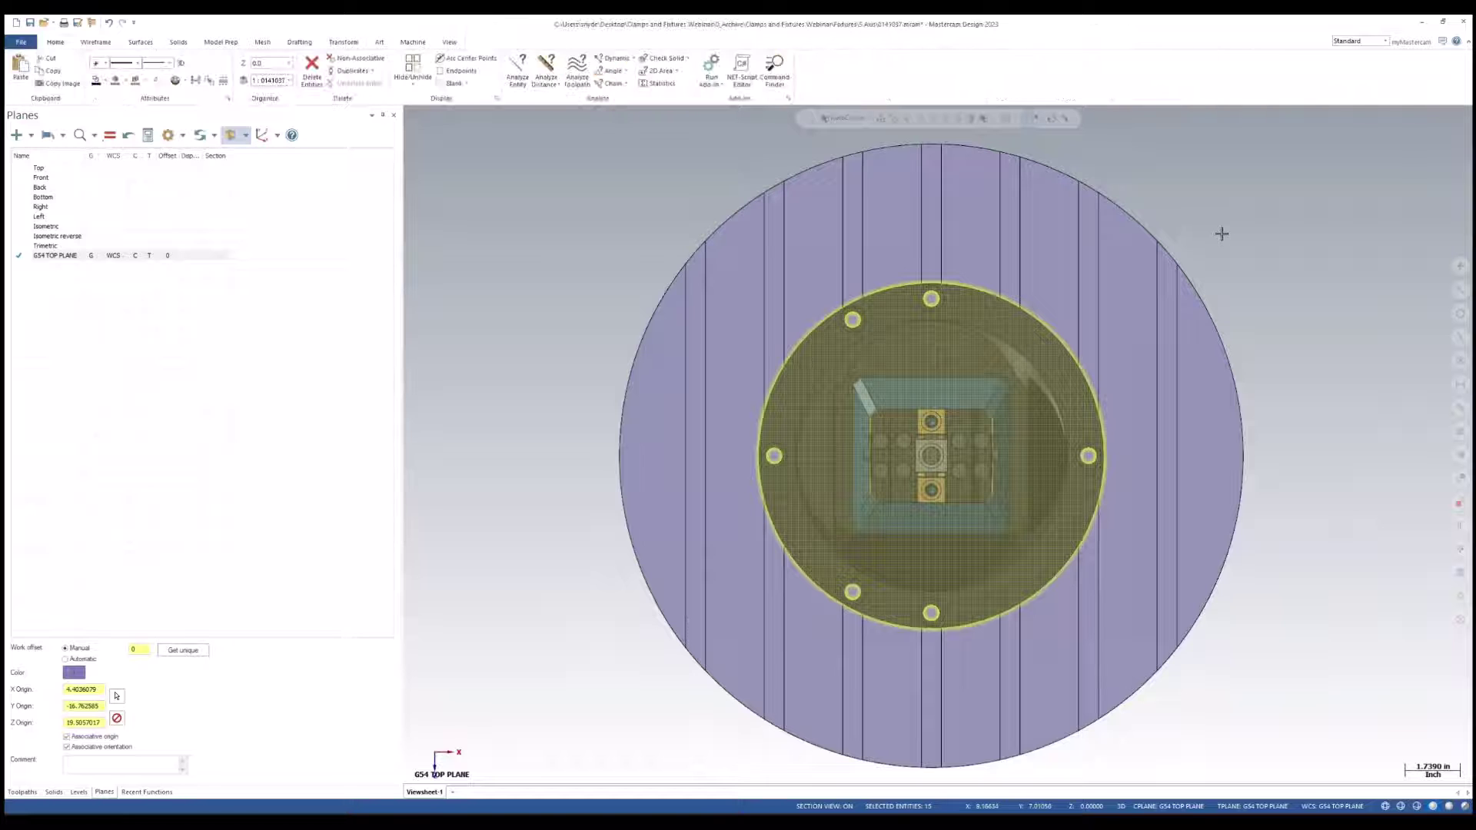
pyautogui.rightClick(1075, 240)
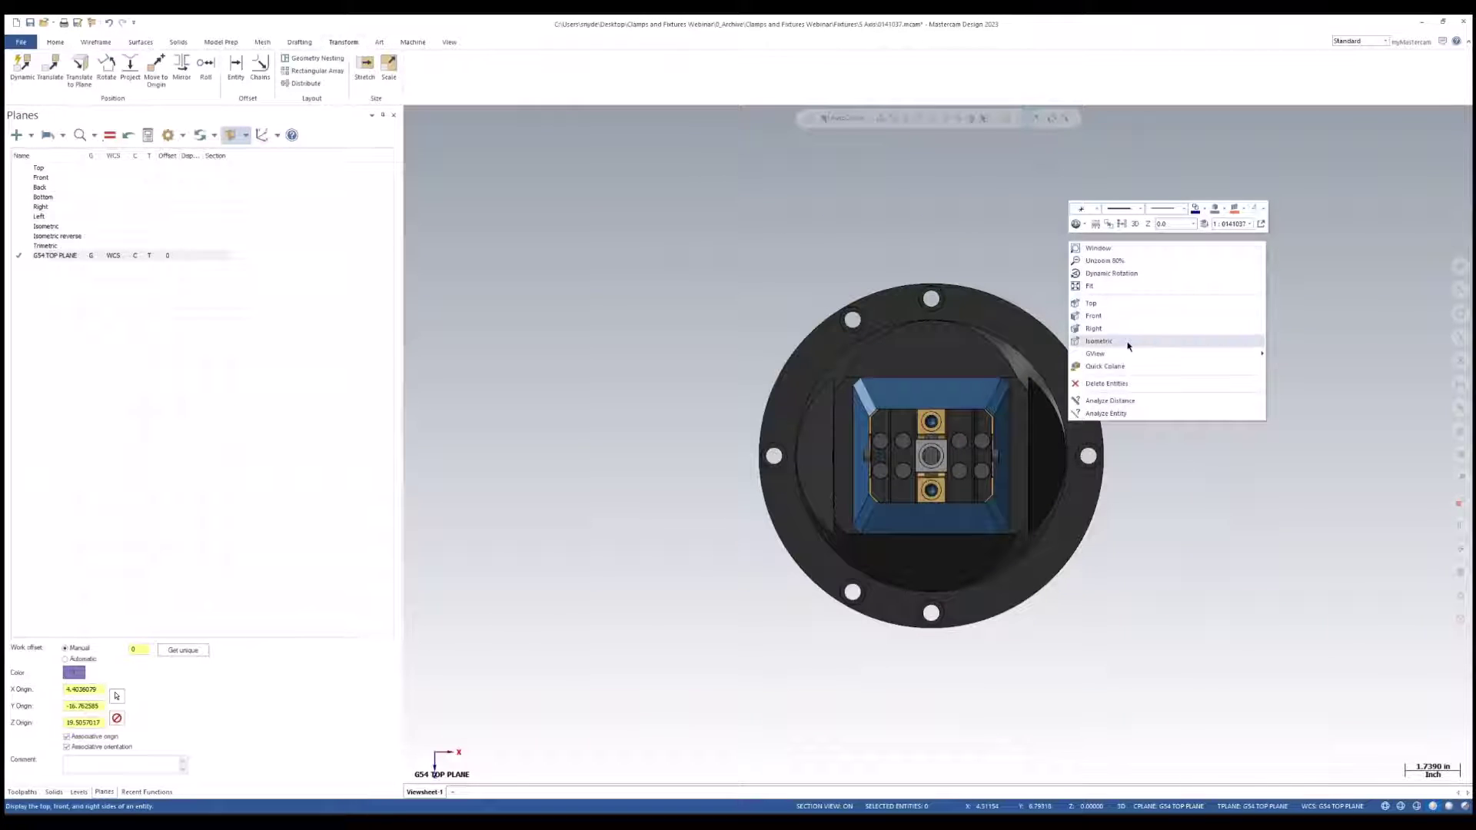
pyautogui.click(1127, 341)
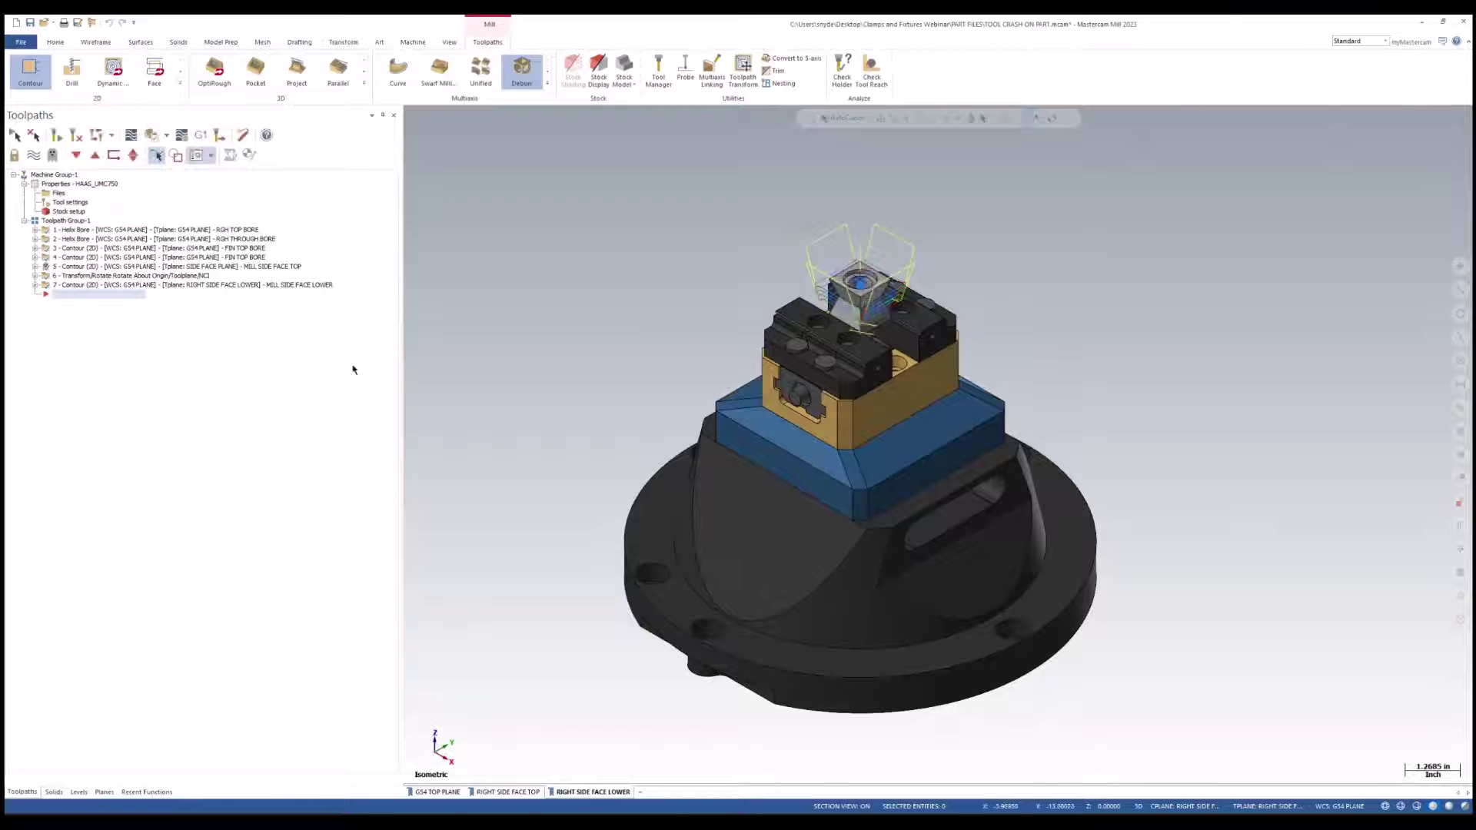
pyautogui.click(152, 135)
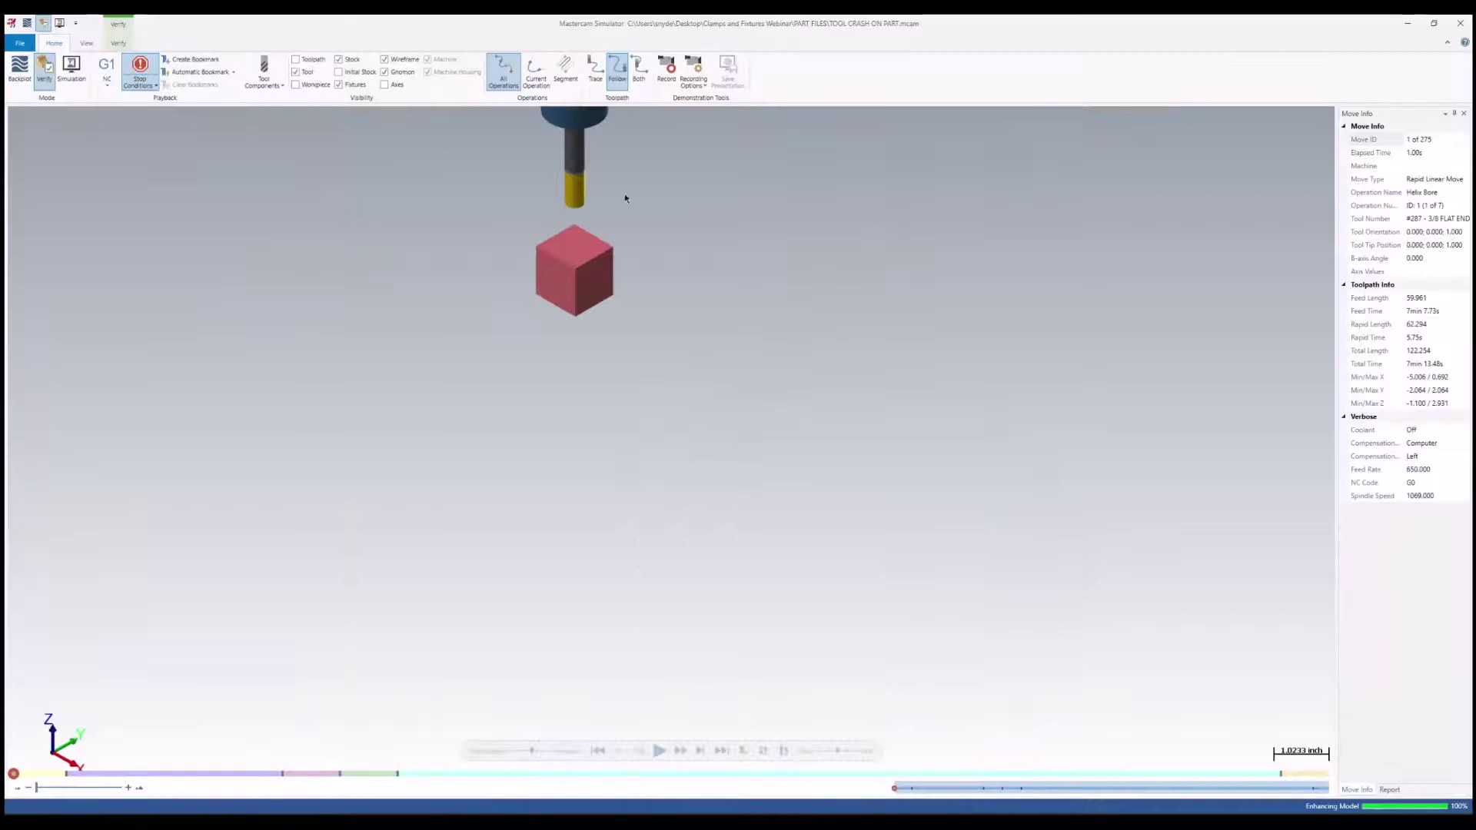
pyautogui.click(1445, 28)
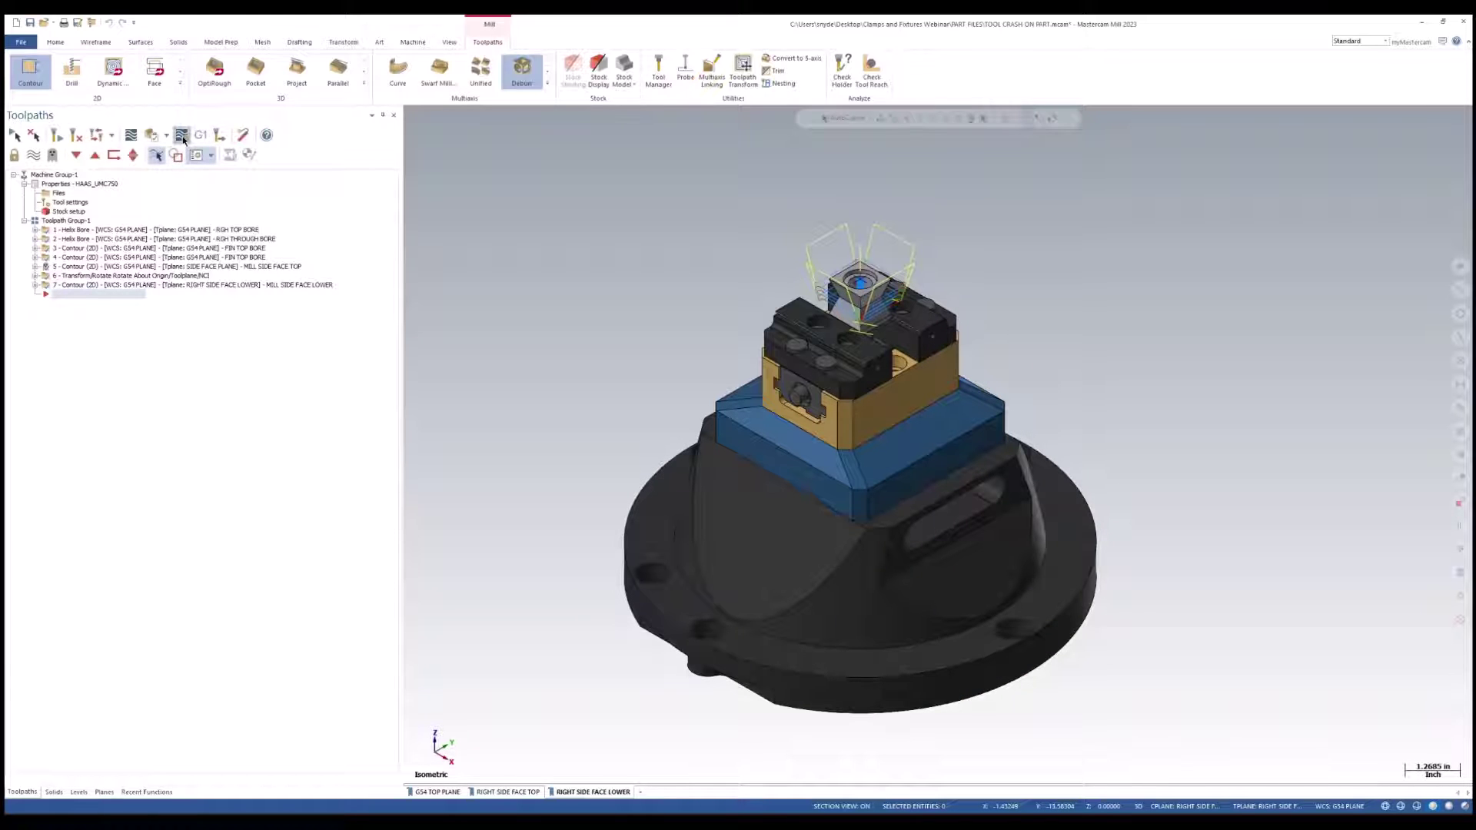
# - Enable Fixtures from Levels in the Simulator Options and accept the dialog
pyautogui.click(182, 136)
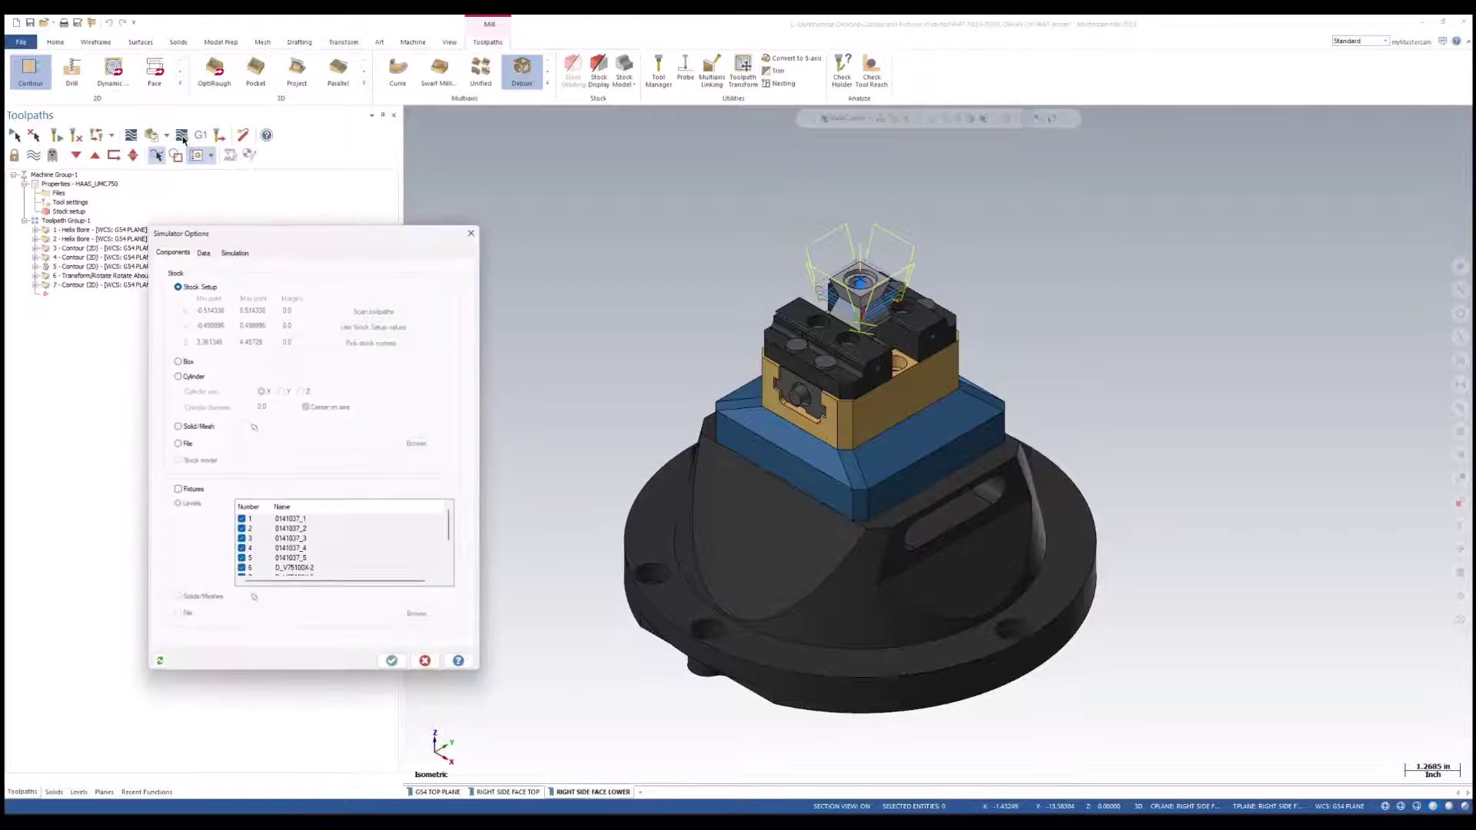
pyautogui.click(179, 490)
pyautogui.scroll(-1, 450, 536)
pyautogui.moveTo(450, 536)
pyautogui.mouseDown()
pyautogui.moveTo(450, 565)
pyautogui.moveTo(449, 529)
pyautogui.mouseUp()
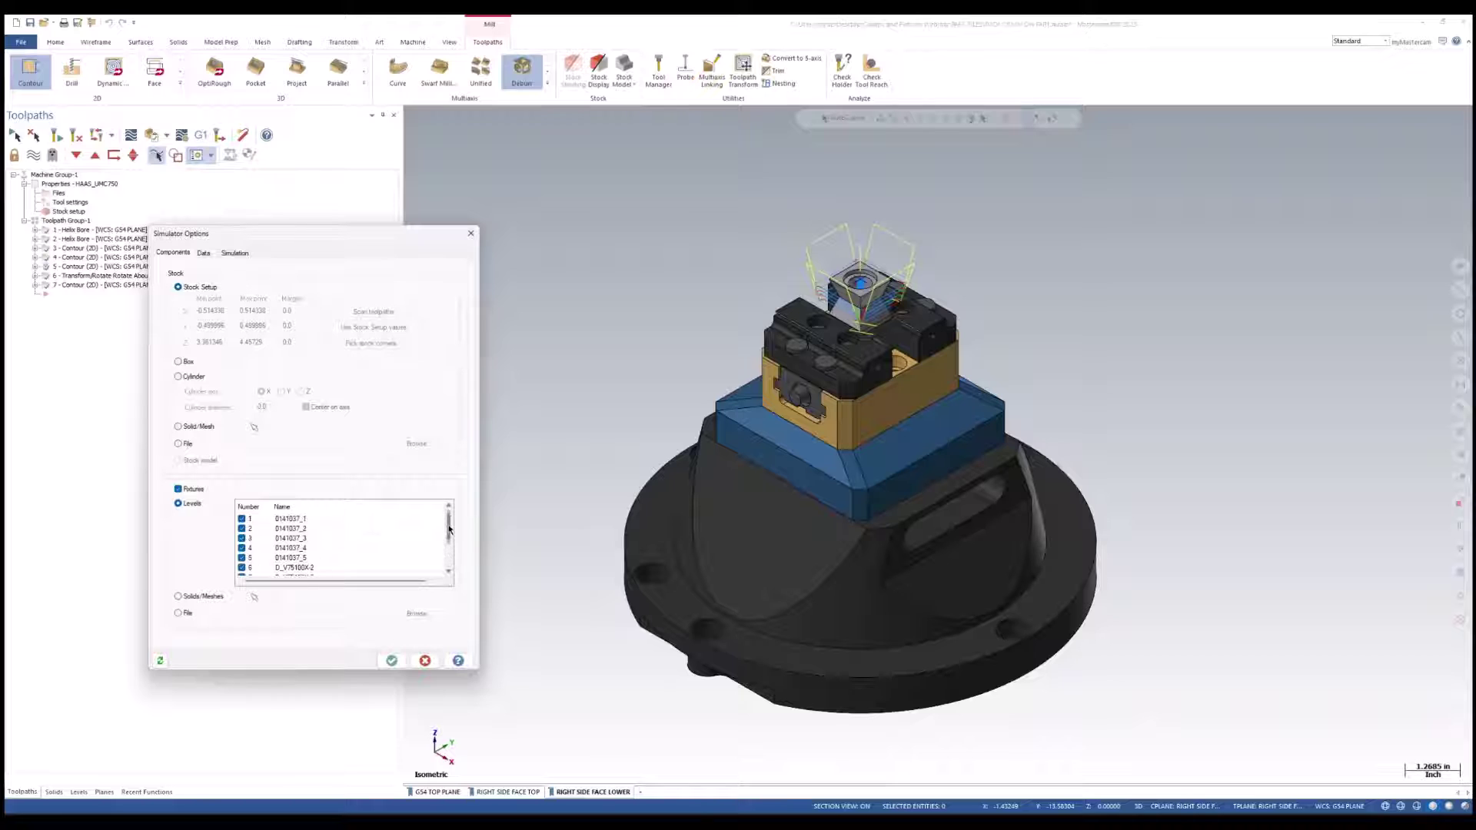
pyautogui.click(392, 660)
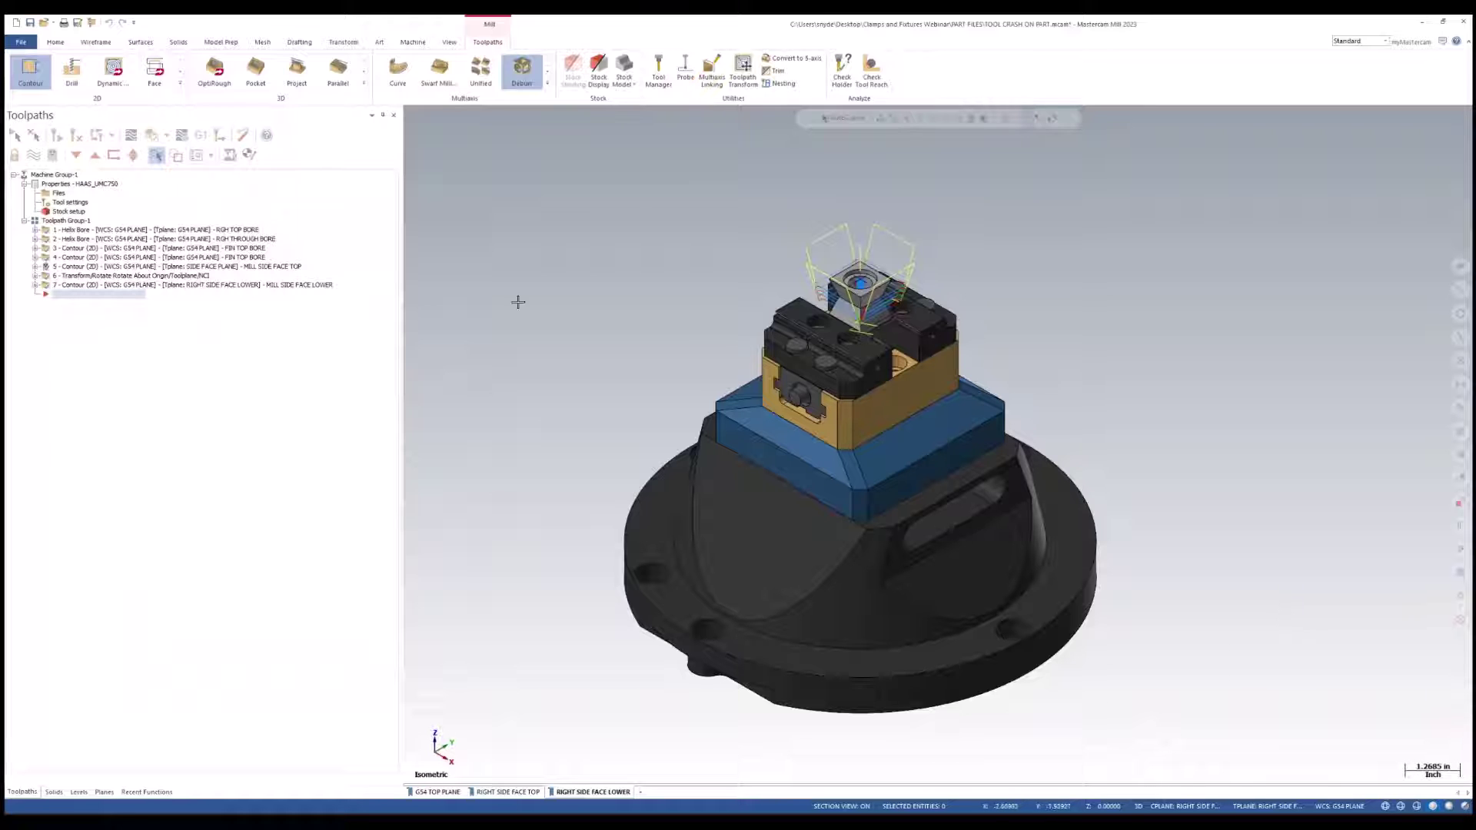
# - Verify the toolpaths with fixtures, keeping Collision as a stop condition, and play the simulation
pyautogui.click(151, 135)
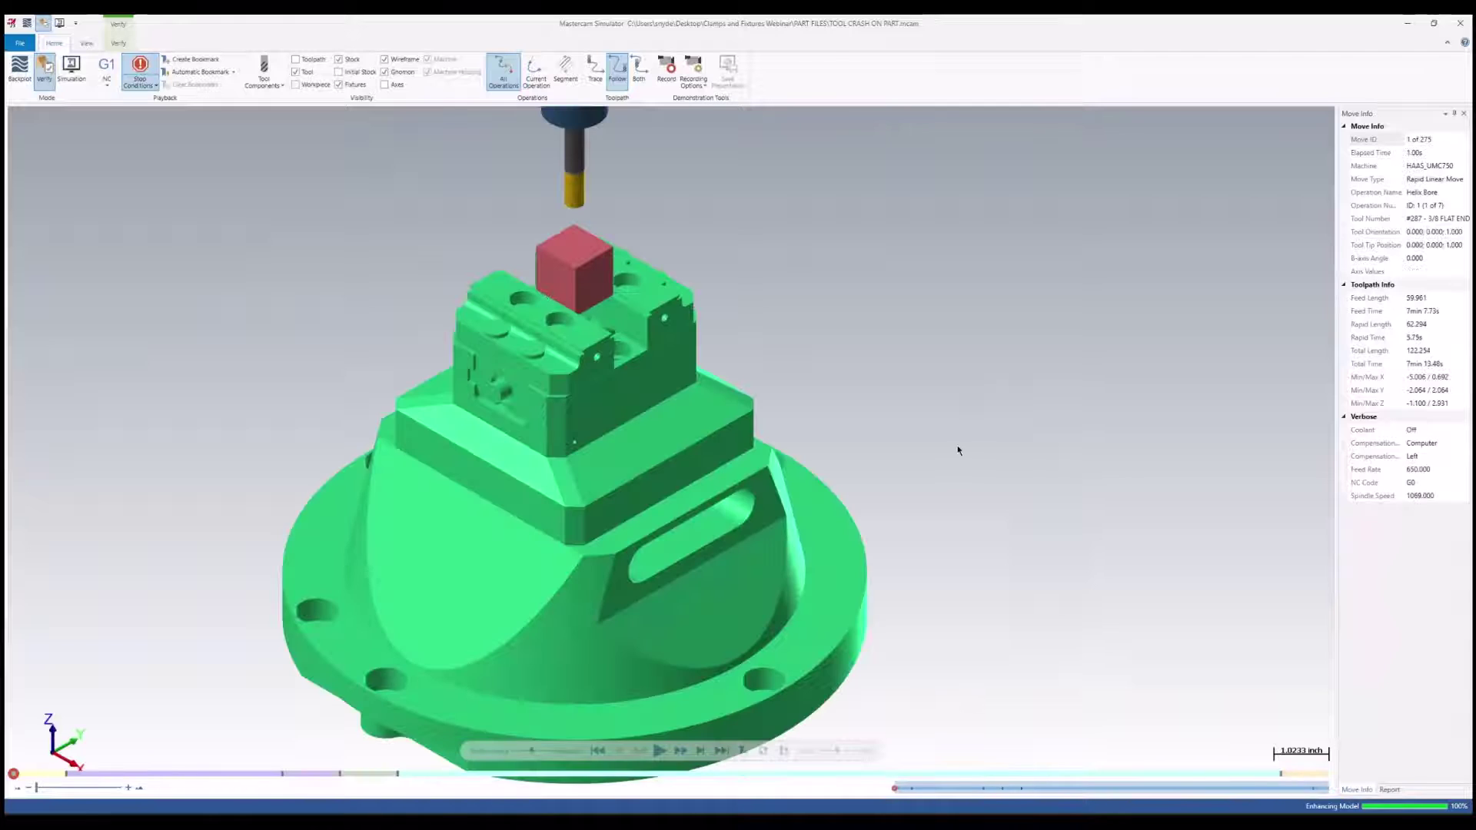
pyautogui.scroll(-1, 958, 450)
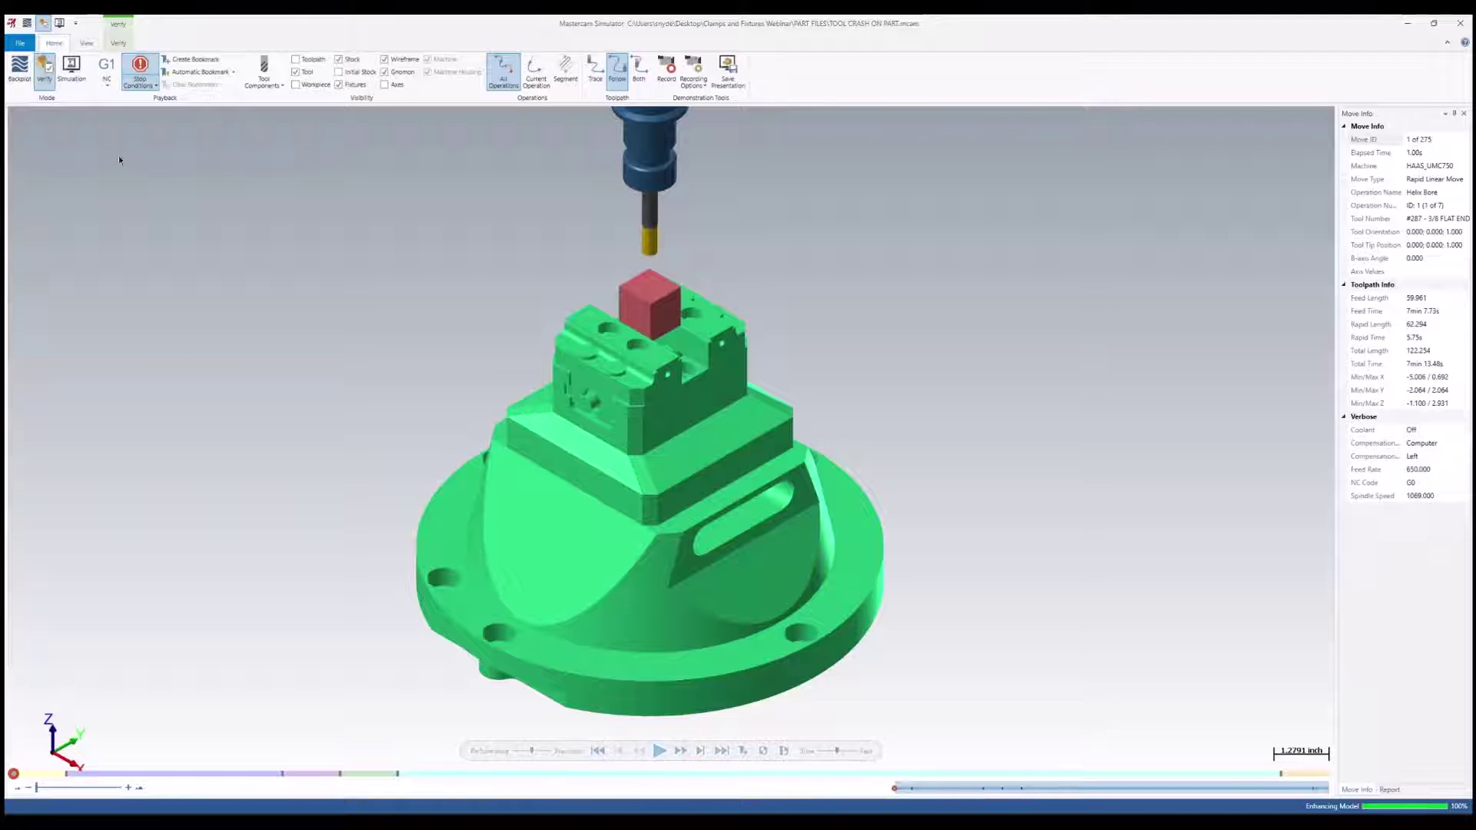
pyautogui.click(156, 85)
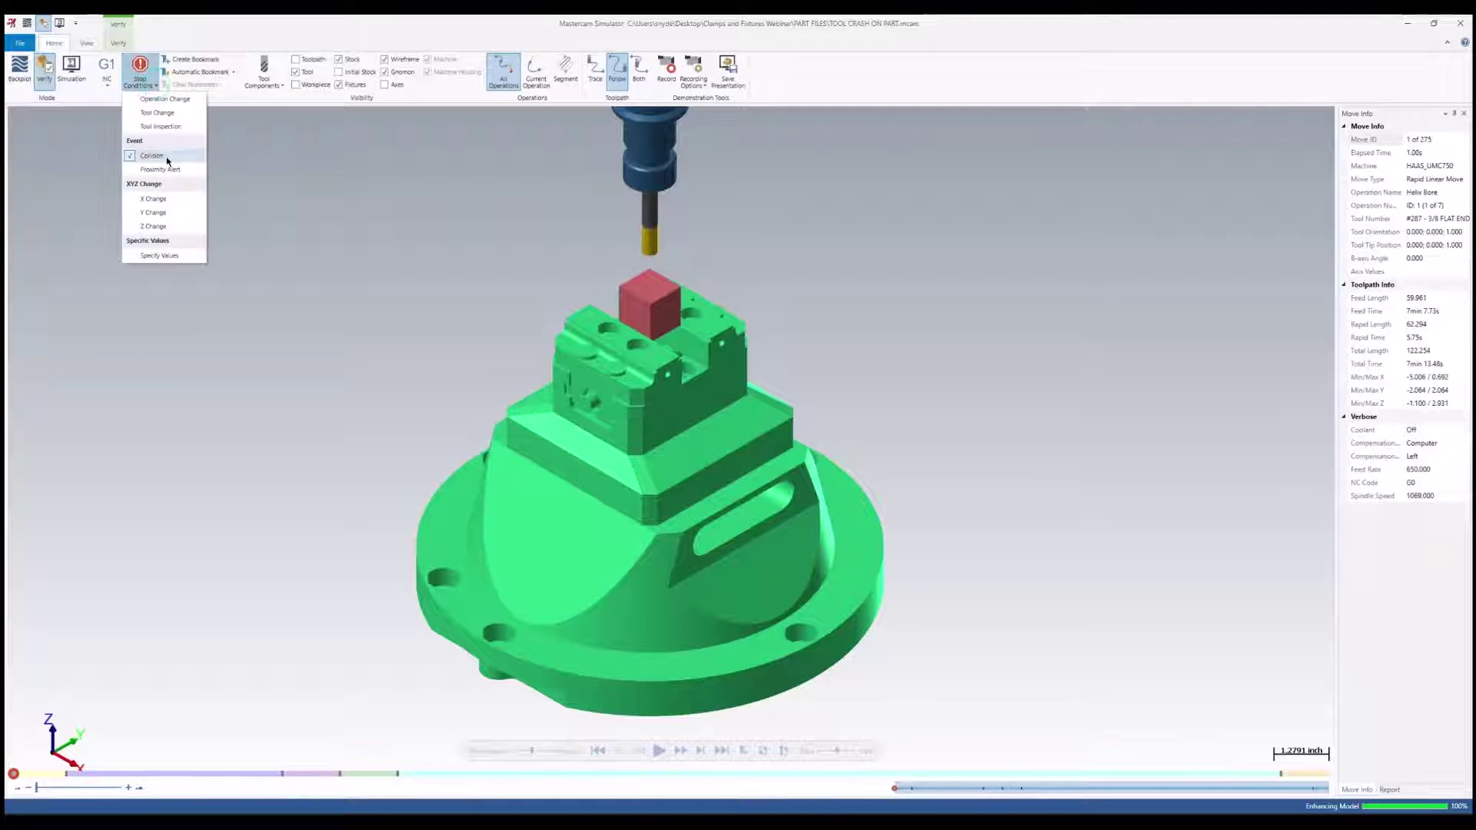
pyautogui.click(385, 232)
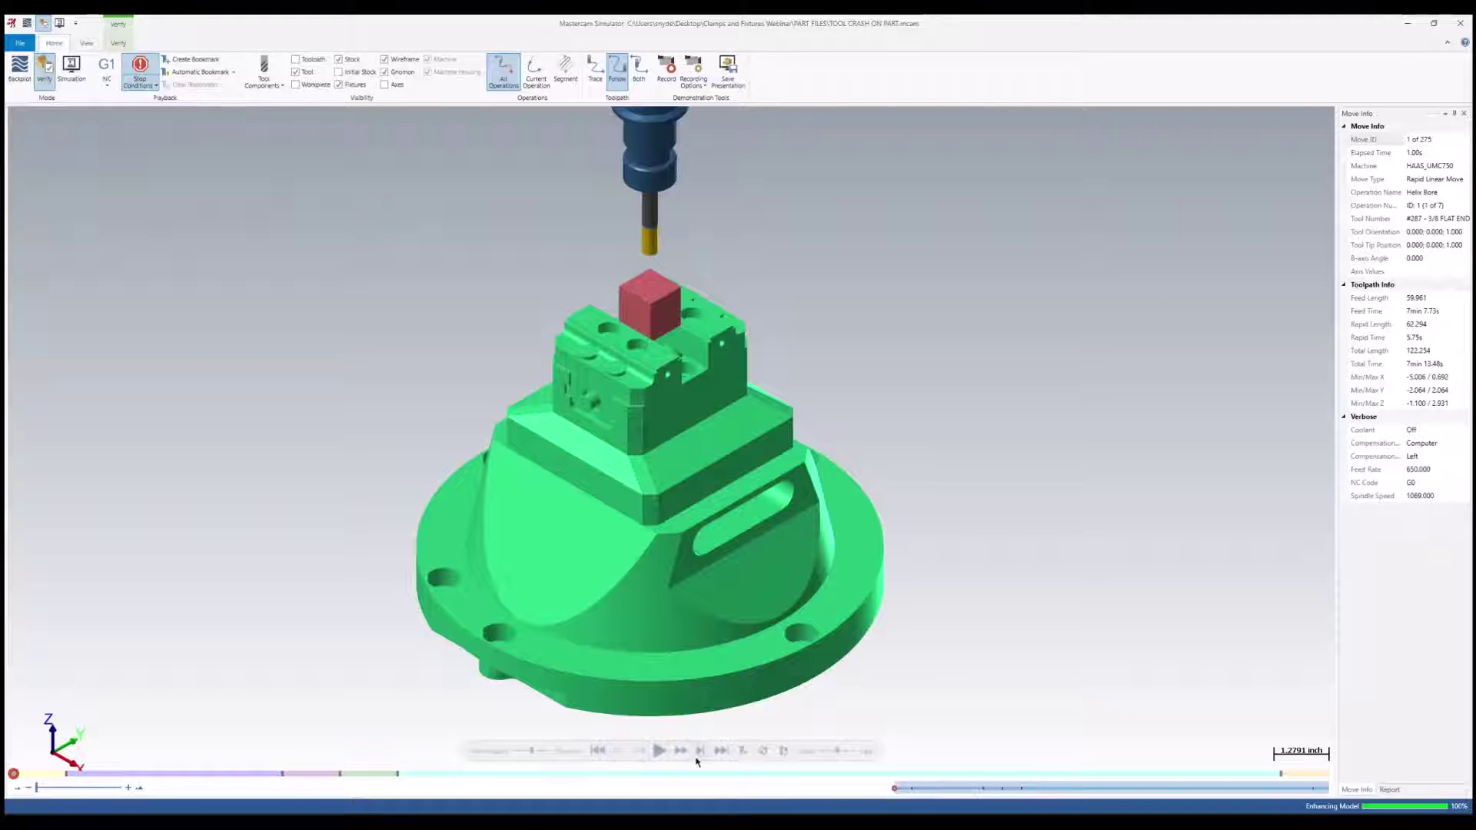
pyautogui.click(661, 752)
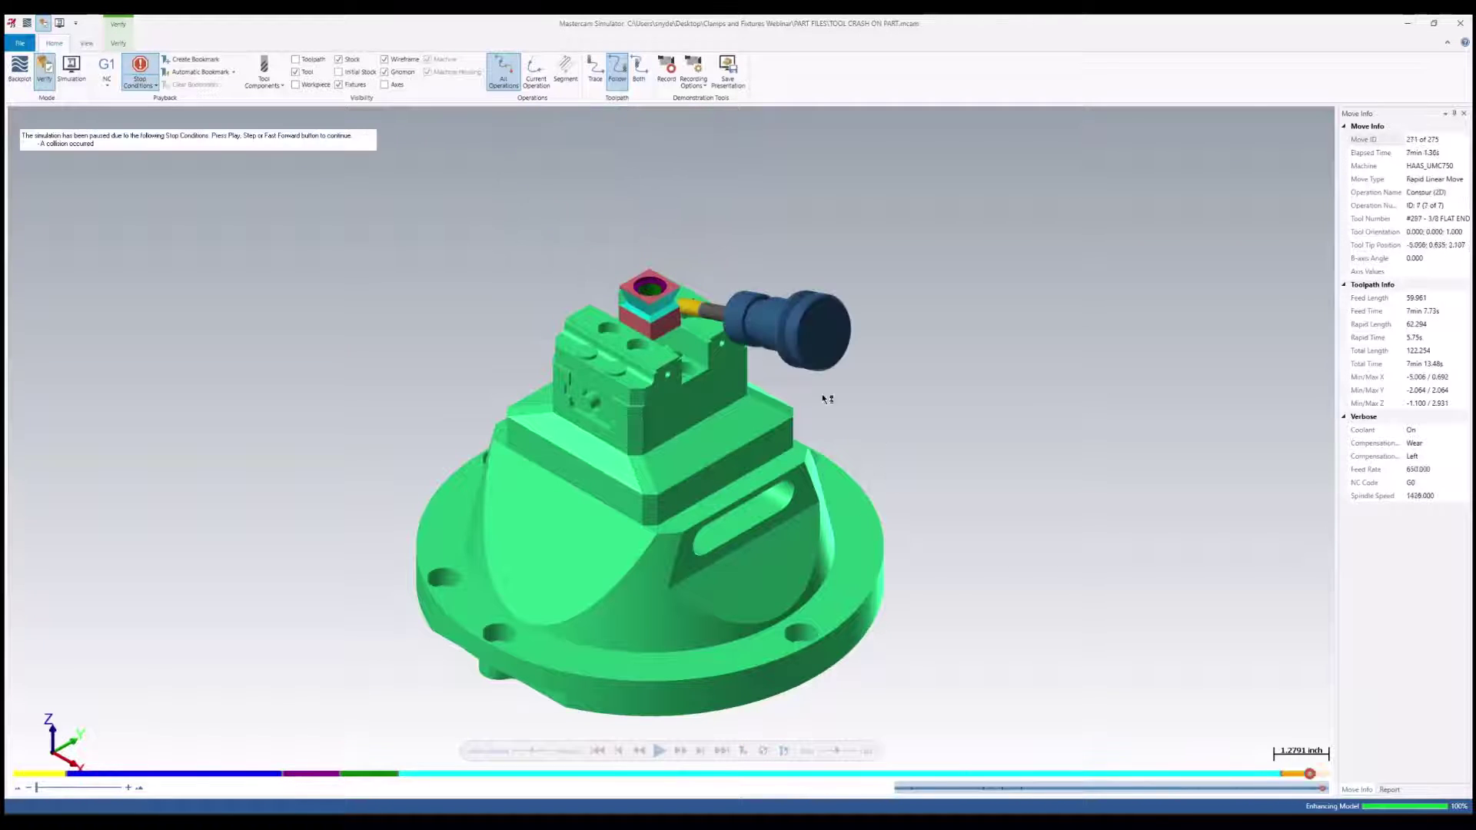
# - Inspect the tool-on-part collision from a closer angle, then close the Simulator
pyautogui.scroll(5, 791, 377)
pyautogui.scroll(2, 750, 301)
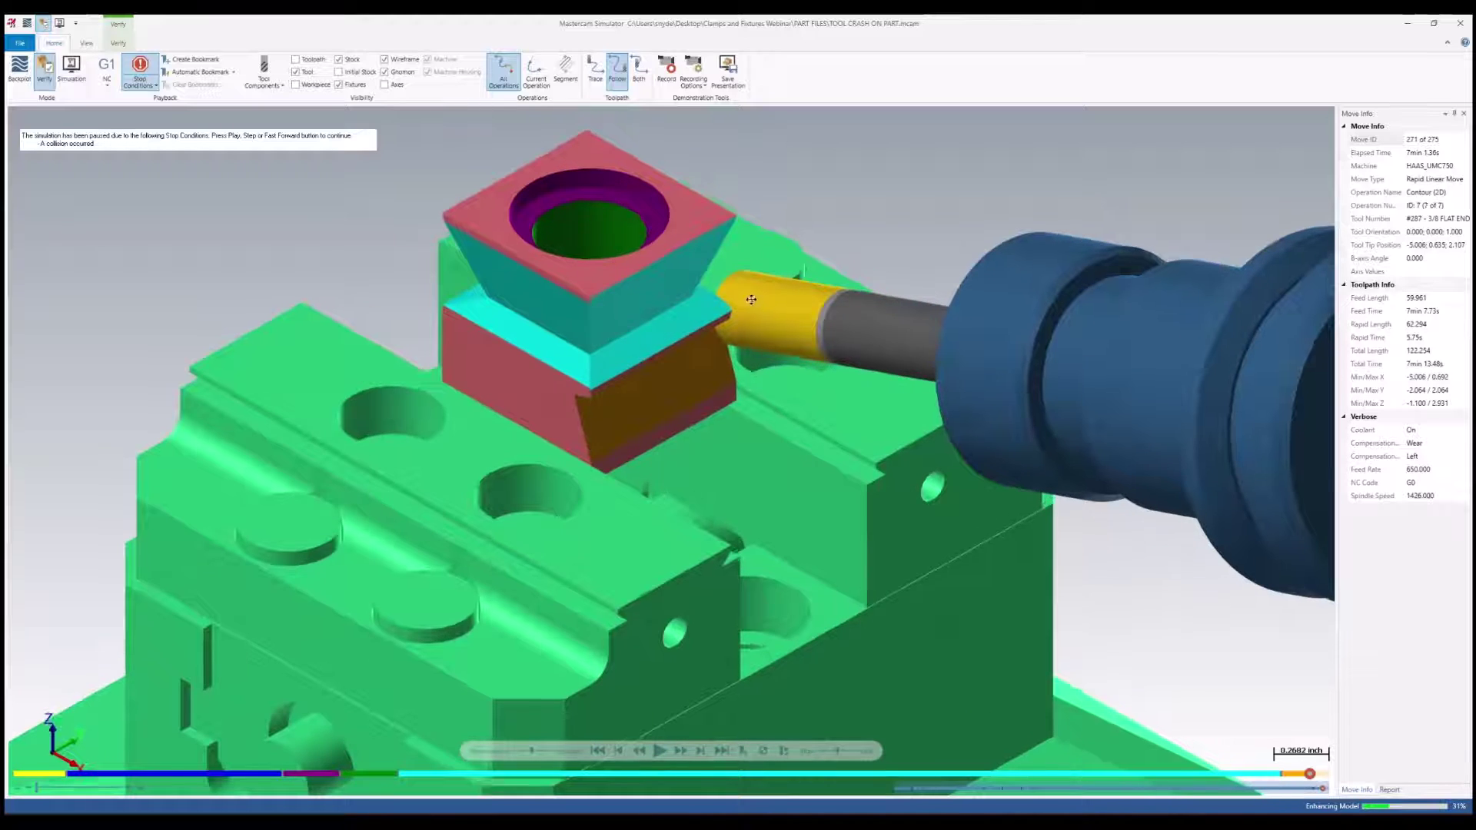
pyautogui.moveTo(752, 302)
pyautogui.mouseDown(button='middle')
pyautogui.moveTo(697, 276)
pyautogui.moveTo(744, 287)
pyautogui.mouseUp(button='middle')
pyautogui.scroll(-8, 681, 298)
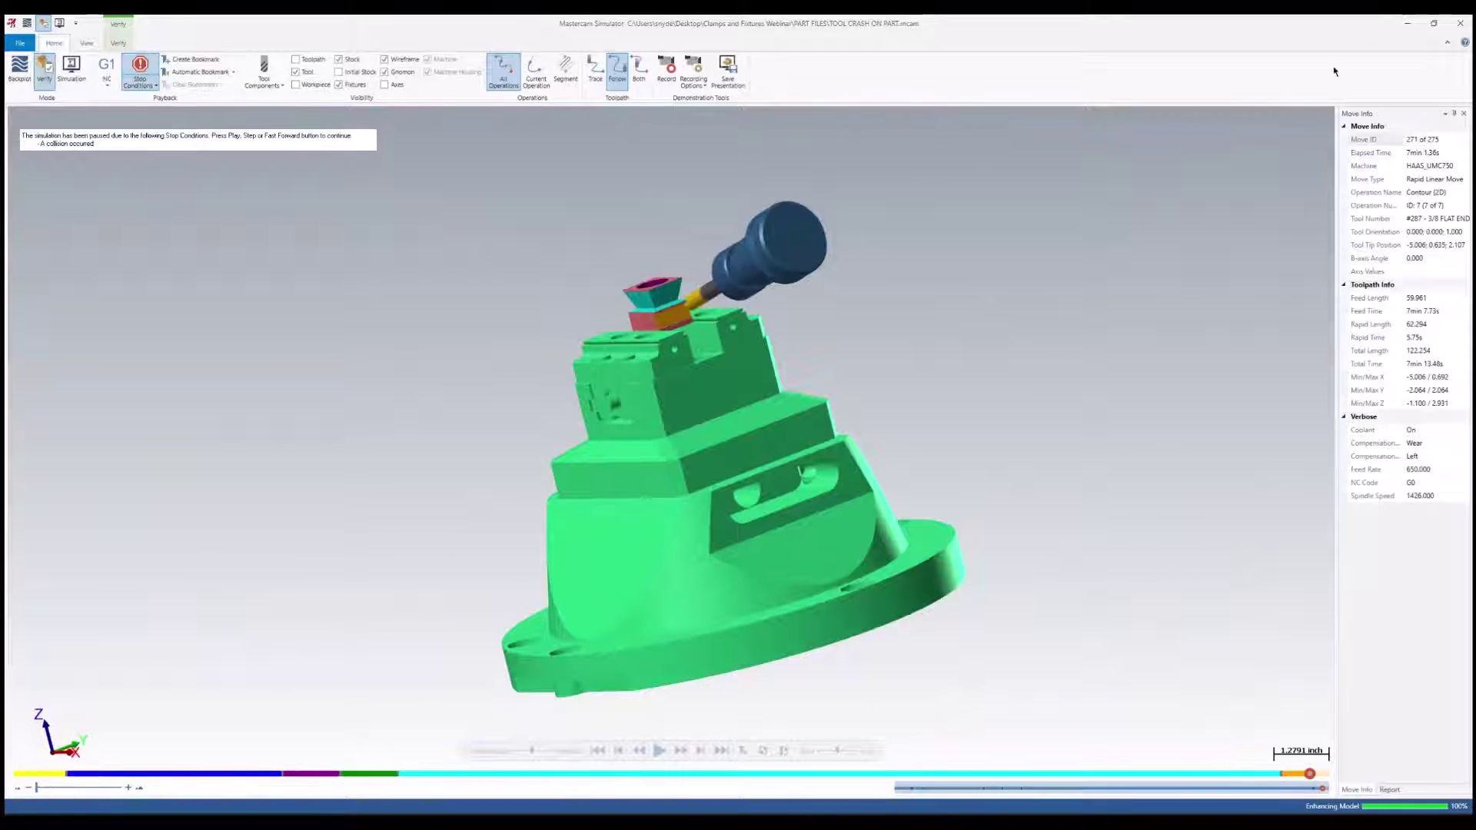
pyautogui.click(1461, 23)
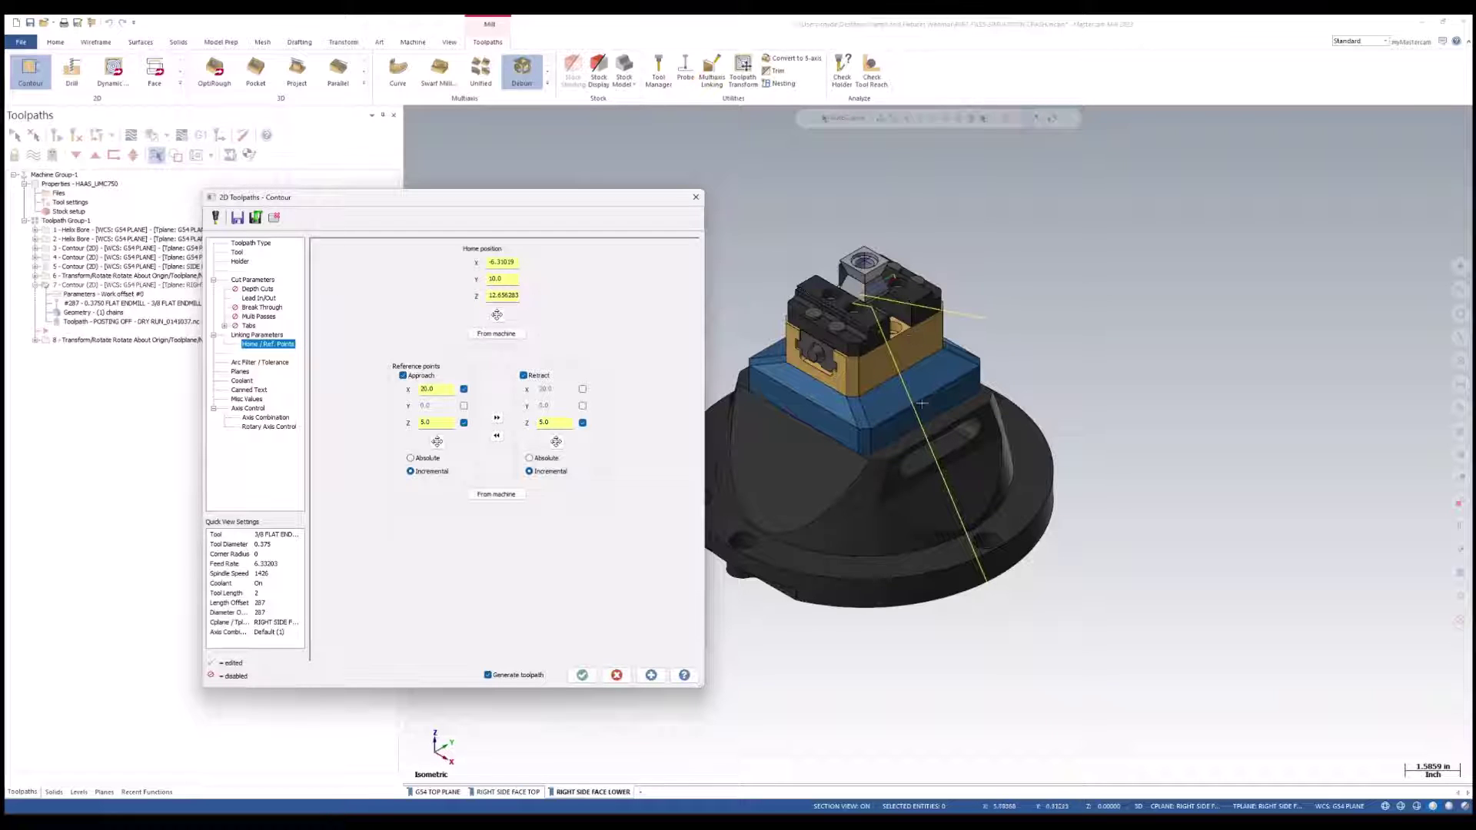
# - Accept the Contour reference points (approach X 20, Z 5; retract Z 5) and select all of Toolpath Group-1
pyautogui.scroll(-2, 969, 554)
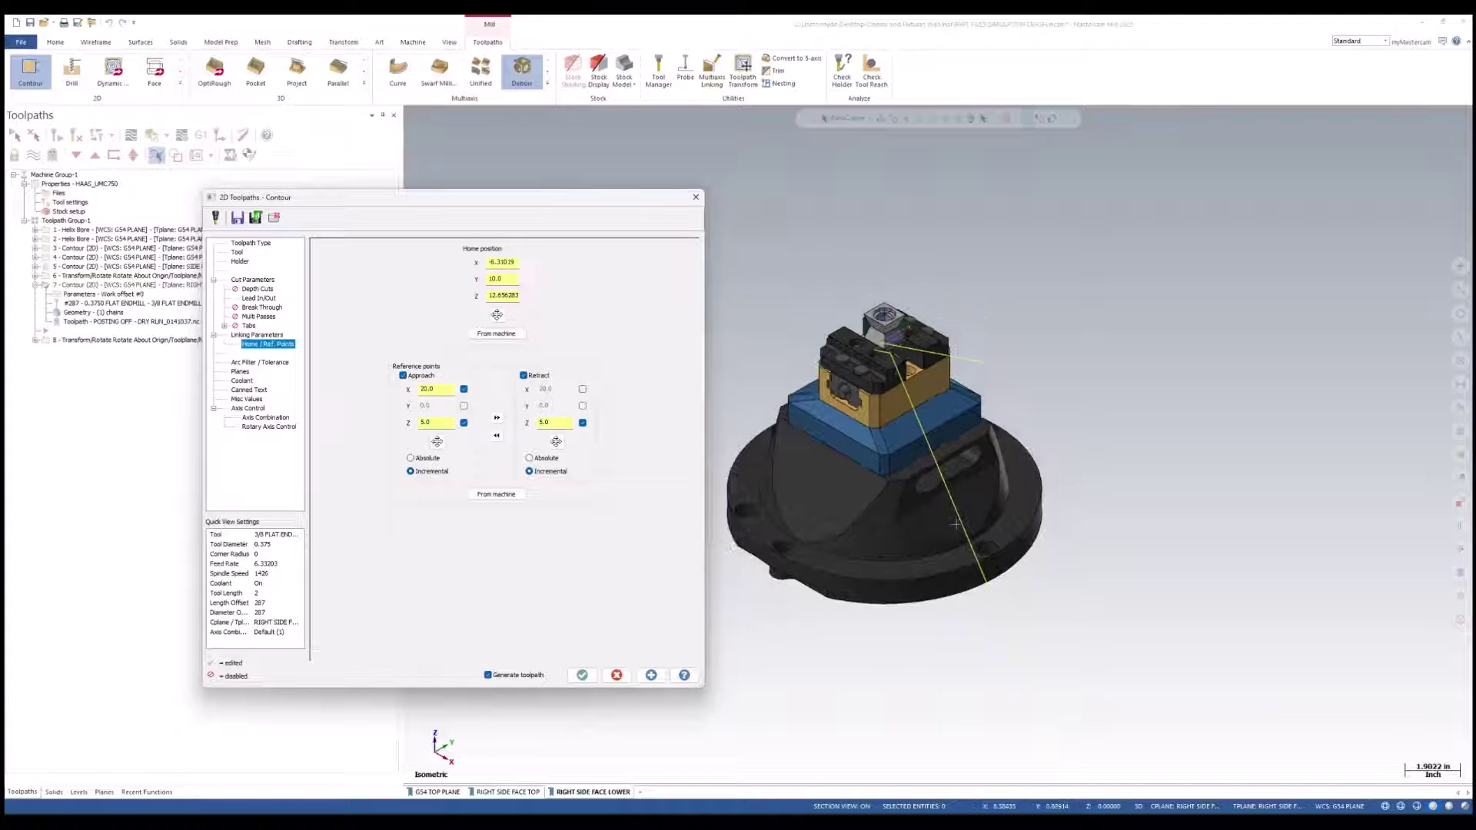
pyautogui.click(582, 675)
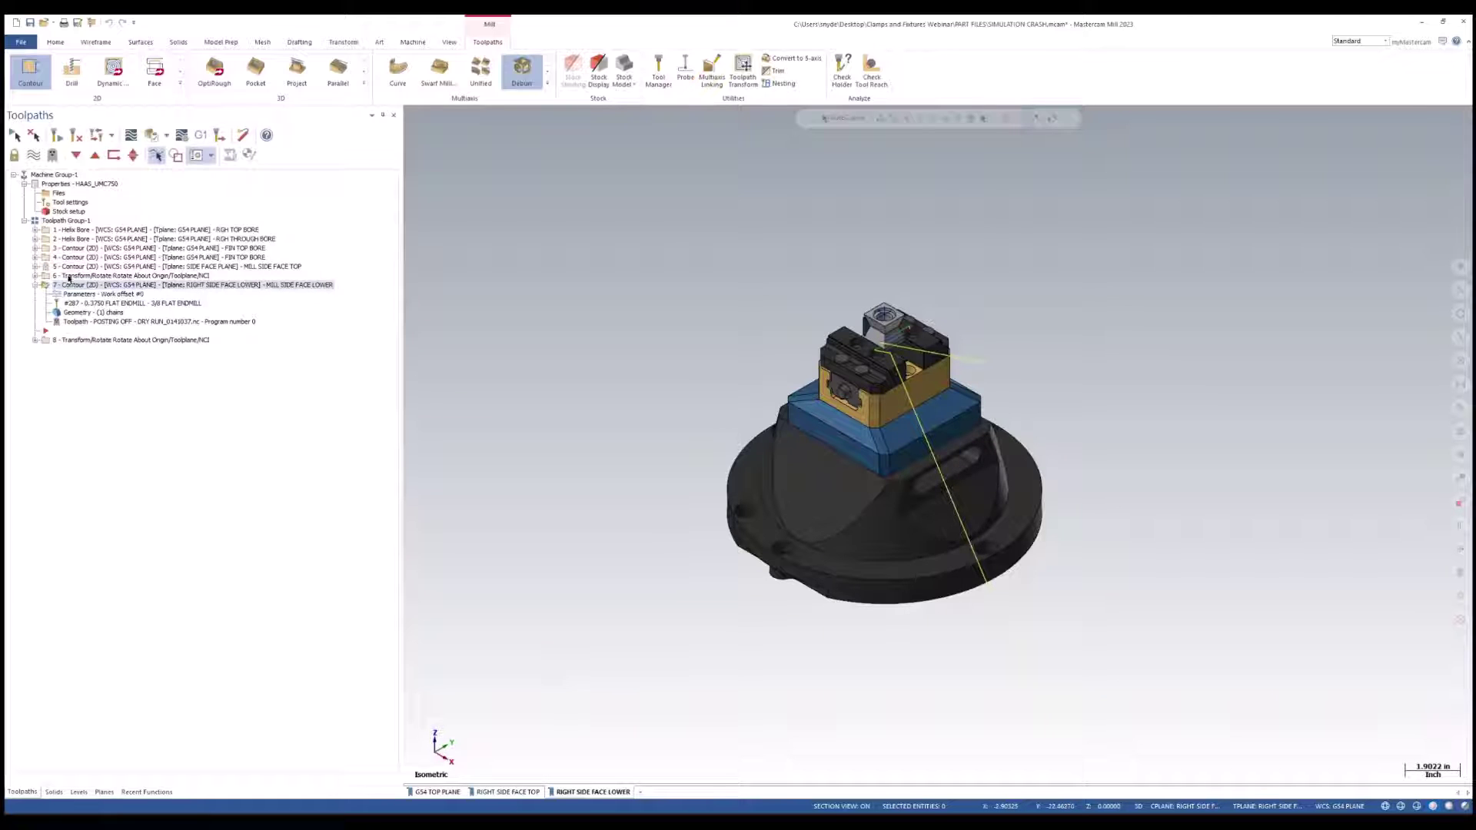
pyautogui.click(65, 221)
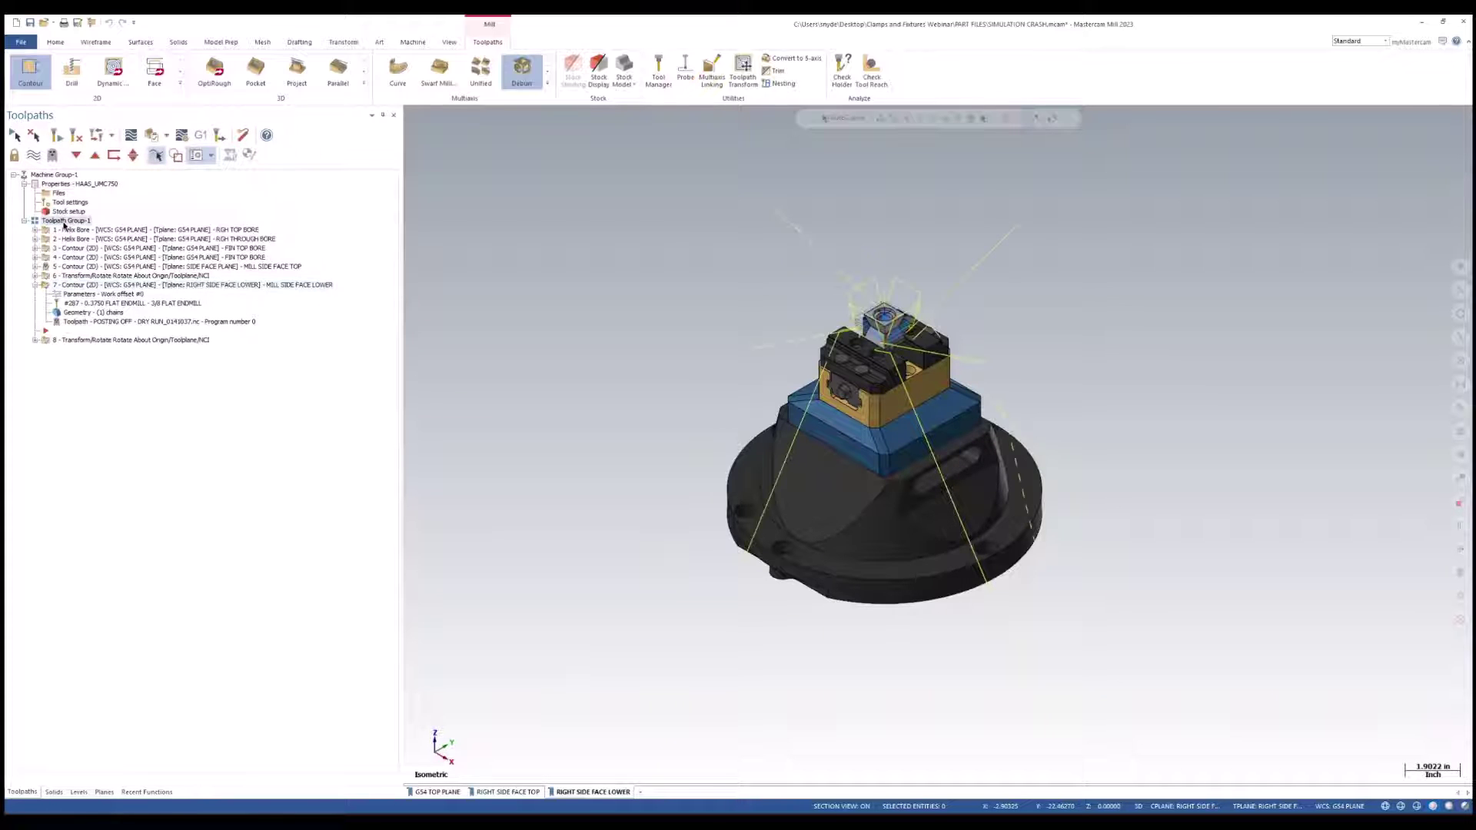
# - Open the Machine Simulation setup and pick the part as the workpiece geometry
pyautogui.click(400, 44)
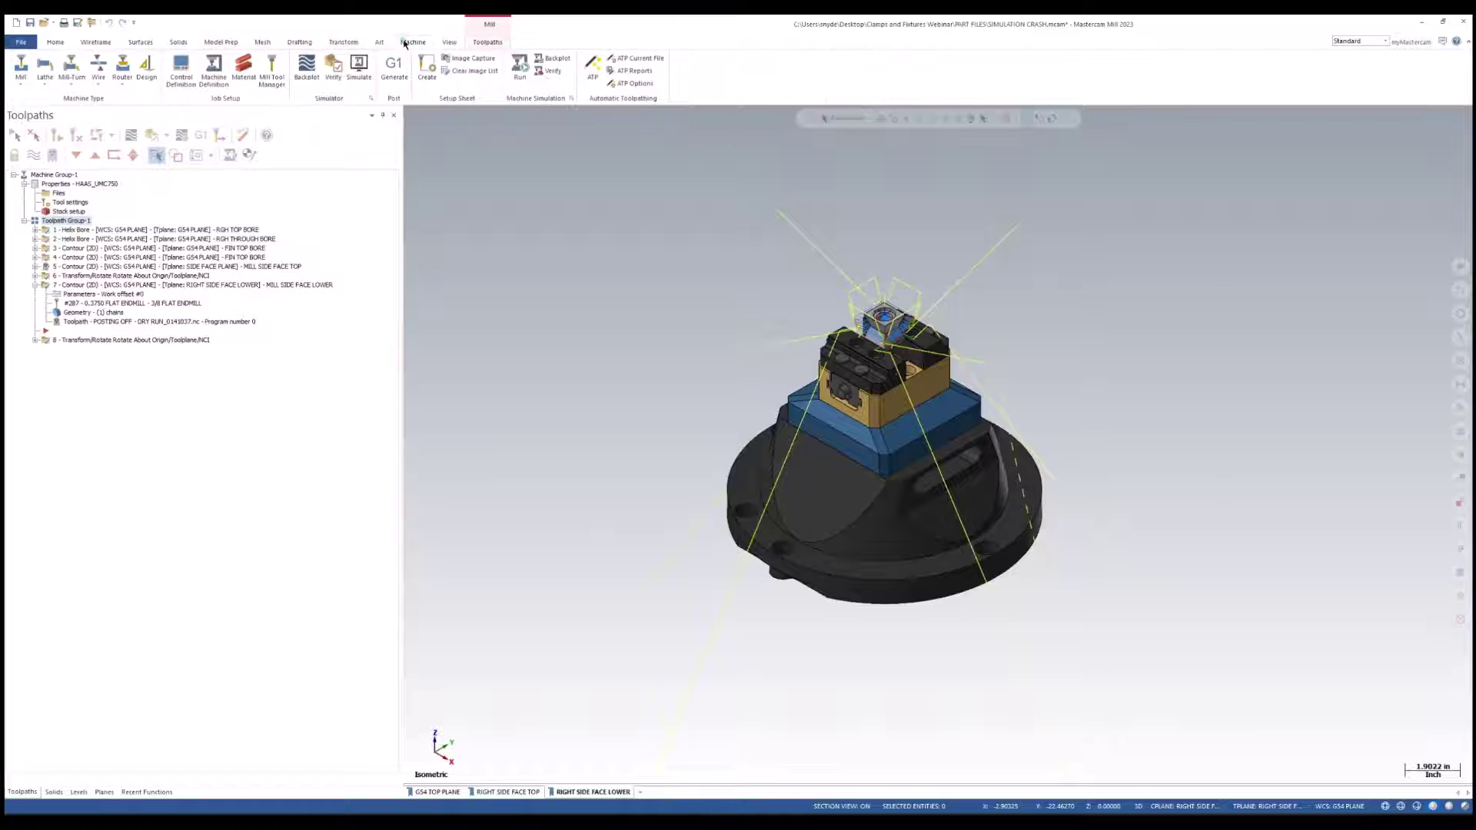
pyautogui.click(572, 99)
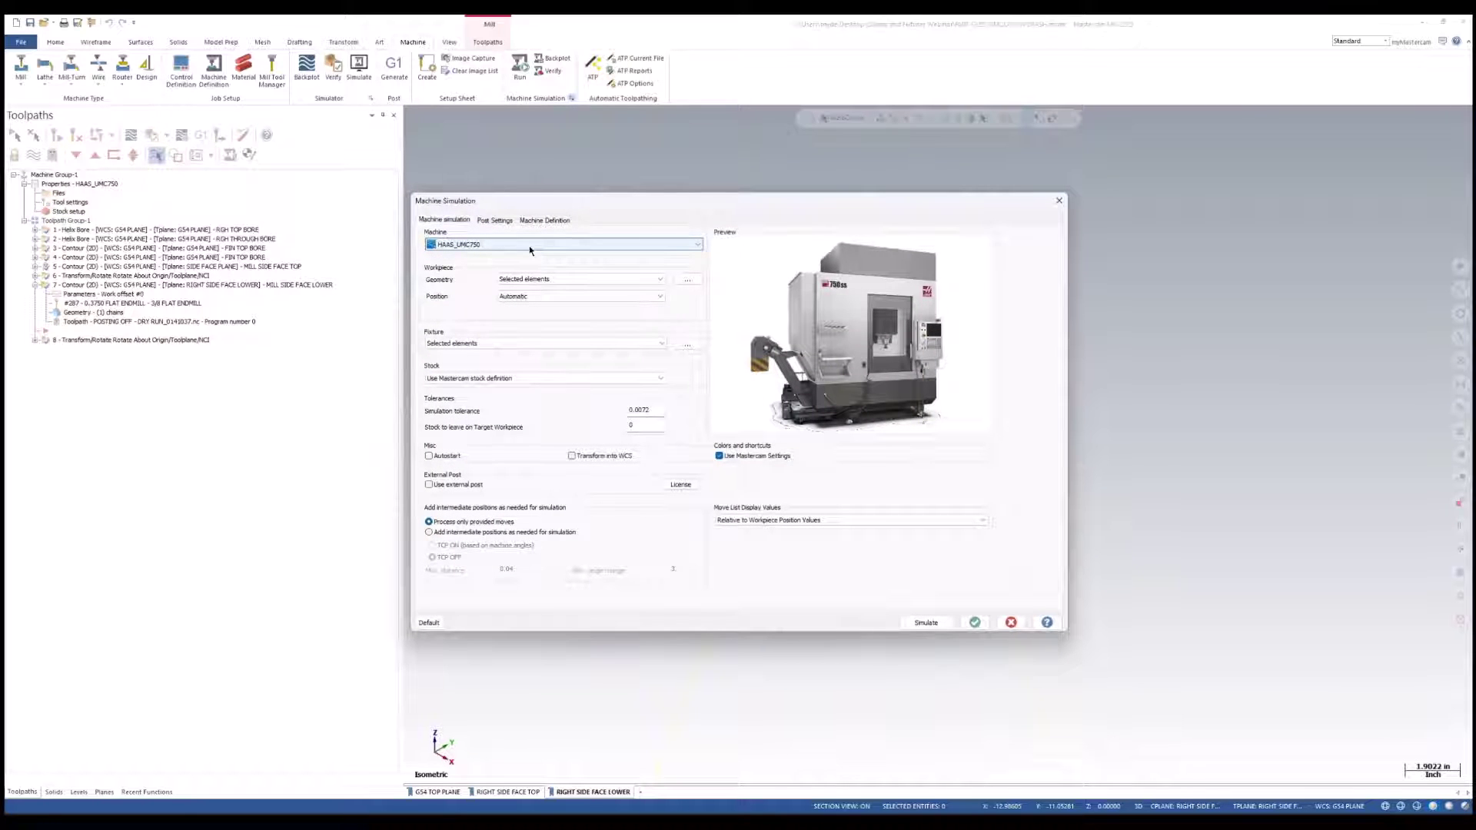
pyautogui.click(683, 279)
pyautogui.scroll(3, 999, 338)
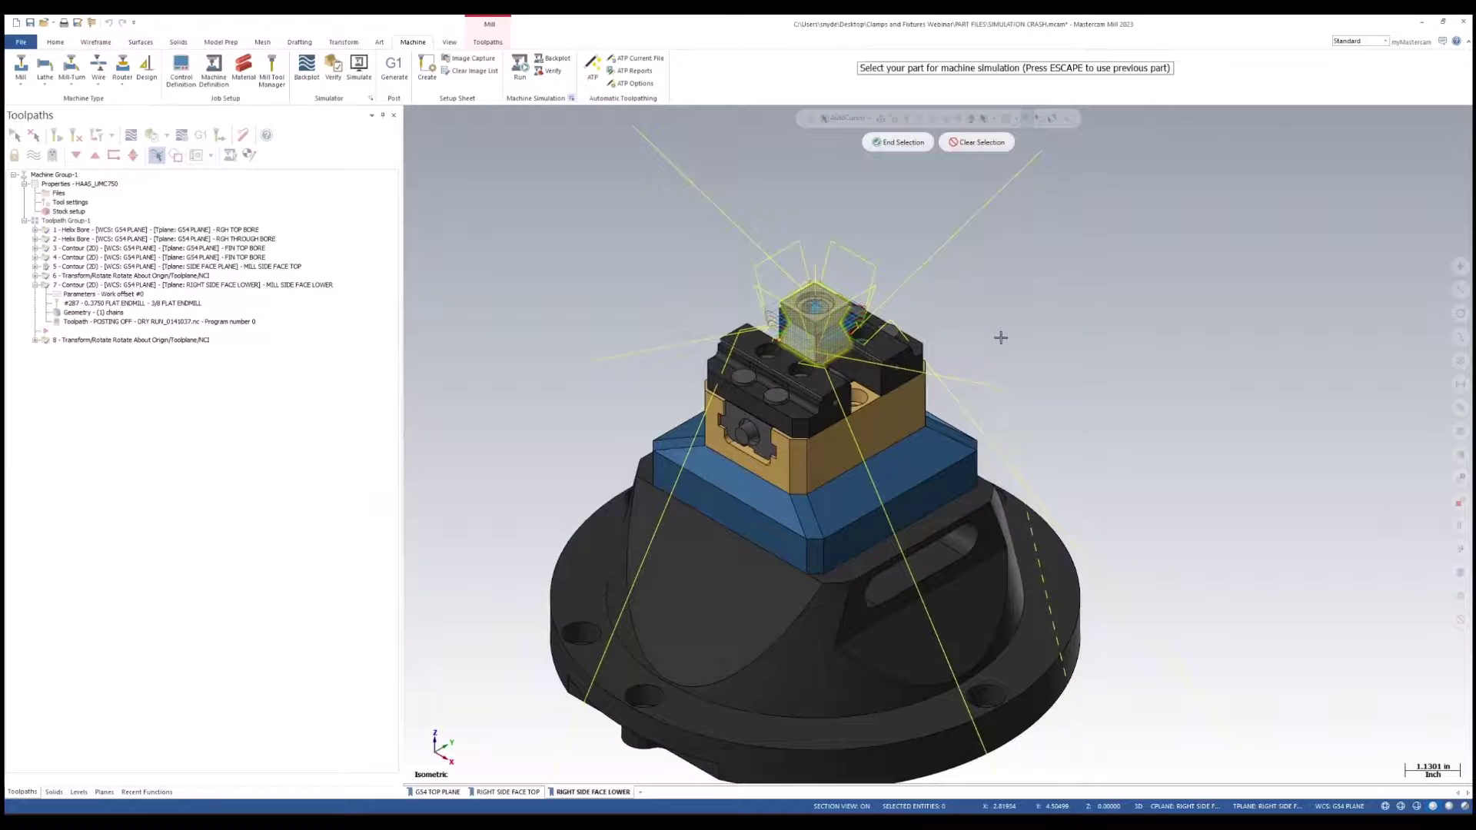
pyautogui.click(911, 146)
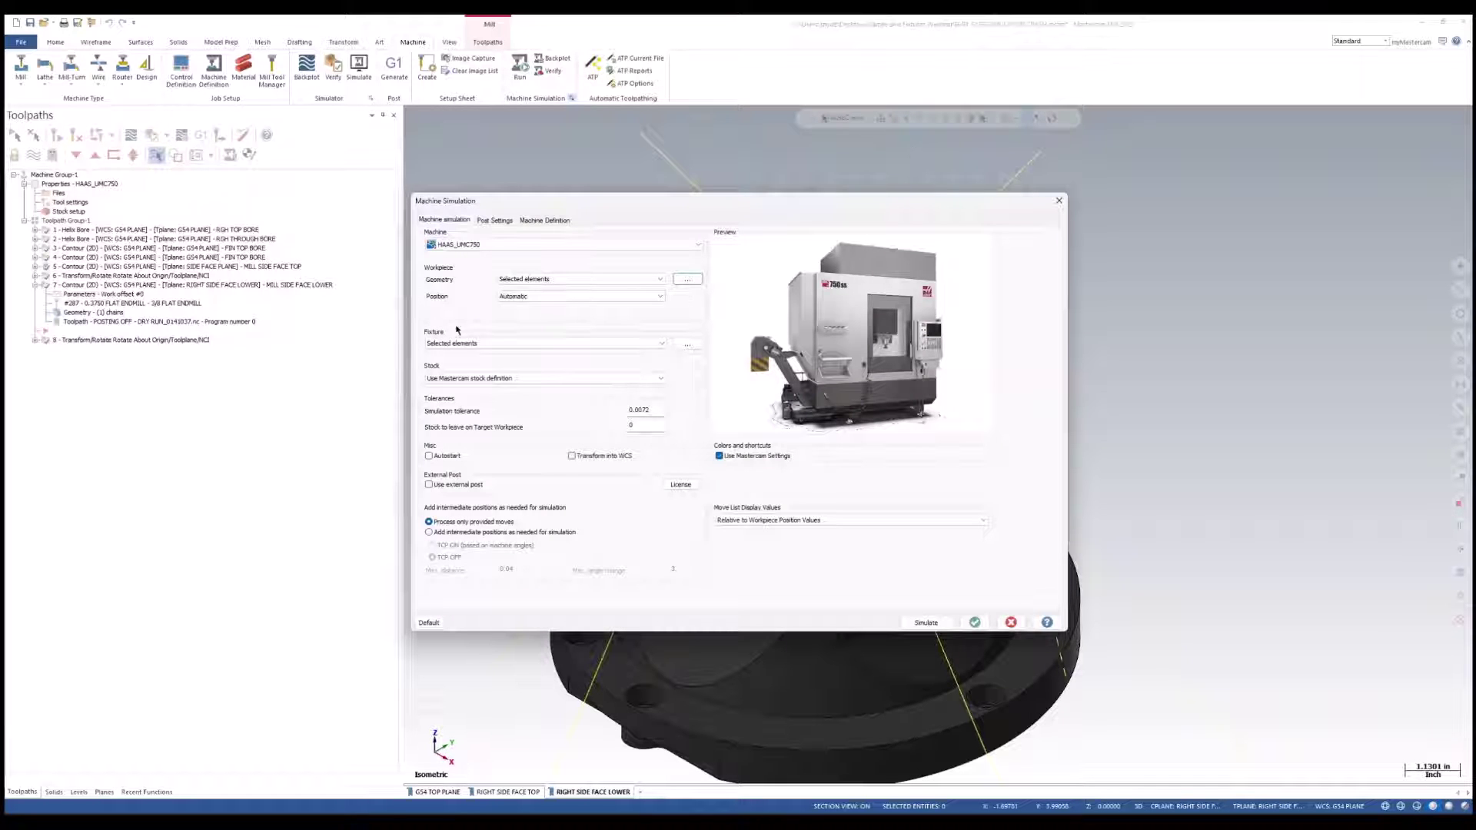
# - Select the vise solids as fixture, keep Mastercam stock, and launch the simulation on HAAS_UMC750
pyautogui.click(624, 344)
pyautogui.click(688, 345)
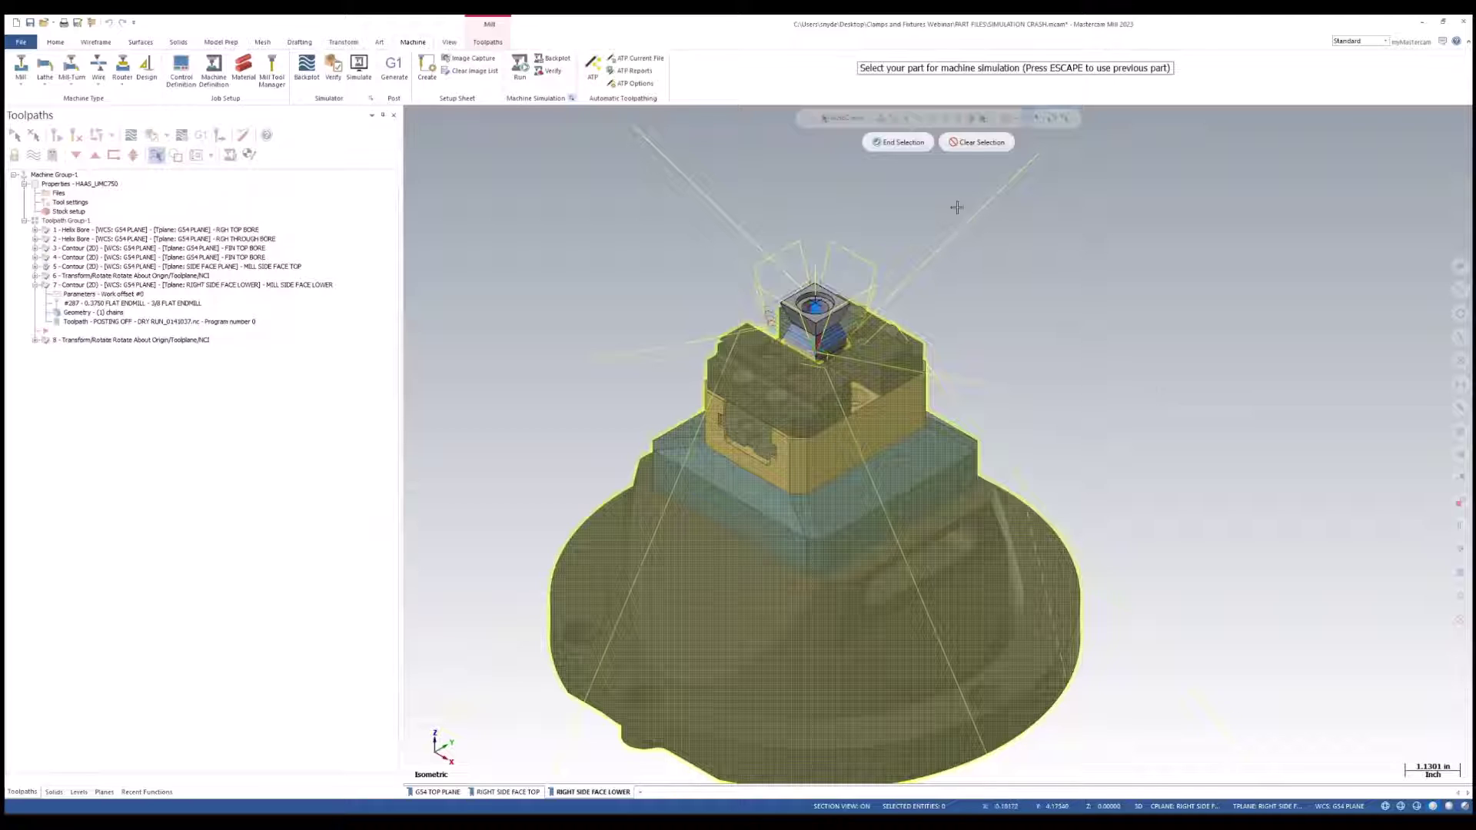
pyautogui.click(907, 149)
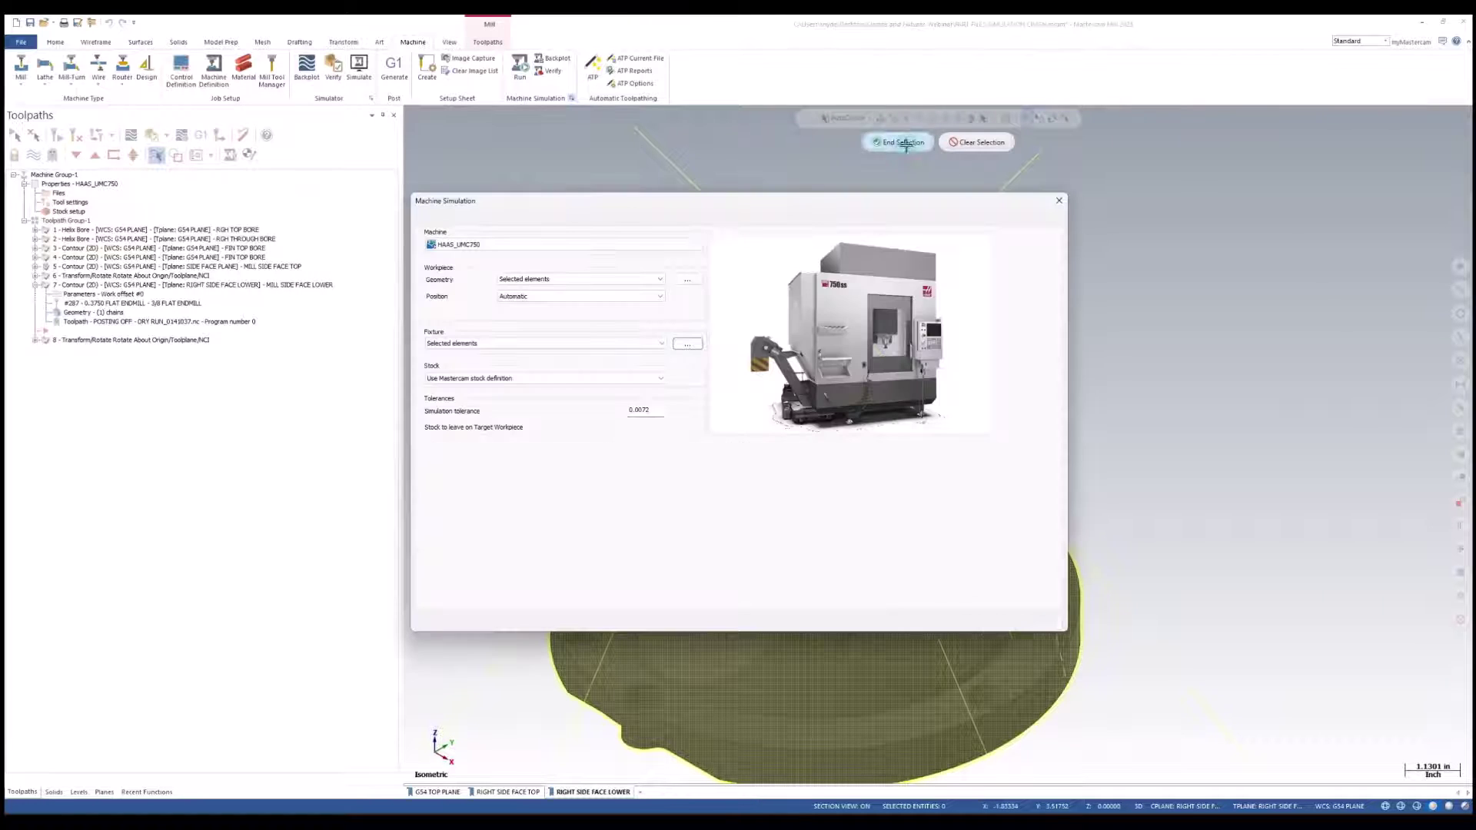
pyautogui.click(465, 378)
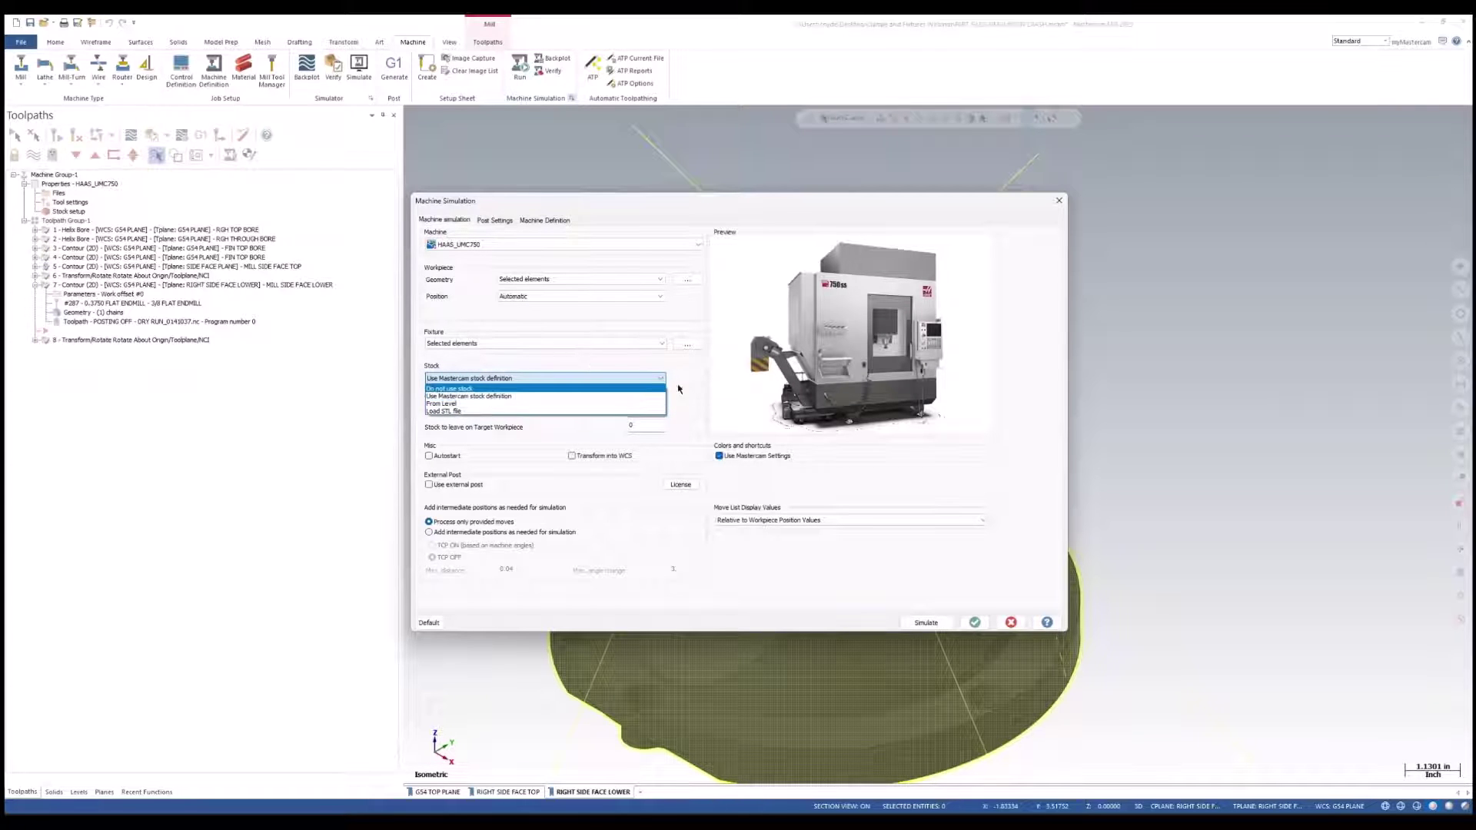
pyautogui.click(698, 398)
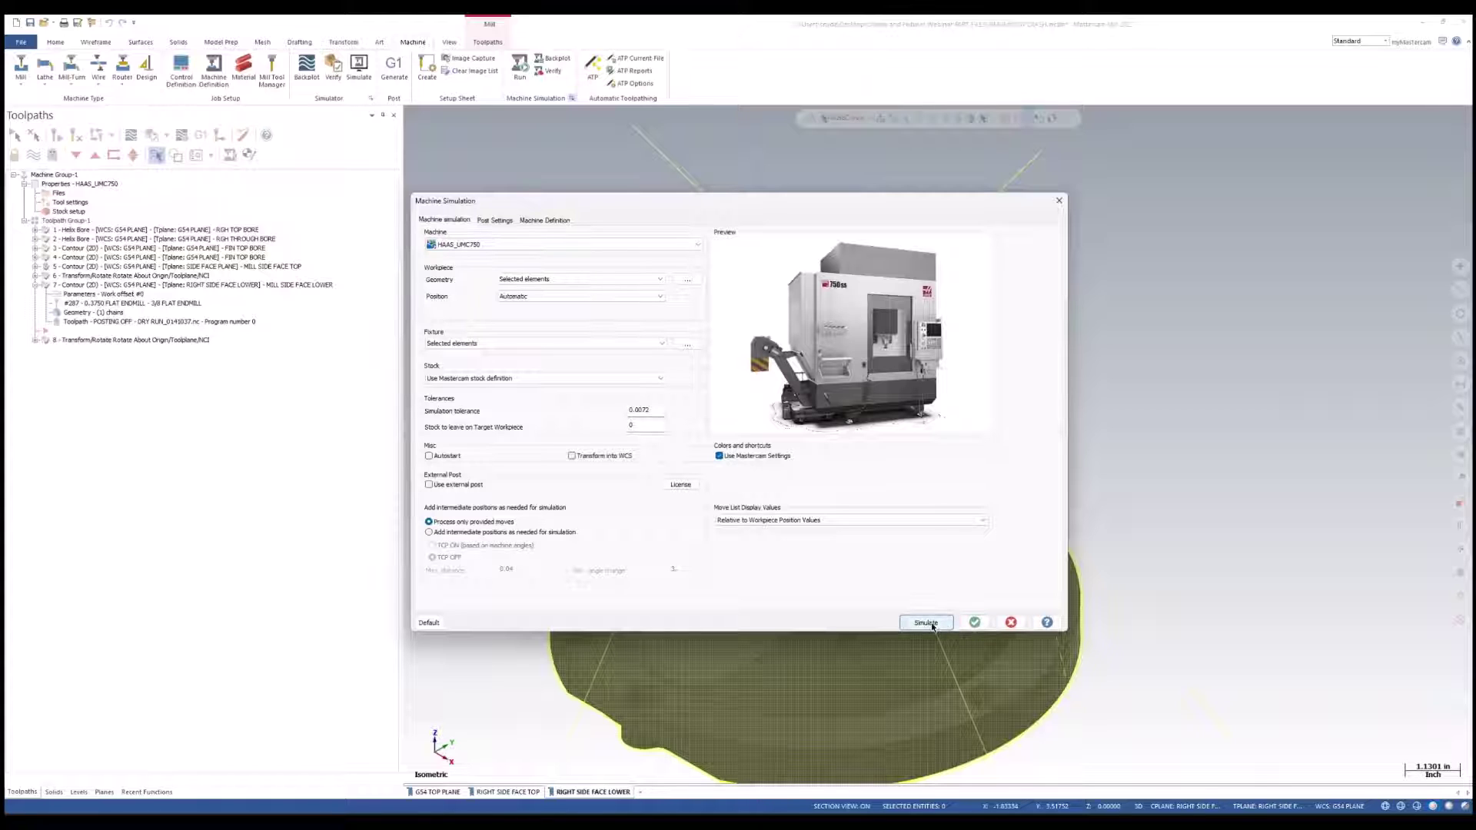
pyautogui.click(930, 623)
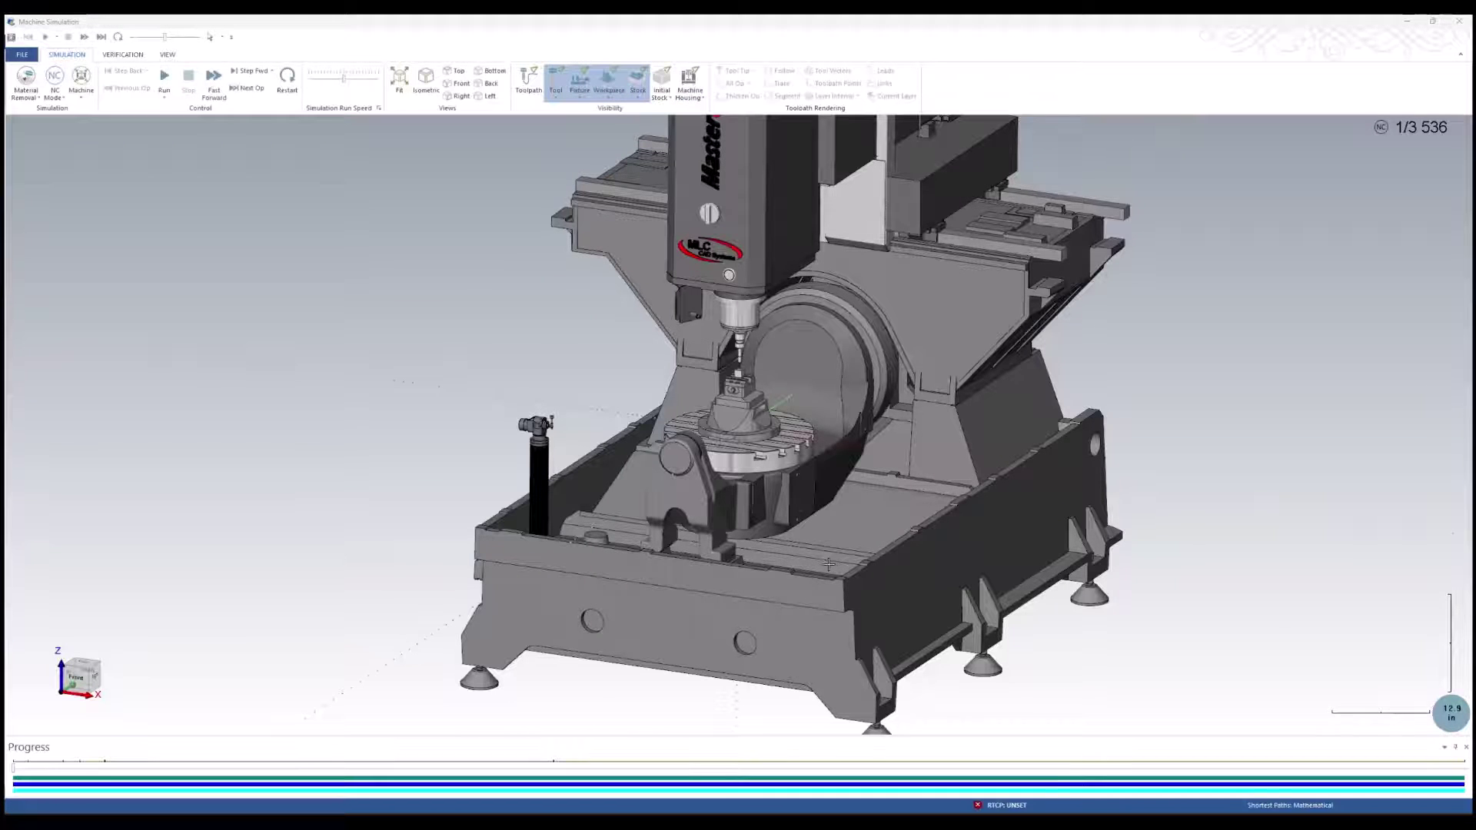
# - Hide the machine enclosure housing completely
pyautogui.scroll(6, 829, 565)
pyautogui.scroll(-3, 829, 564)
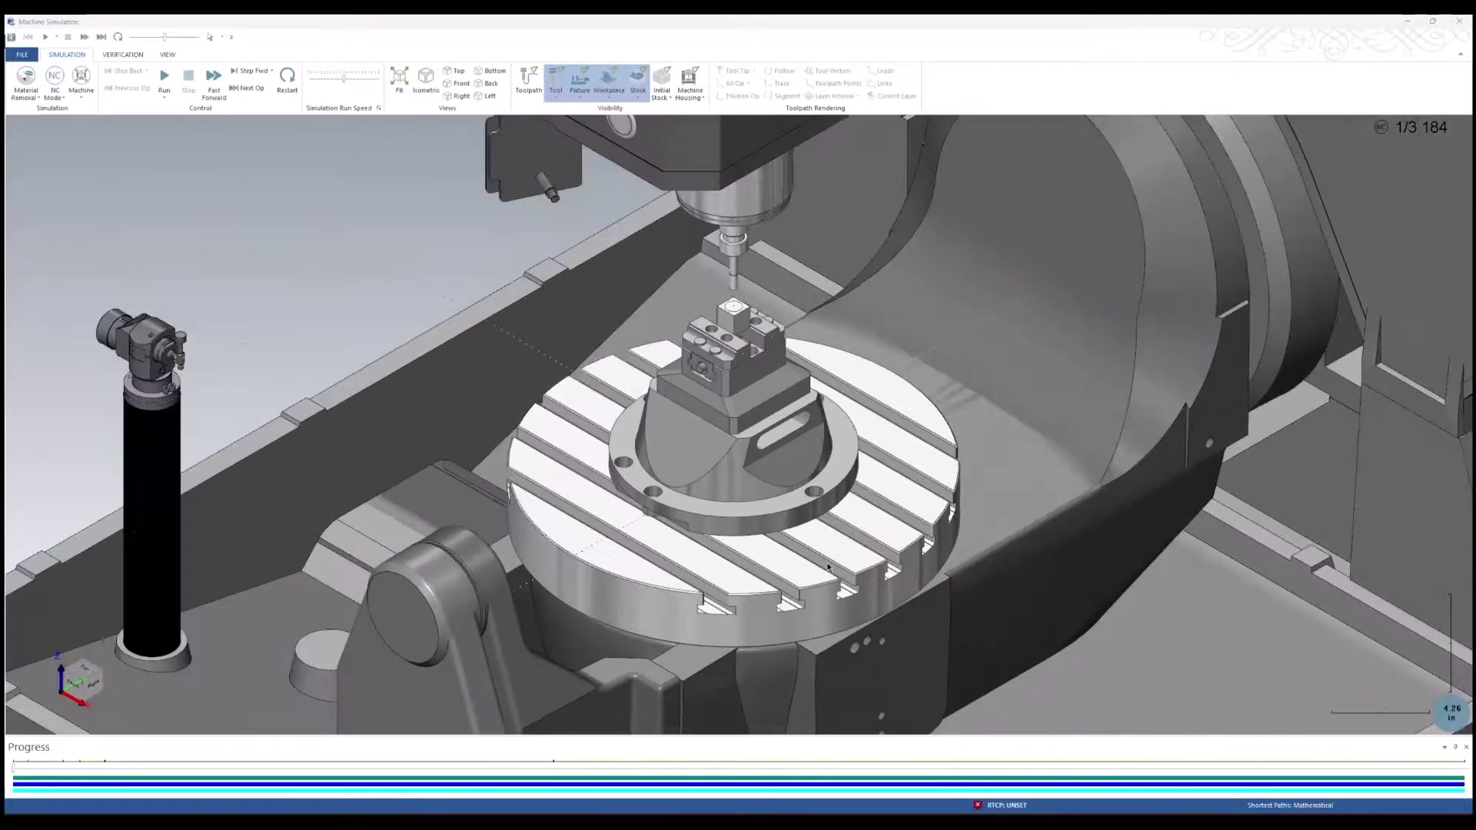
pyautogui.scroll(-4, 829, 564)
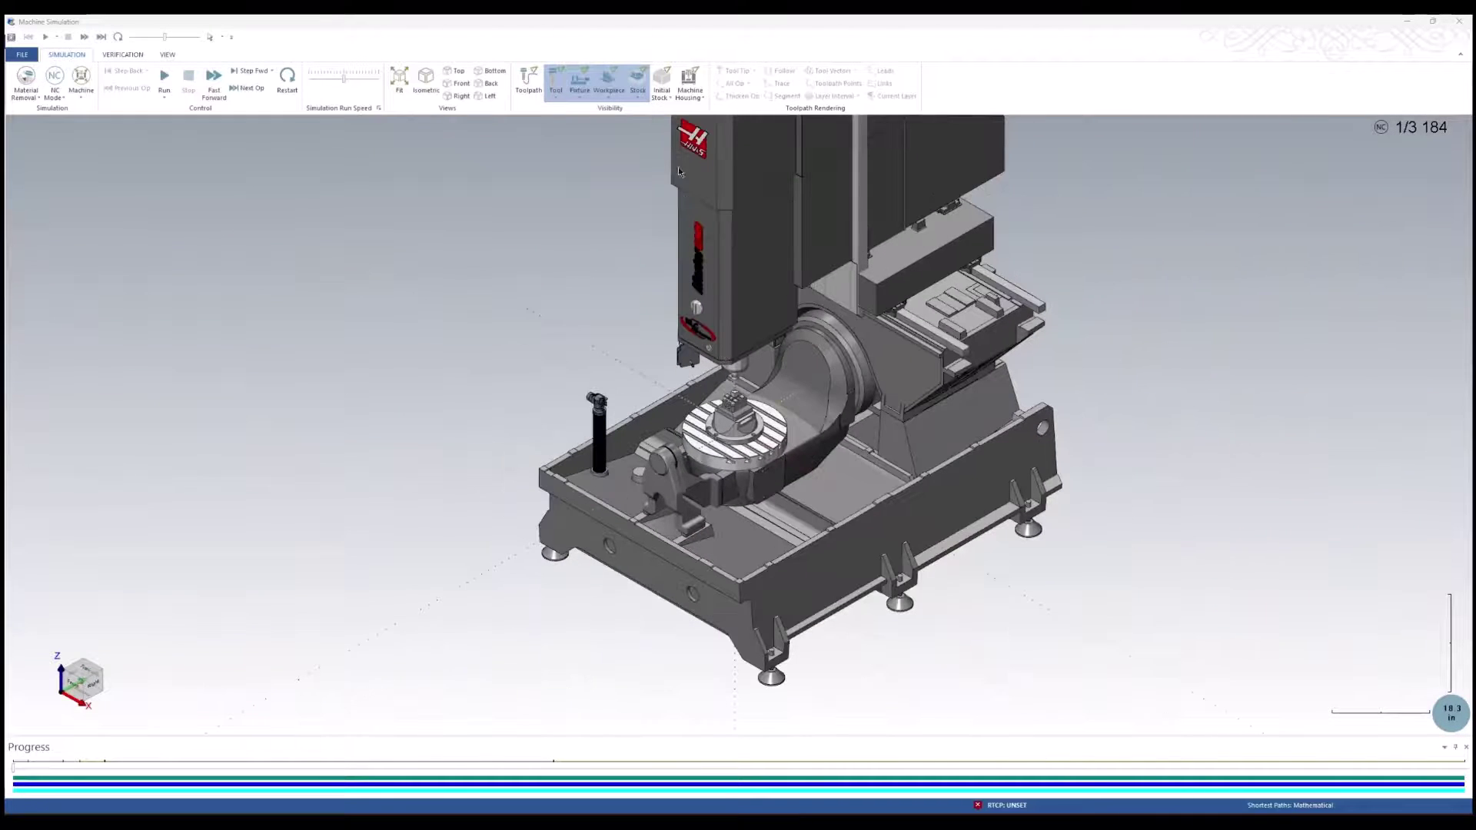
pyautogui.click(687, 79)
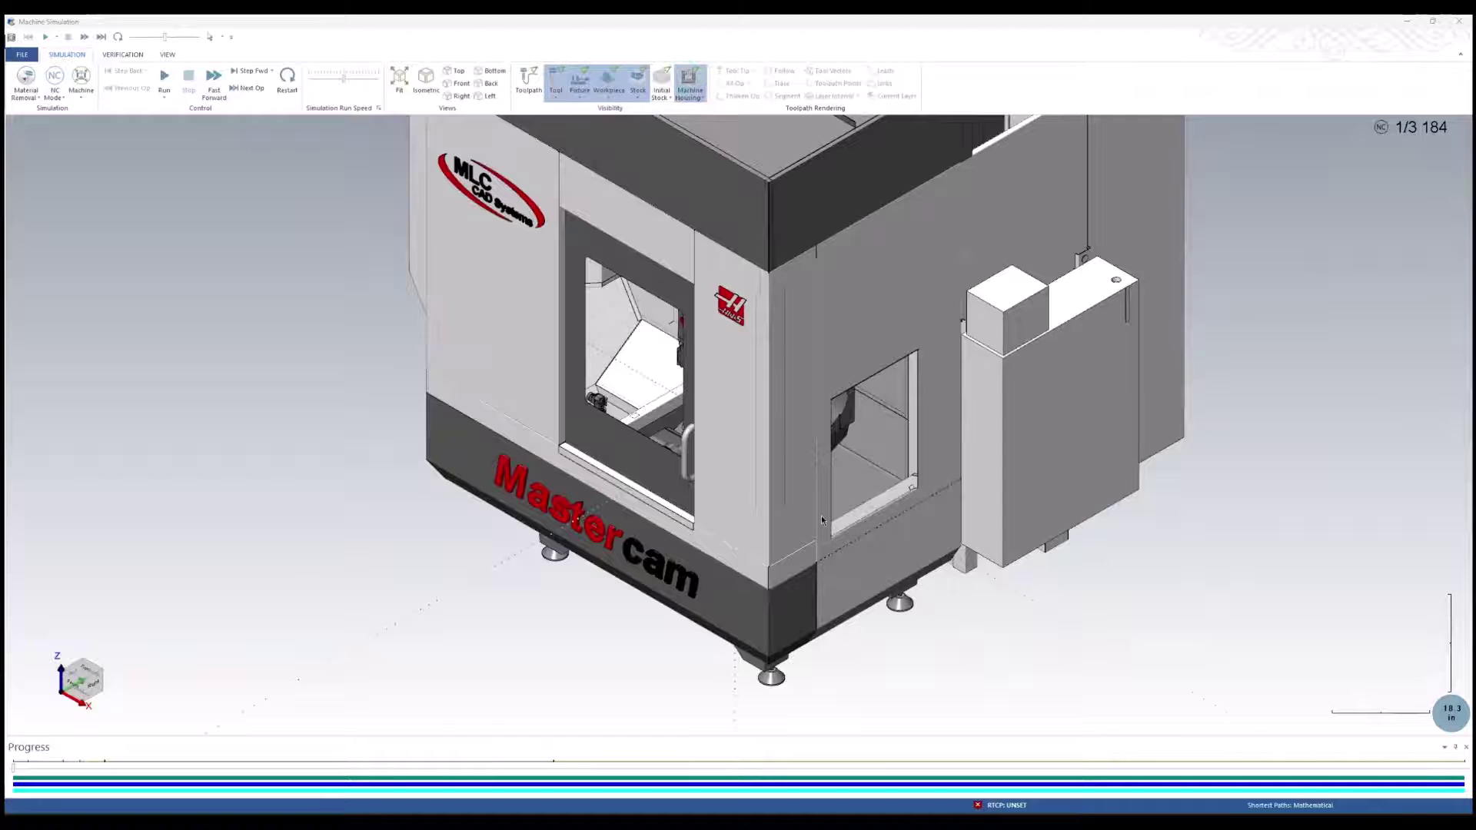
pyautogui.scroll(-1, 824, 565)
pyautogui.click(691, 77)
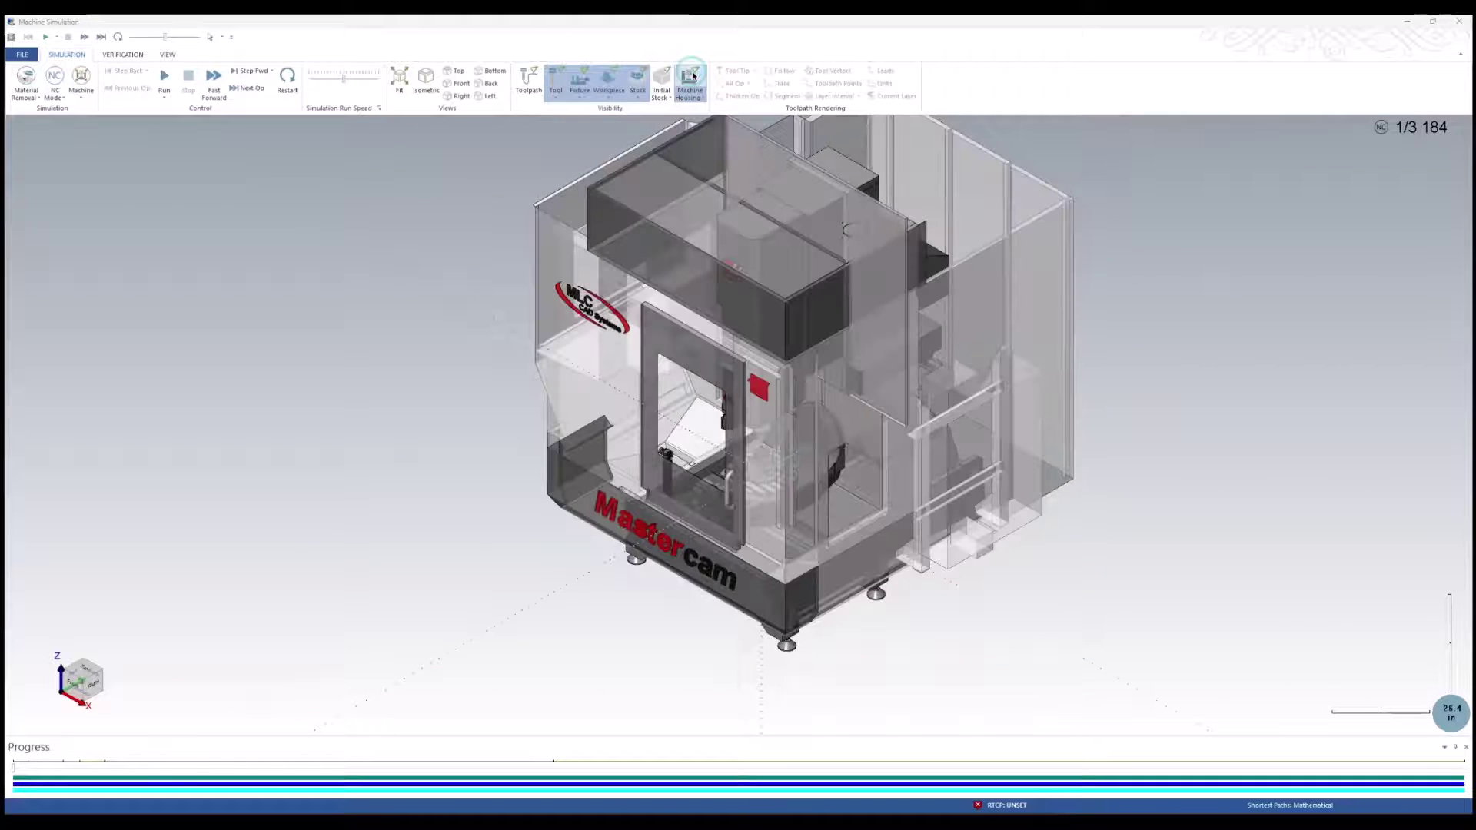
pyautogui.click(692, 75)
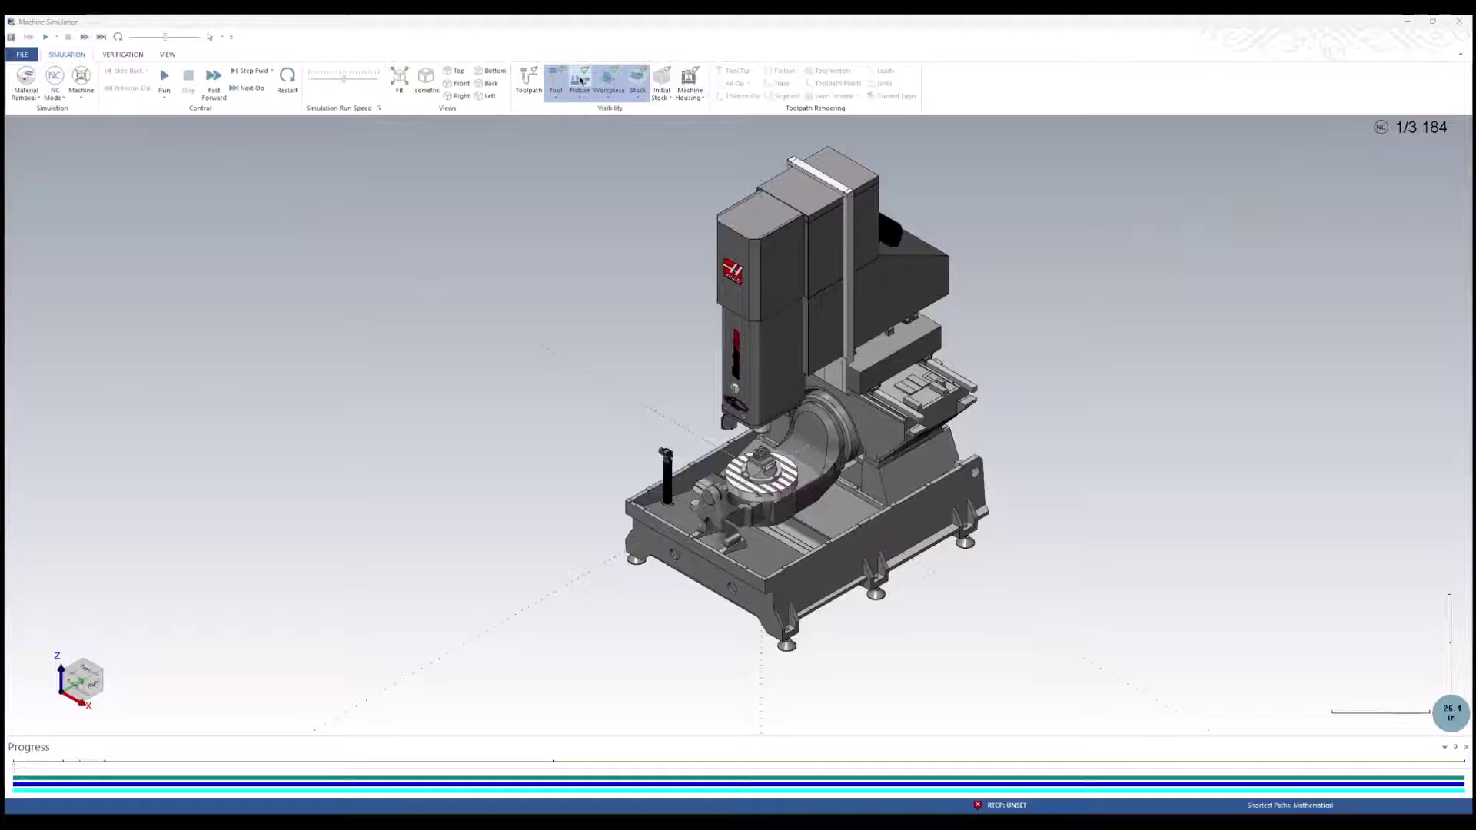
# - Toggle the fixture, workpiece and stock display so the vise-held part on the rotary table is visible
pyautogui.scroll(5, 759, 470)
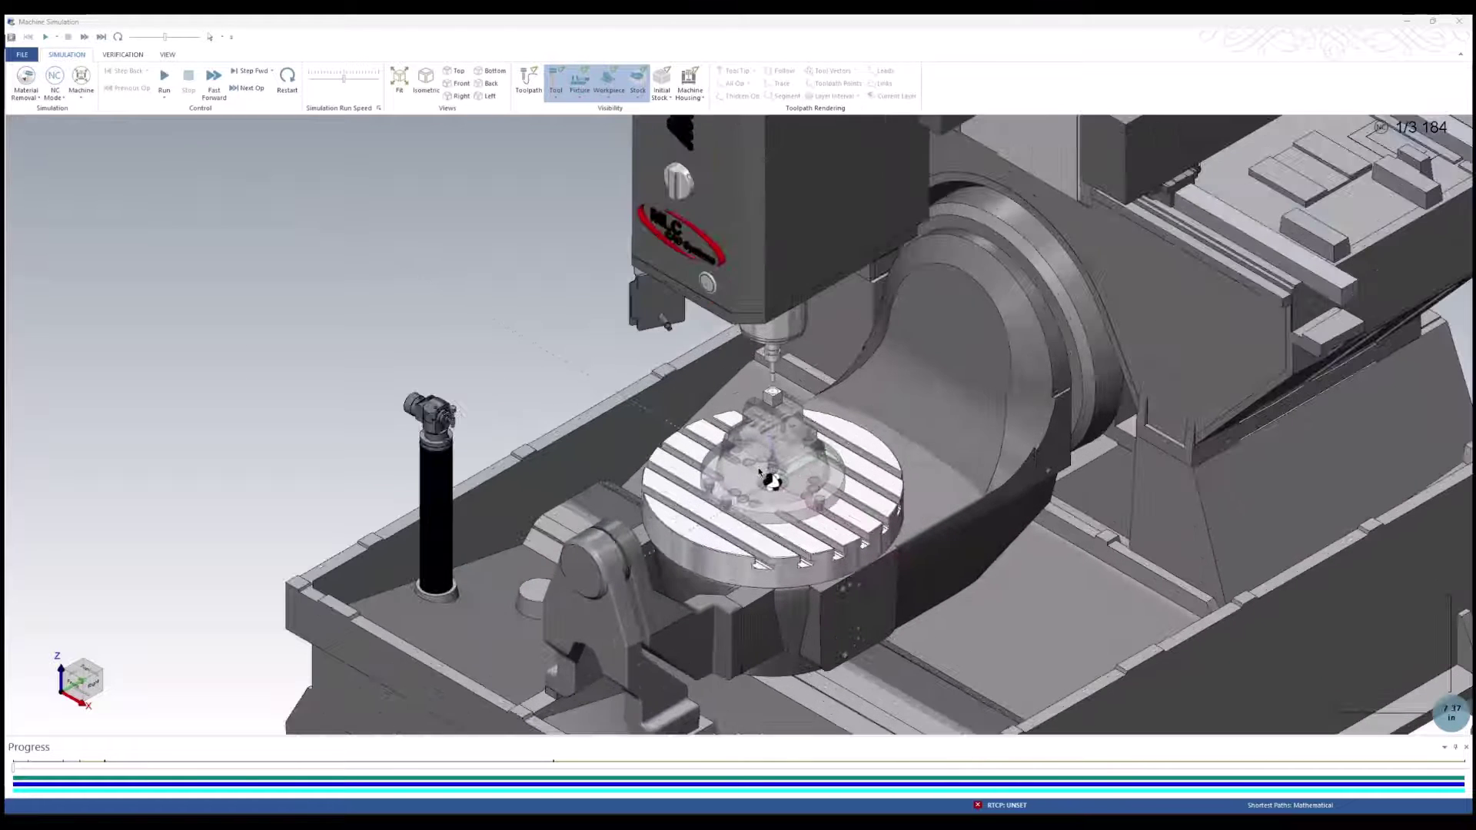
pyautogui.click(576, 75)
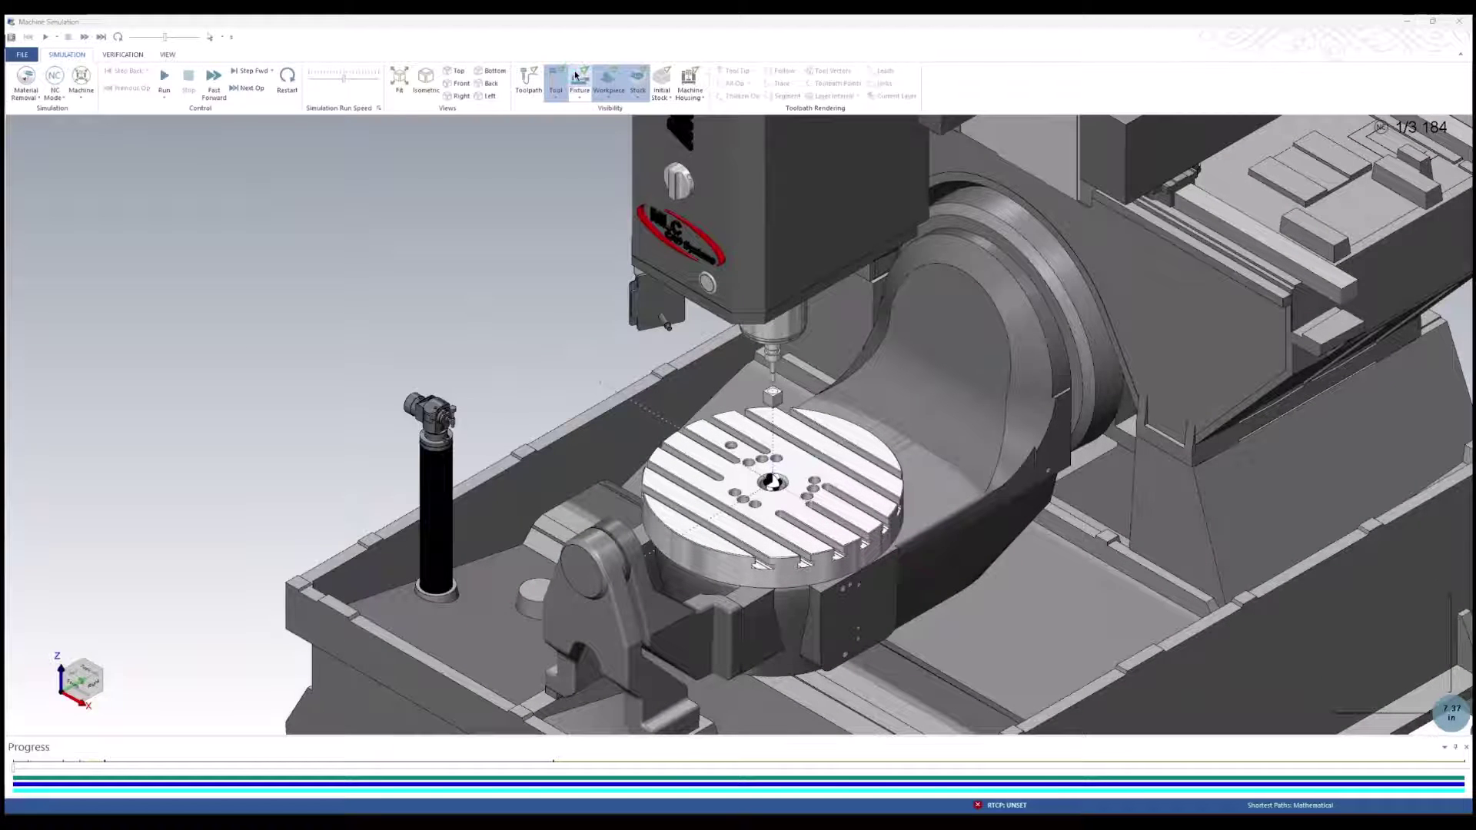
pyautogui.click(575, 76)
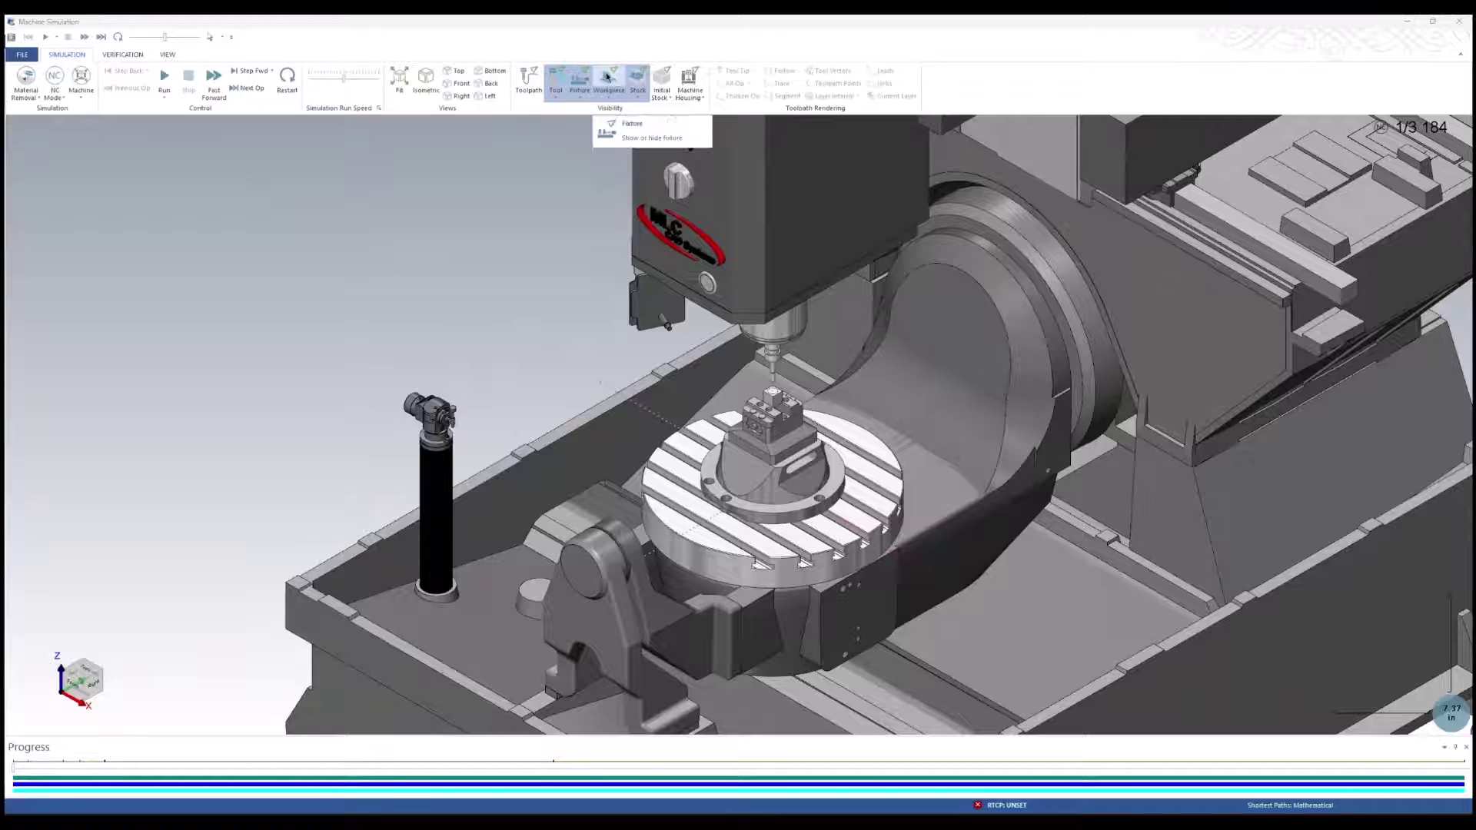
pyautogui.click(606, 77)
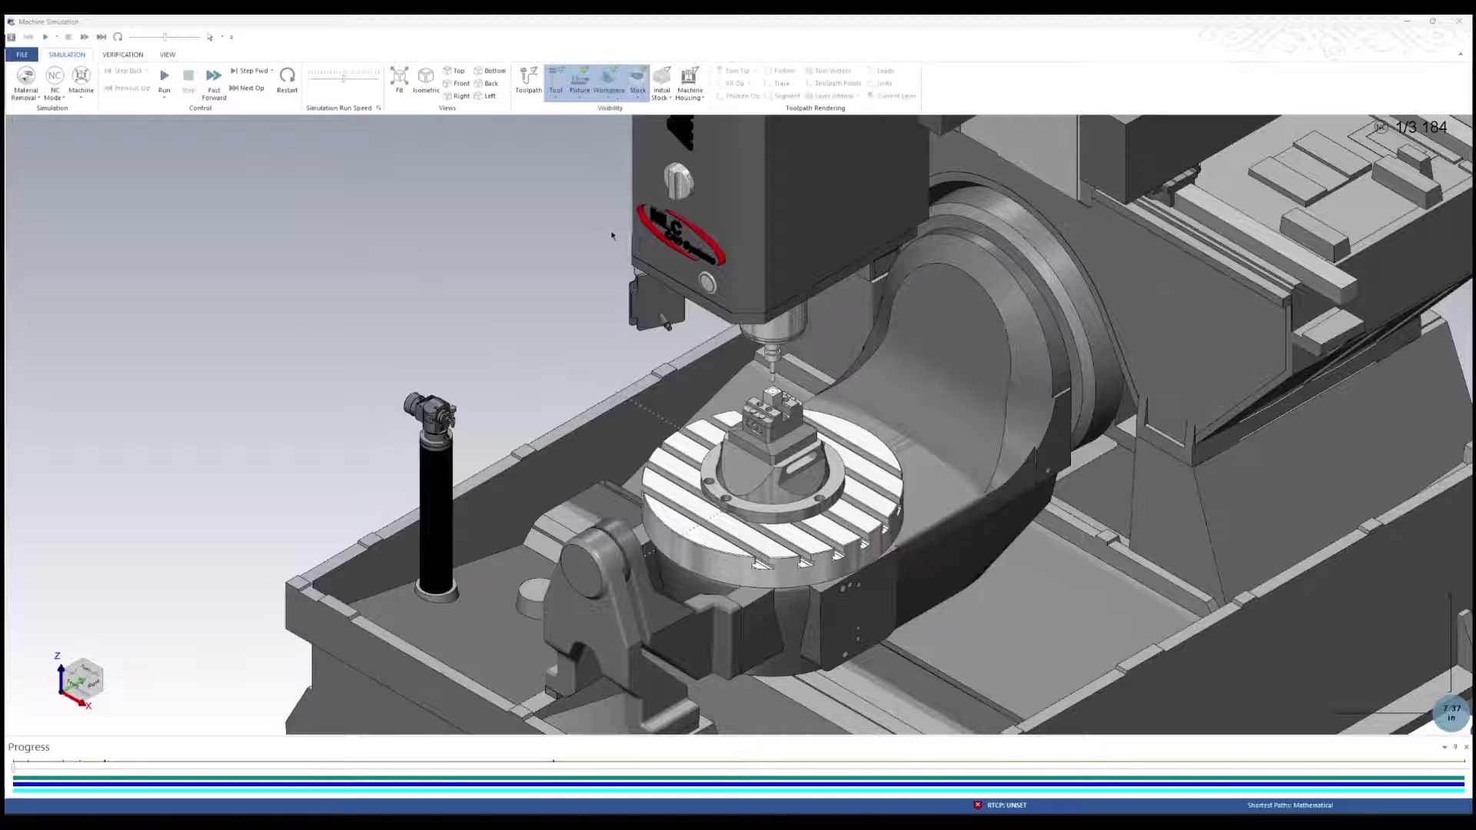
pyautogui.click(640, 81)
pyautogui.click(638, 76)
pyautogui.scroll(-2, 805, 235)
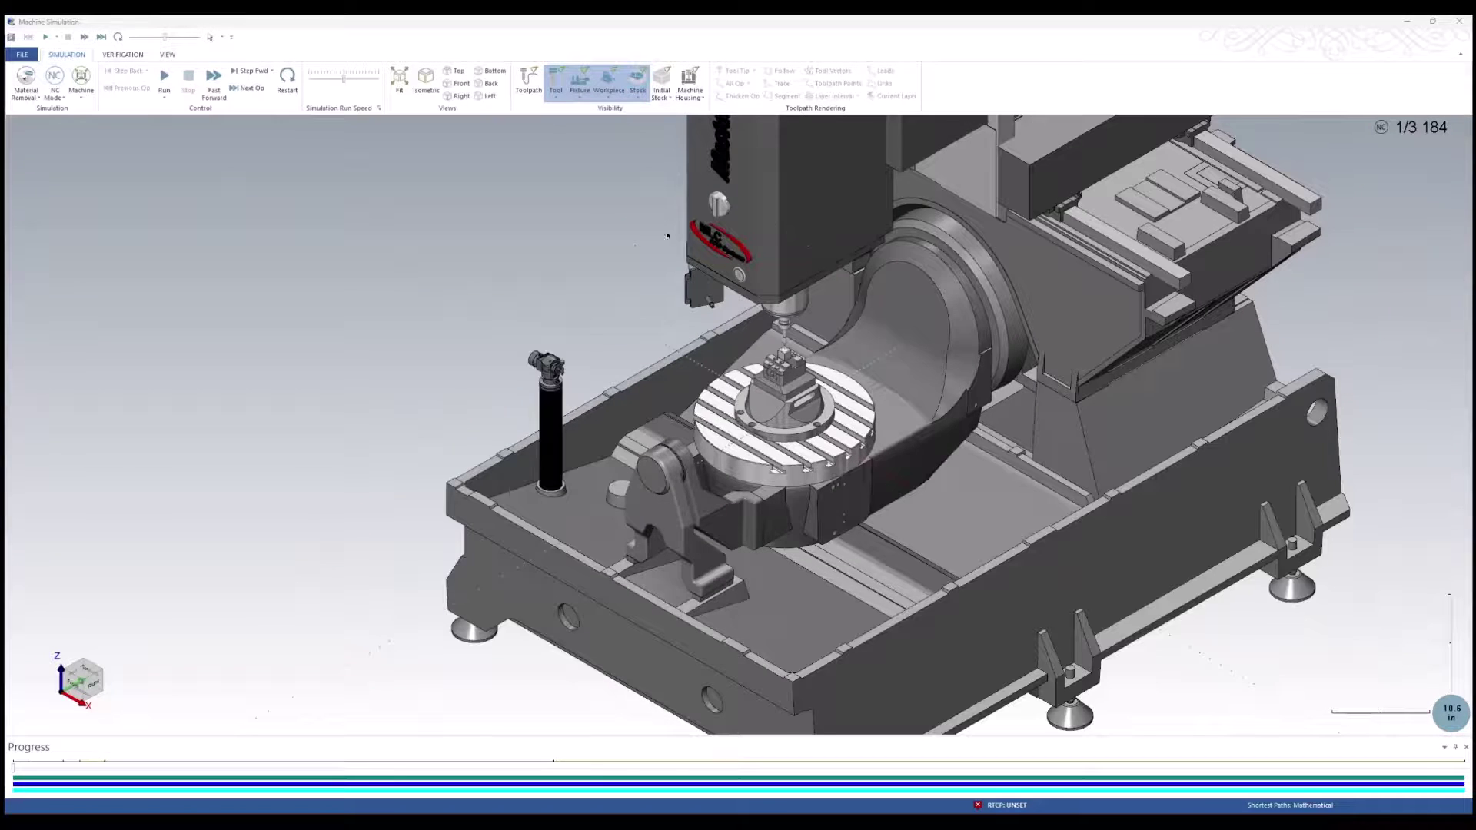
pyautogui.scroll(-1, 647, 242)
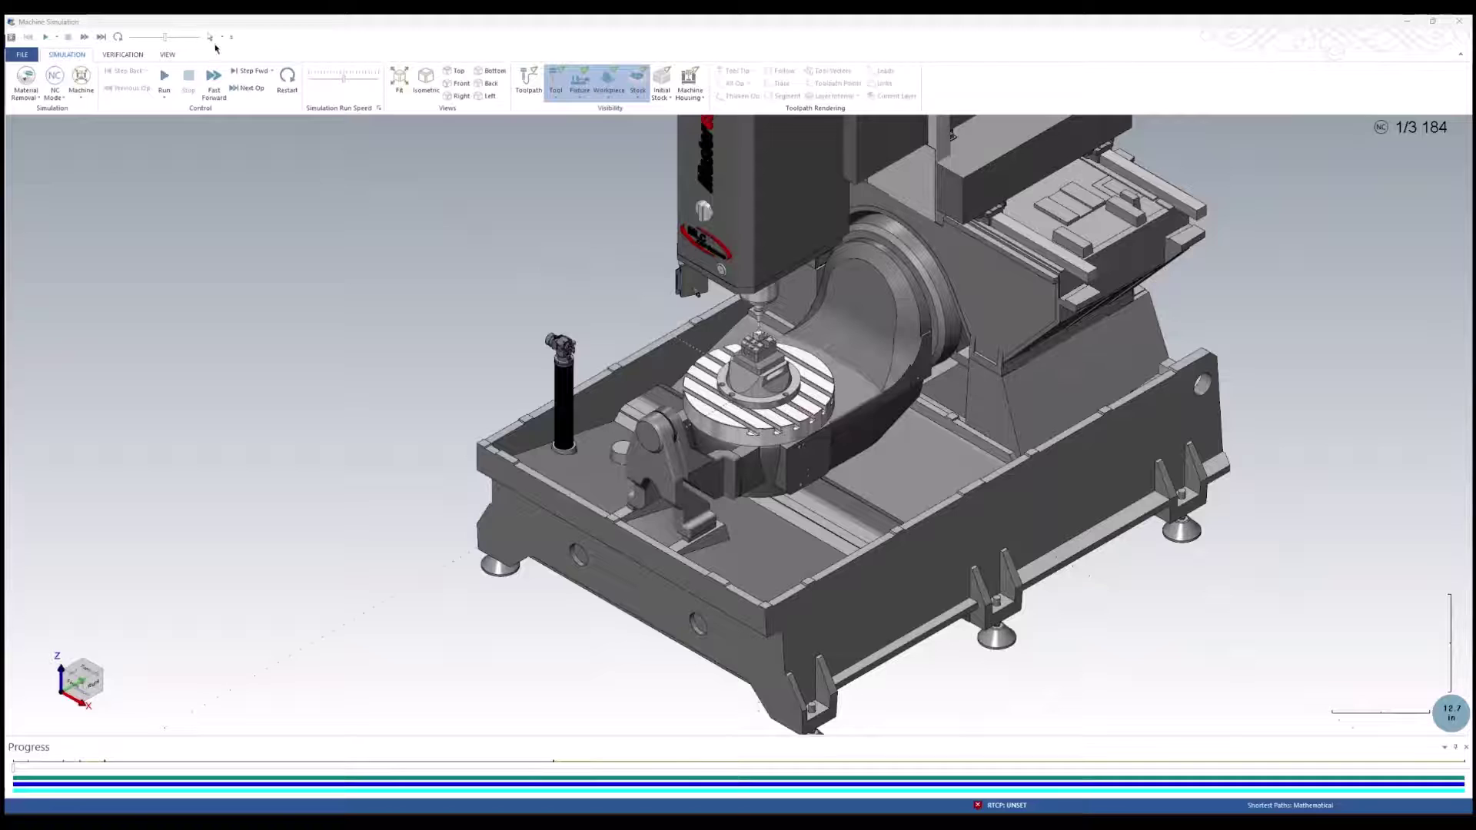
# - Run the machining simulation, orbit to view the table, and slow the run speed
pyautogui.click(163, 77)
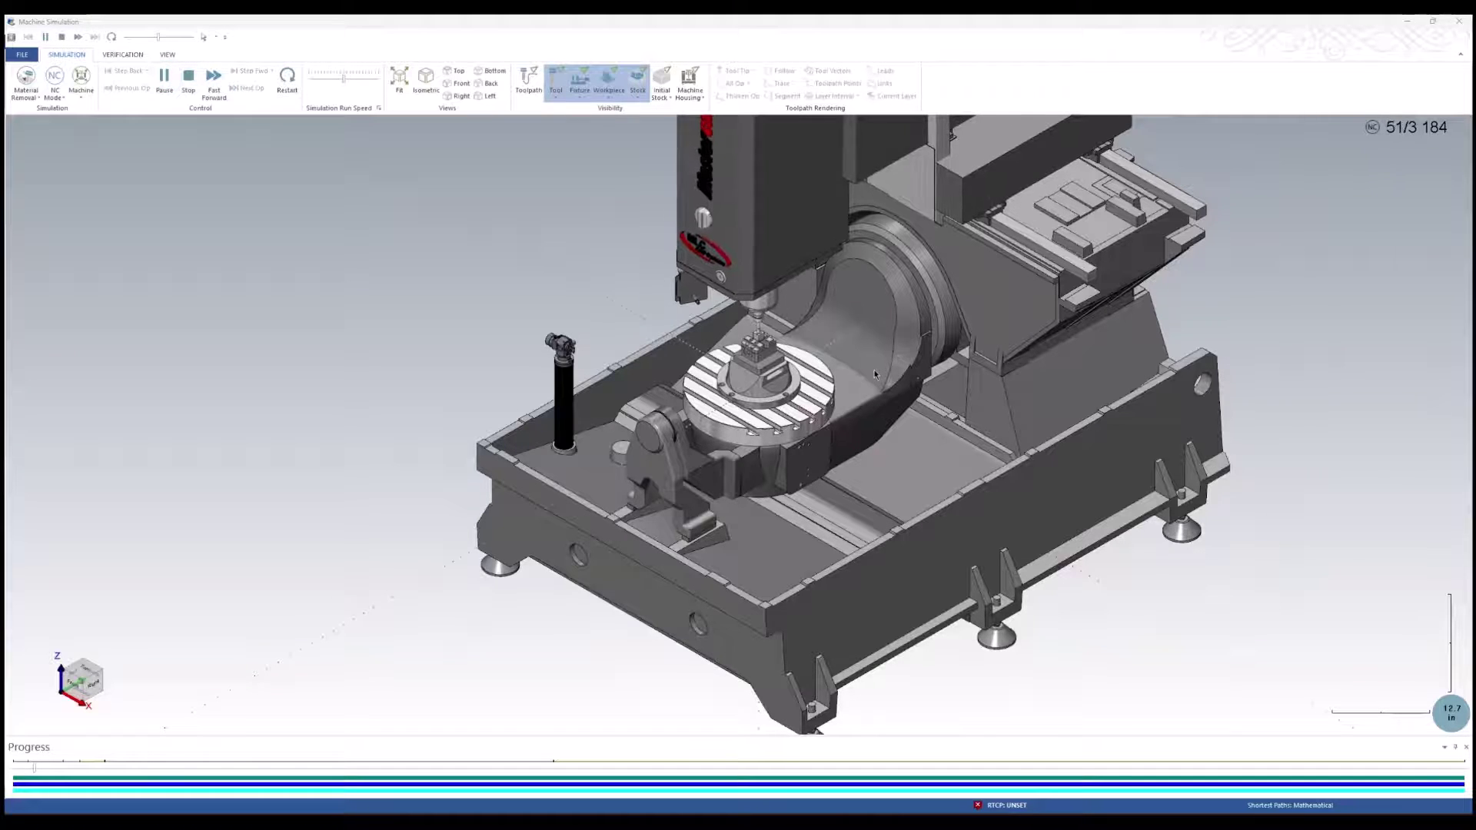
pyautogui.scroll(3, 848, 365)
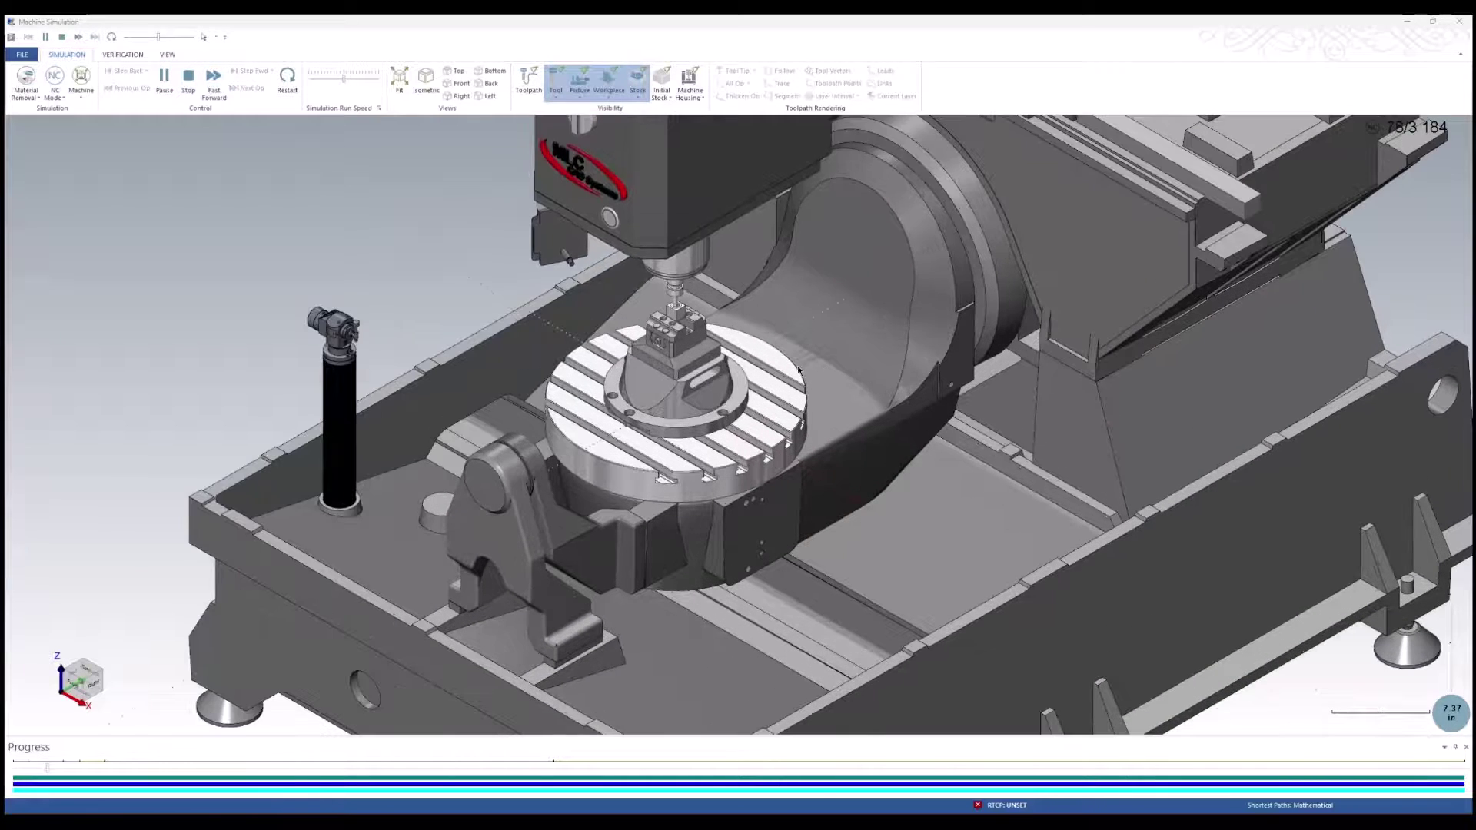
pyautogui.scroll(1, 829, 326)
pyautogui.moveTo(830, 324); pyautogui.dragTo(1064, 327, button='middle')
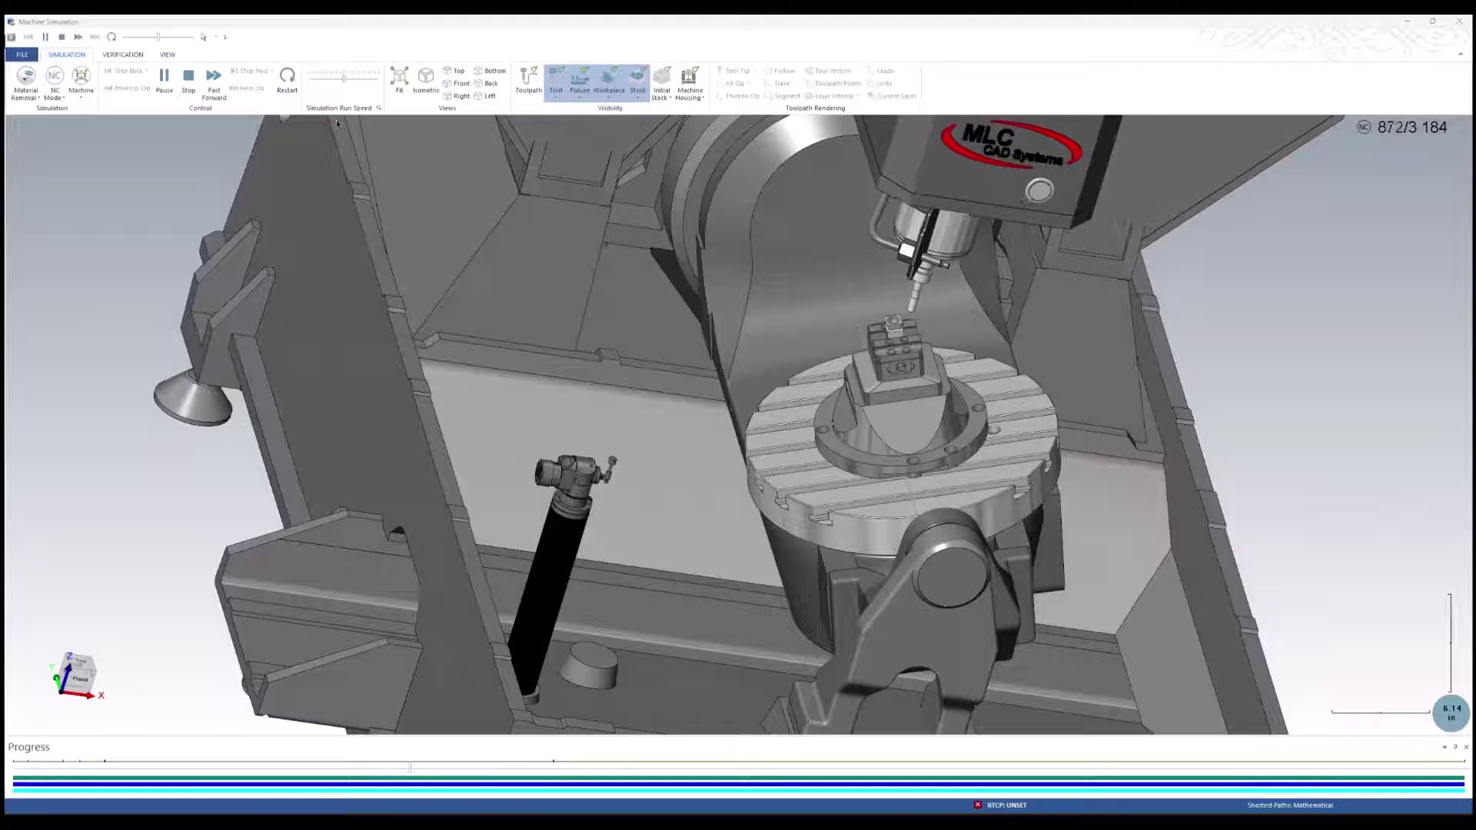
pyautogui.moveTo(343, 77); pyautogui.dragTo(332, 82)
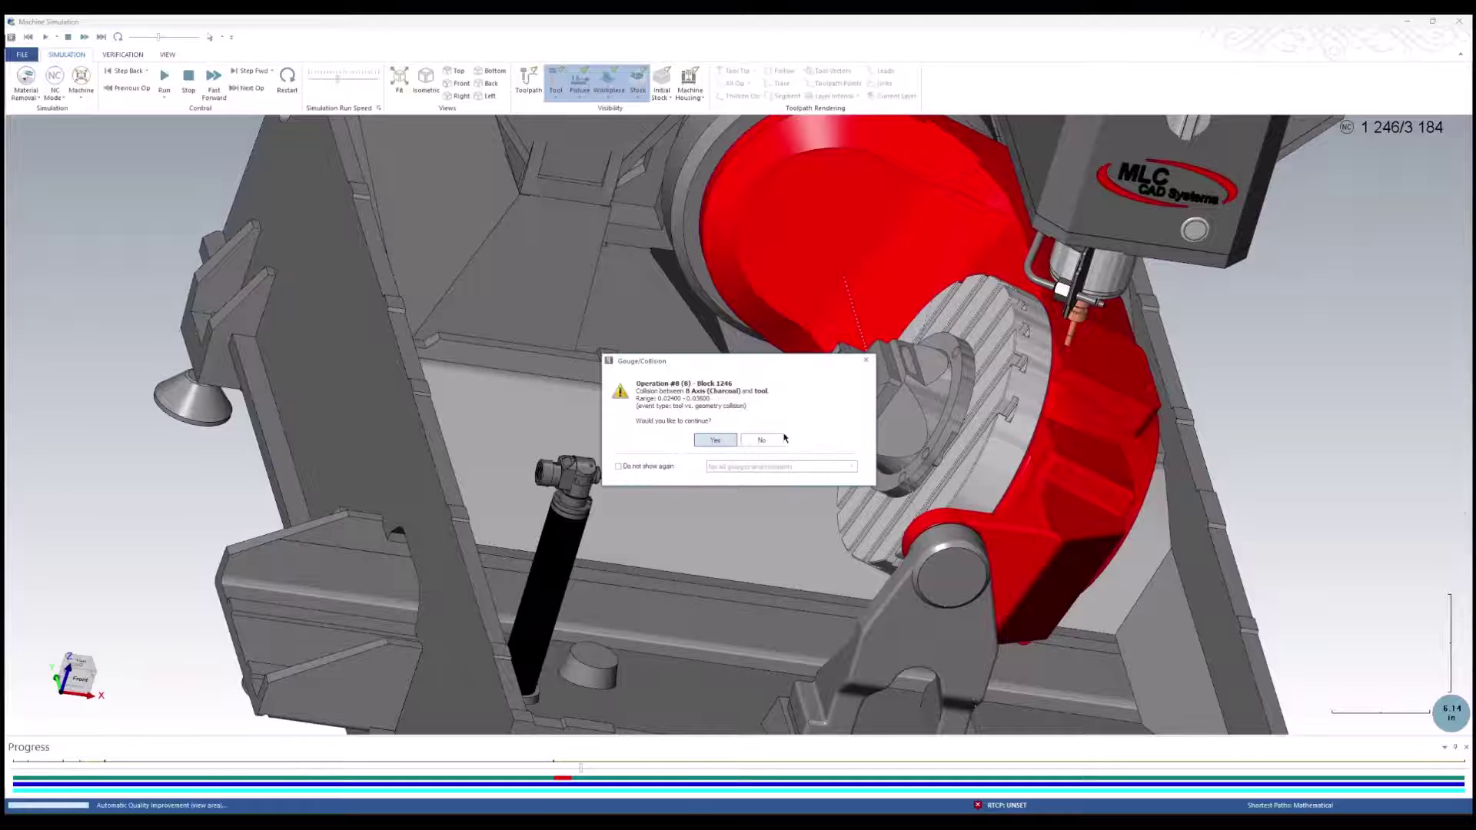
# - Continue past the B and C axis collision warnings, stop at the last one, and close the simulator
pyautogui.click(711, 441)
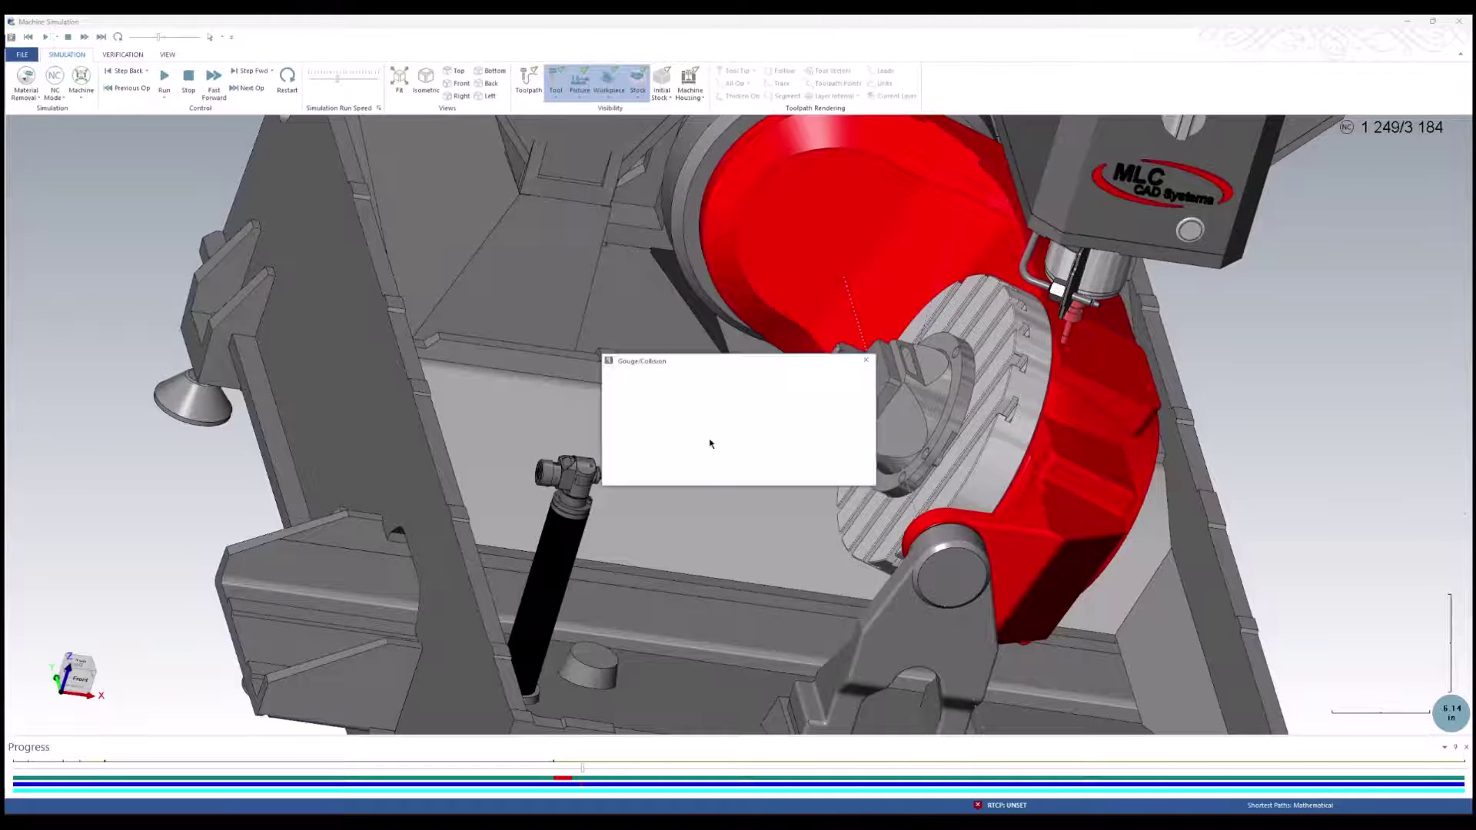
pyautogui.click(713, 440)
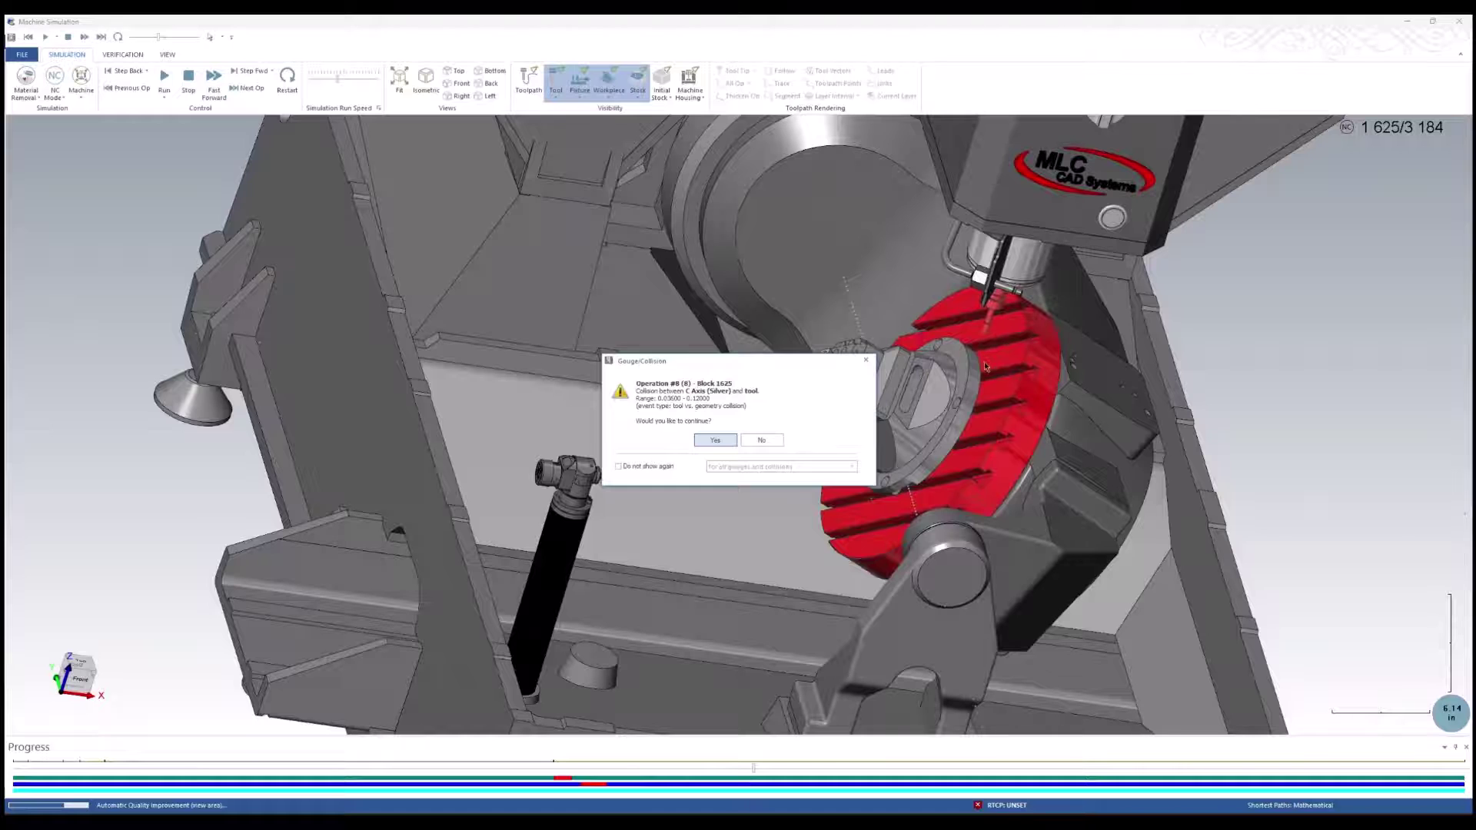
pyautogui.moveTo(740, 363); pyautogui.dragTo(680, 332)
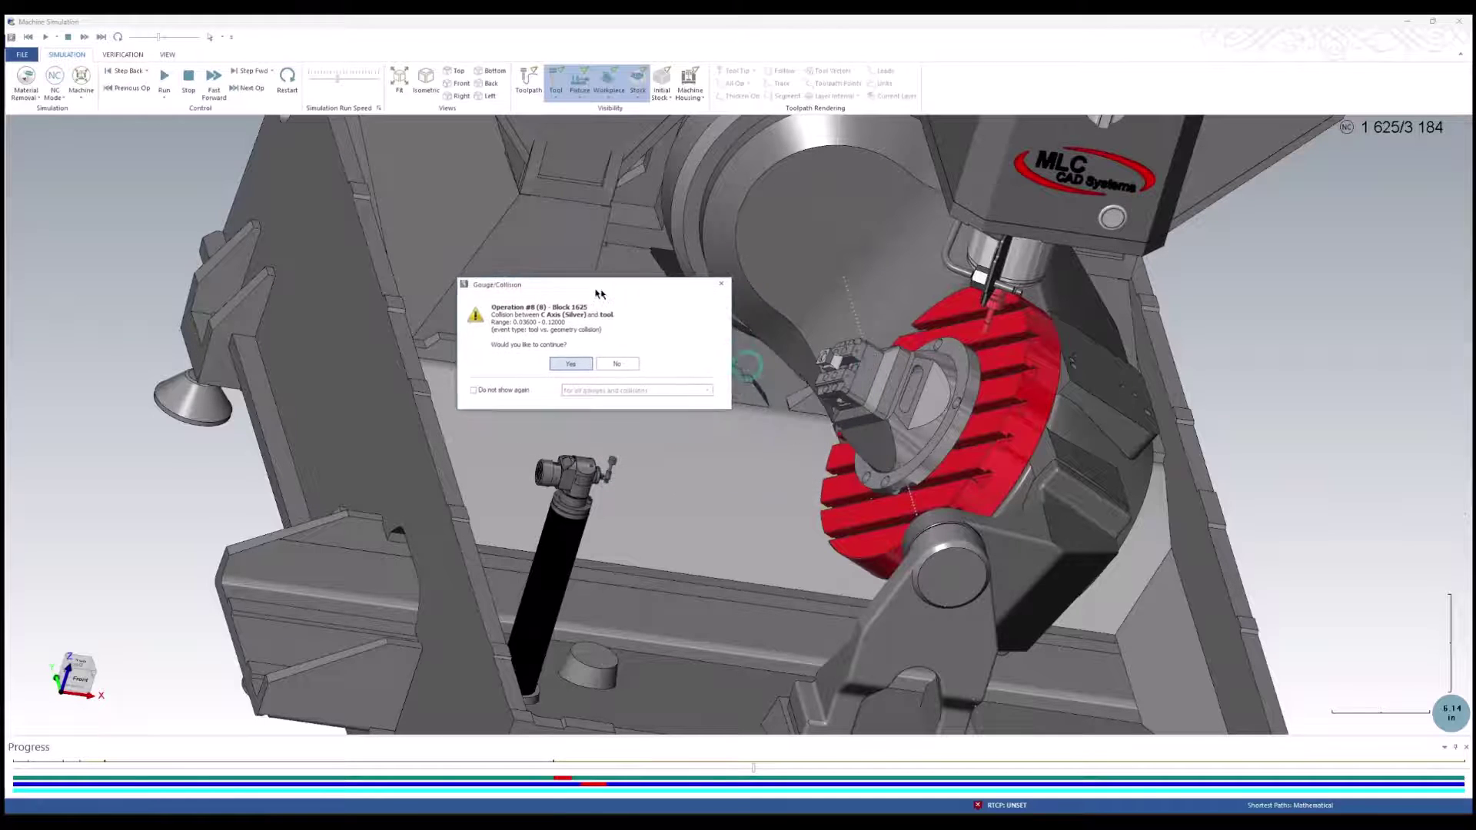
pyautogui.moveTo(588, 289); pyautogui.dragTo(579, 287)
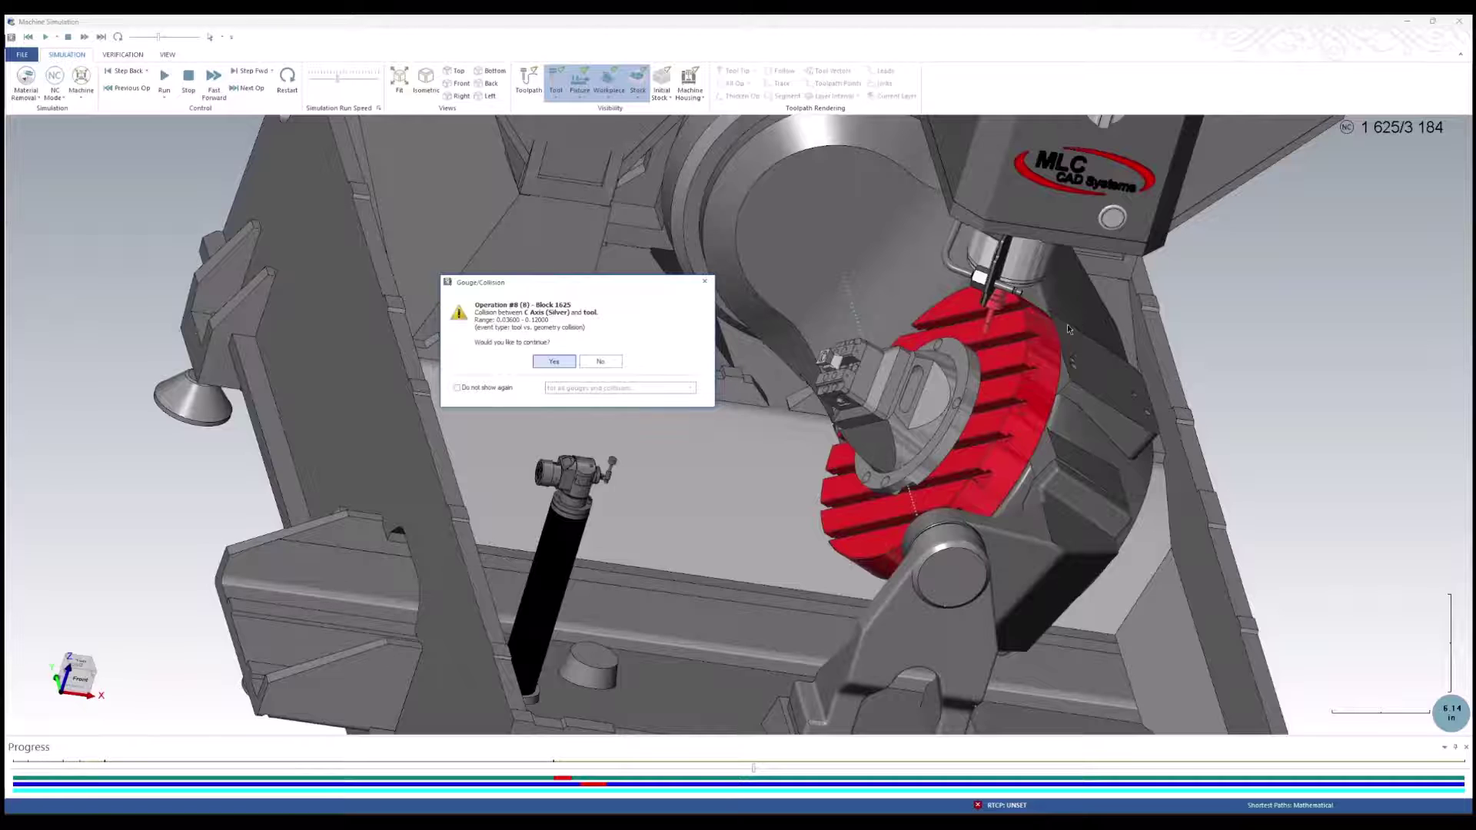
pyautogui.click(555, 361)
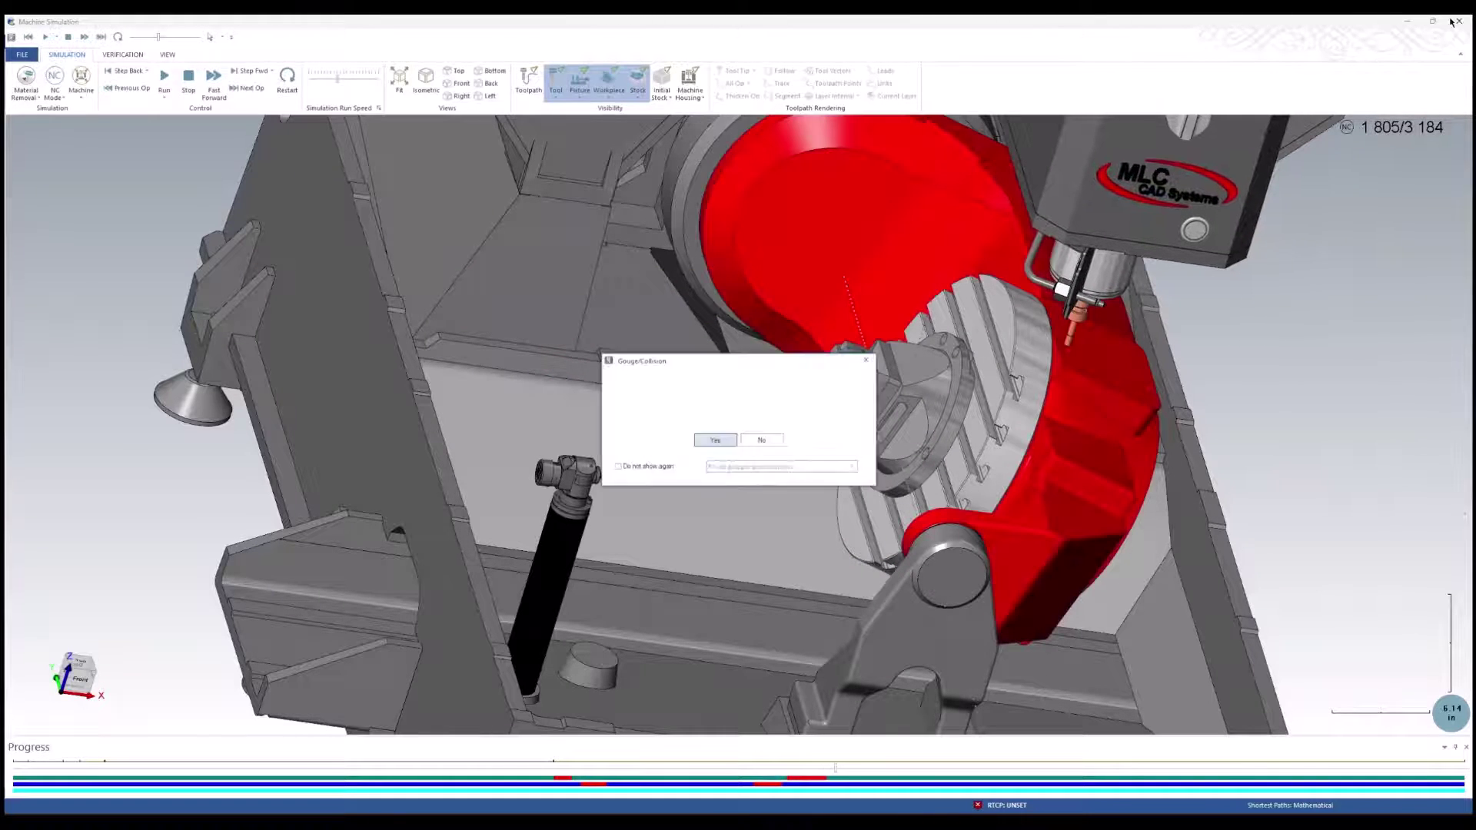
pyautogui.click(761, 440)
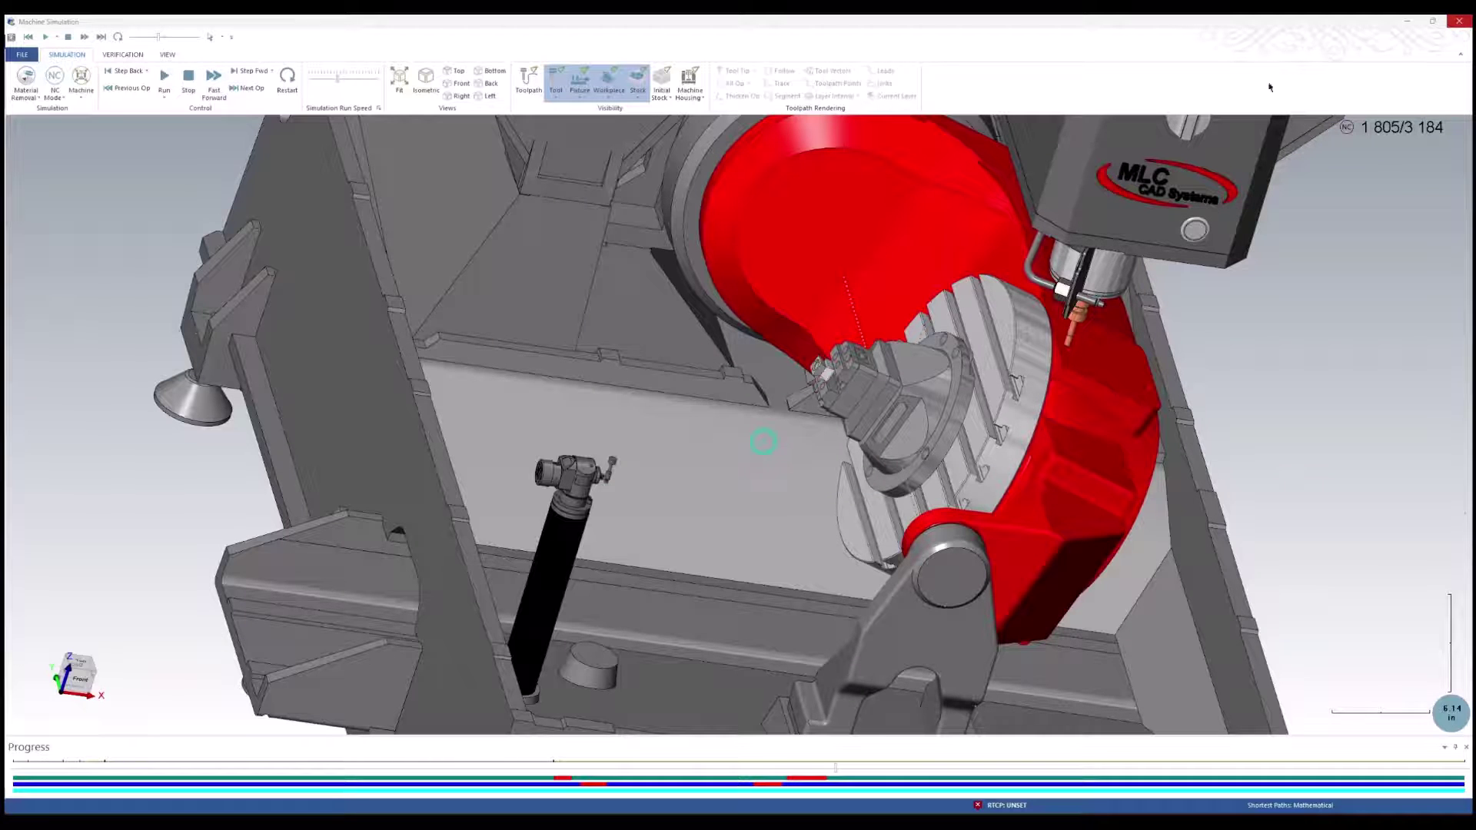
pyautogui.click(1458, 21)
pyautogui.scroll(-2, 852, 377)
# - Confirm the revised Home / Ref. Points settings in operation 7's parameters
pyautogui.press('Escape')
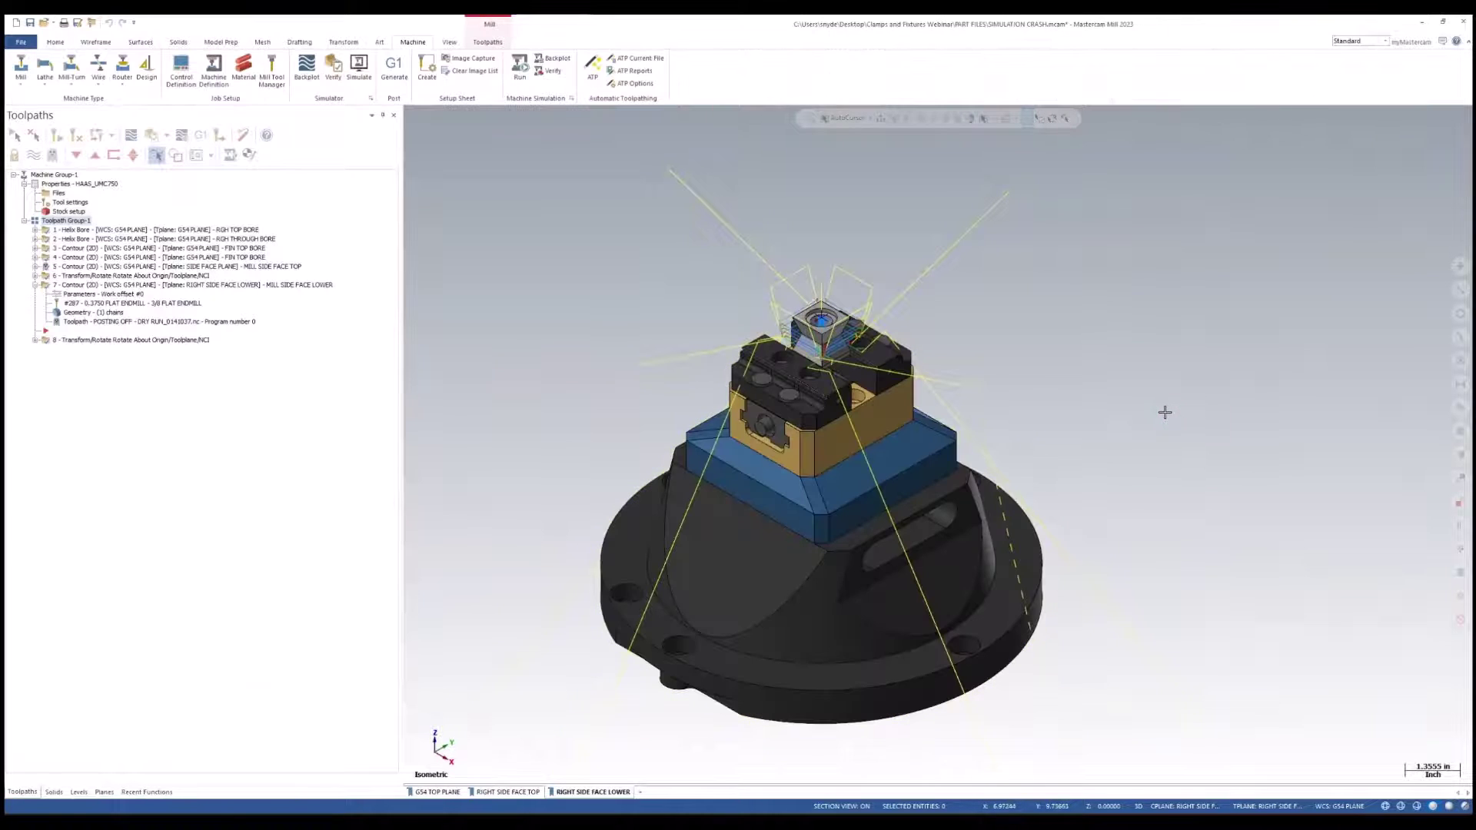
pyautogui.click(95, 296)
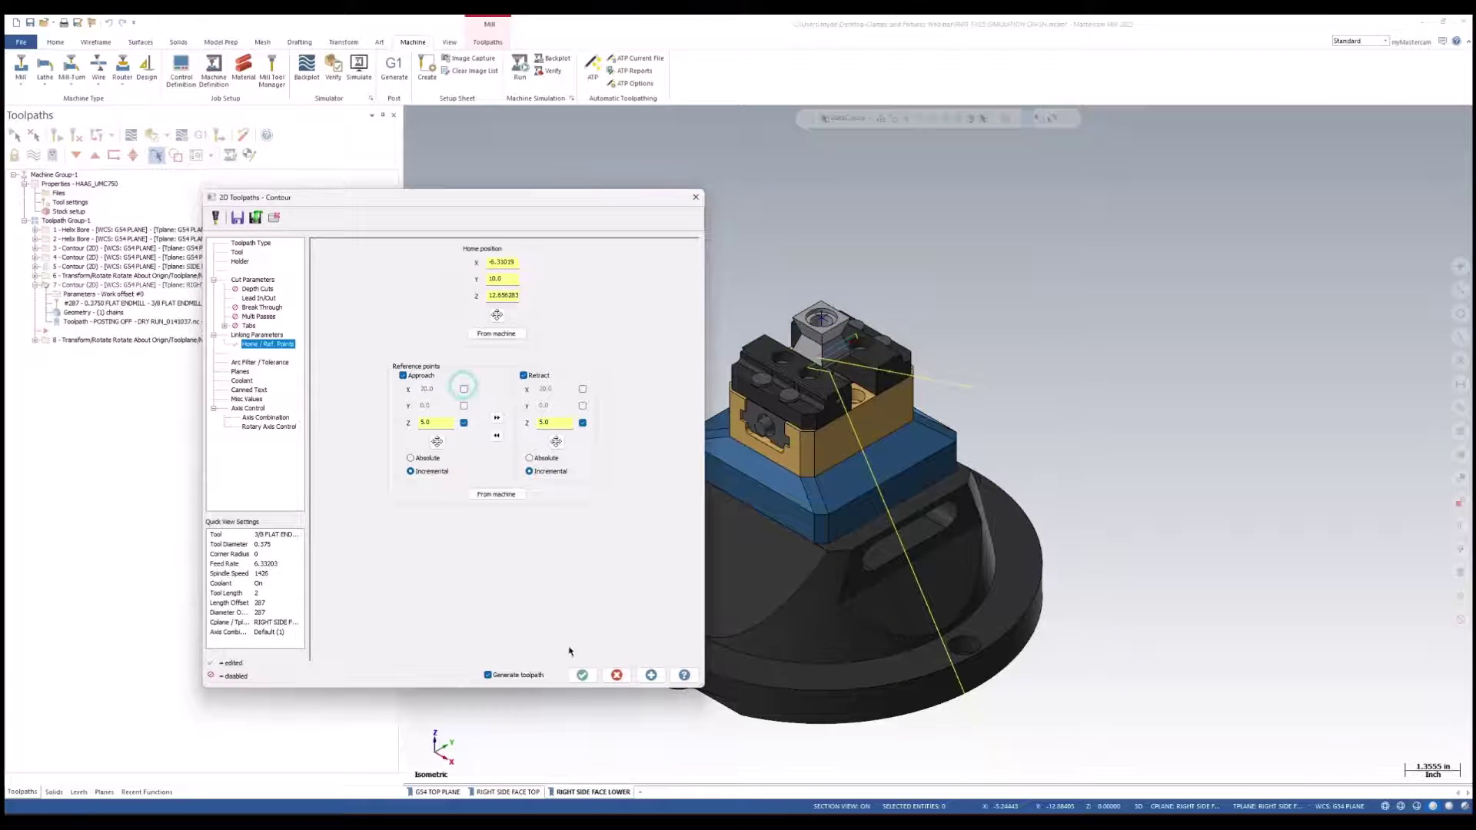
pyautogui.click(582, 675)
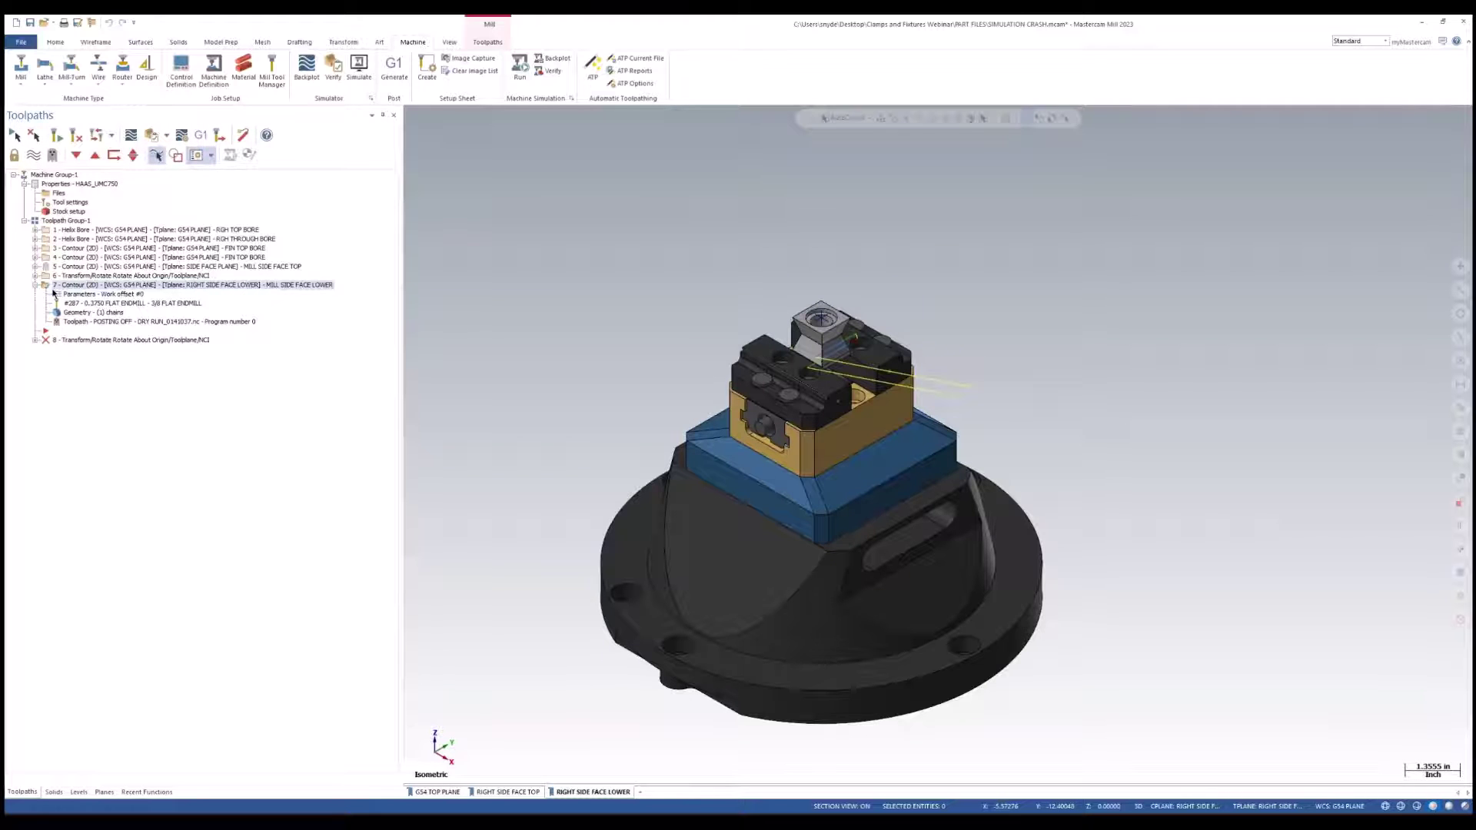
# - Regenerate the invalidated toolpaths, select all of Toolpath Group-1, and run Machine Simulation
pyautogui.click(68, 340)
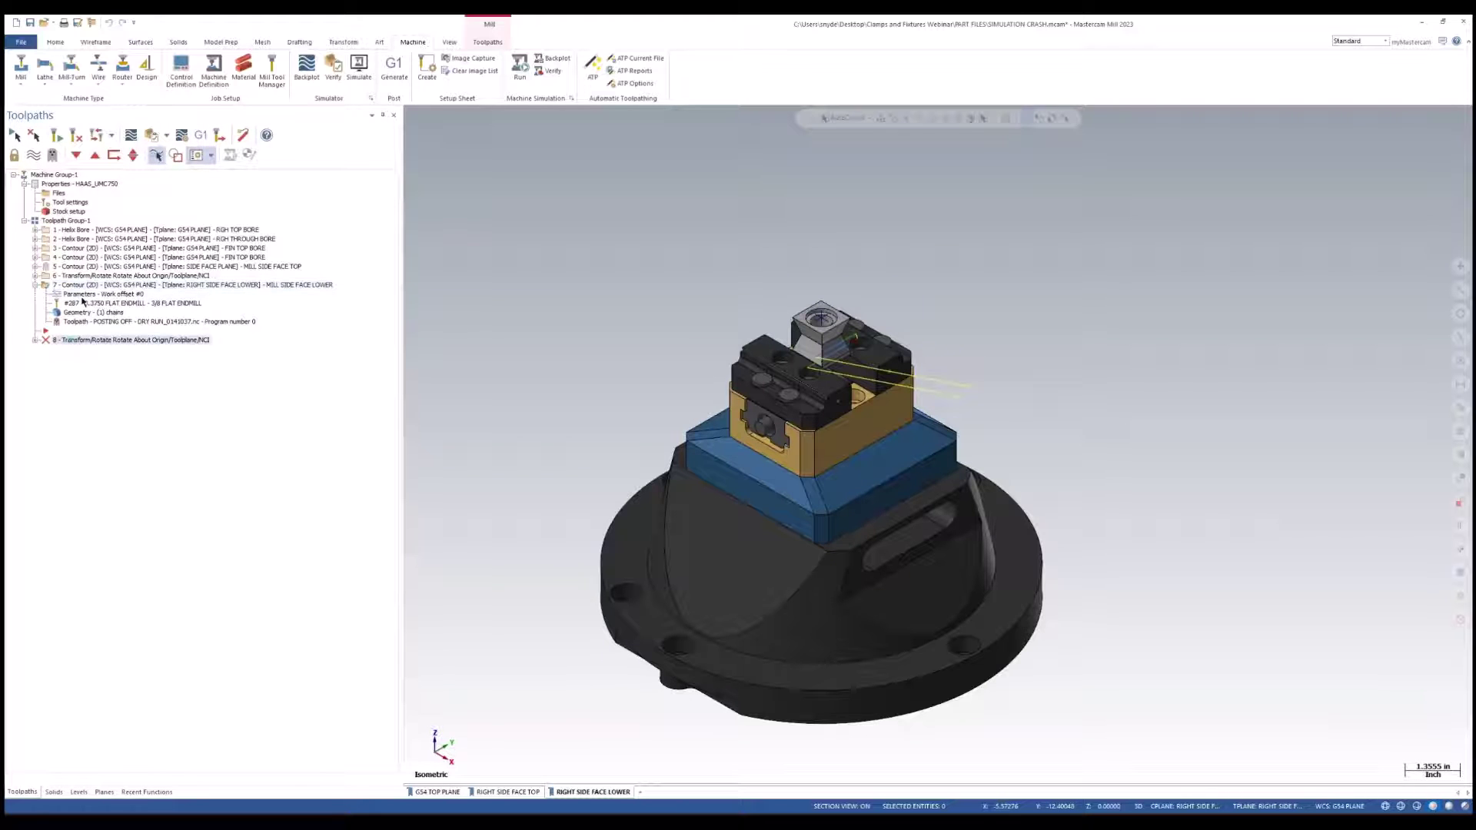
pyautogui.click(55, 136)
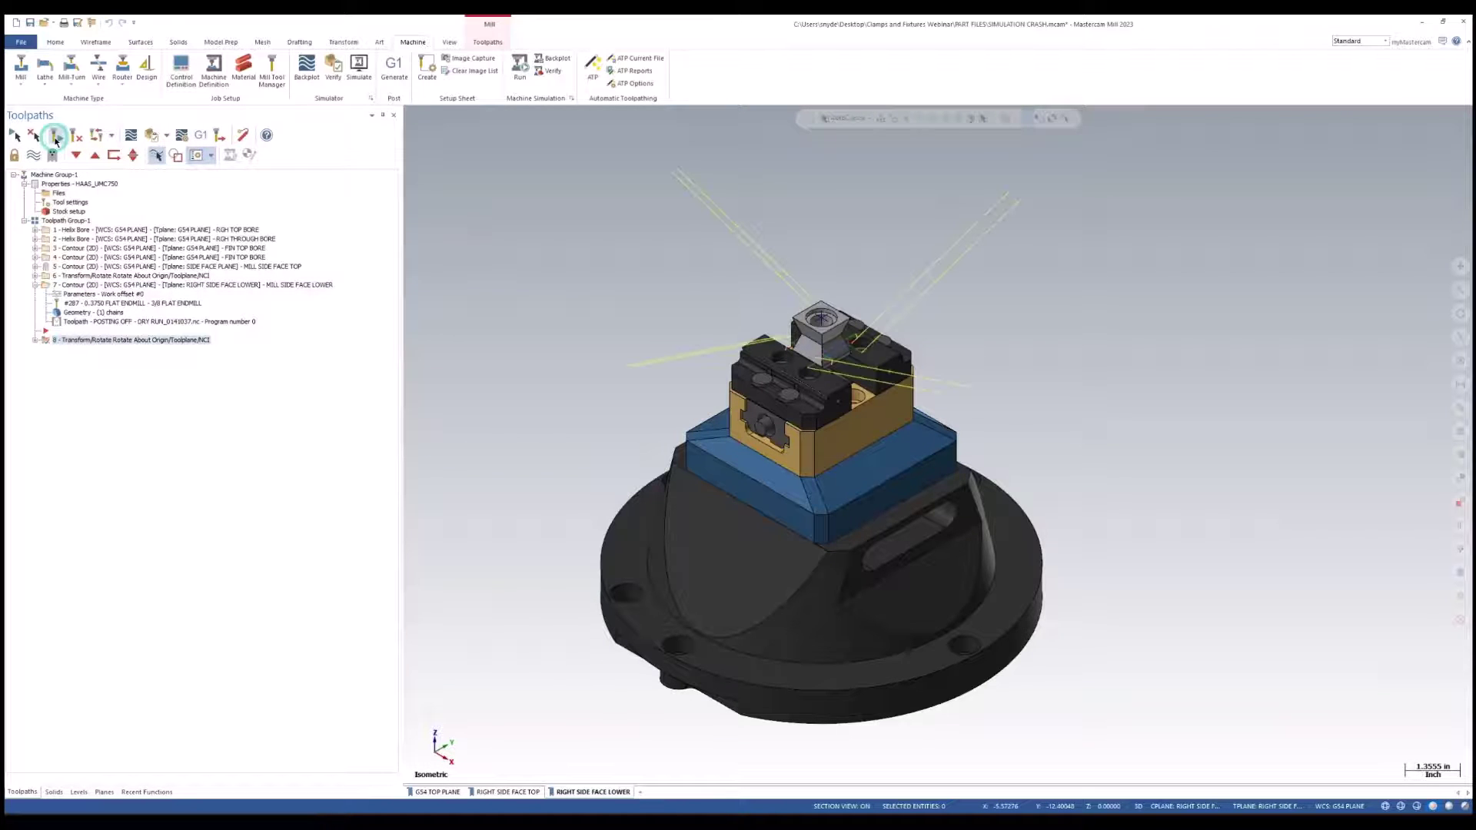
pyautogui.click(35, 285)
pyautogui.click(49, 221)
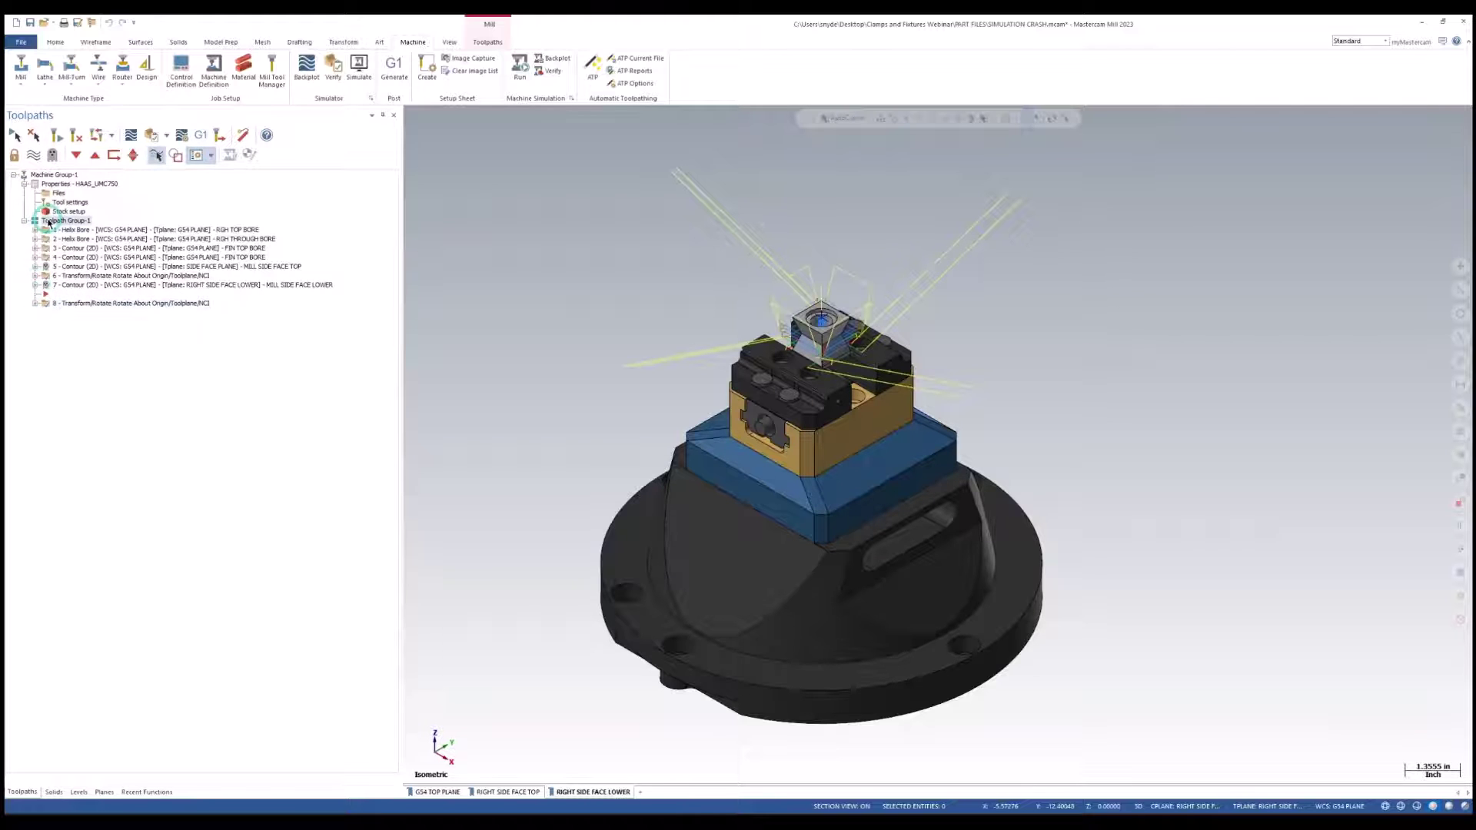
pyautogui.click(522, 65)
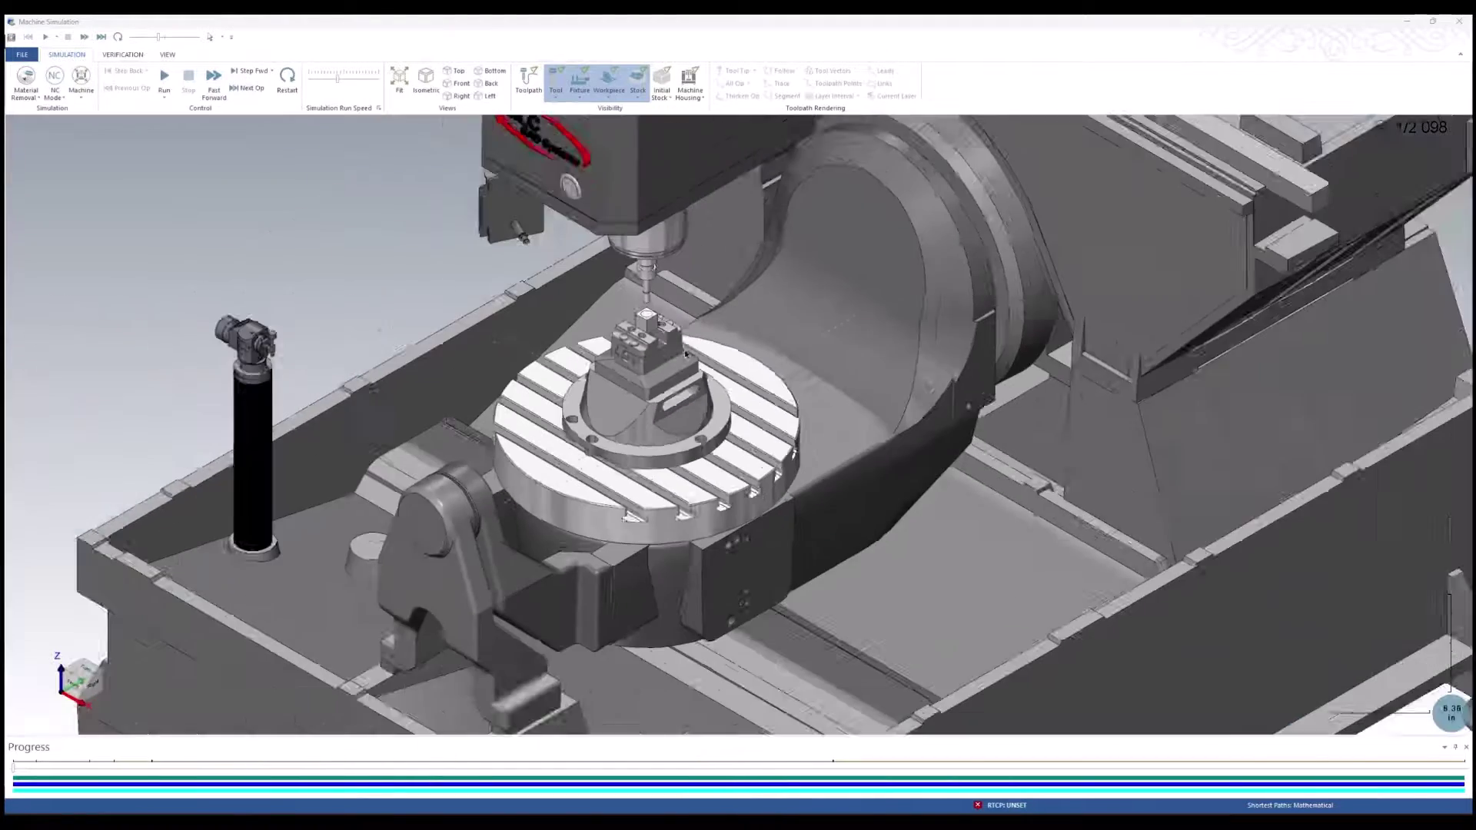
# - Run the regenerated toolpaths at reduced speed through all 2098 blocks without collisions, then close the simulator
pyautogui.scroll(-3, 686, 353)
pyautogui.moveTo(686, 352); pyautogui.dragTo(961, 342, button='middle')
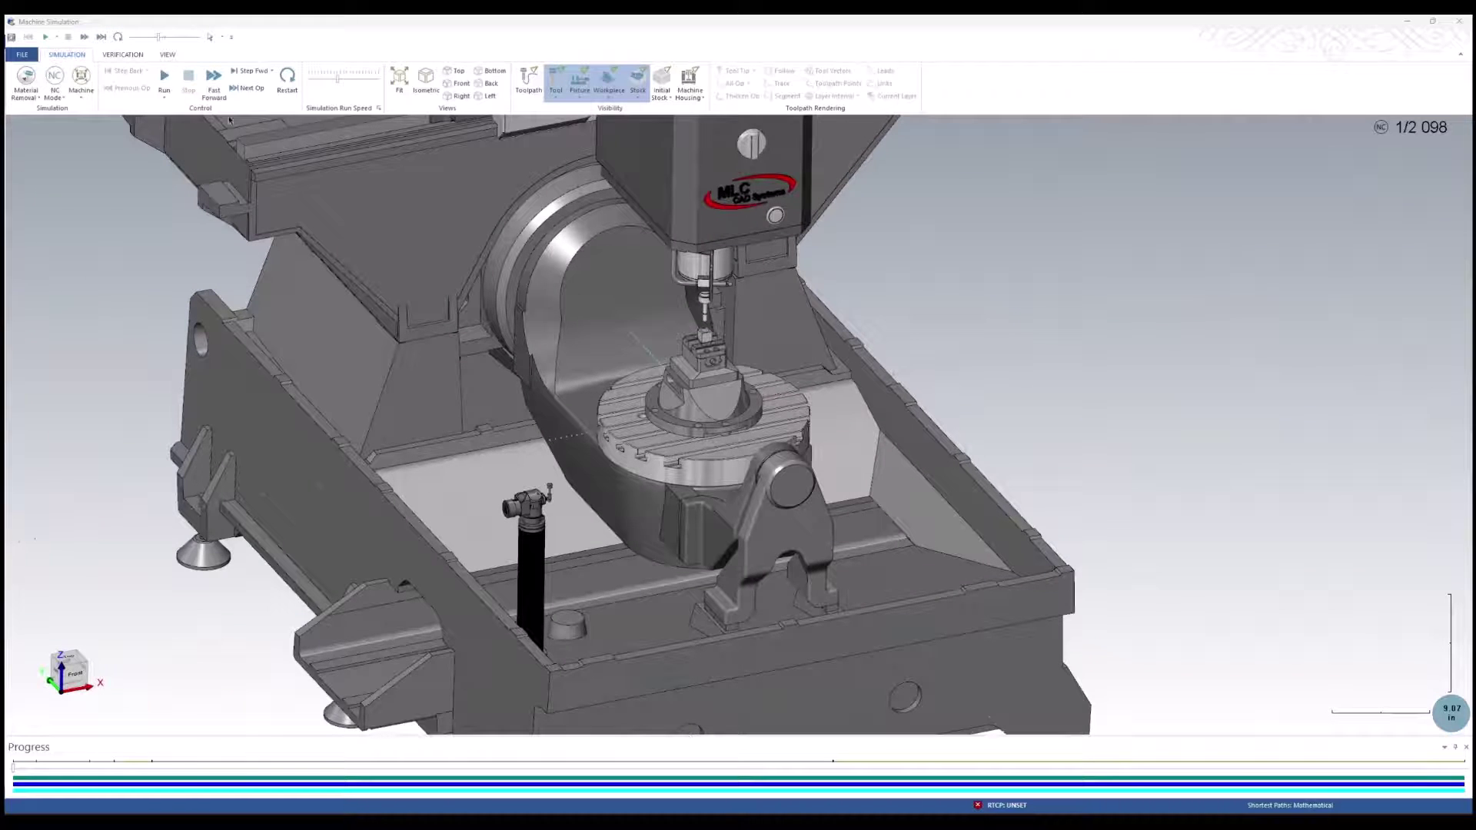
pyautogui.click(163, 76)
pyautogui.scroll(2, 586, 305)
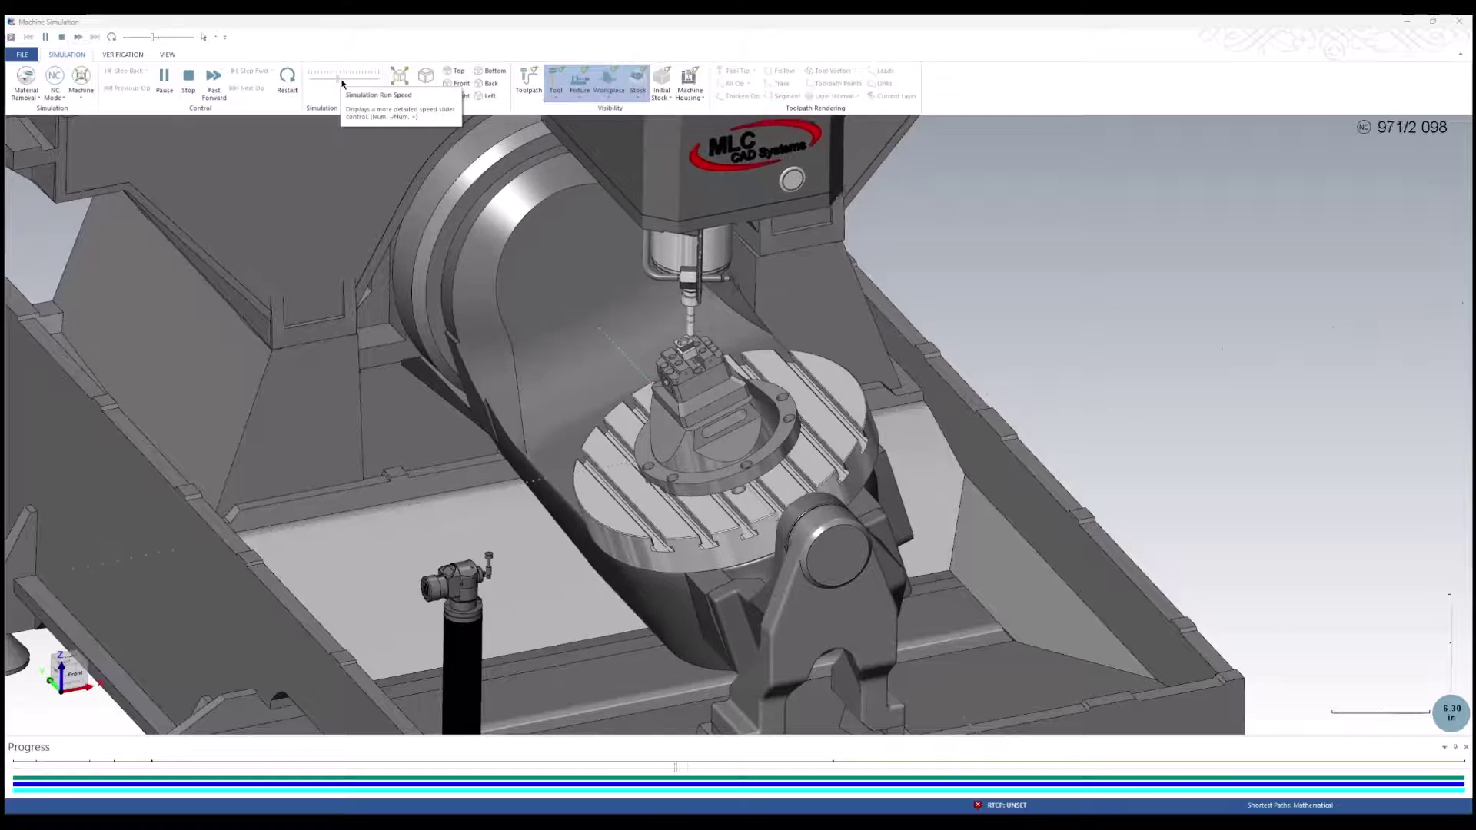
pyautogui.moveTo(342, 81); pyautogui.dragTo(332, 79)
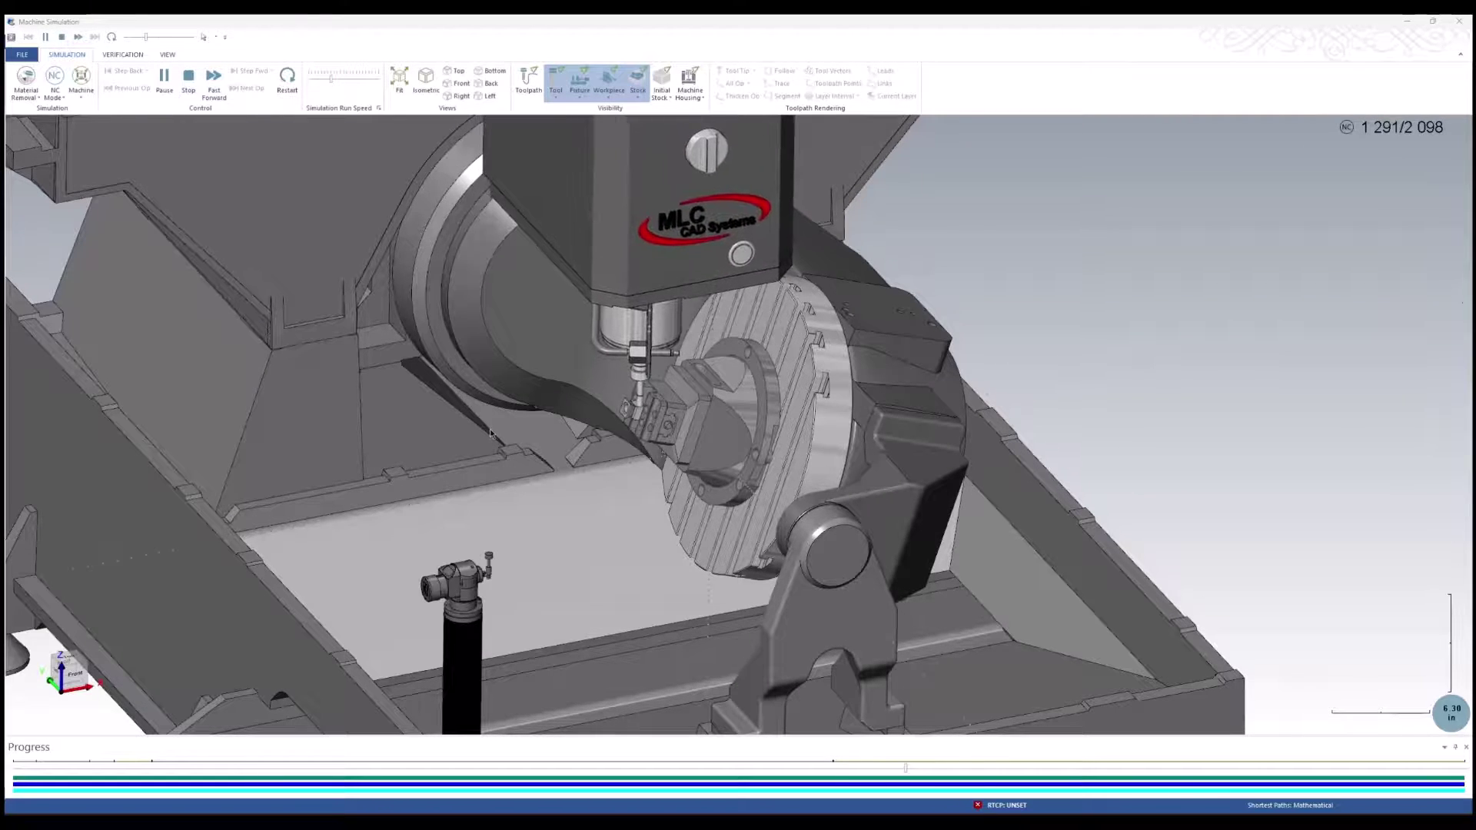
pyautogui.scroll(5, 508, 431)
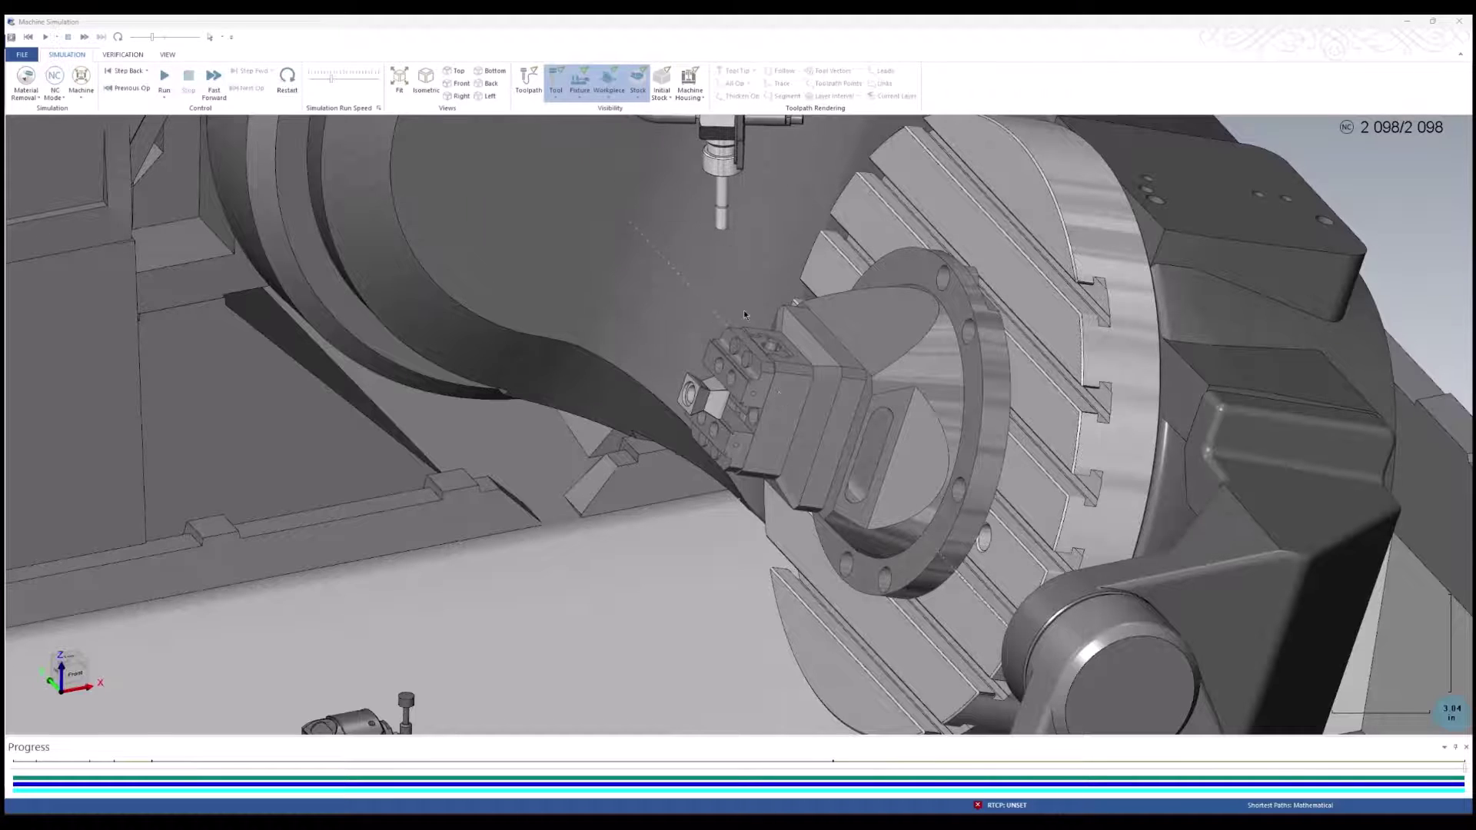
pyautogui.scroll(-6, 745, 302)
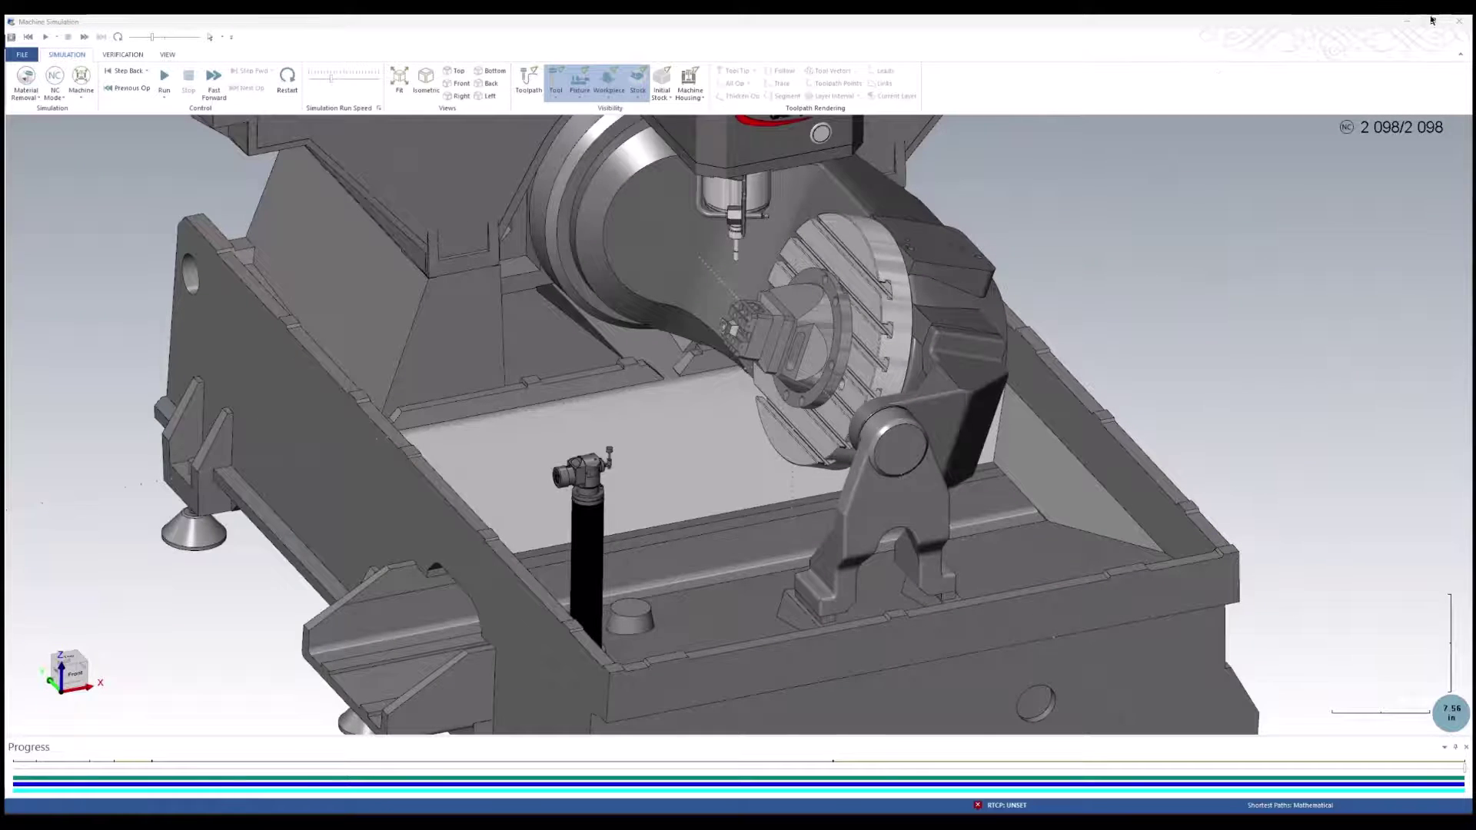
pyautogui.click(1453, 23)
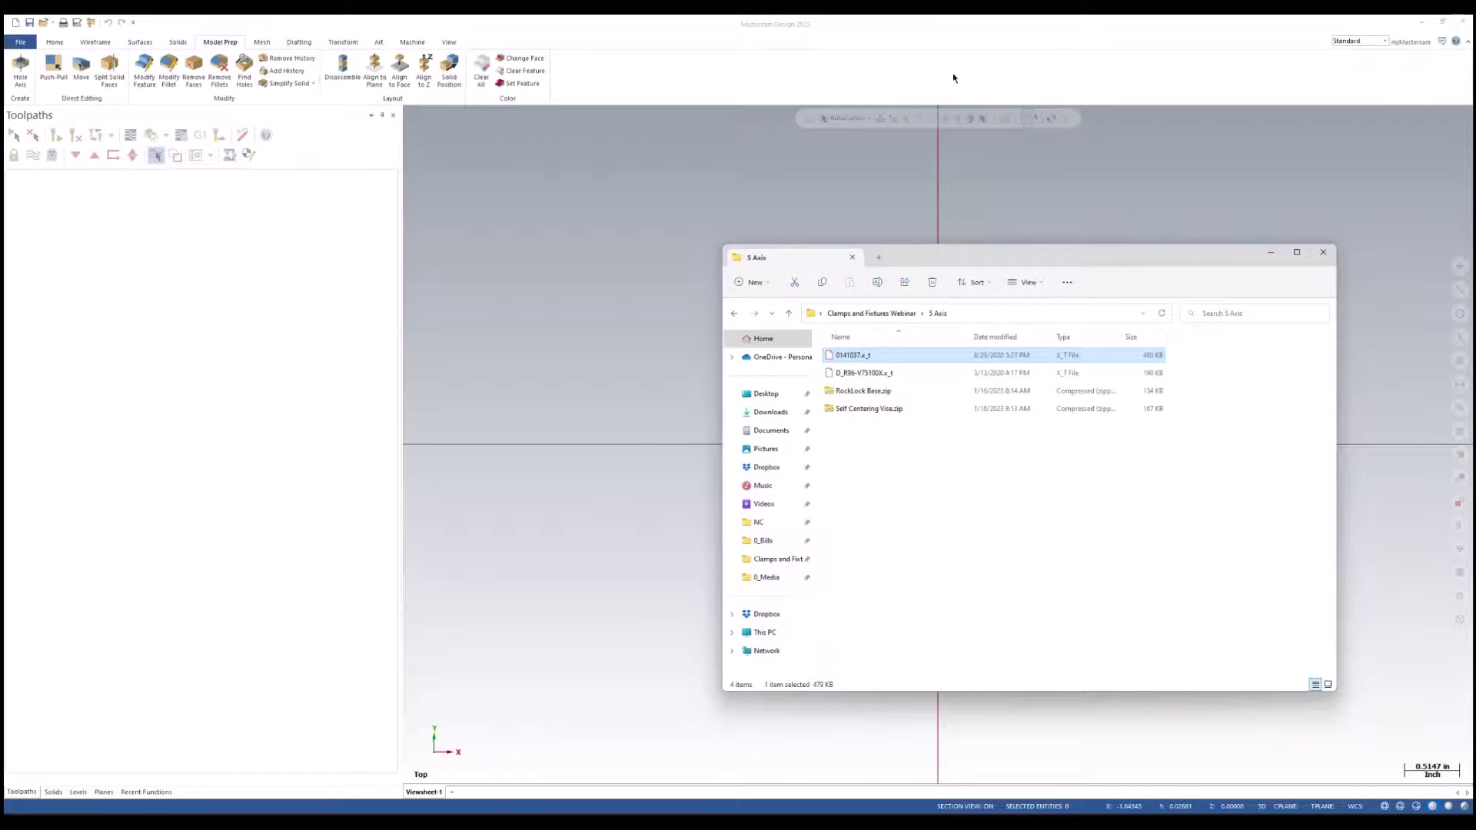
pyautogui.moveTo(912, 354); pyautogui.dragTo(544, 343)
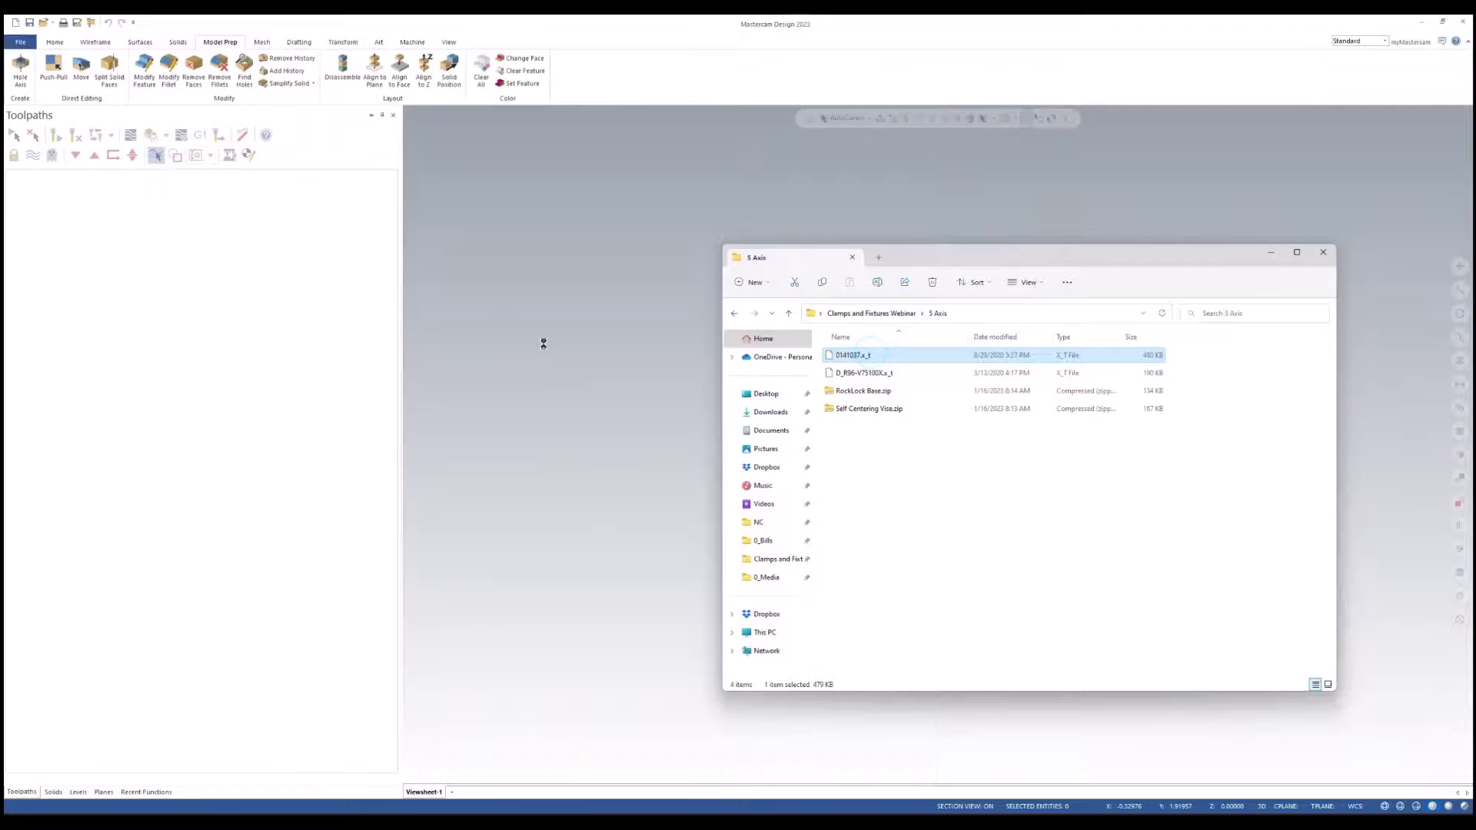
pyautogui.click(1270, 252)
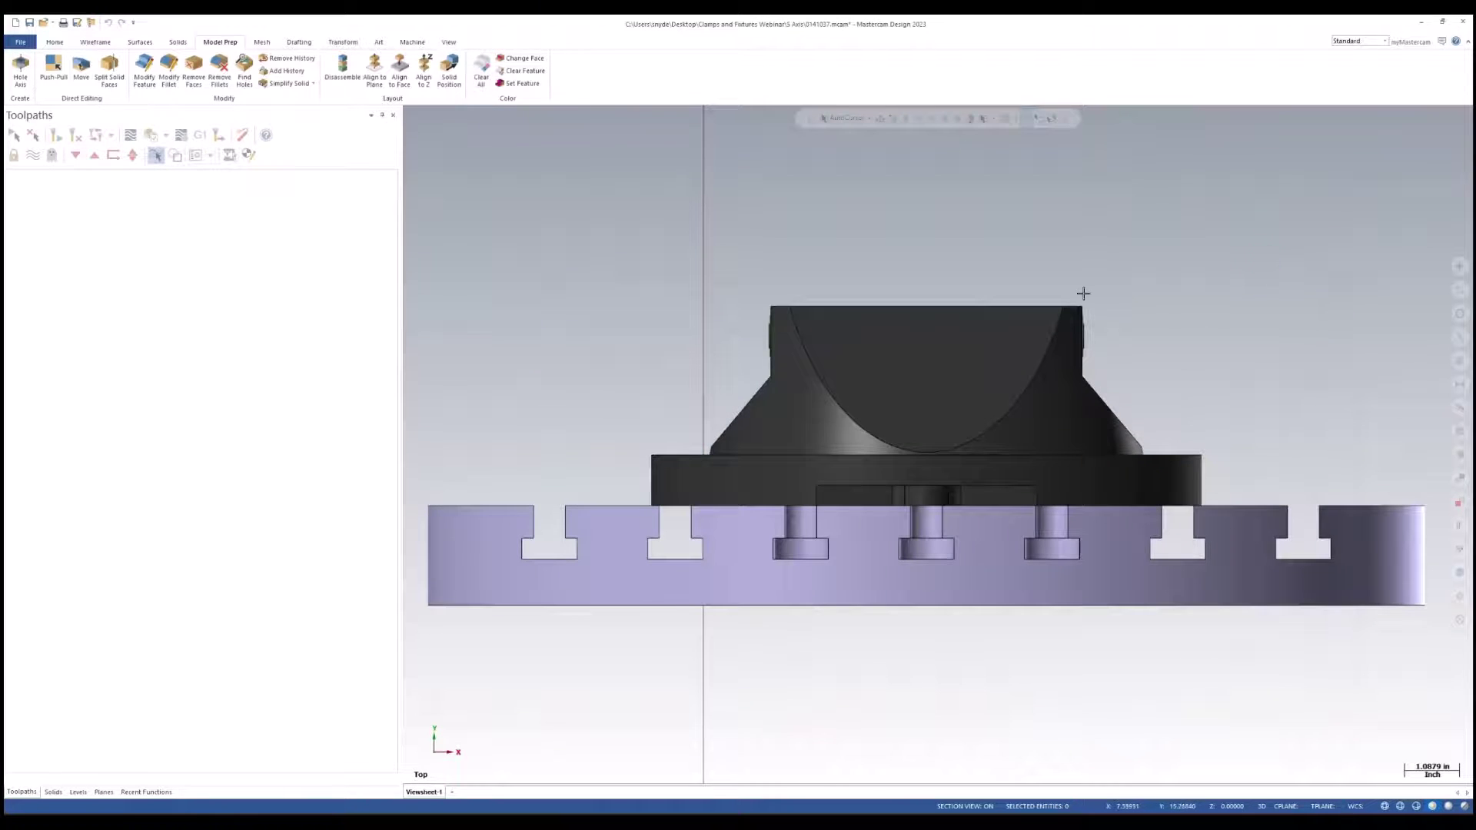
pyautogui.scroll(-3, 1046, 262)
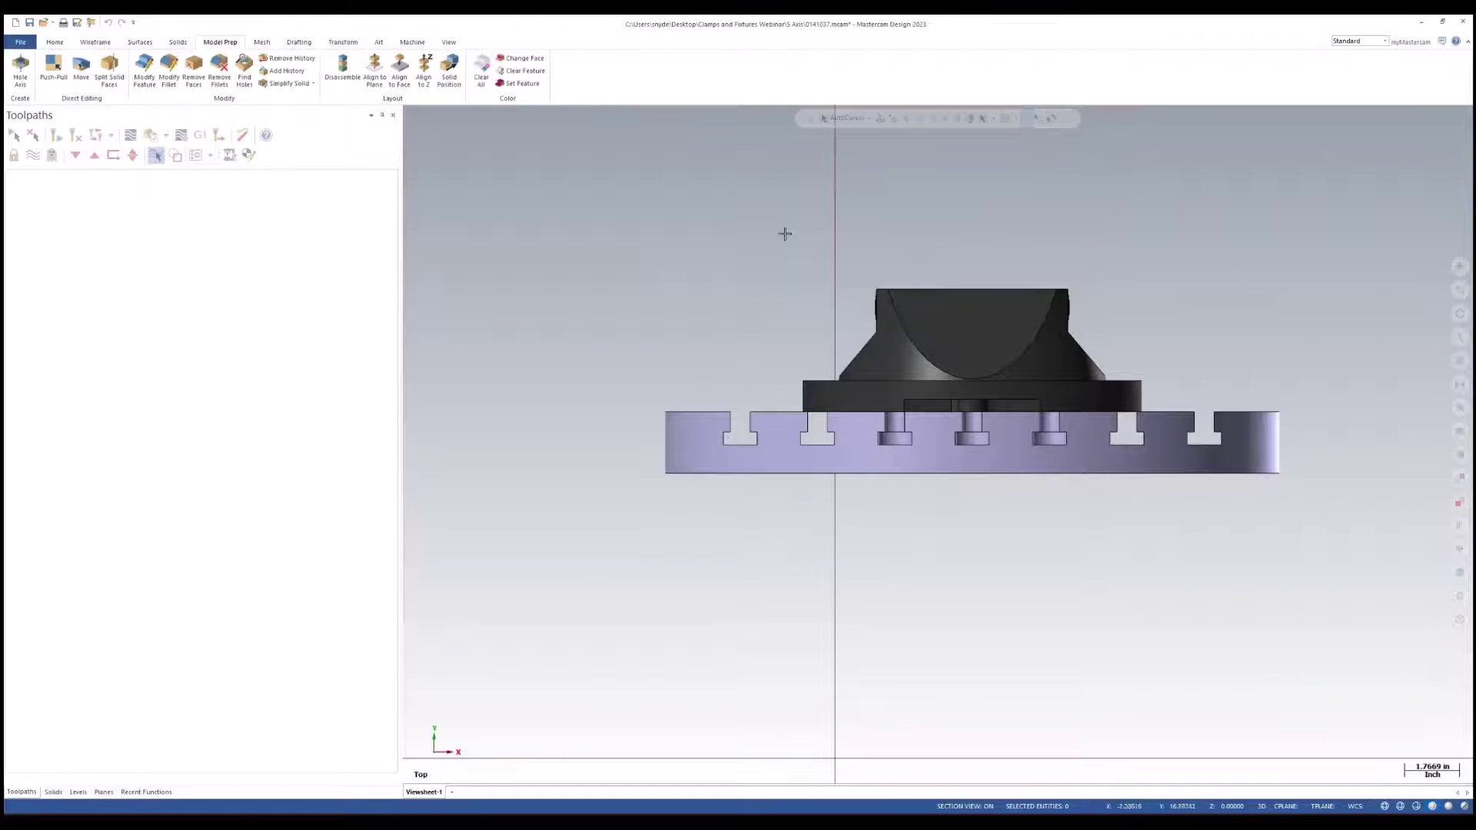
pyautogui.click(339, 43)
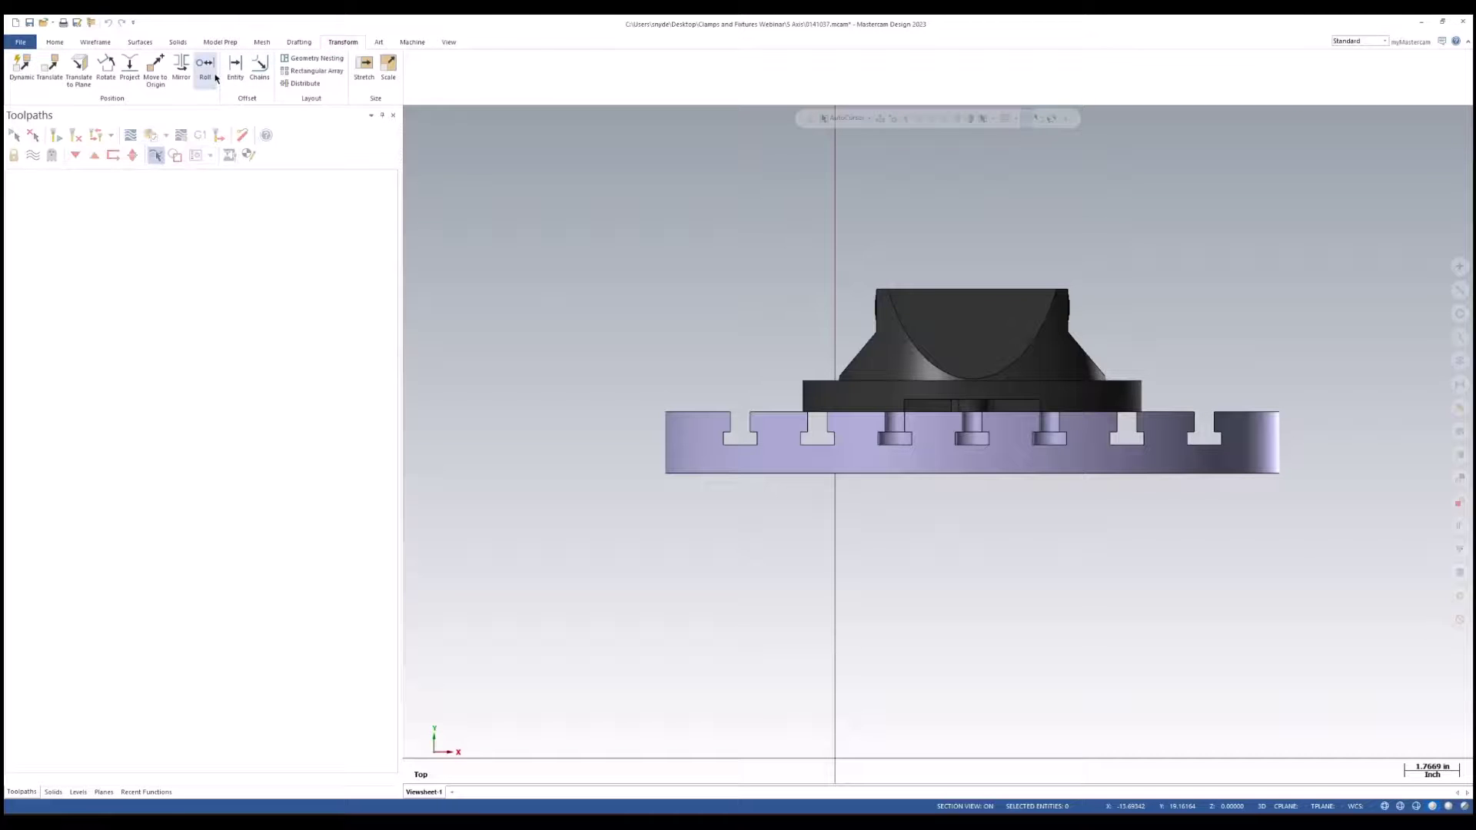
pyautogui.click(222, 44)
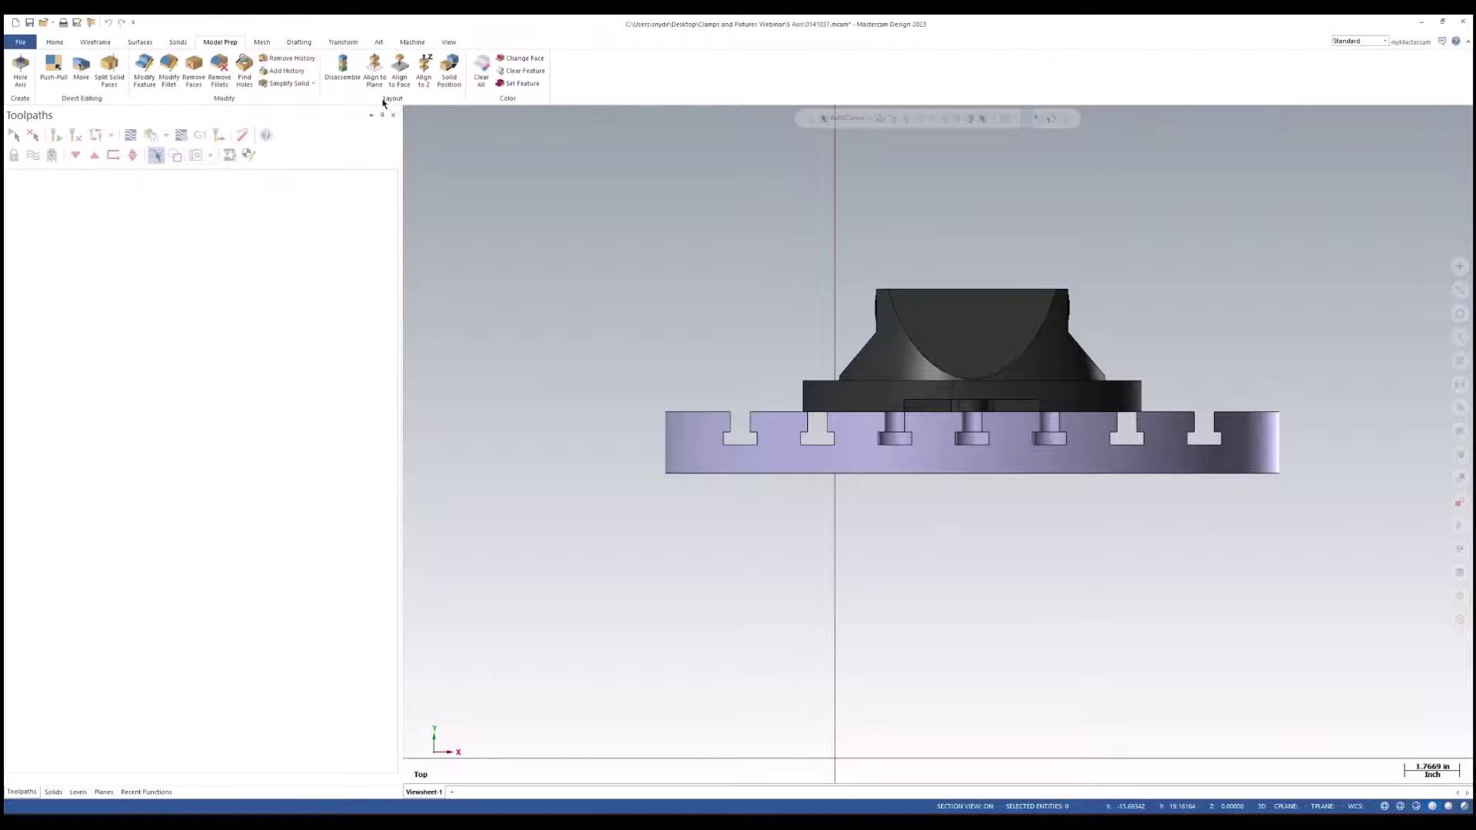
# - Align the fixture to the Top plane by picking its top face and a direction edge
pyautogui.click(374, 68)
pyautogui.moveTo(828, 187); pyautogui.dragTo(840, 231, button='middle')
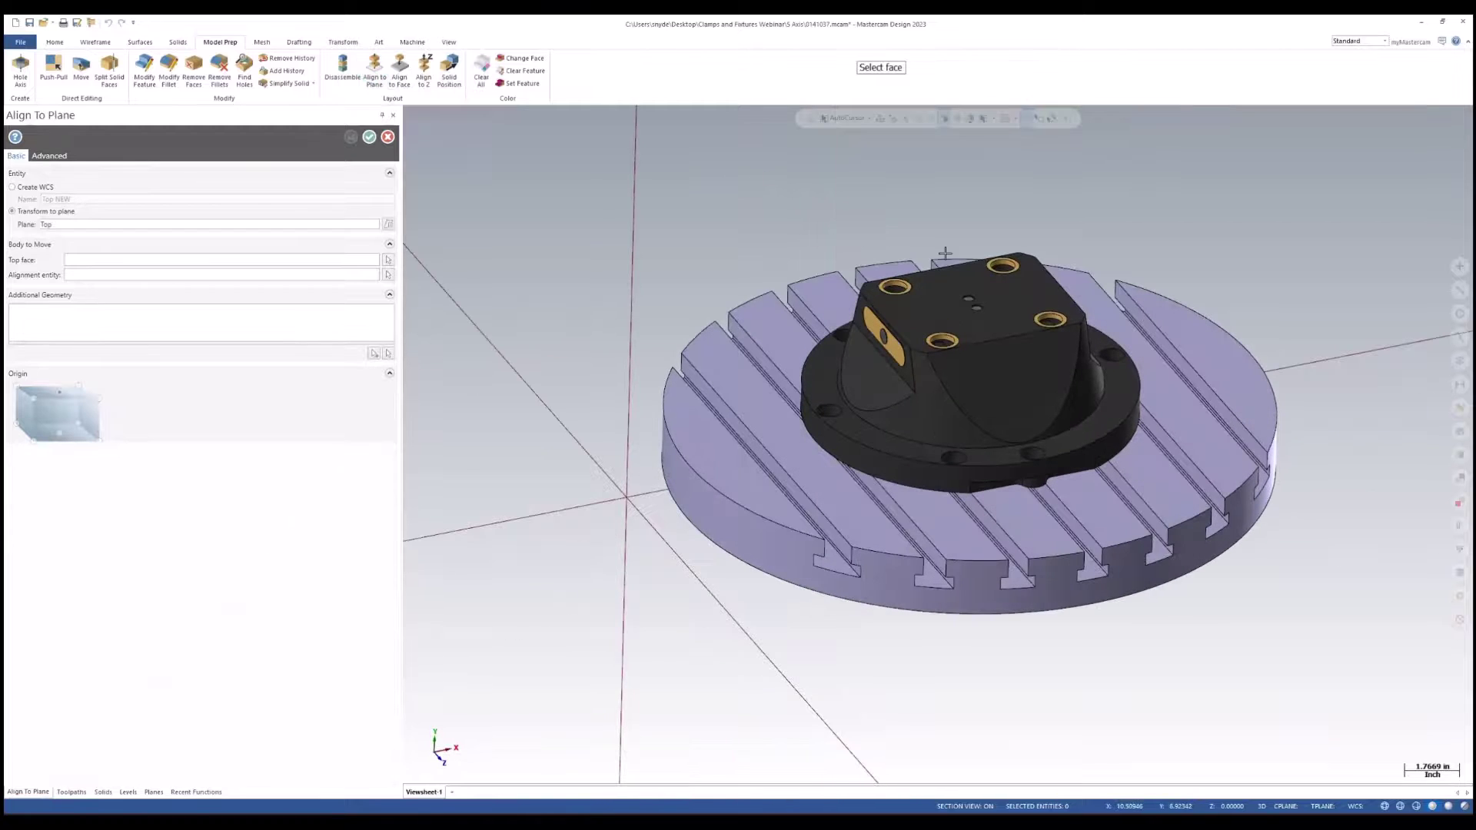
pyautogui.click(971, 278)
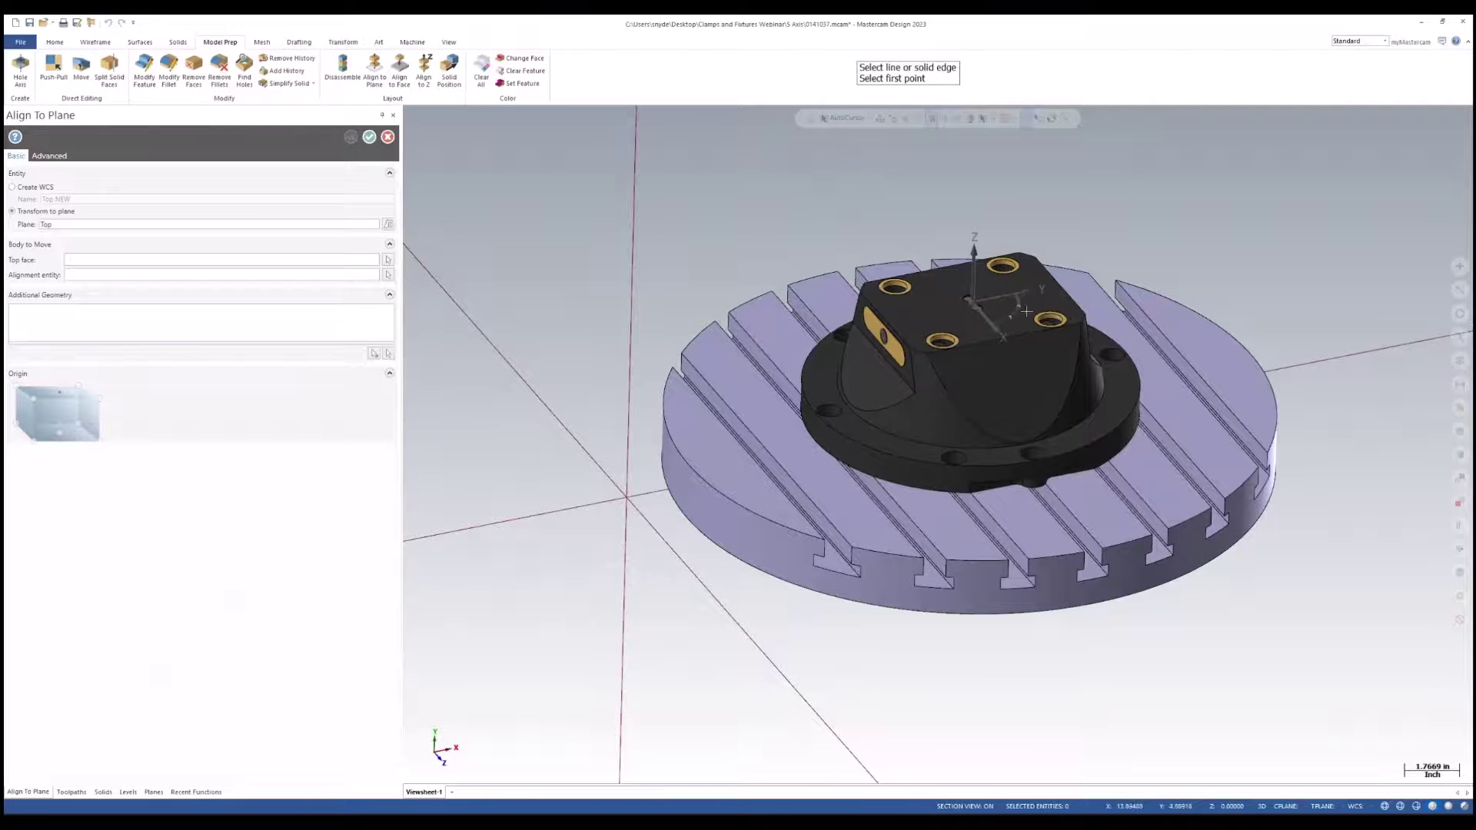
pyautogui.click(1026, 339)
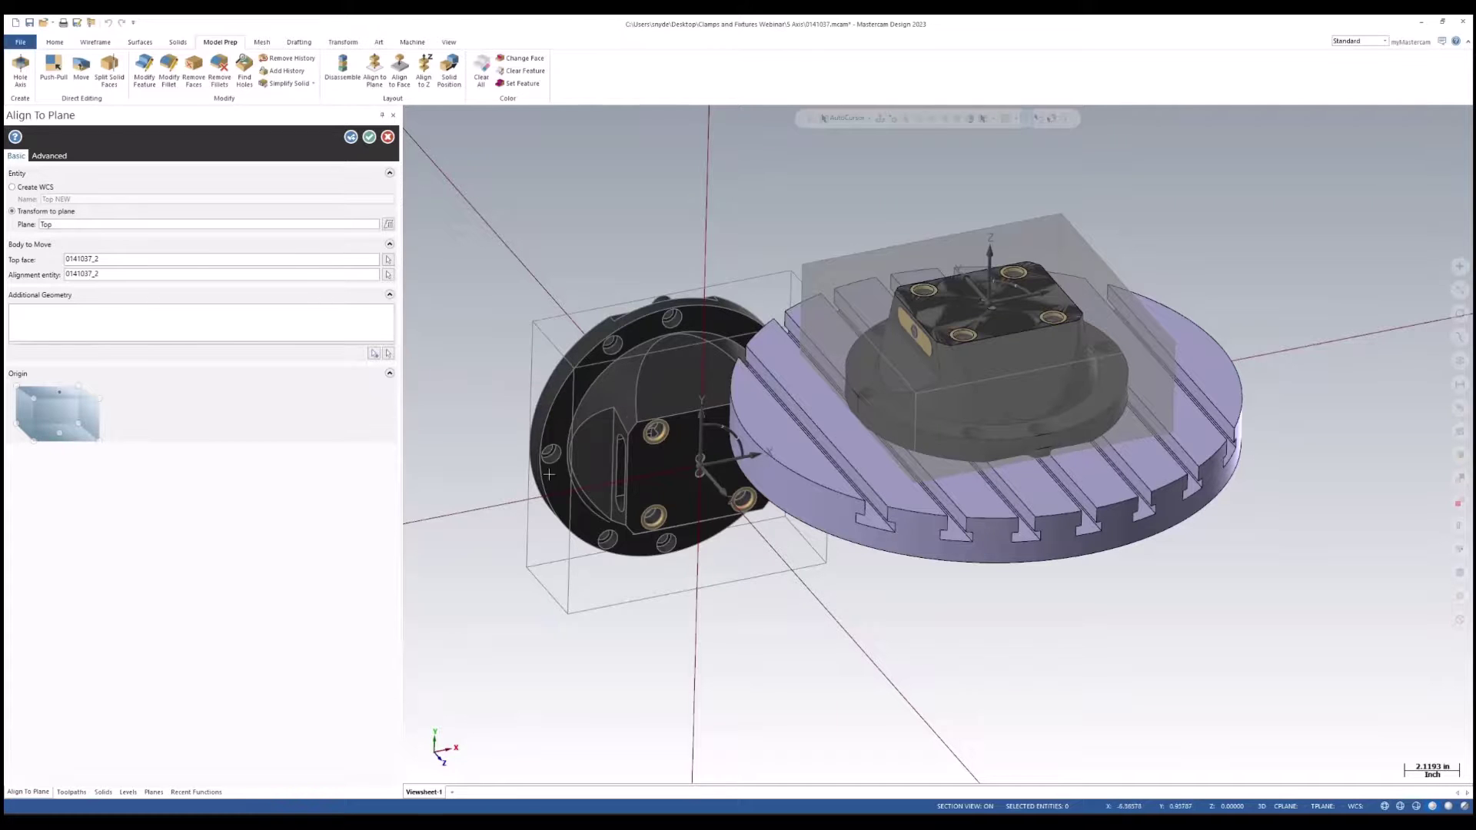
pyautogui.moveTo(552, 476); pyautogui.dragTo(752, 467, button='middle')
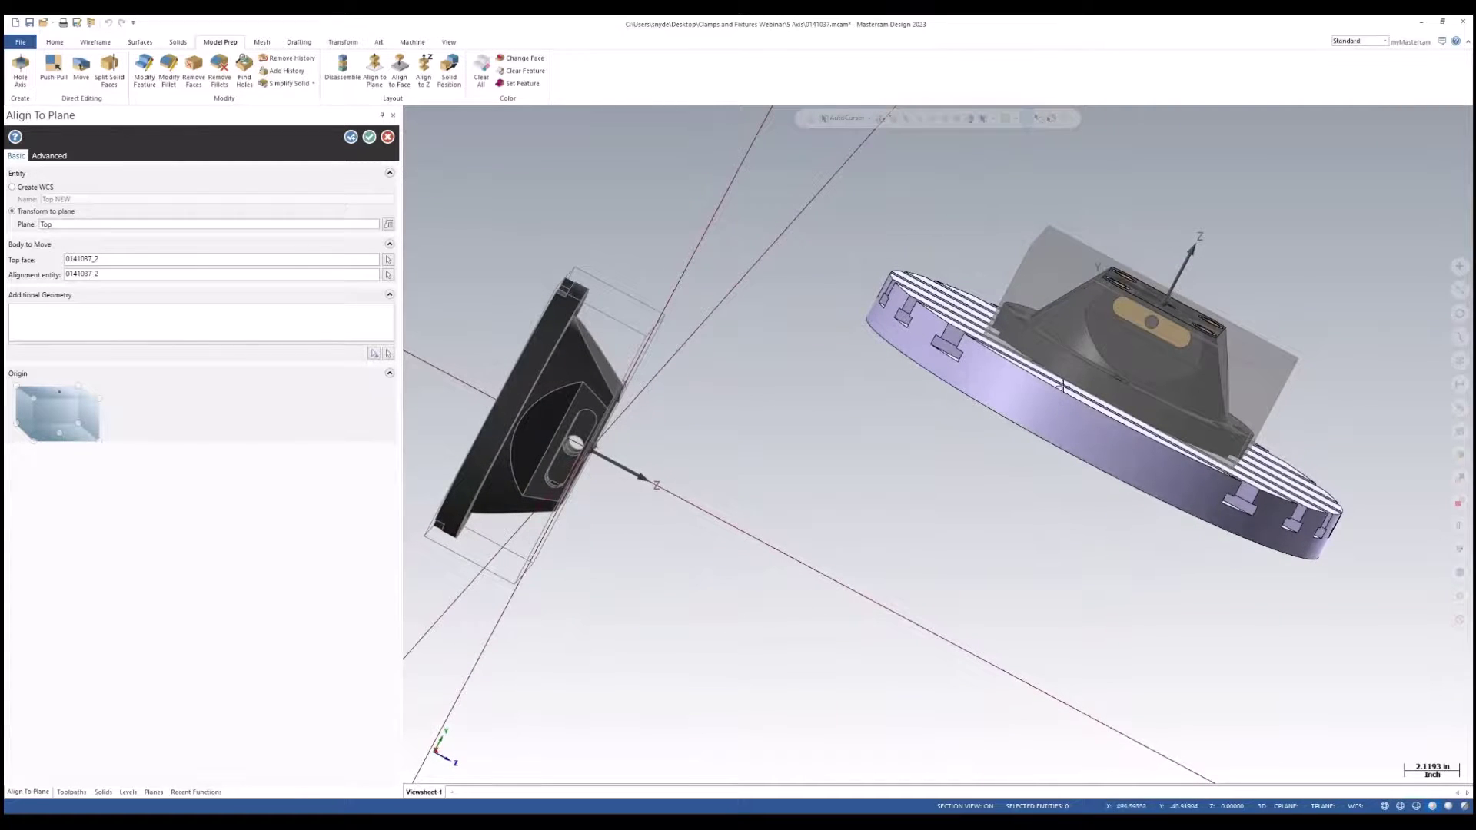
pyautogui.moveTo(1146, 335); pyautogui.dragTo(1023, 339, button='middle')
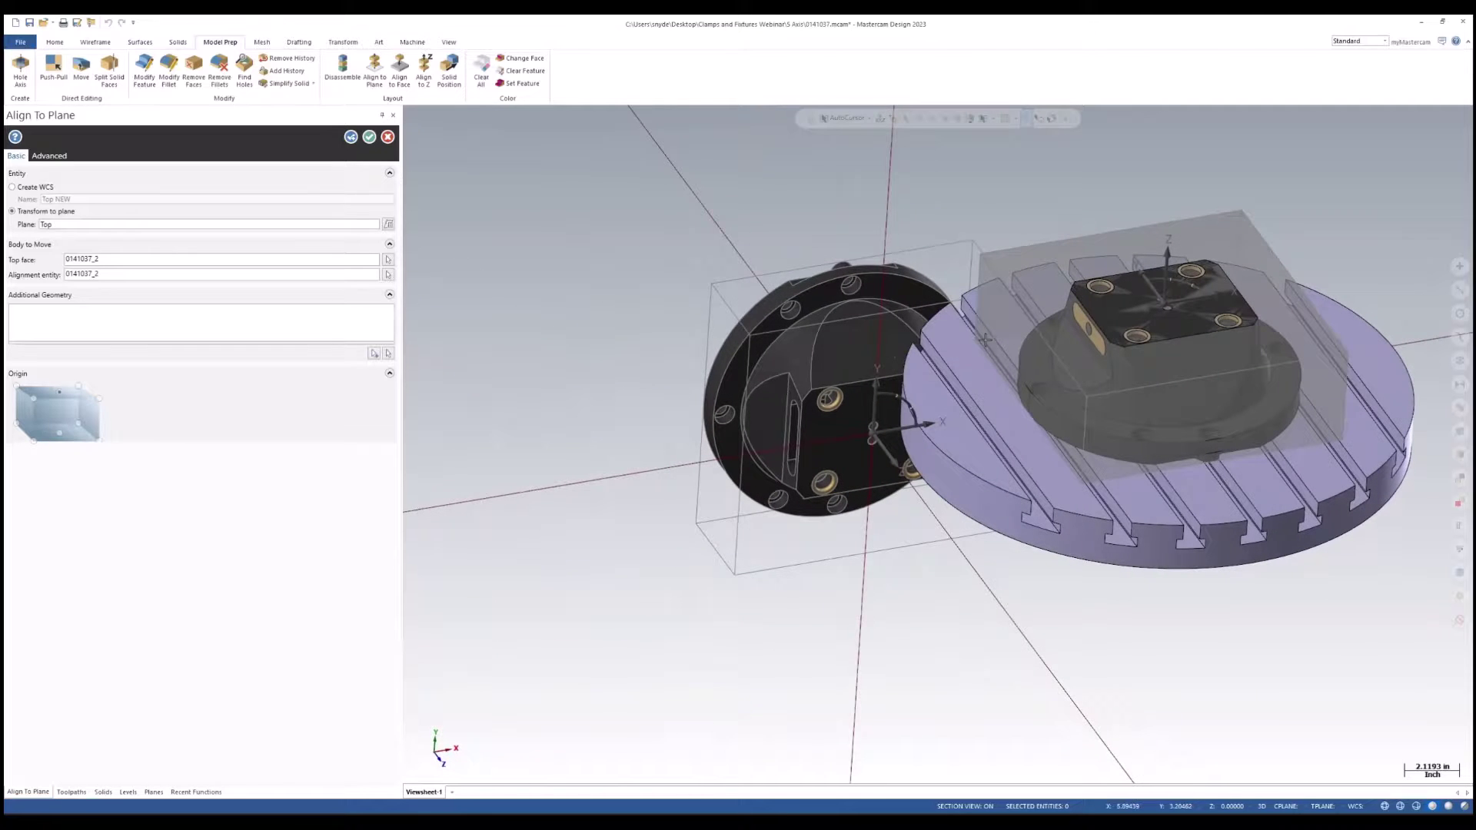
# - Add the rotary table as additional geometry and apply the alignment
pyautogui.click(389, 353)
pyautogui.scroll(-3, 702, 385)
pyautogui.moveTo(711, 275); pyautogui.dragTo(1203, 527)
pyautogui.click(903, 140)
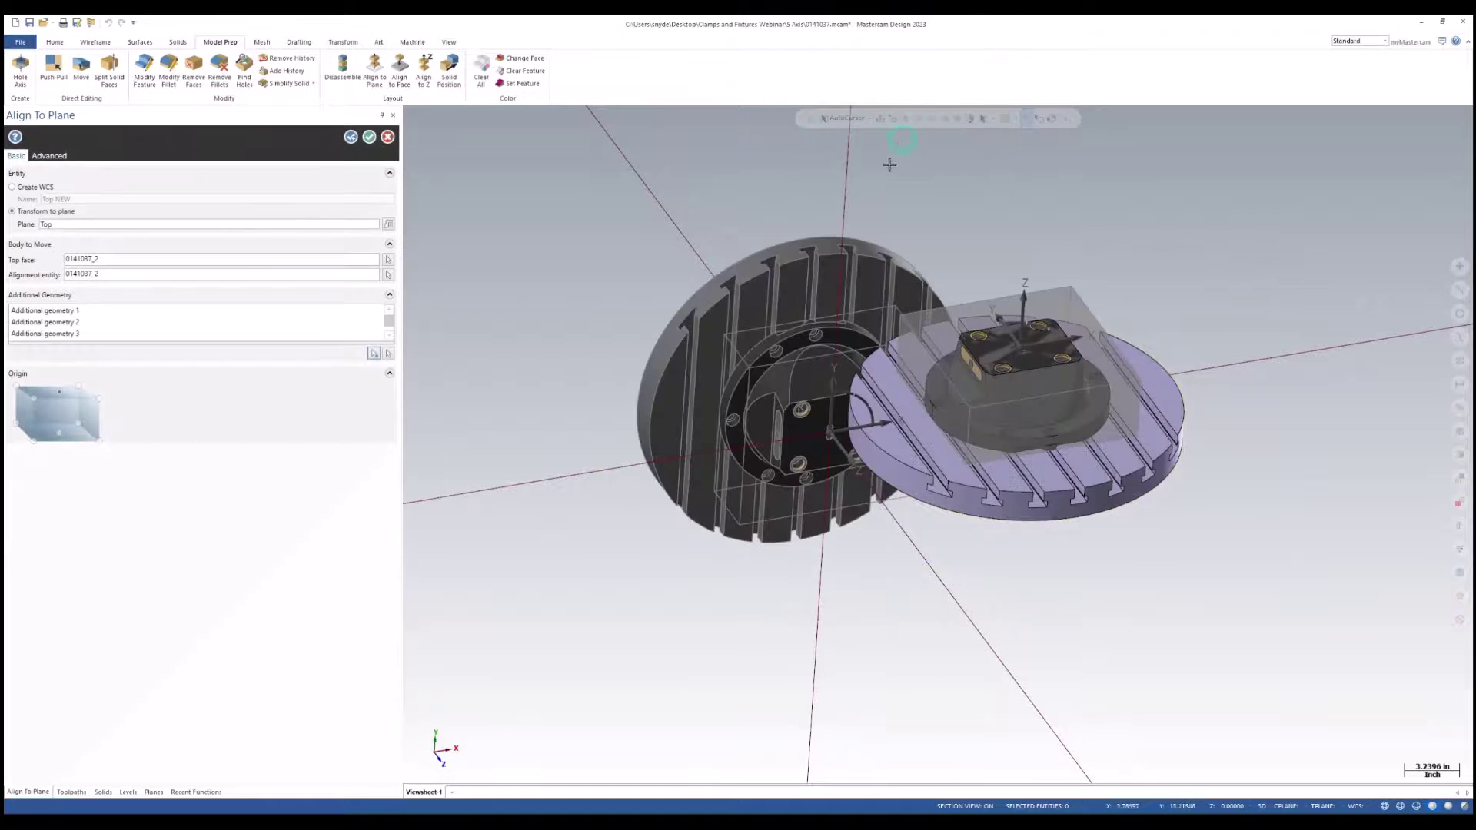
pyautogui.moveTo(963, 519); pyautogui.dragTo(1122, 488, button='middle')
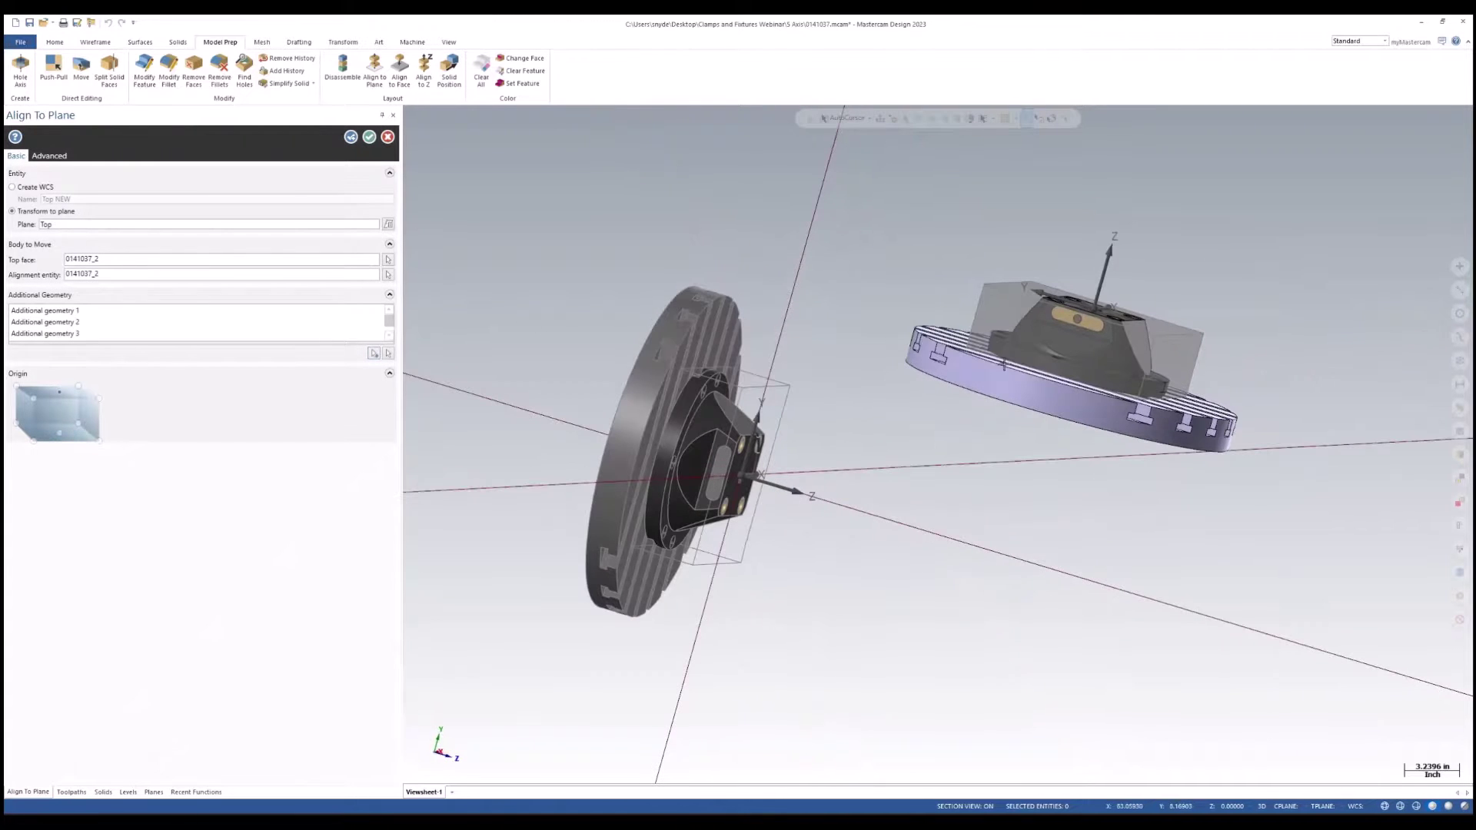
pyautogui.moveTo(998, 487); pyautogui.dragTo(846, 430, button='middle')
pyautogui.click(370, 137)
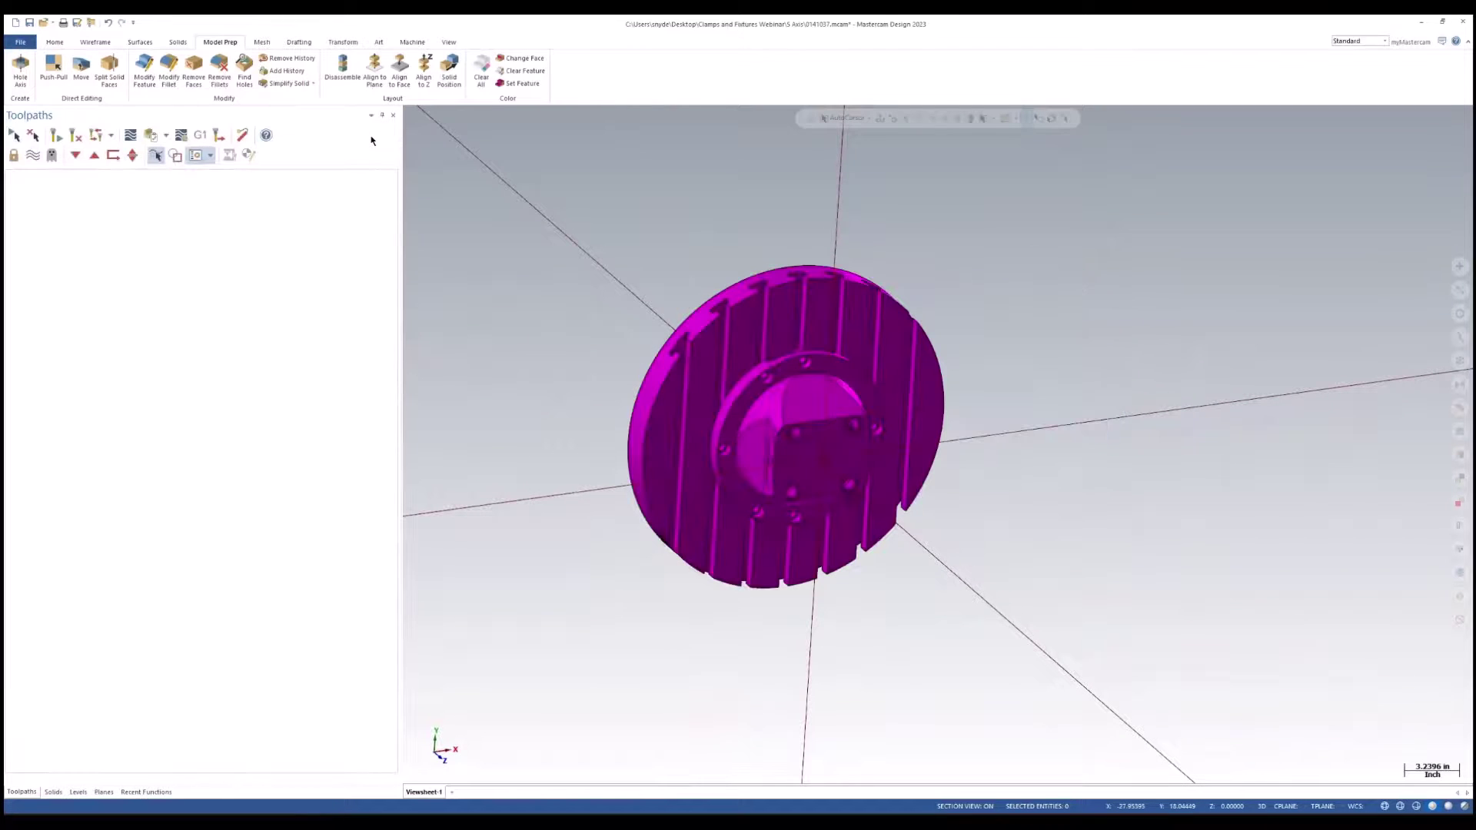
# - Switch to the Top view, fit the model, and restore normal shading
pyautogui.rightClick(1030, 242)
pyautogui.click(1056, 303)
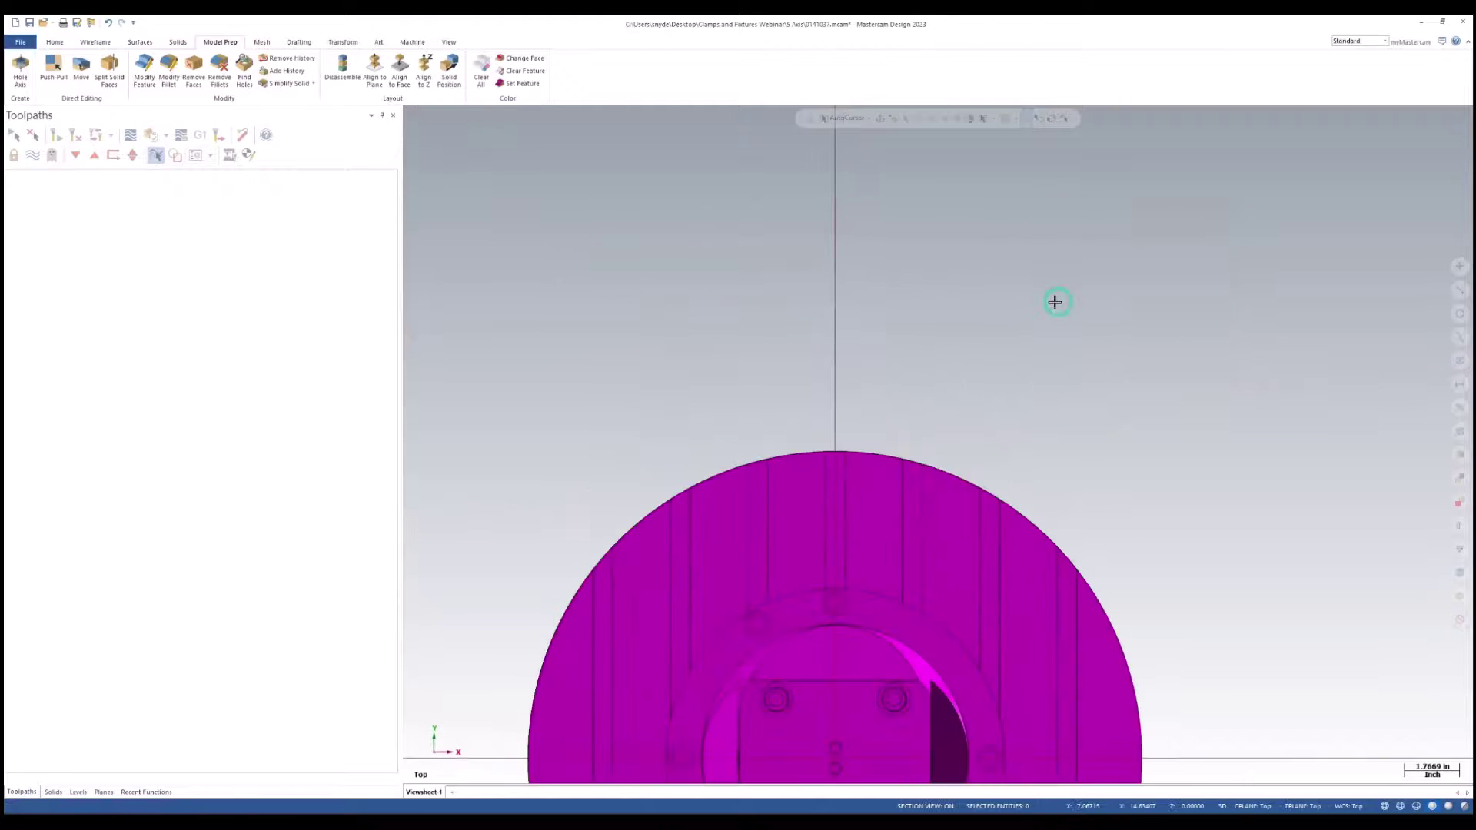
pyautogui.rightClick(1030, 298)
pyautogui.click(1064, 340)
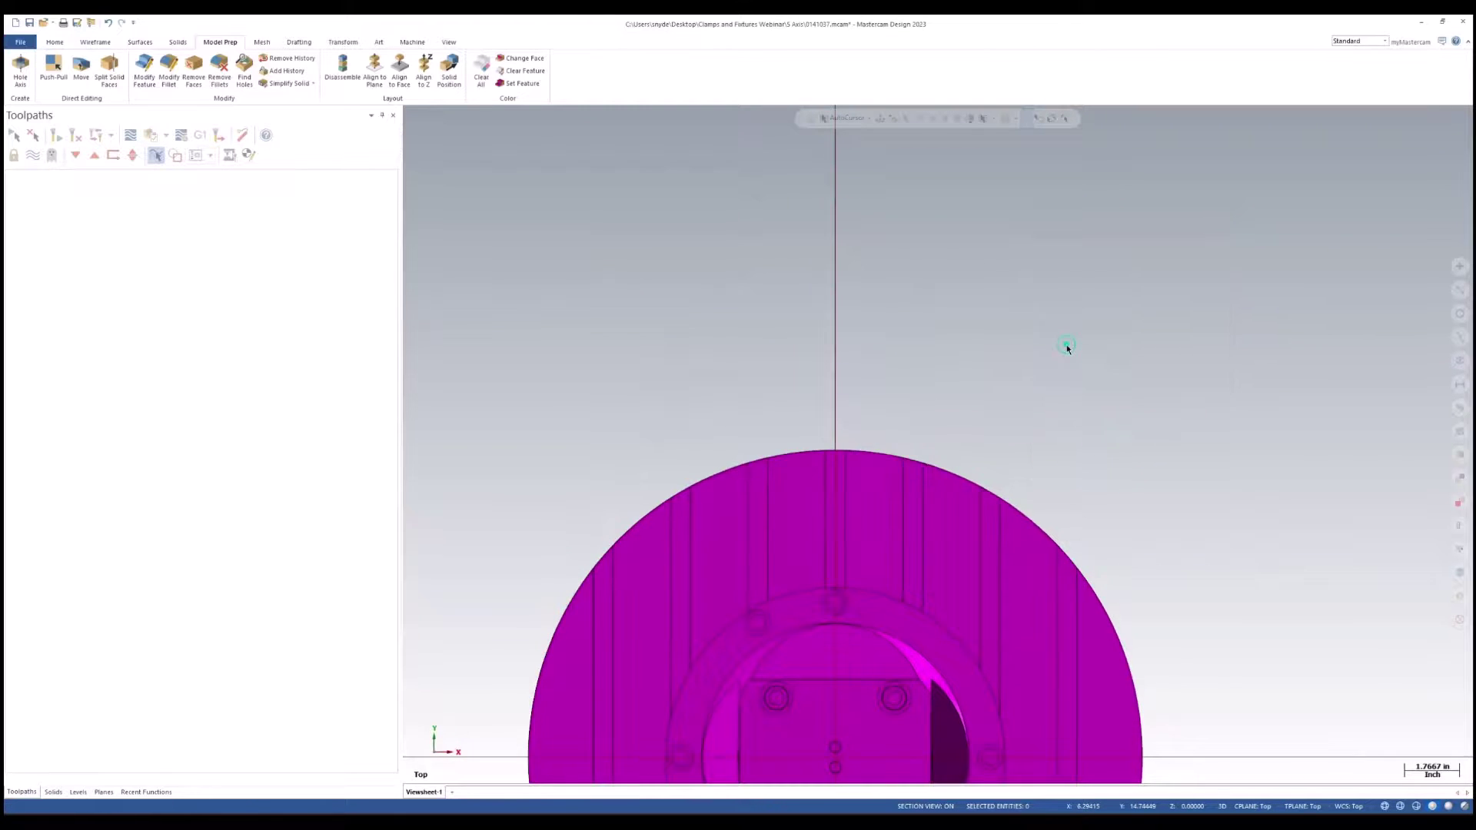
pyautogui.rightClick(527, 262)
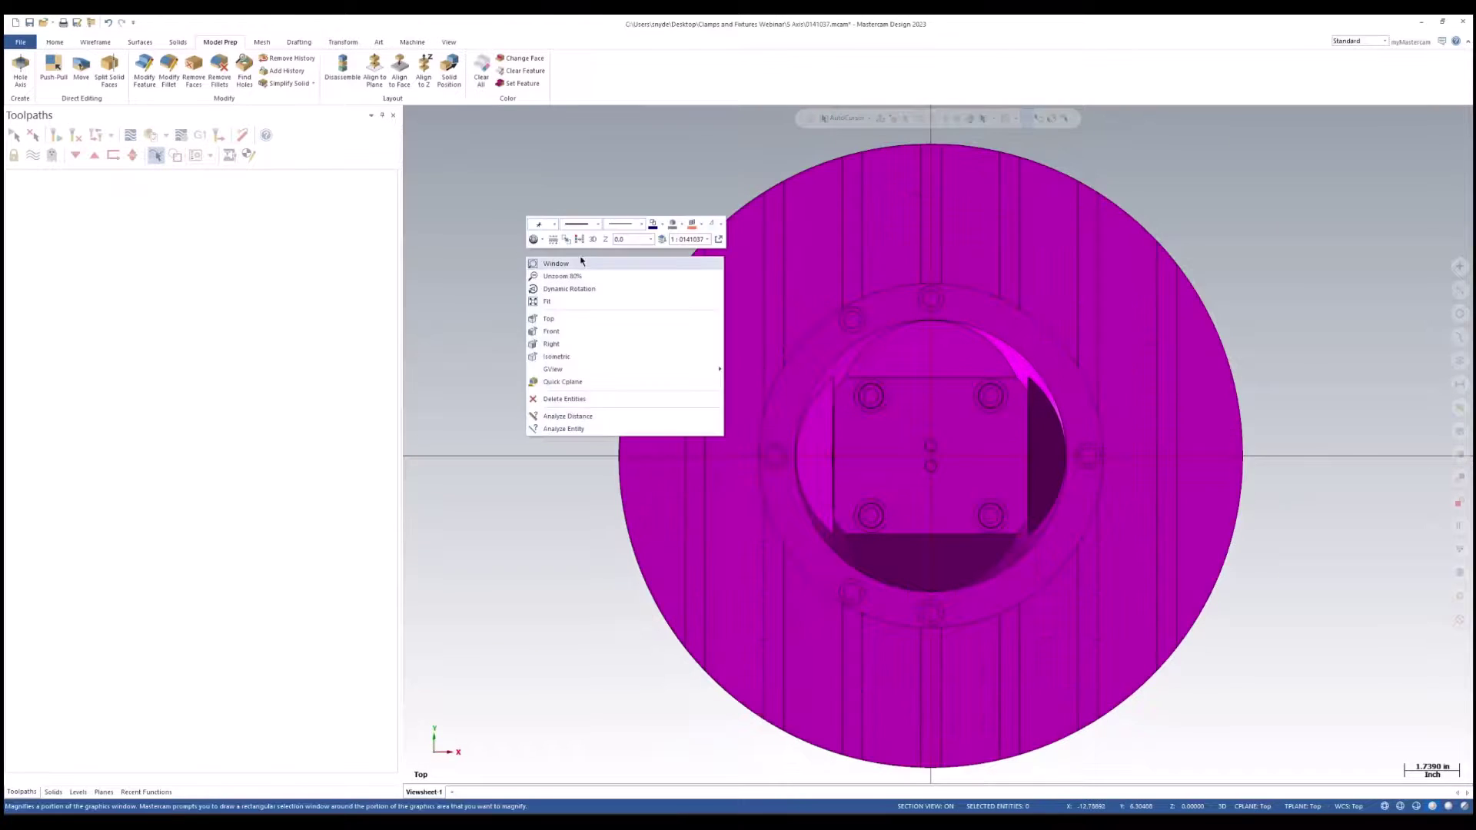
pyautogui.click(579, 240)
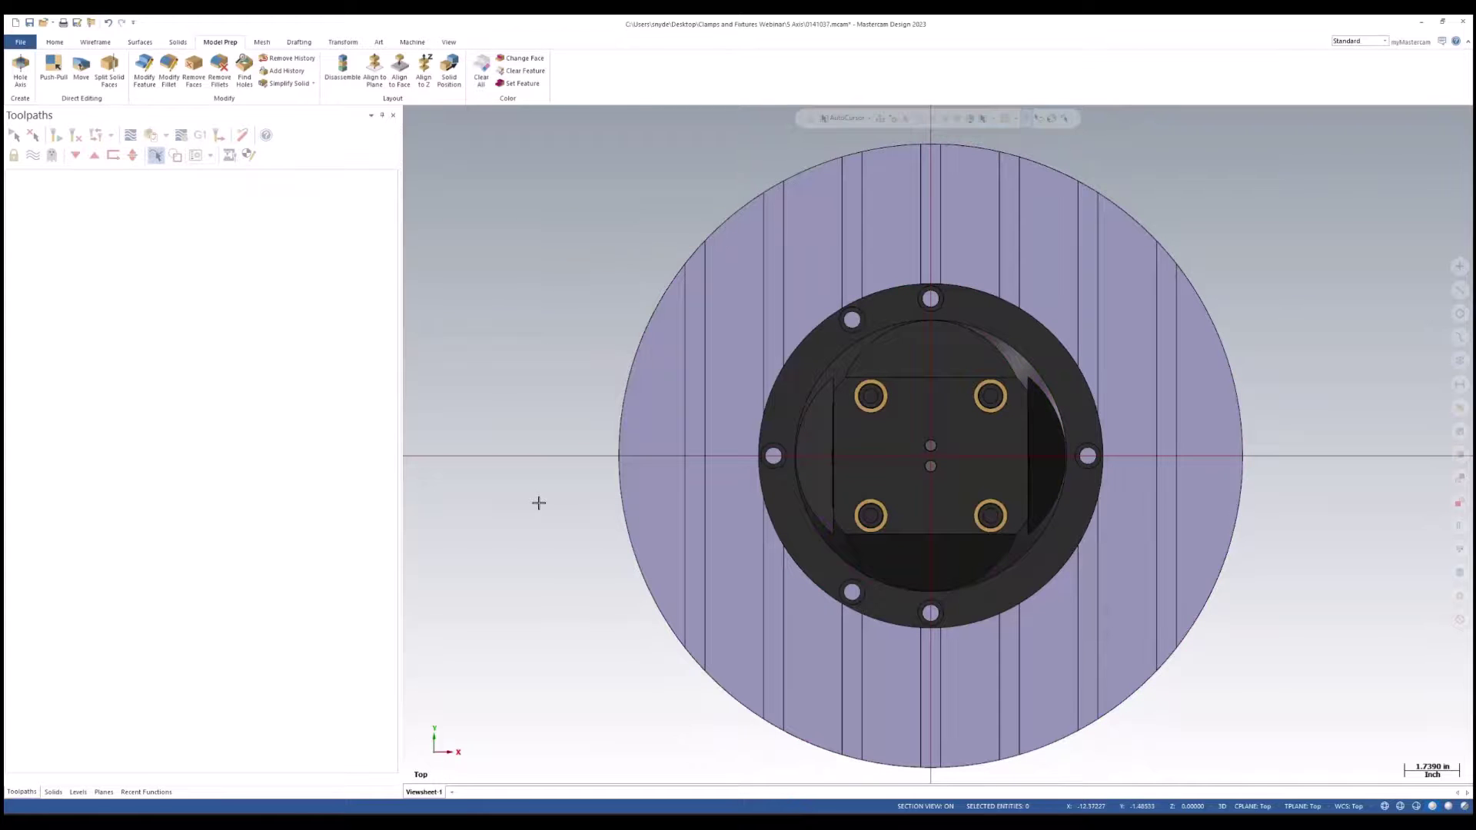
# - Switch to an isometric view and save the part as 0141037.mcam in the 5 Axis folder
pyautogui.rightClick(518, 312)
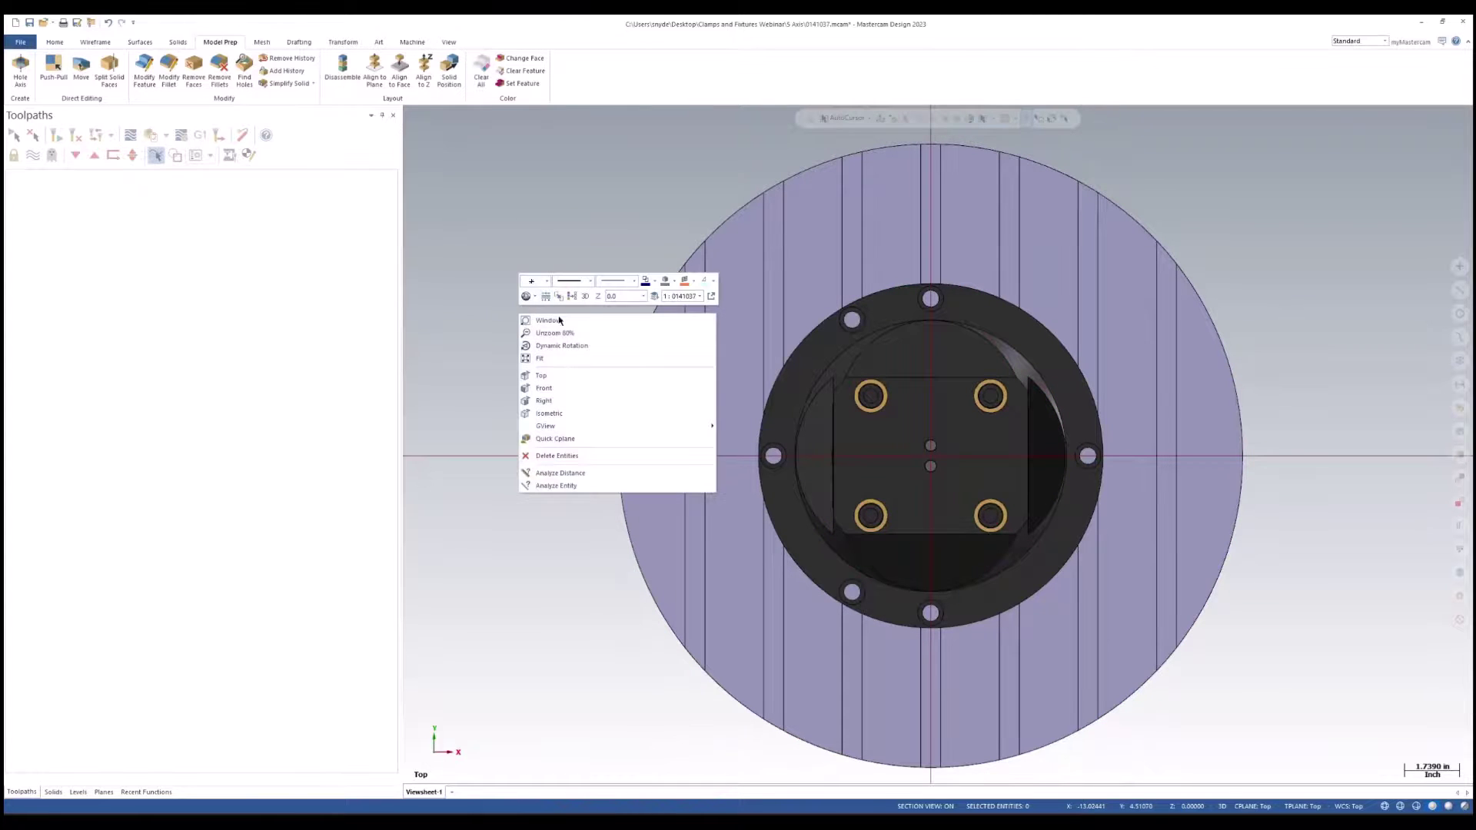
pyautogui.click(559, 409)
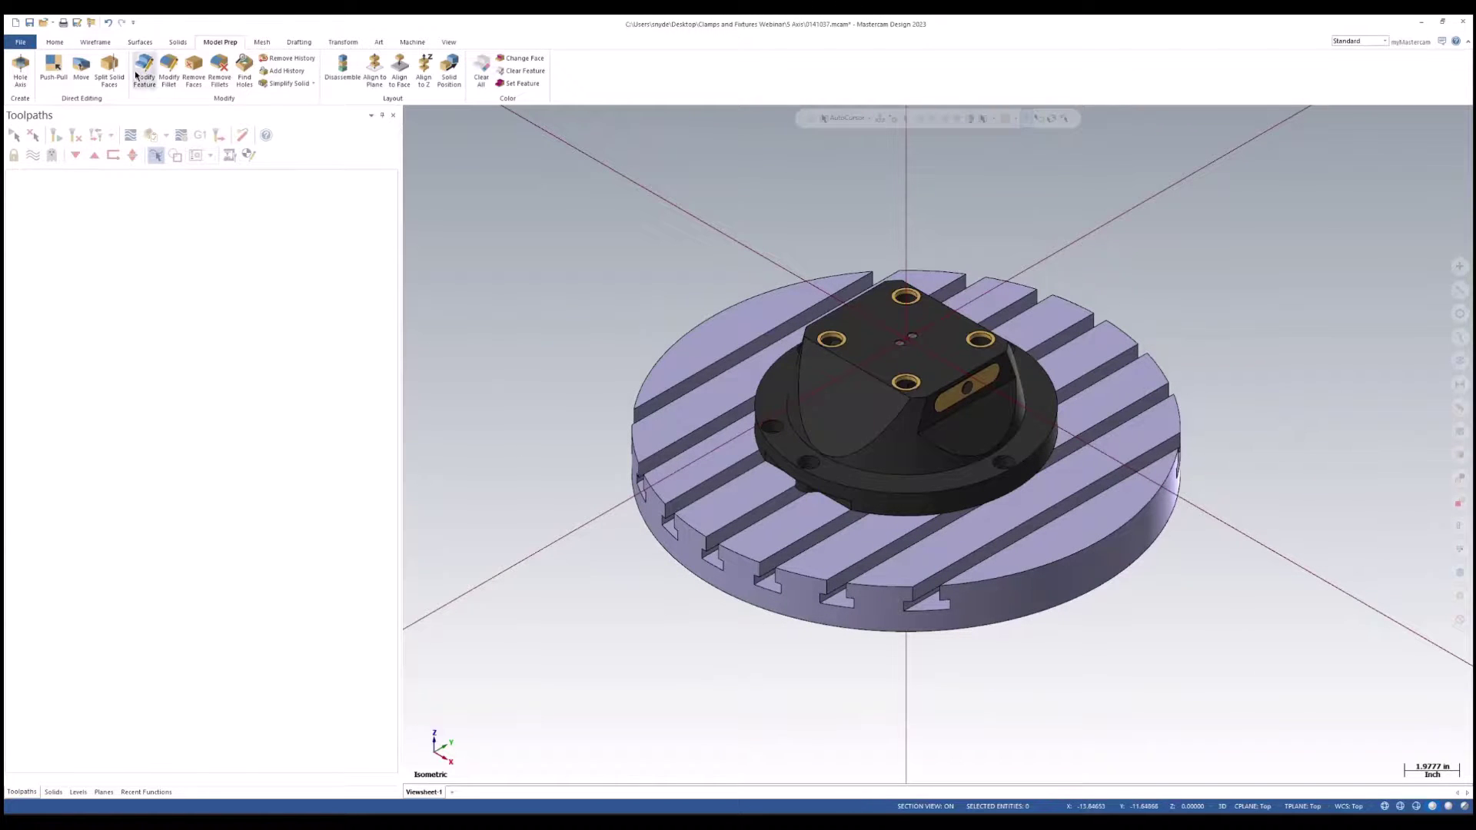
pyautogui.click(29, 23)
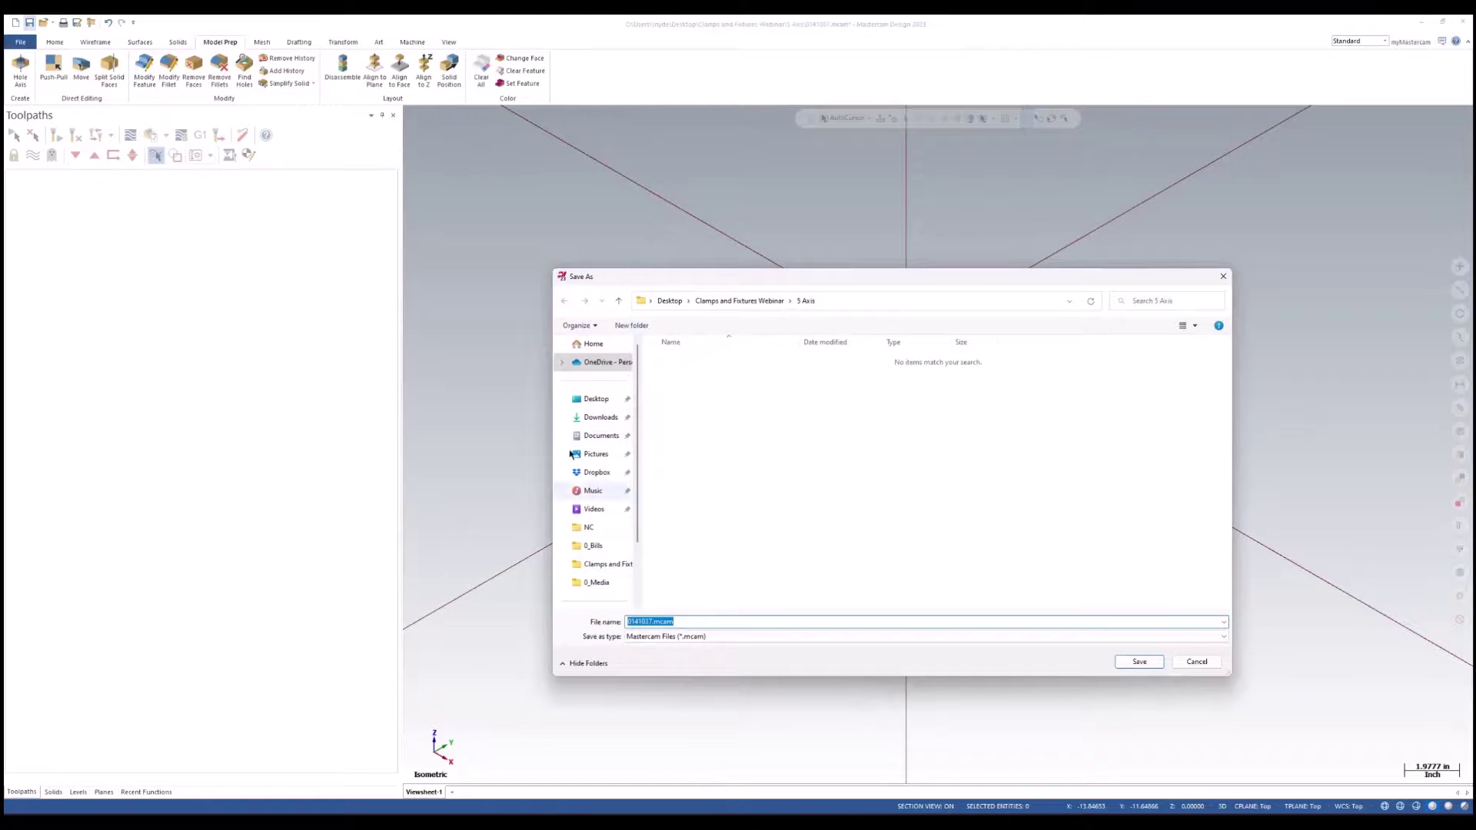
pyautogui.click(1141, 663)
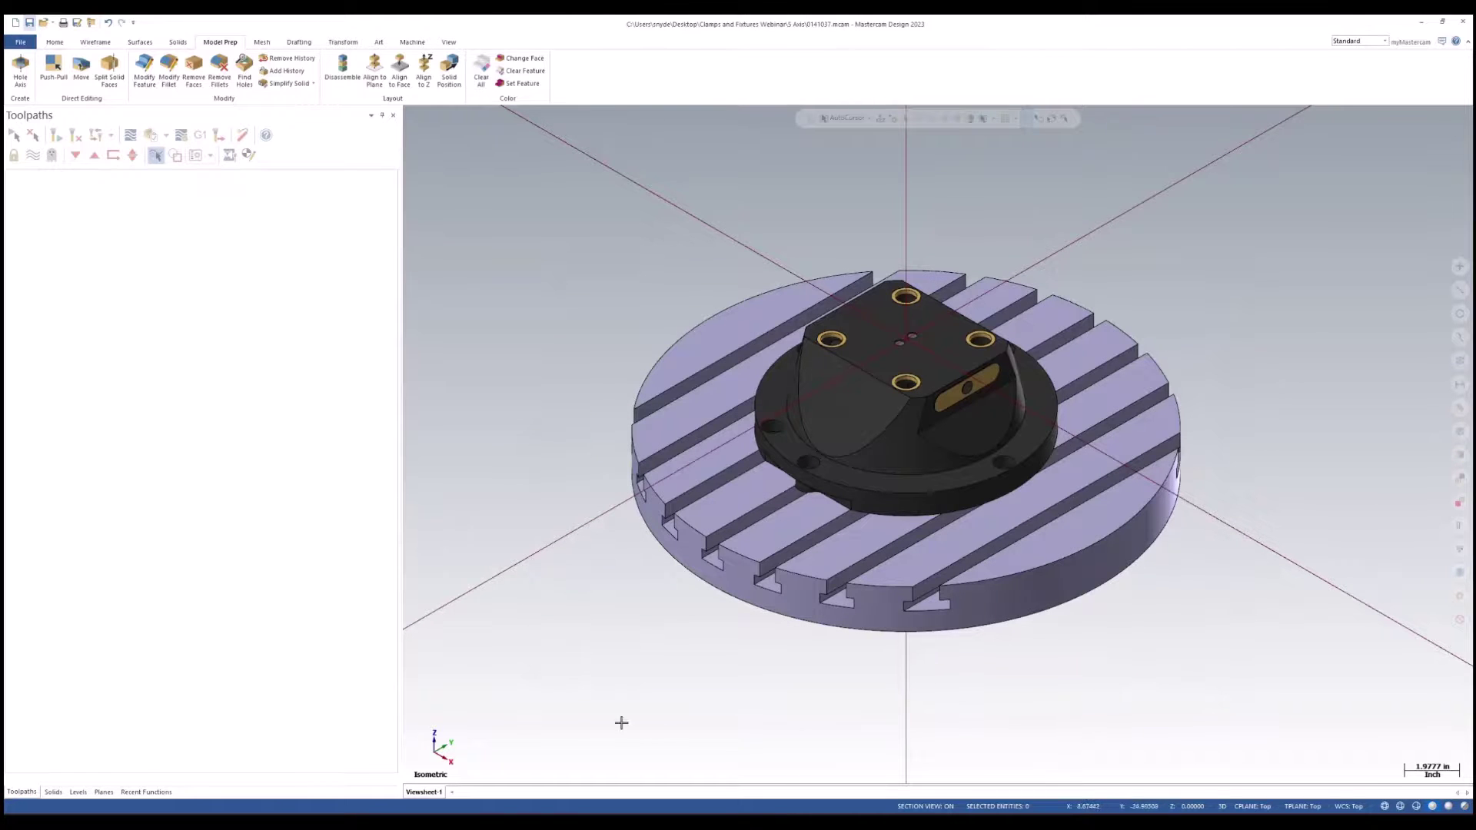
# - From the Clamps and Fixtures Webinar folder, load 0141037.mcam into Mastercam
pyautogui.hotkey('alt', 'Tab')
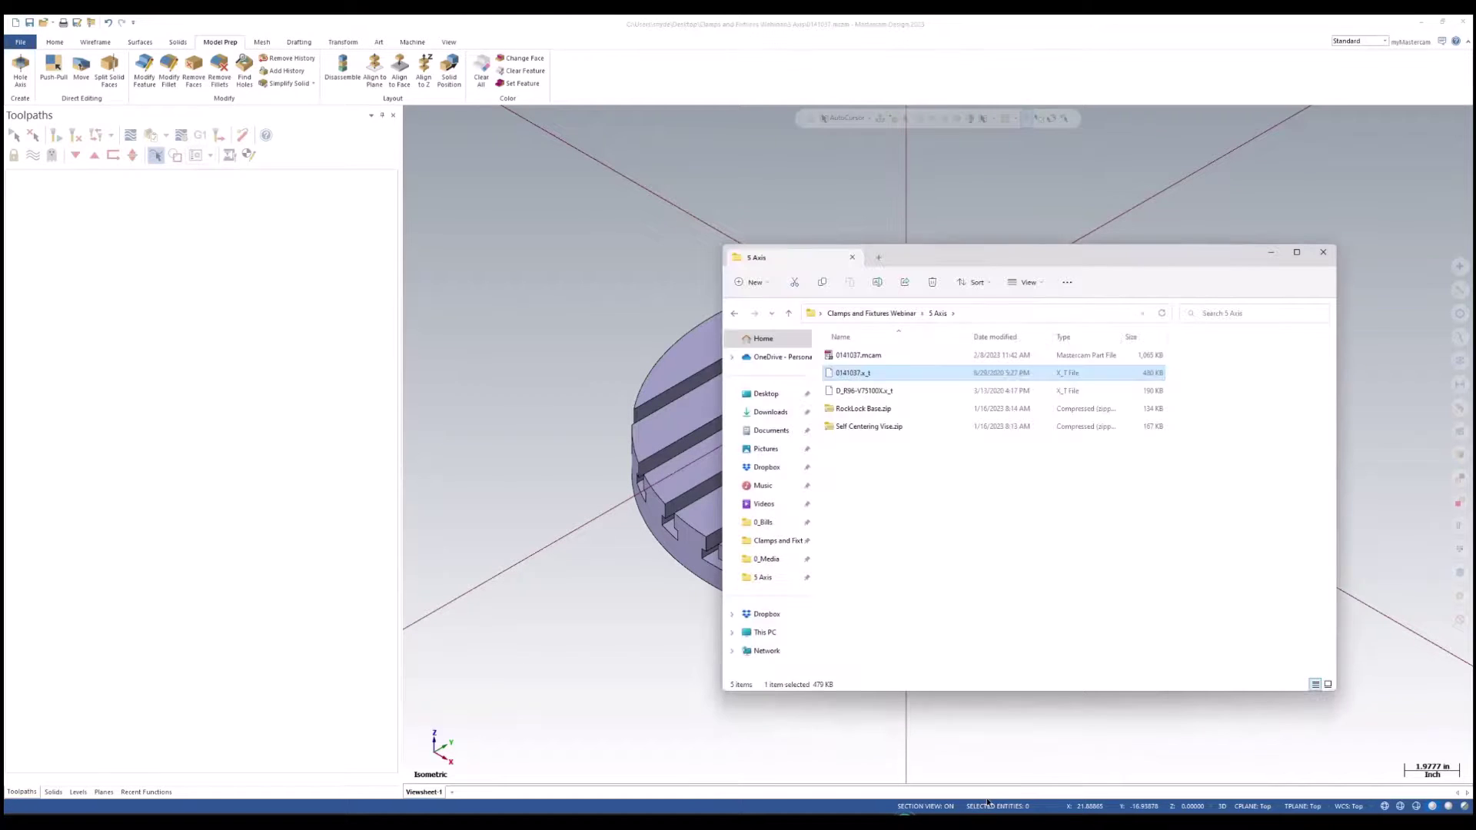
pyautogui.click(863, 312)
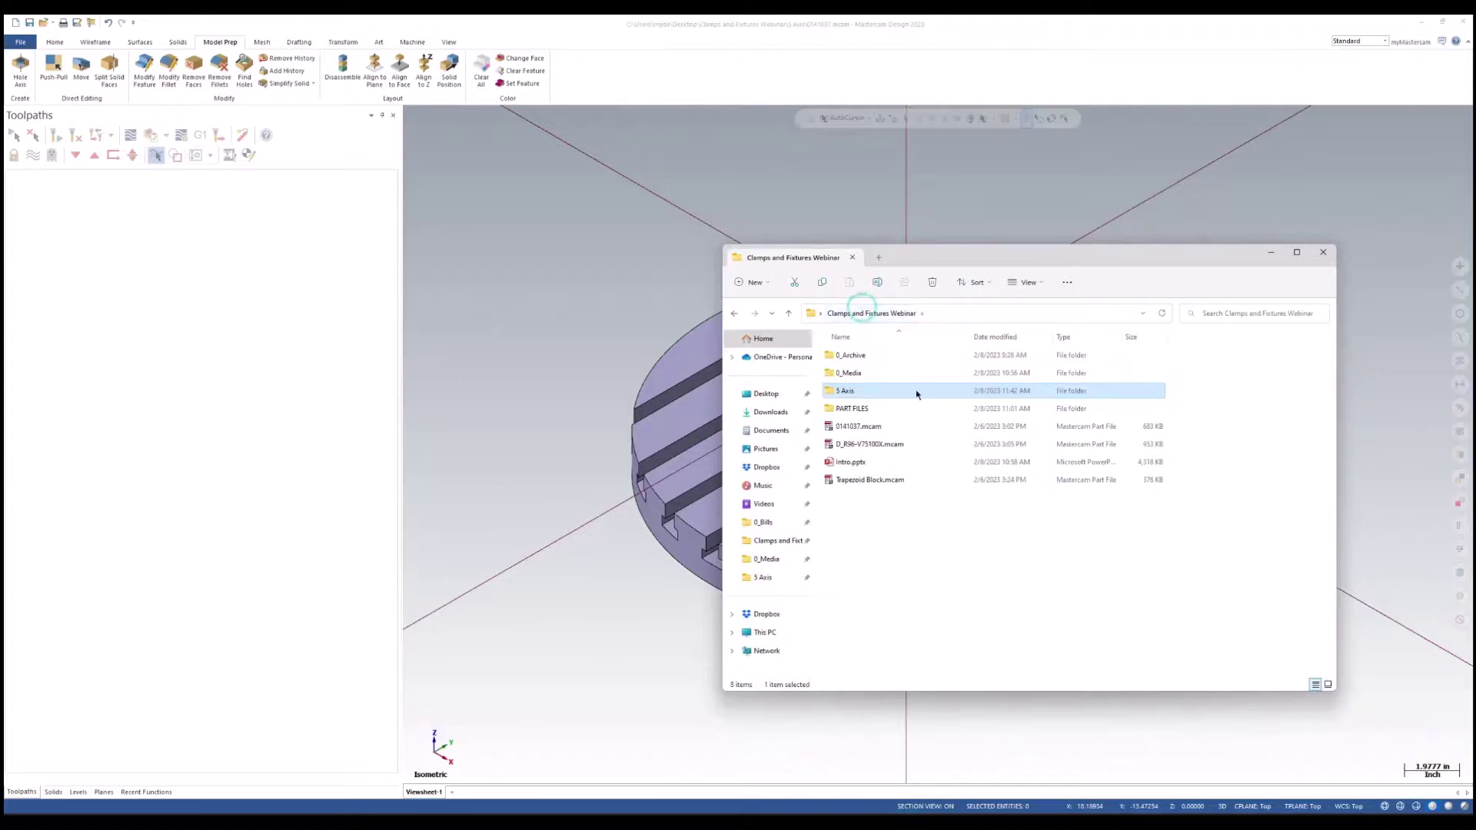
pyautogui.click(847, 427)
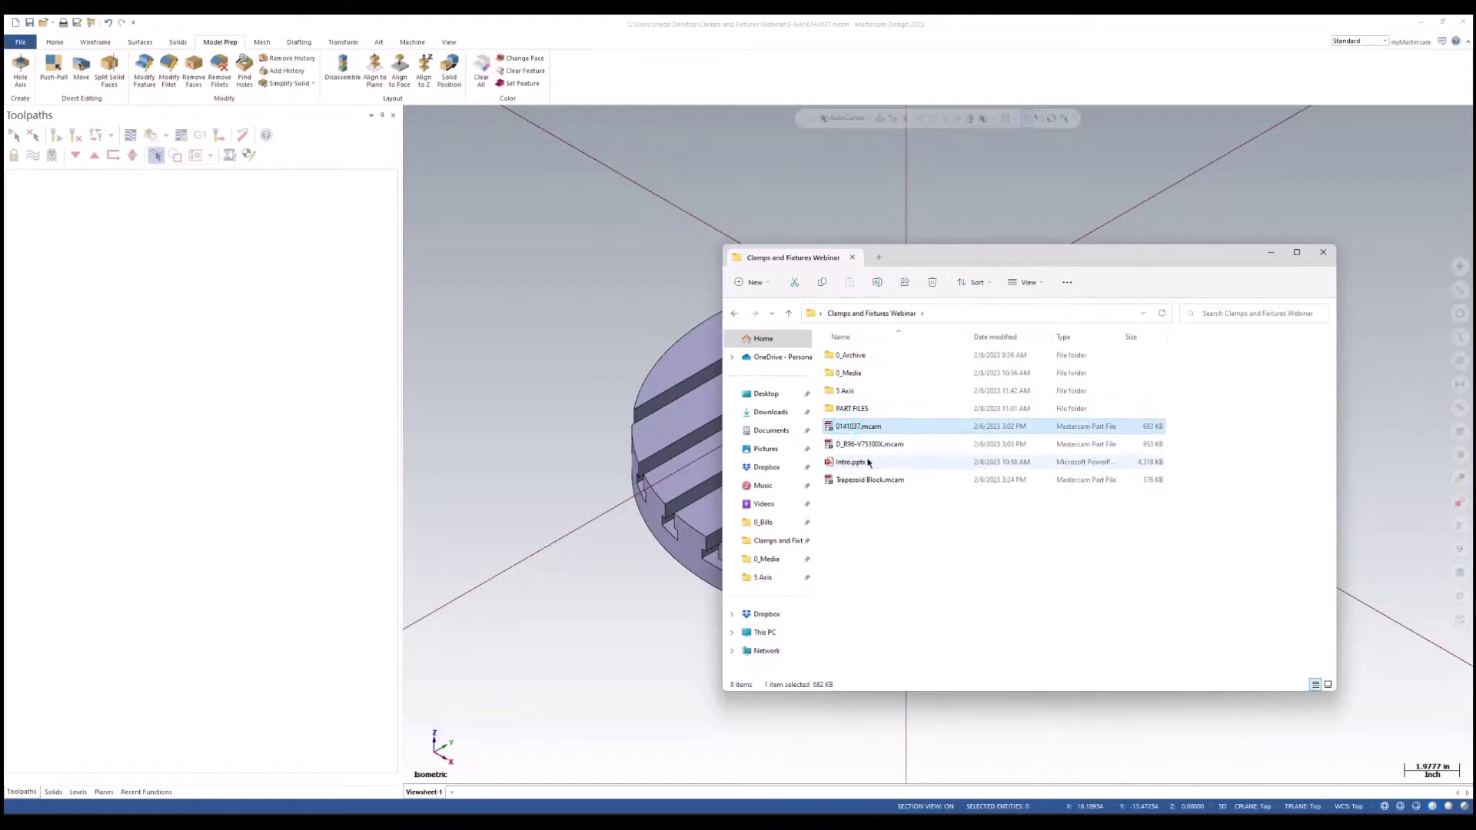
pyautogui.moveTo(861, 427); pyautogui.dragTo(583, 353)
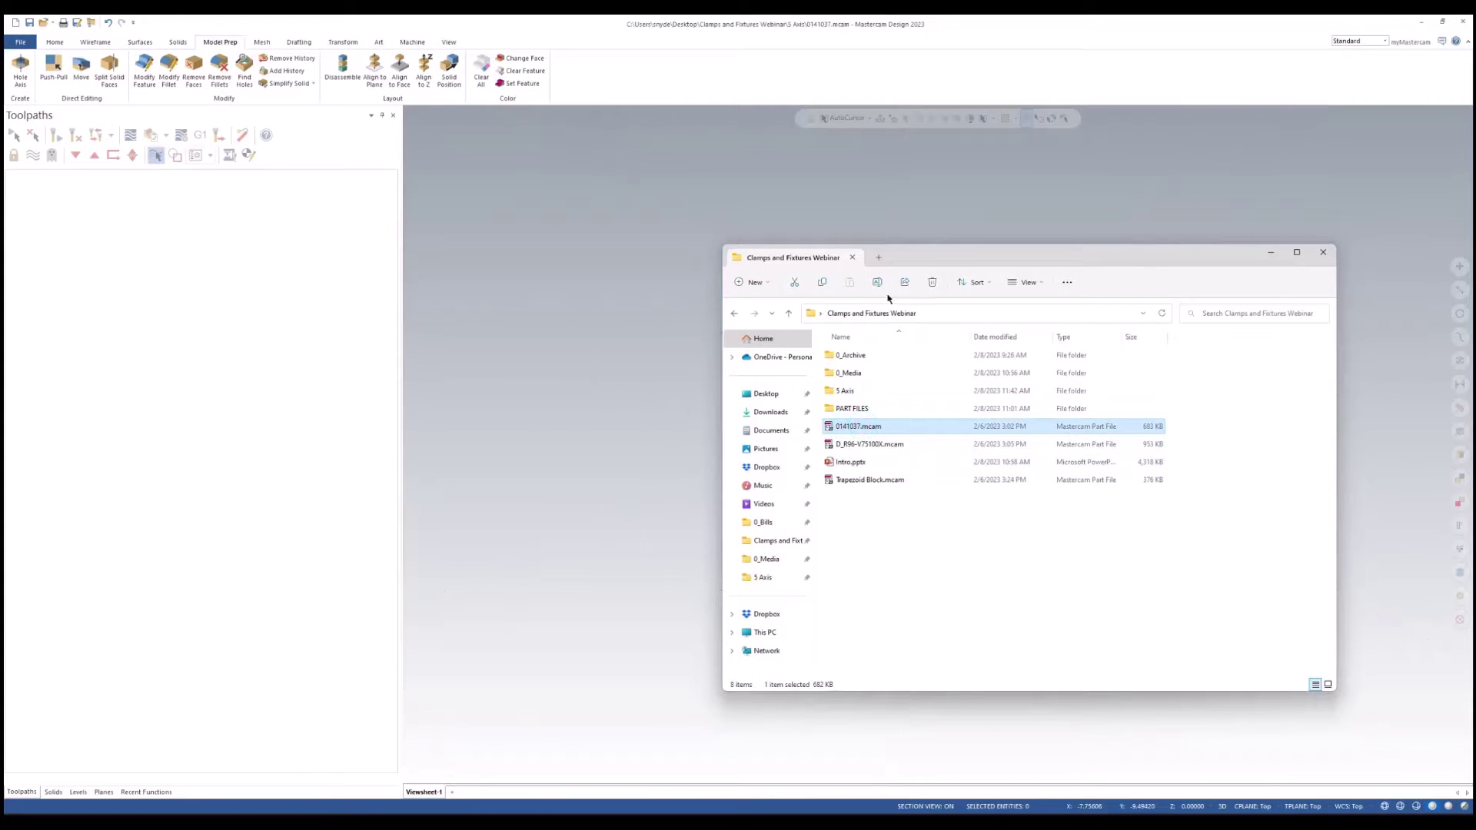
pyautogui.moveTo(975, 254); pyautogui.dragTo(1079, 310)
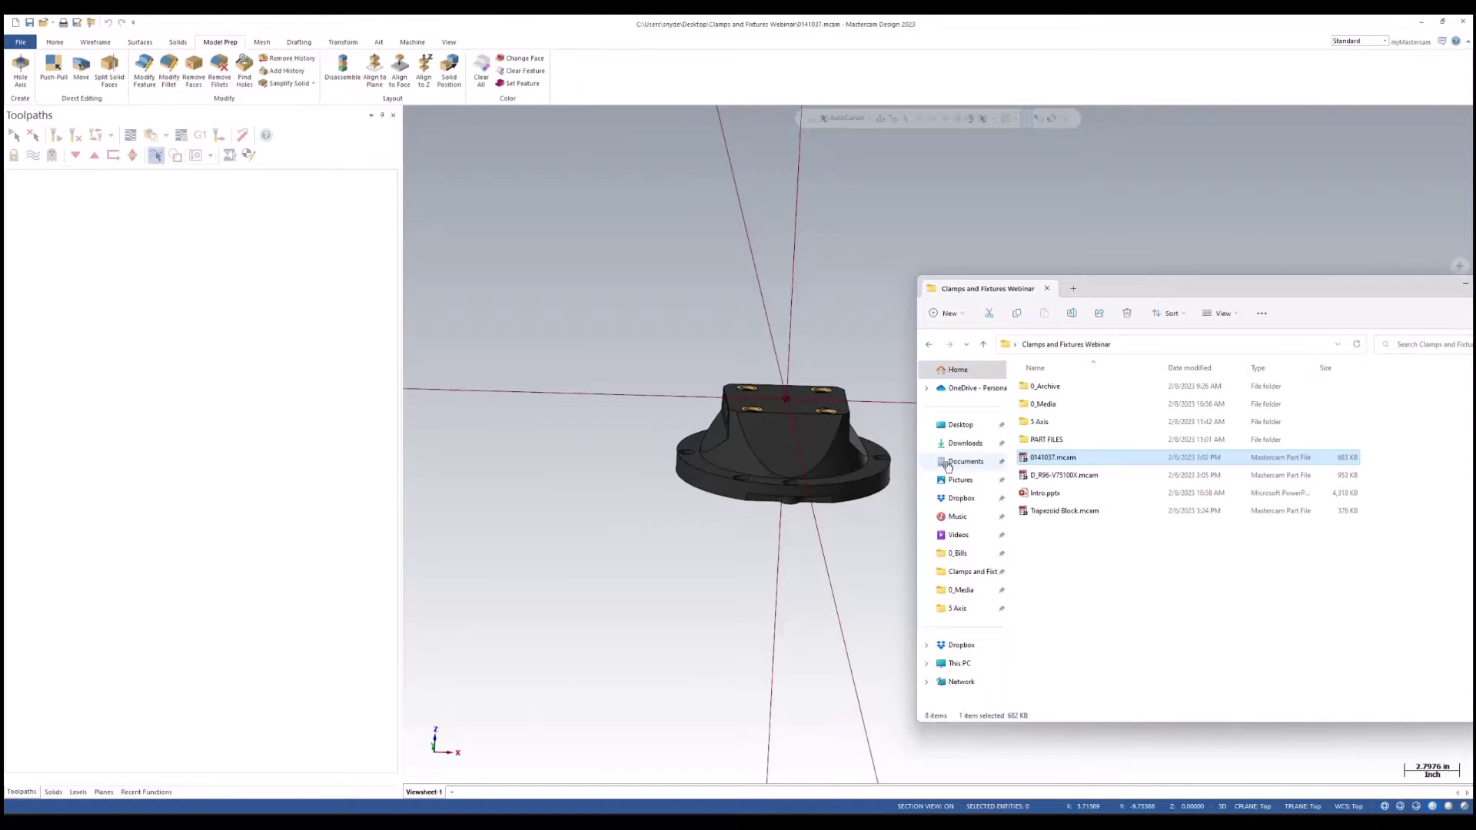
# - Load the D_R96-V75100X.mcam vise, inspect it from several angles, then start a blank file
pyautogui.click(1064, 475)
pyautogui.moveTo(1064, 475); pyautogui.dragTo(675, 320)
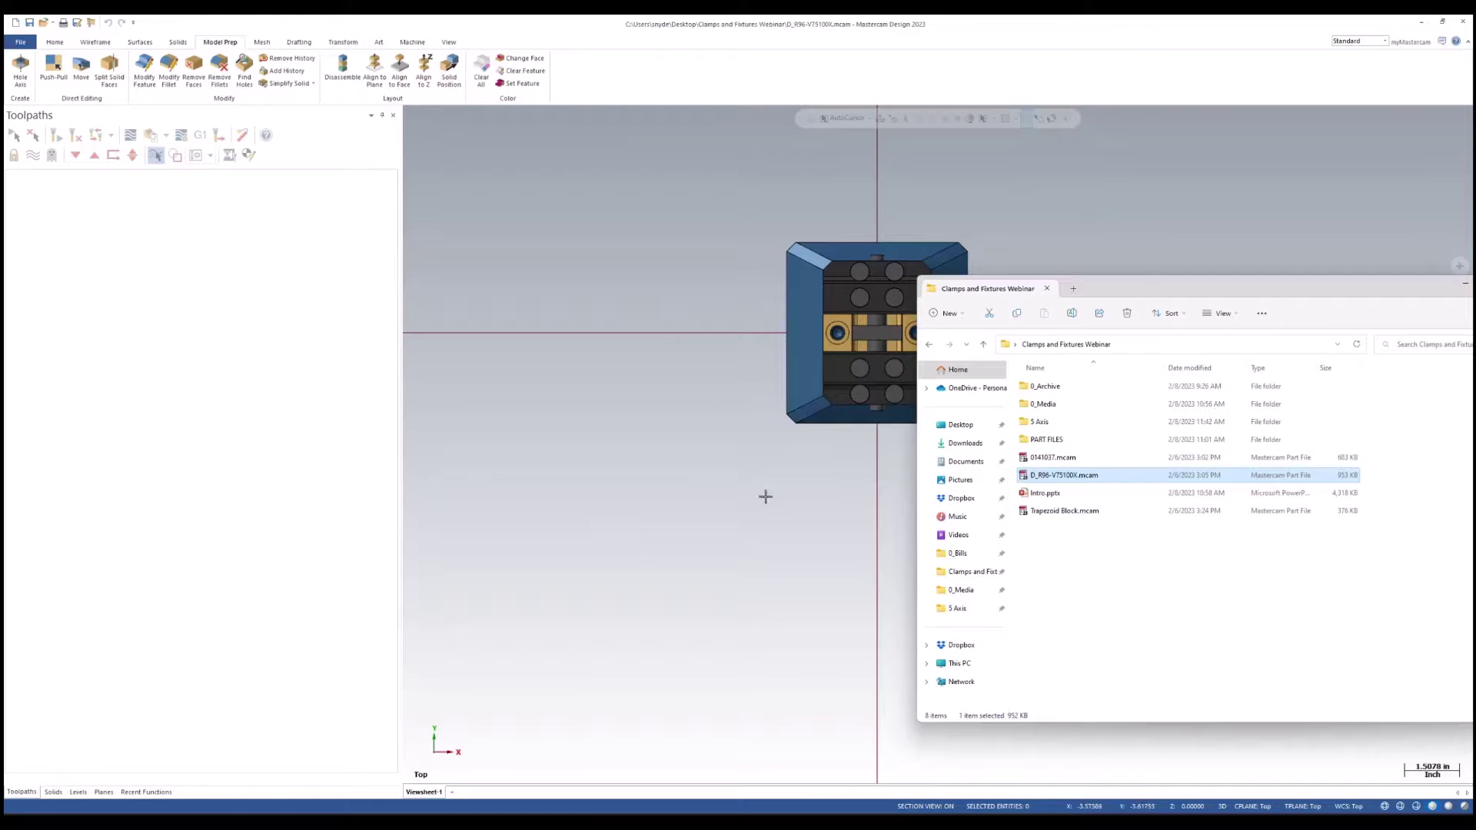
pyautogui.moveTo(786, 530); pyautogui.dragTo(801, 377, button='middle')
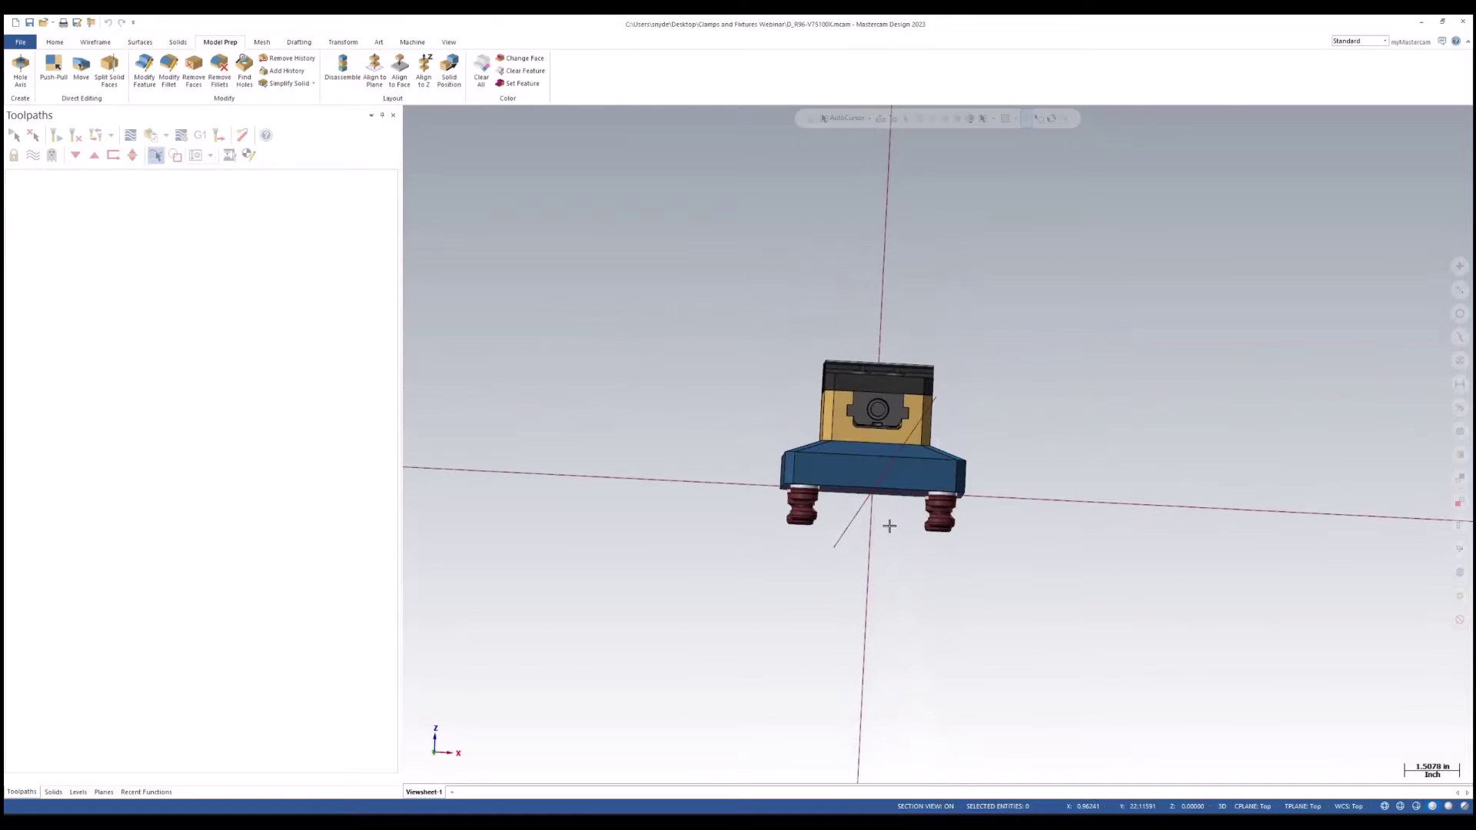
pyautogui.moveTo(877, 563); pyautogui.dragTo(1074, 464, button='middle')
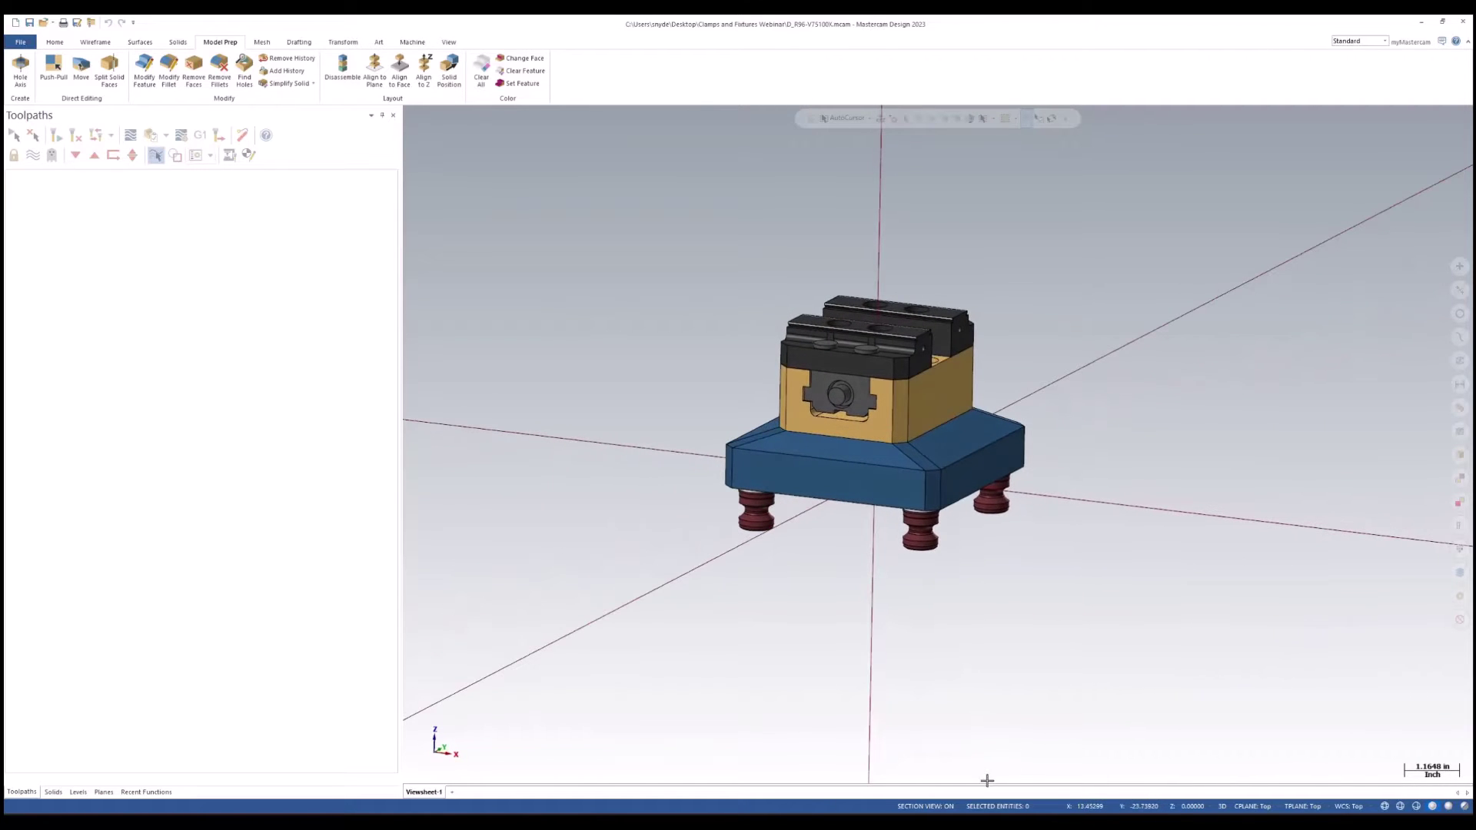
pyautogui.click(14, 23)
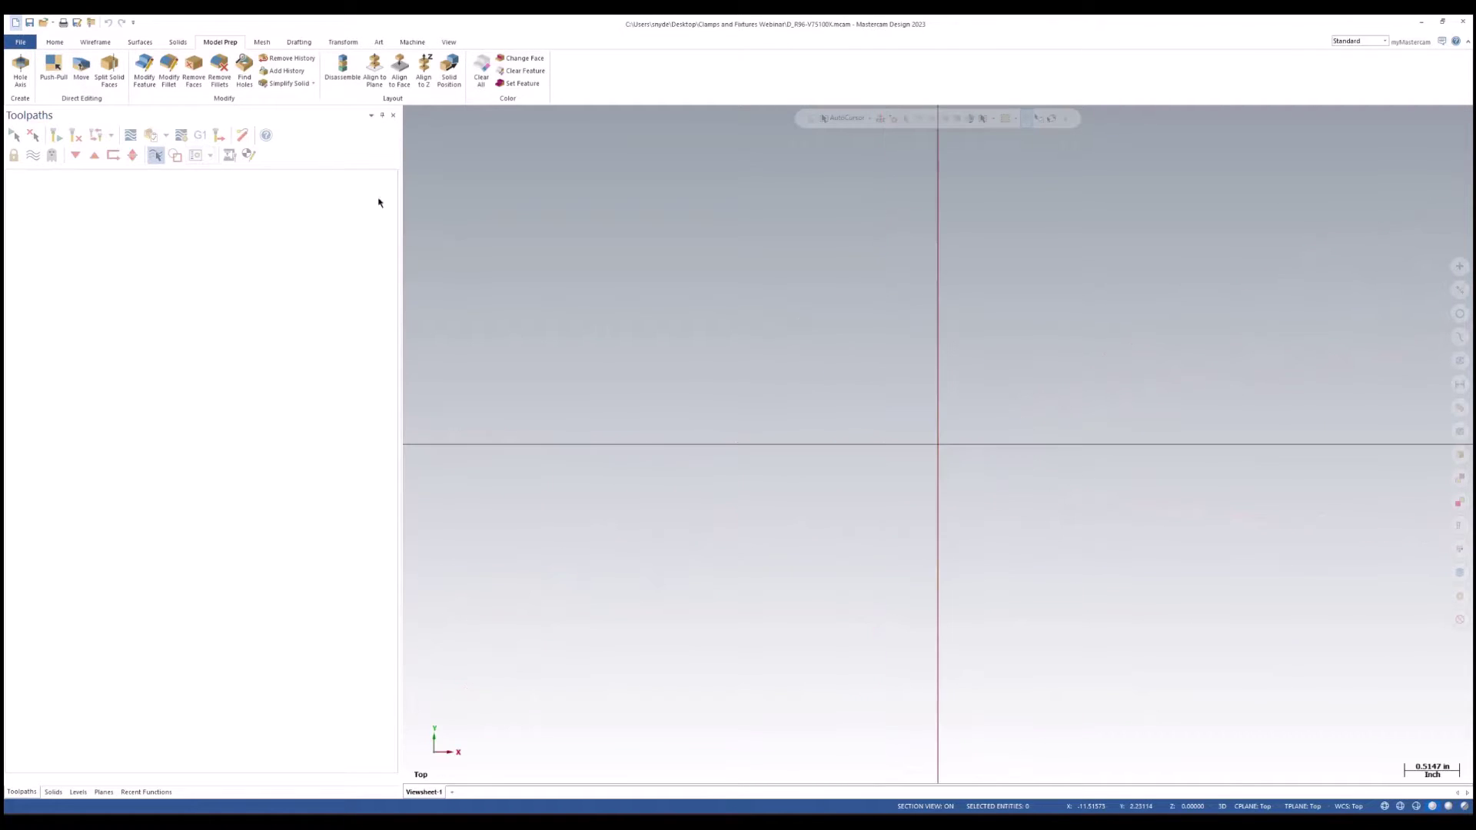
pyautogui.hotkey('alt', 'Tab')
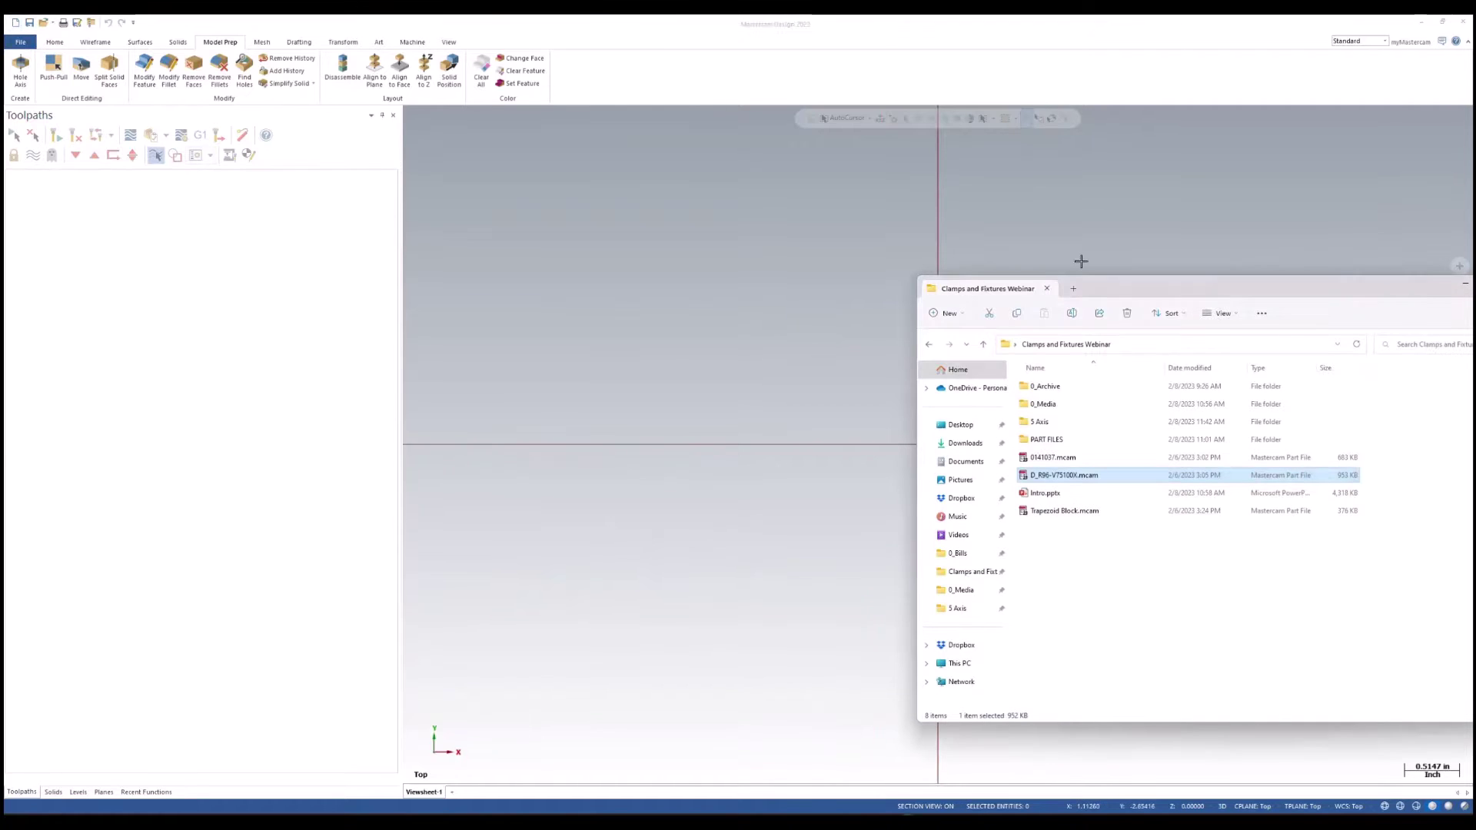
# - Merge 0141037.mcam and D_R96-V75100X.mcam into the new file and check the vise seated on the fixture
pyautogui.moveTo(1145, 288); pyautogui.dragTo(1014, 211)
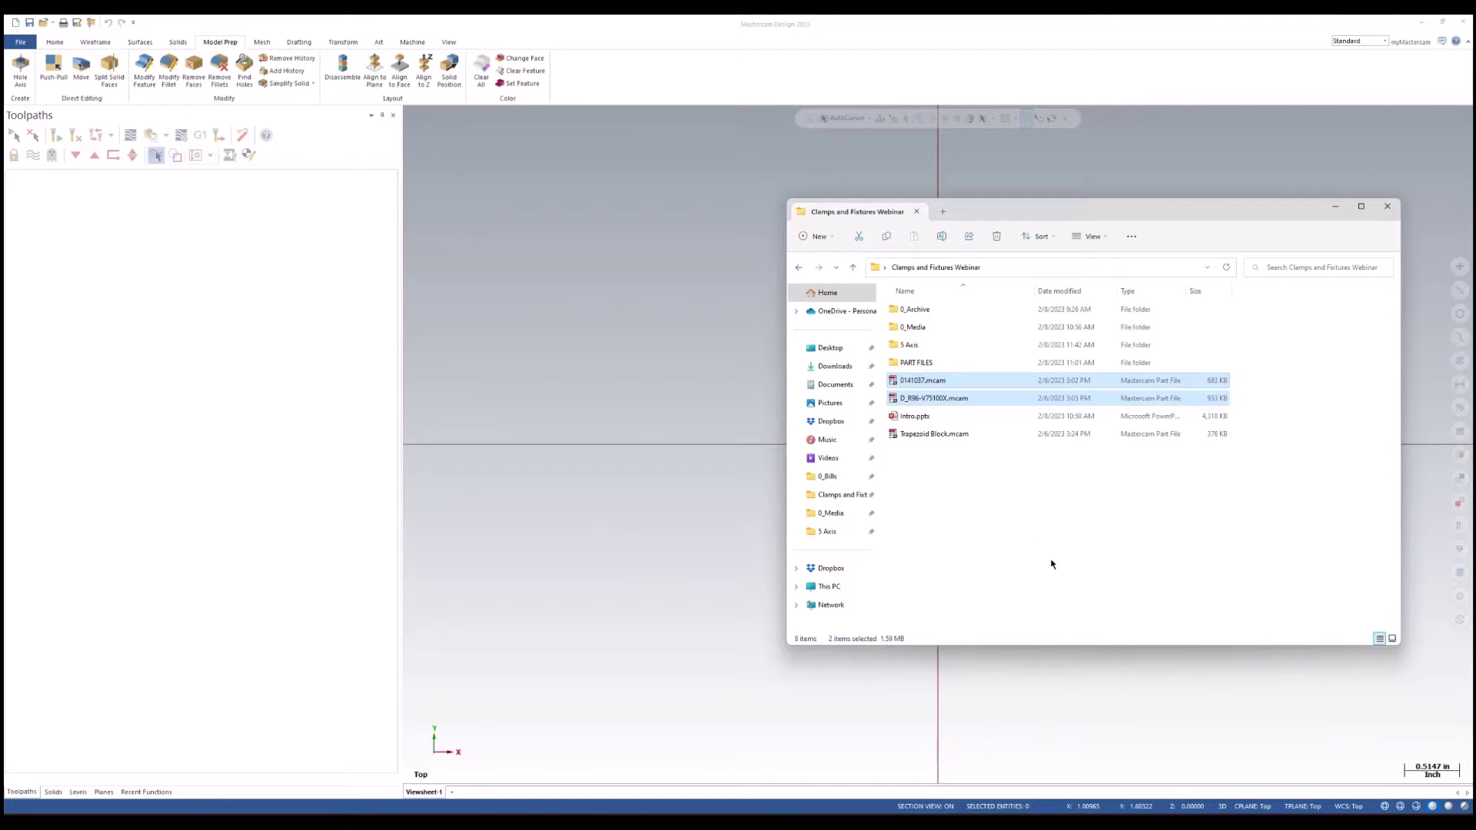
pyautogui.moveTo(919, 384); pyautogui.dragTo(662, 372)
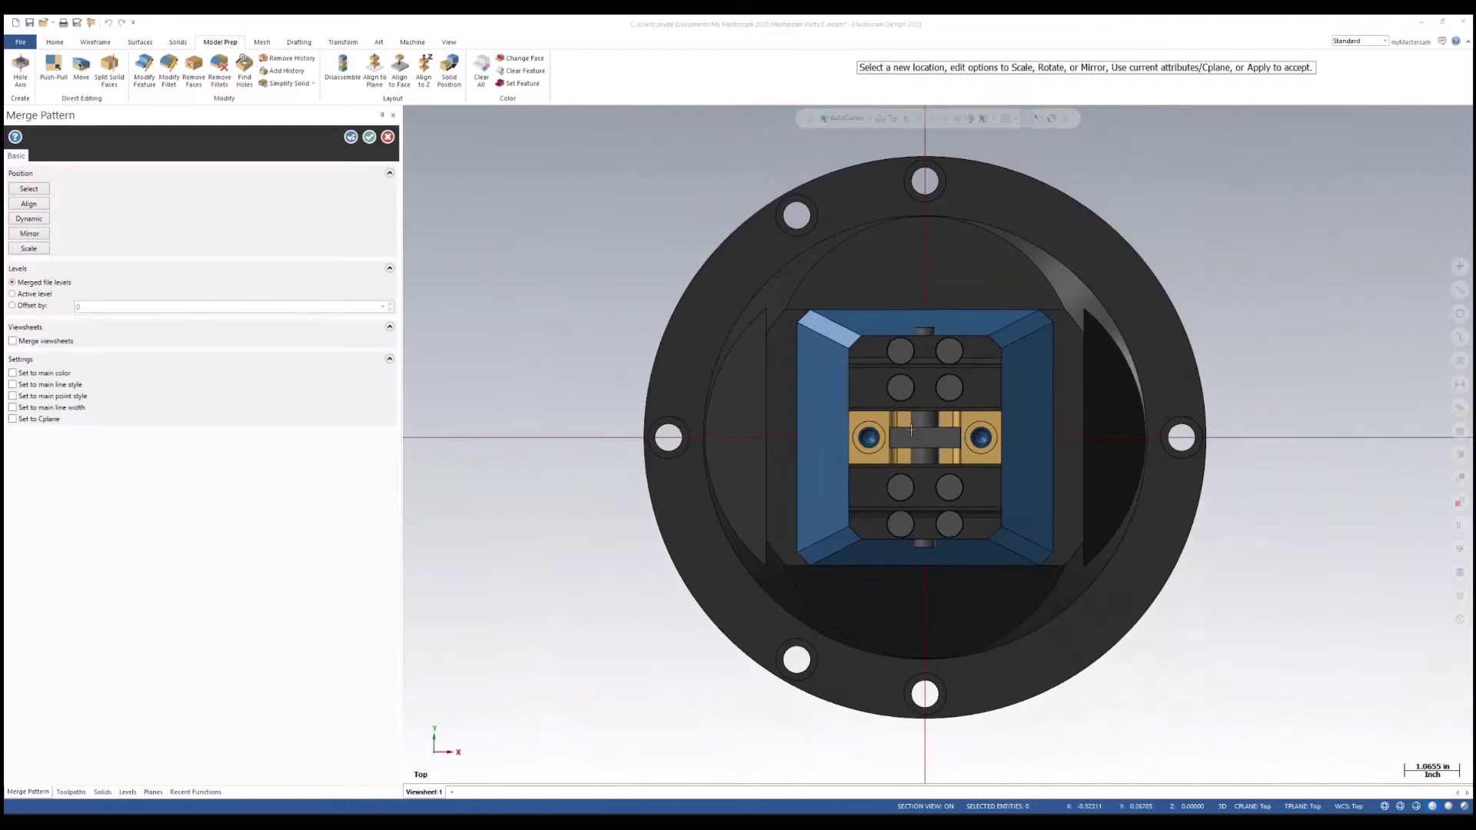
pyautogui.moveTo(911, 430); pyautogui.dragTo(866, 423, button='middle')
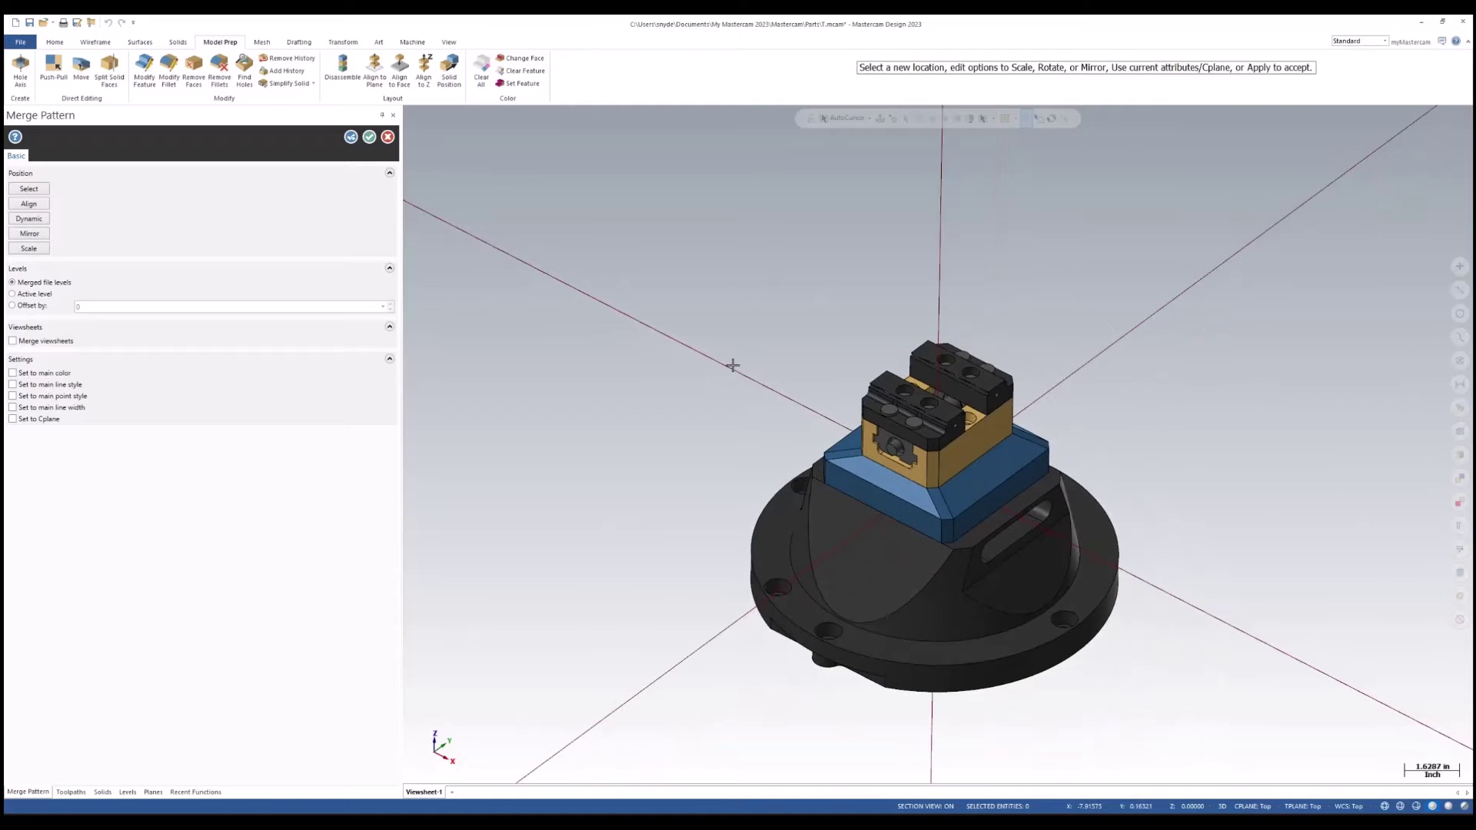